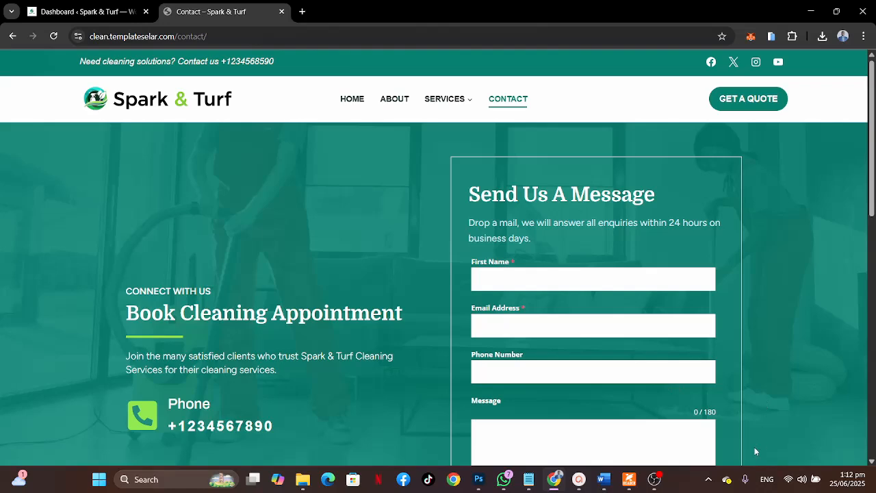
Review the finished reference contact page, including the message form, phone details and map section.
{"action": "scroll", "coordinate": [754, 446], "scroll_direction": "down", "scroll_amount": 2}
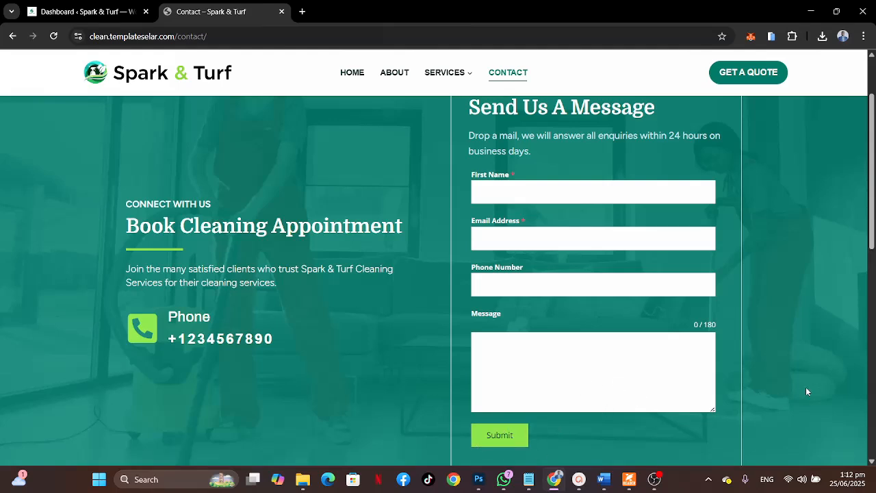
{"action": "scroll", "coordinate": [806, 390], "scroll_direction": "down", "scroll_amount": 5}
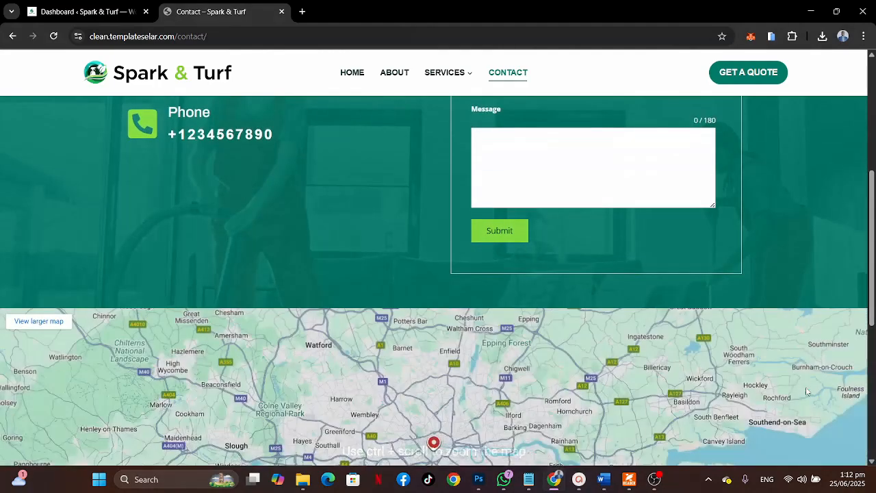
{"action": "scroll", "coordinate": [806, 386], "scroll_direction": "up", "scroll_amount": 1}
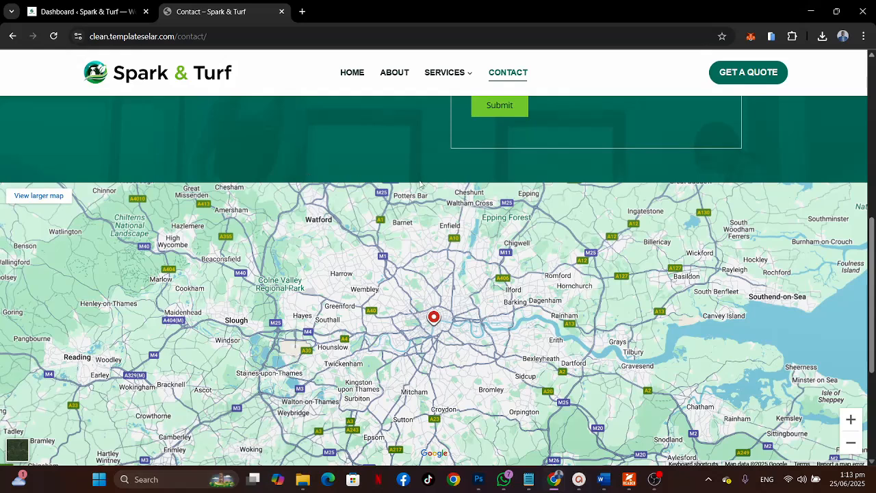
{"action": "scroll", "coordinate": [420, 183], "scroll_direction": "up", "scroll_amount": 5}
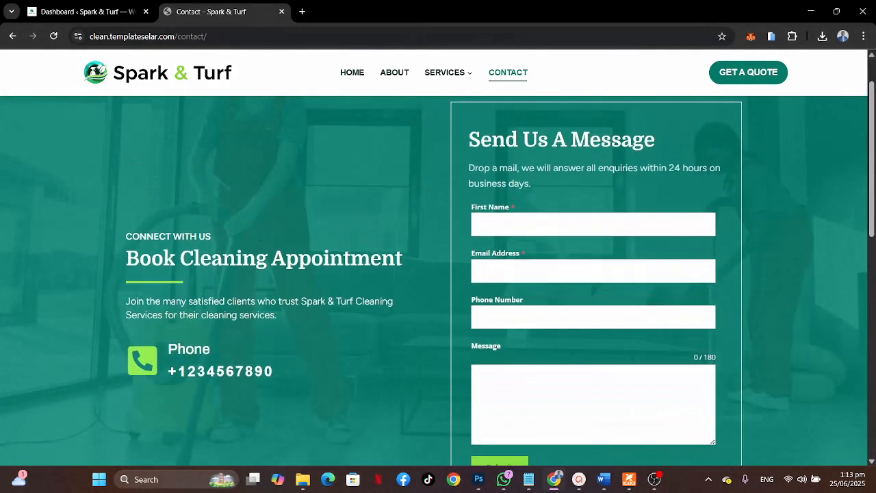
{"action": "scroll", "coordinate": [750, 225], "scroll_direction": "up", "scroll_amount": 1}
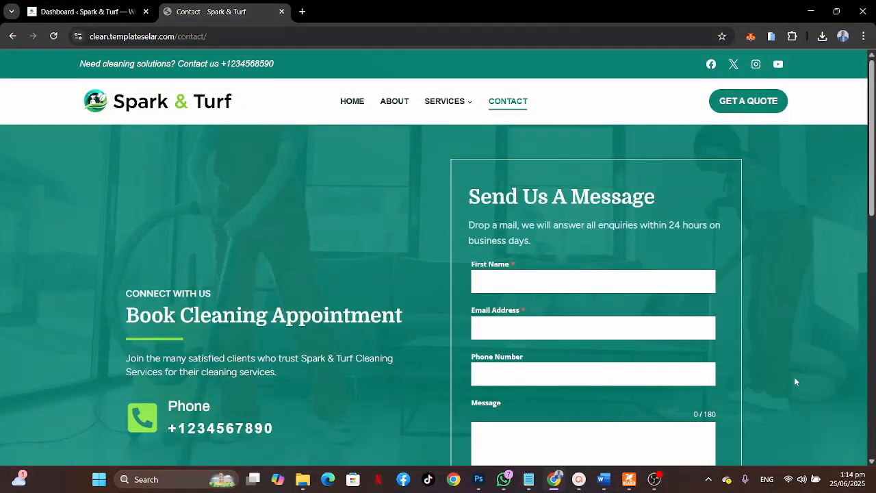
{"action": "scroll", "coordinate": [795, 381], "scroll_direction": "down", "scroll_amount": 4}
{"action": "scroll", "coordinate": [795, 381], "scroll_direction": "up", "scroll_amount": 4}
Open the live site from the WordPress dashboard in a new tab, browse the home page and view its Contact page.
{"action": "left_click", "coordinate": [32, 9]}
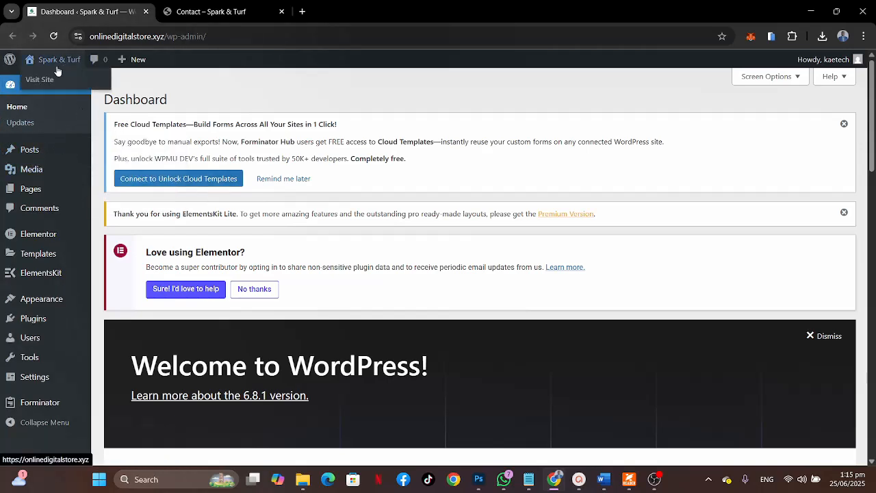
{"action": "middle_click", "coordinate": [39, 79]}
{"action": "left_click", "coordinate": [219, 10]}
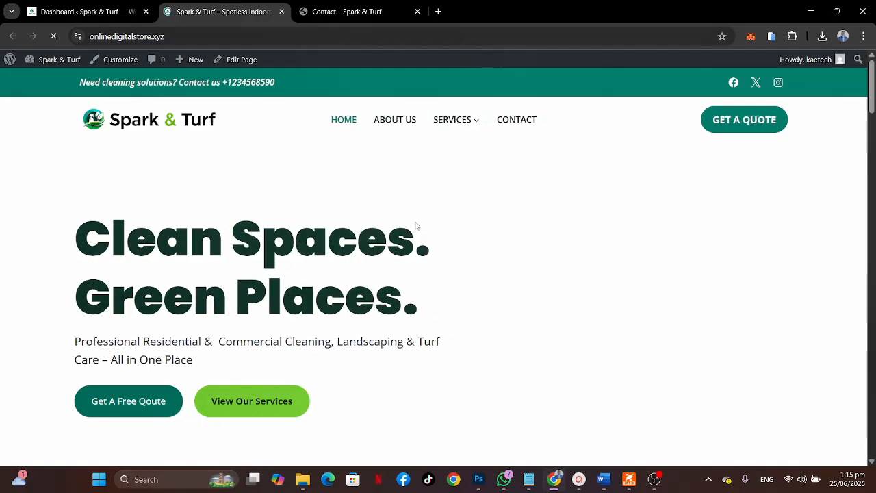
{"action": "scroll", "coordinate": [600, 375], "scroll_direction": "down", "scroll_amount": 5}
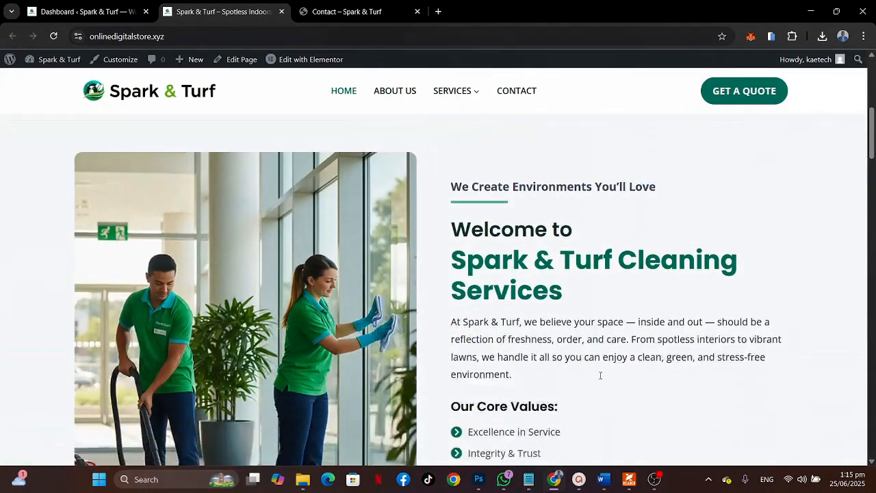
{"action": "scroll", "coordinate": [600, 375], "scroll_direction": "down", "scroll_amount": 5}
{"action": "left_click", "coordinate": [353, 87]}
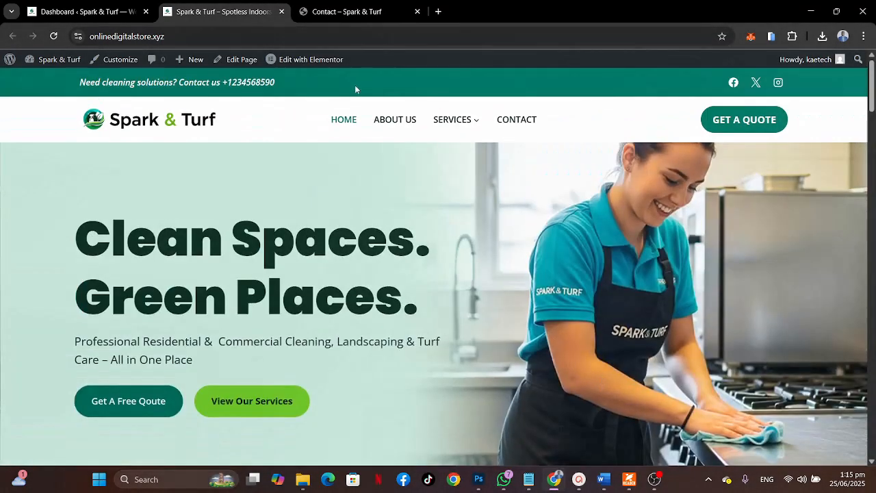
{"action": "left_click", "coordinate": [505, 119]}
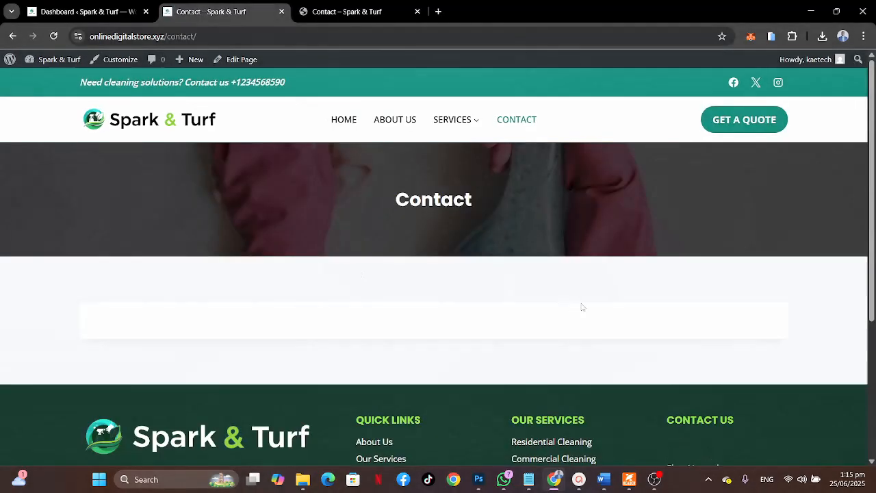
{"action": "scroll", "coordinate": [581, 306], "scroll_direction": "down", "scroll_amount": 3}
{"action": "scroll", "coordinate": [581, 307], "scroll_direction": "up", "scroll_amount": 3}
Compare the reference contact page with the site's own Contact page.
{"action": "left_click", "coordinate": [348, 12]}
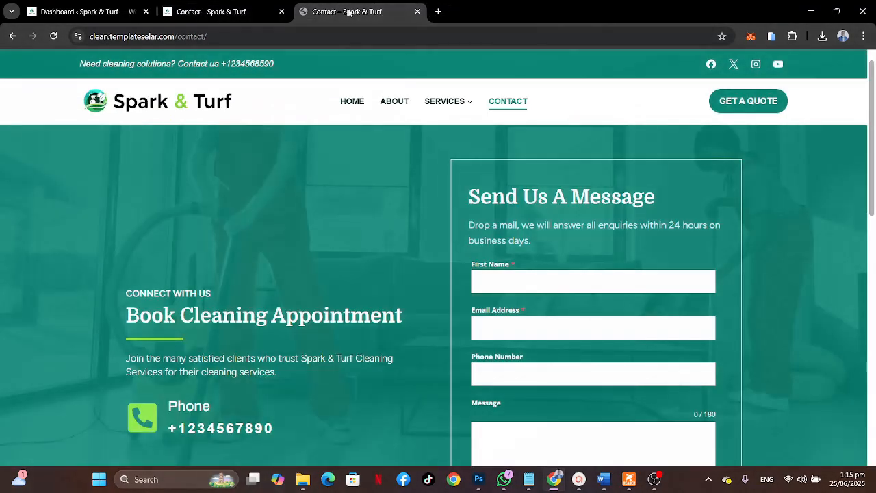
{"action": "scroll", "coordinate": [385, 294], "scroll_direction": "down", "scroll_amount": 4}
{"action": "scroll", "coordinate": [385, 294], "scroll_direction": "up", "scroll_amount": 4}
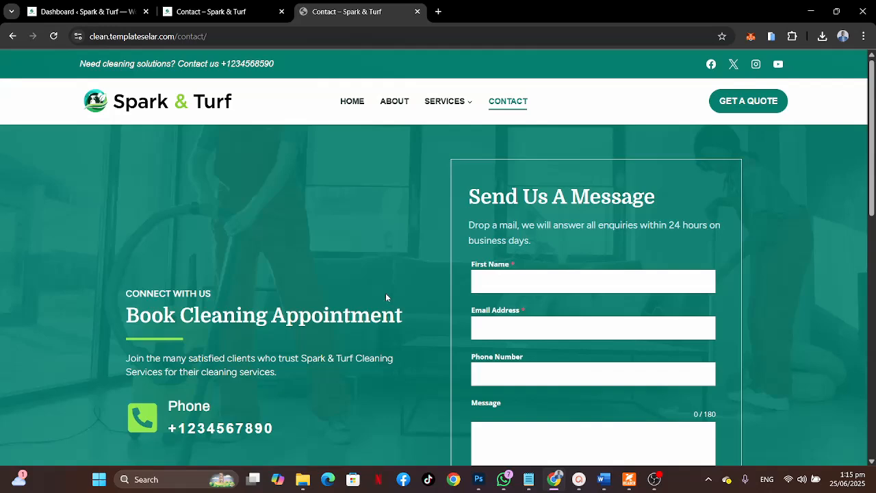
{"action": "left_click", "coordinate": [207, 9]}
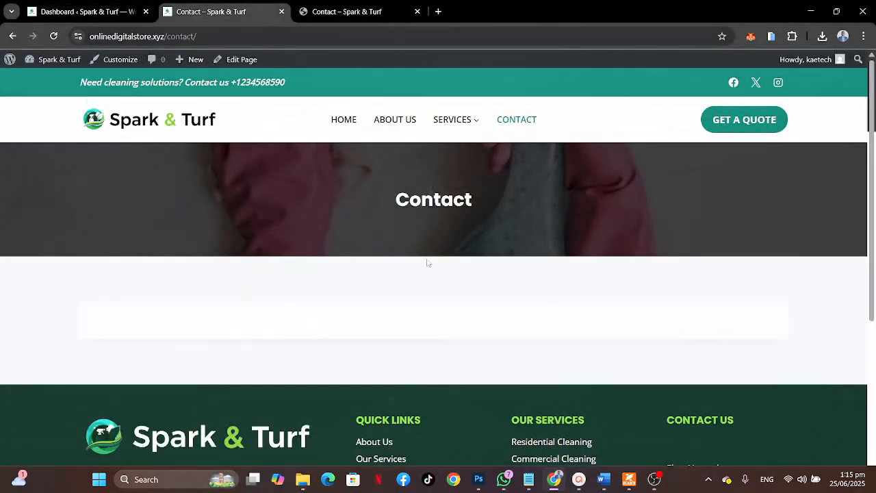
Find the Contact page in the dashboard's list of all pages and open it for editing.
{"action": "left_click", "coordinate": [69, 10]}
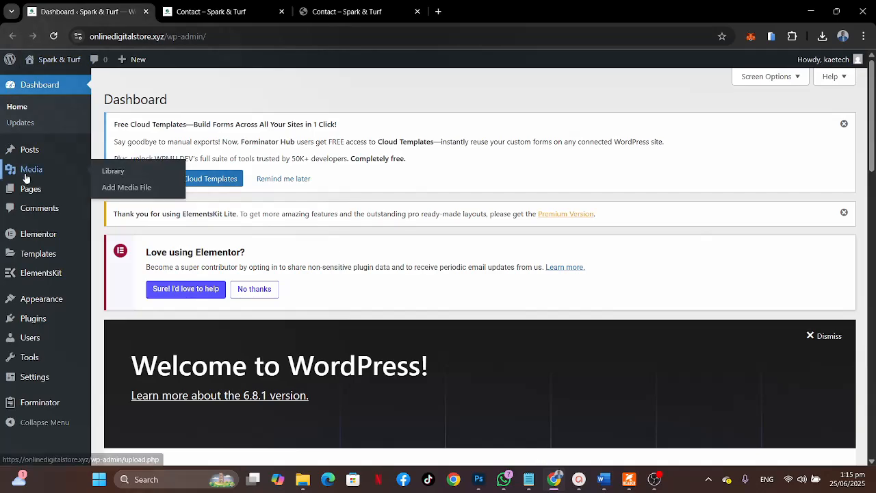
{"action": "mouse_move", "coordinate": [29, 189]}
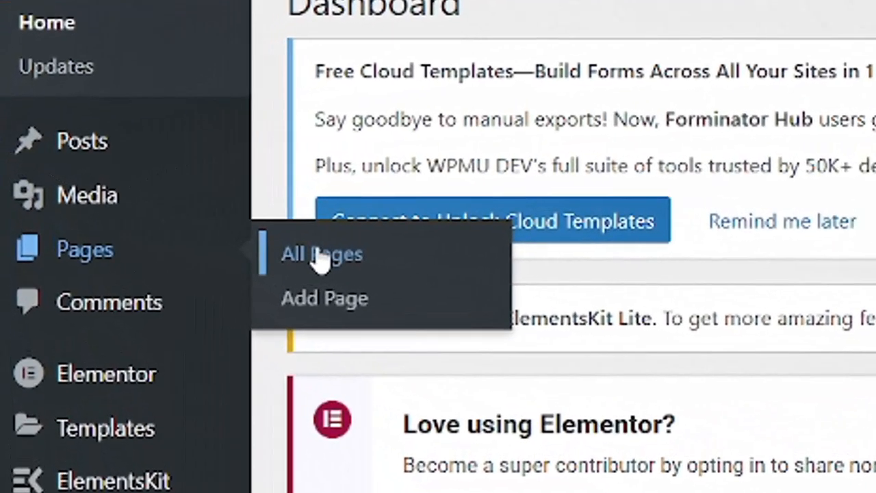
{"action": "left_click", "coordinate": [322, 254]}
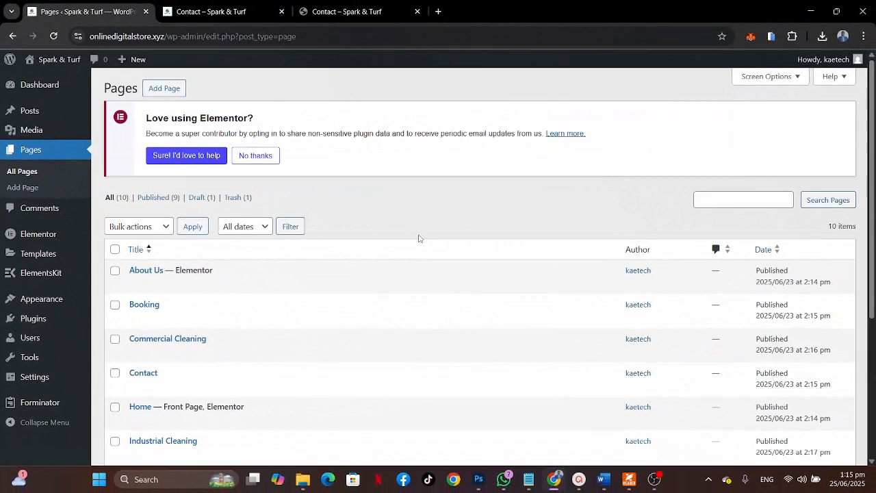
{"action": "scroll", "coordinate": [418, 238], "scroll_direction": "down", "scroll_amount": 3}
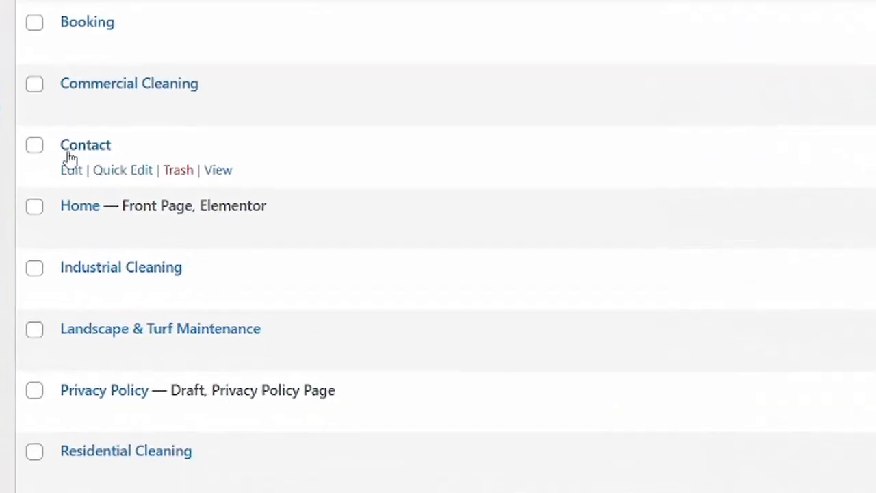
{"action": "left_click", "coordinate": [72, 170]}
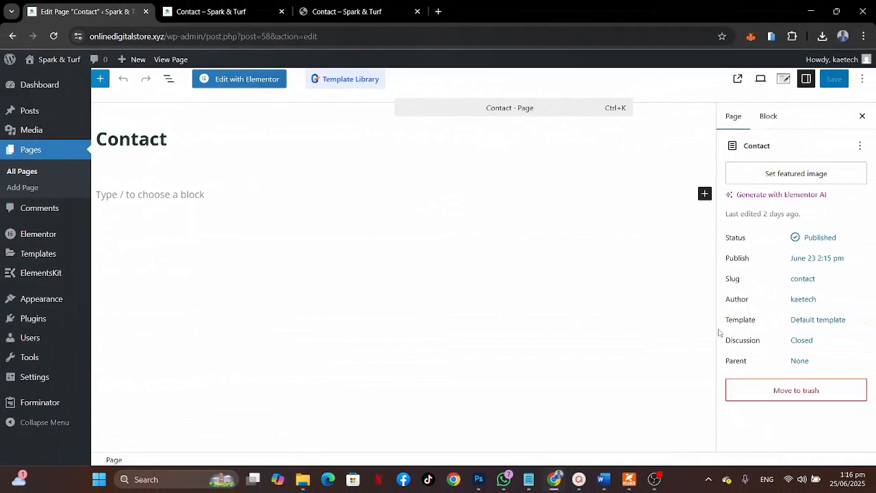
Set the Contact page's template to Elementor Full Width and save the page.
{"action": "left_click", "coordinate": [832, 323]}
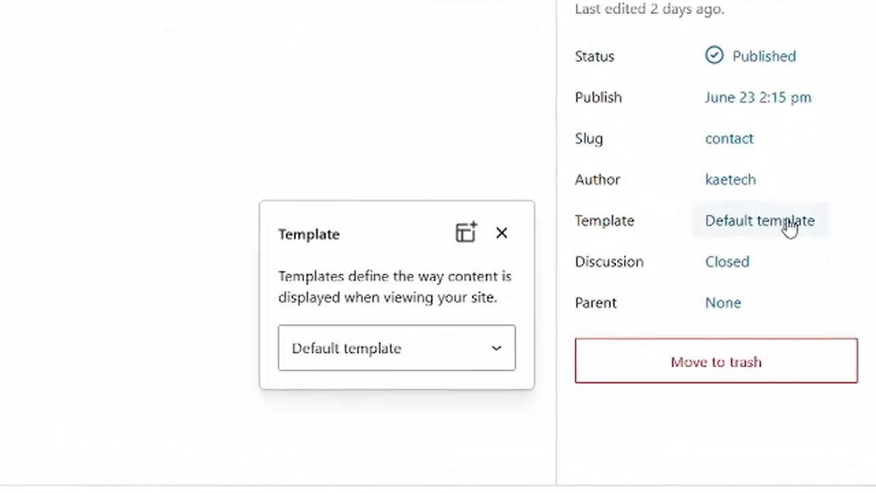
{"action": "left_click", "coordinate": [636, 384]}
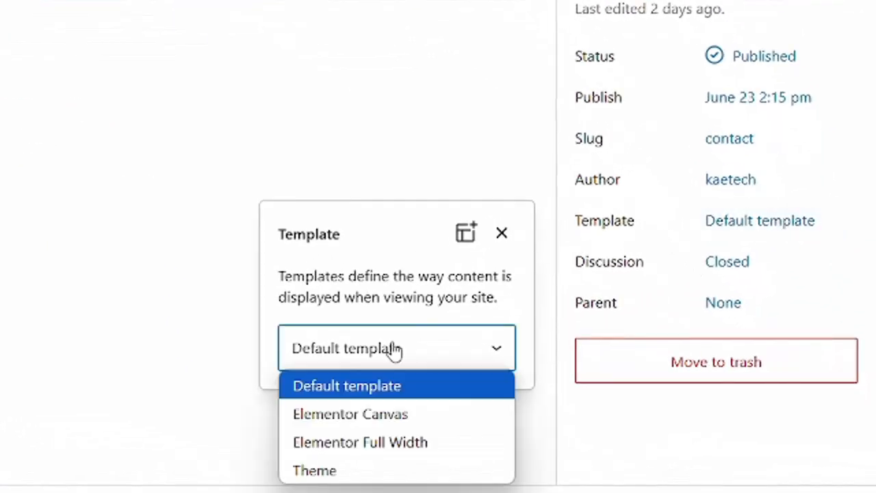
{"action": "left_click", "coordinate": [361, 443]}
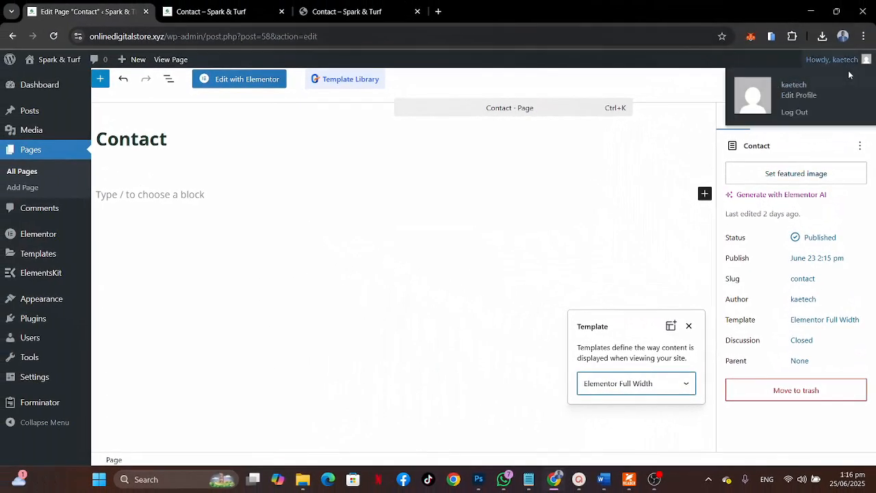
{"action": "left_click", "coordinate": [836, 72]}
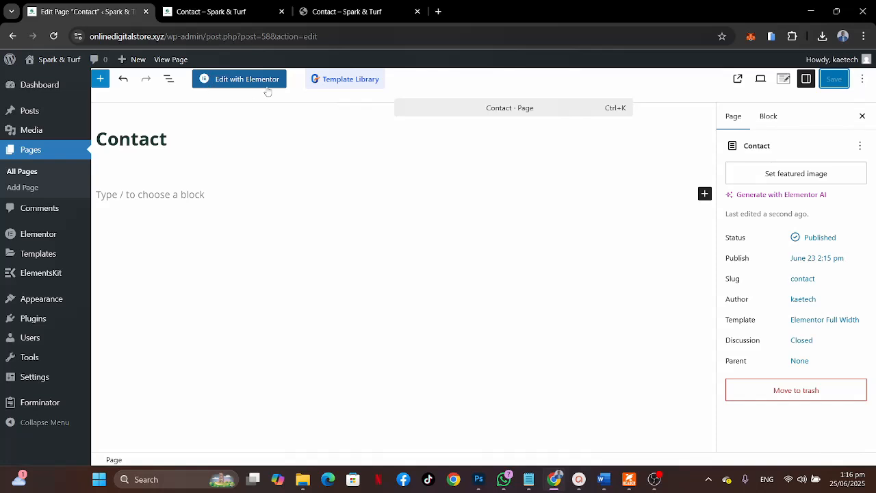
Open the Contact page in the Elementor editor and review the reference contact page's layout.
{"action": "left_click", "coordinate": [240, 81]}
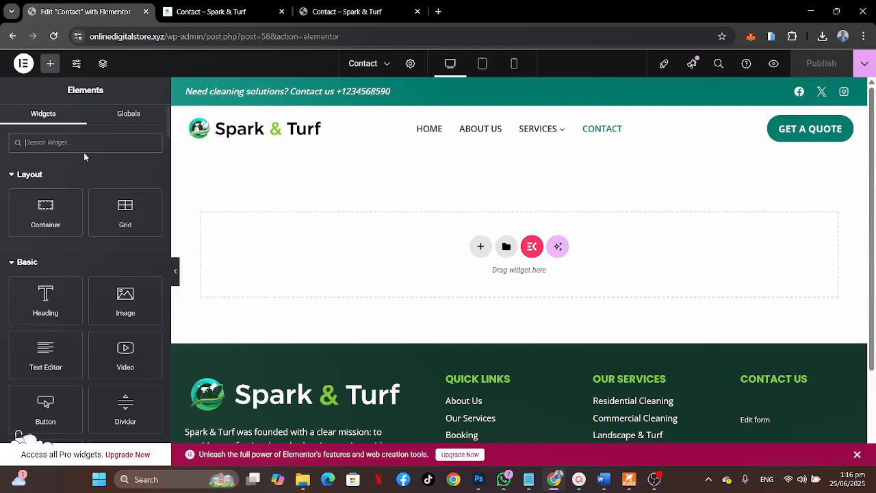
{"action": "left_click", "coordinate": [352, 11]}
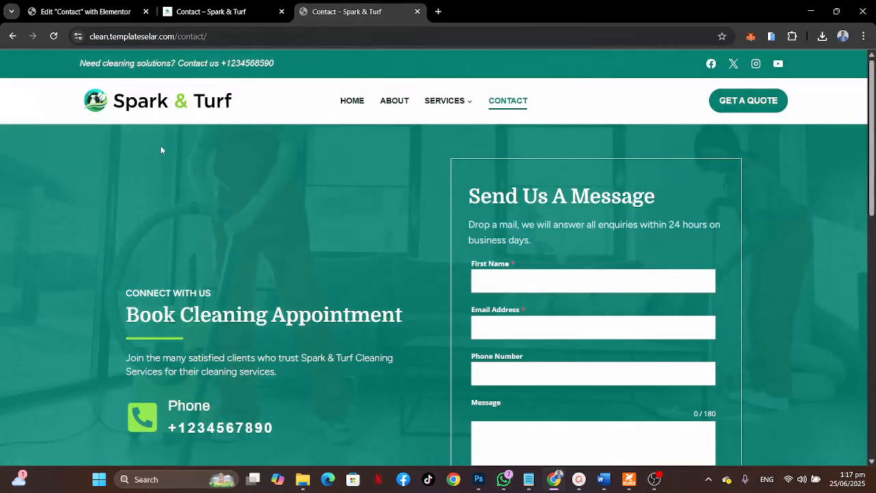
{"action": "scroll", "coordinate": [829, 388], "scroll_direction": "down", "scroll_amount": 4}
{"action": "scroll", "coordinate": [830, 388], "scroll_direction": "up", "scroll_amount": 3}
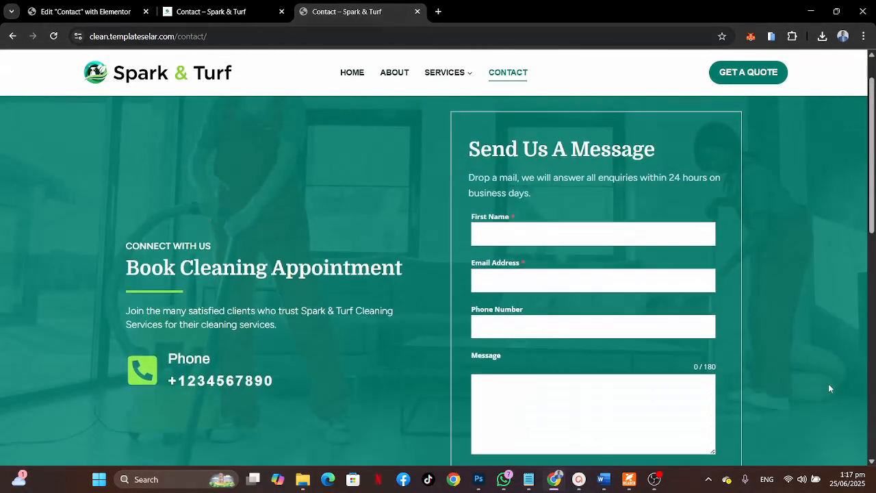
{"action": "scroll", "coordinate": [829, 388], "scroll_direction": "up", "scroll_amount": 1}
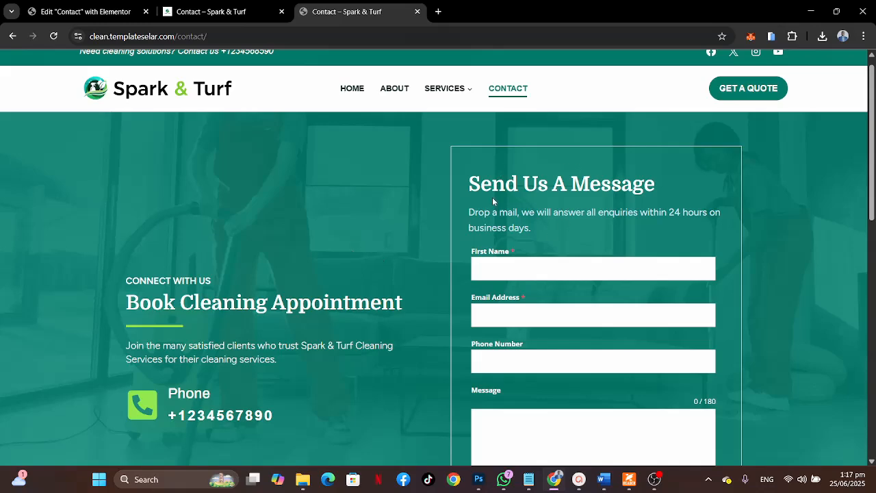
{"action": "left_click", "coordinate": [212, 11]}
{"action": "left_click", "coordinate": [79, 10]}
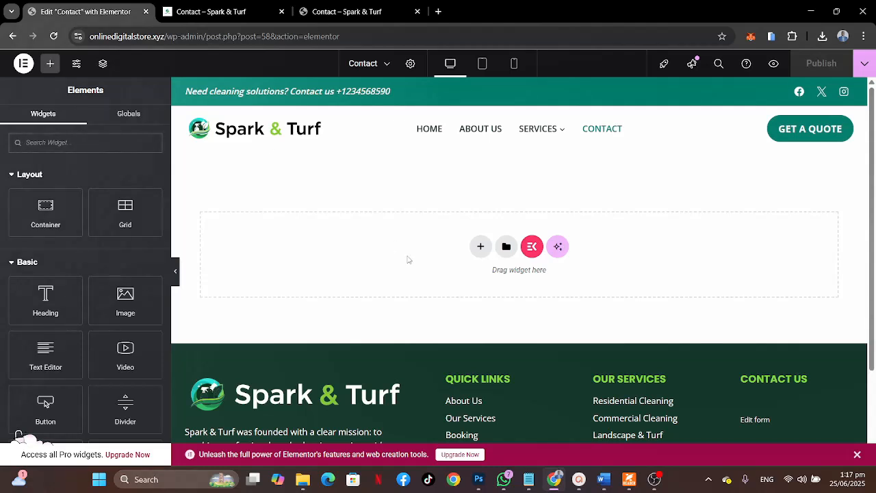
Add a Flexbox container with two equal side-by-side columns to the empty Contact page.
{"action": "left_click", "coordinate": [479, 247]}
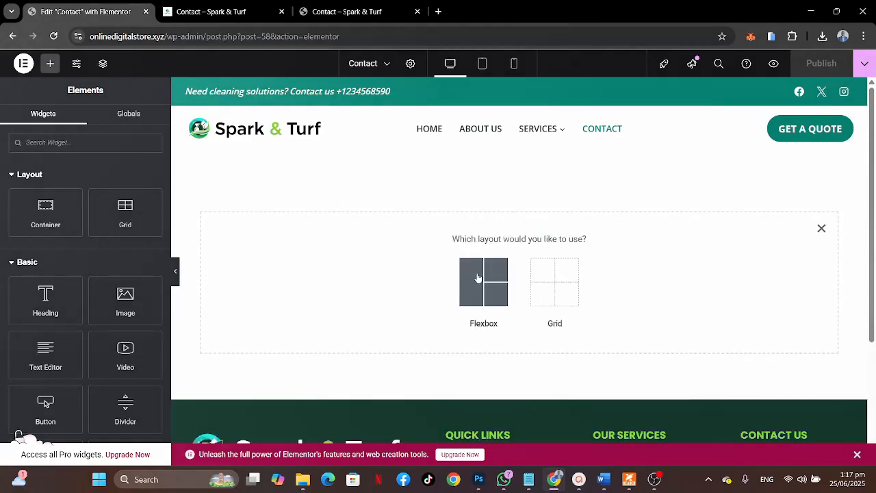
{"action": "left_click", "coordinate": [480, 279]}
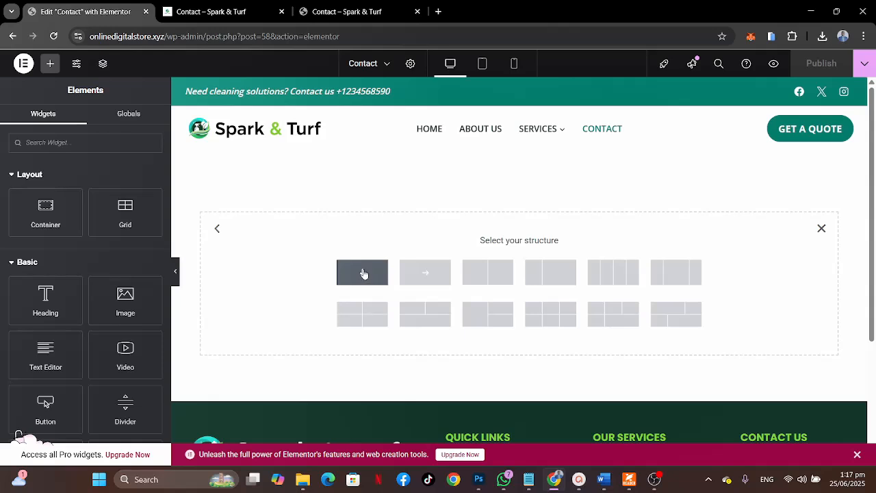
{"action": "left_click", "coordinate": [487, 272]}
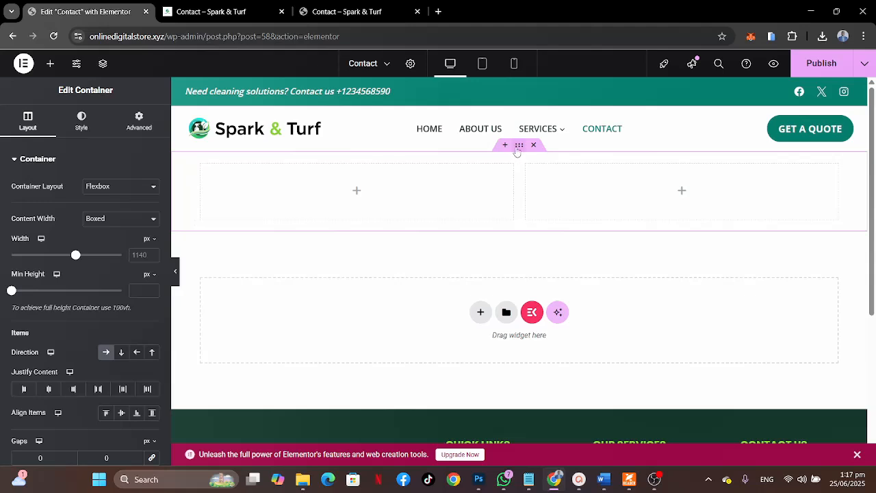
Unlink the outer container's padding values and set its top and bottom padding to 80 px.
{"action": "left_click", "coordinate": [141, 122]}
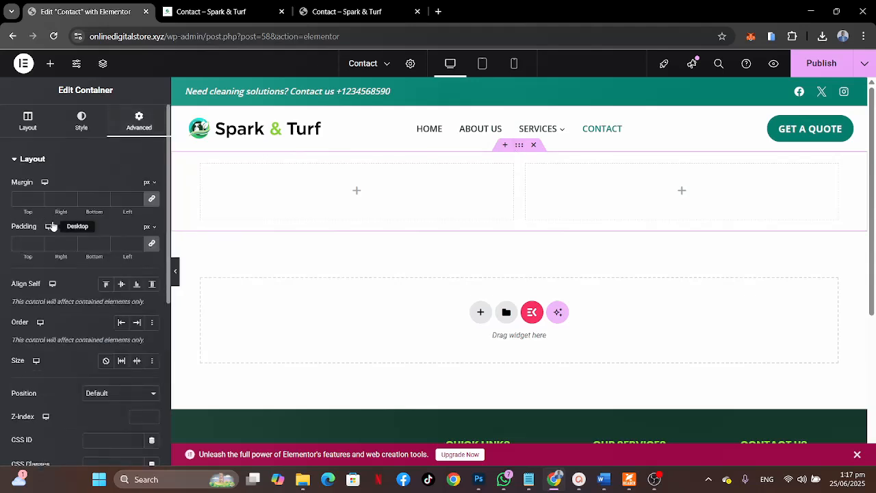
{"action": "left_click", "coordinate": [152, 244]}
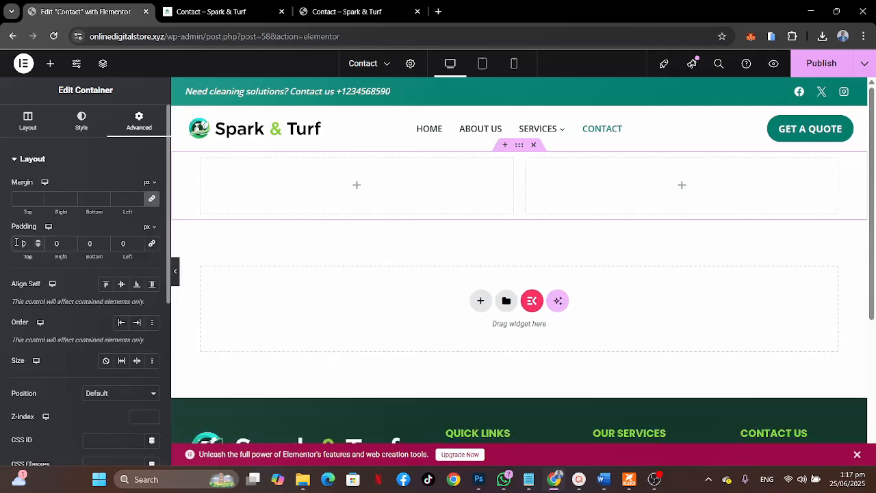
{"action": "type", "text": "8"}
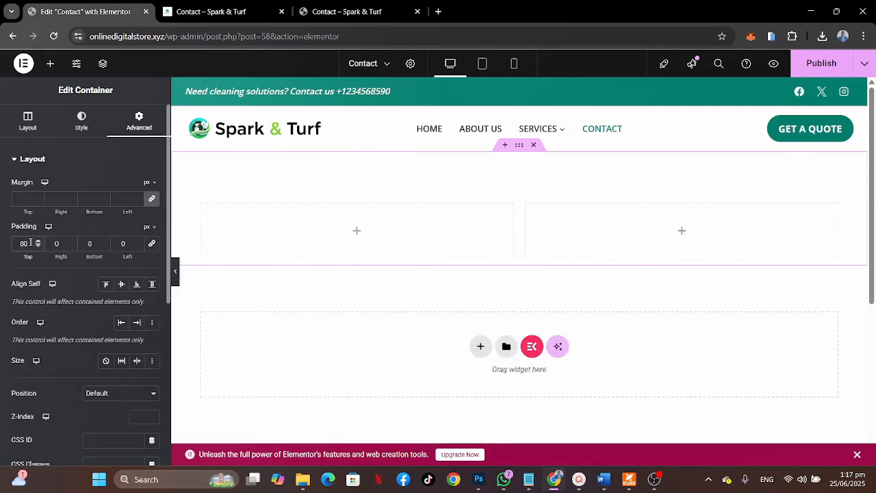
{"action": "left_click", "coordinate": [89, 244]}
{"action": "type", "text": "8"}
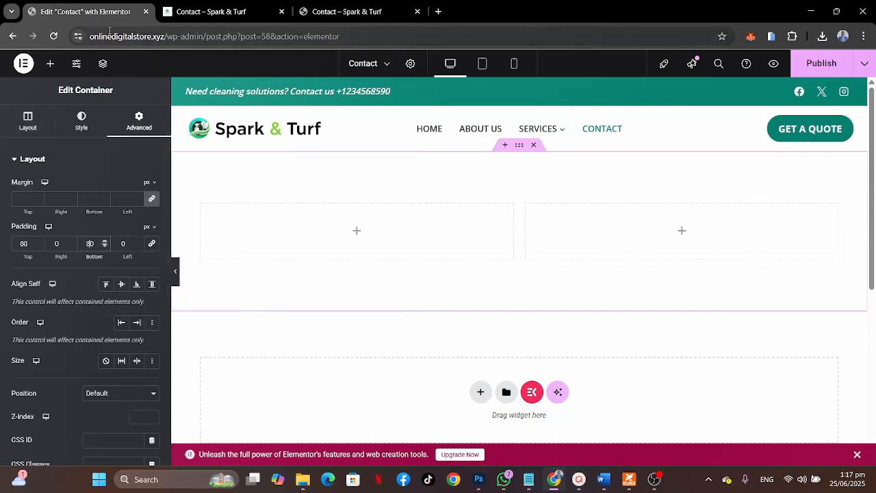
Check the reference contact page's column spacing and set the outer container's column and row gaps to 40 px.
{"action": "left_click", "coordinate": [345, 13]}
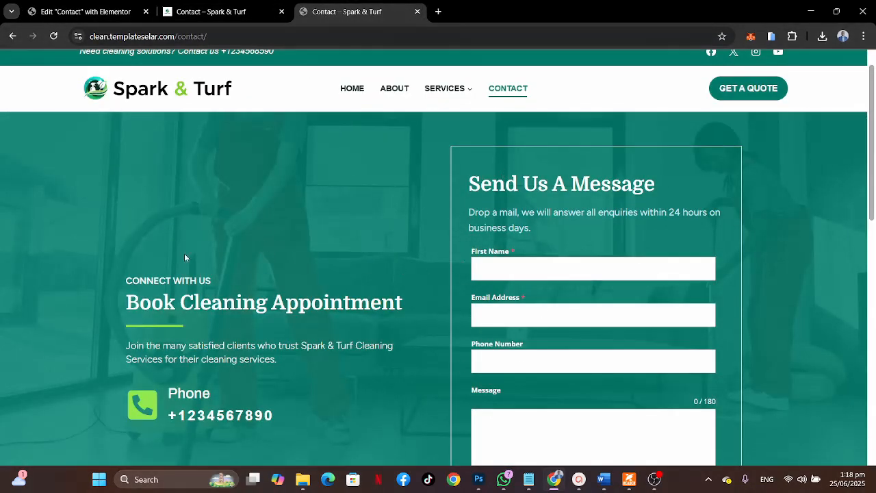
{"action": "left_click", "coordinate": [80, 8]}
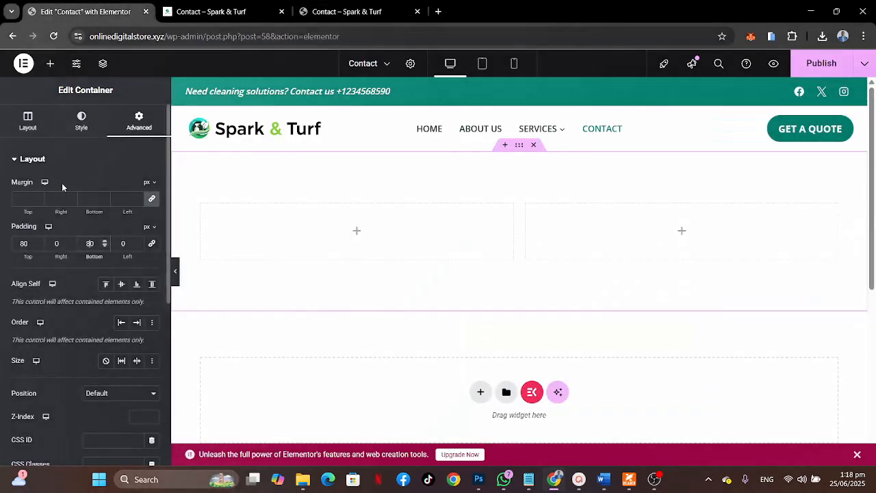
{"action": "left_click", "coordinate": [28, 123]}
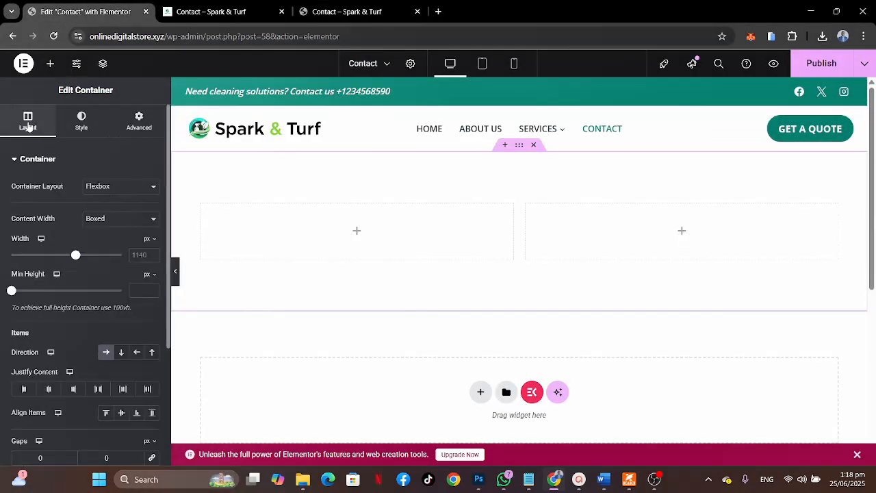
{"action": "scroll", "coordinate": [39, 311], "scroll_direction": "down", "scroll_amount": 3}
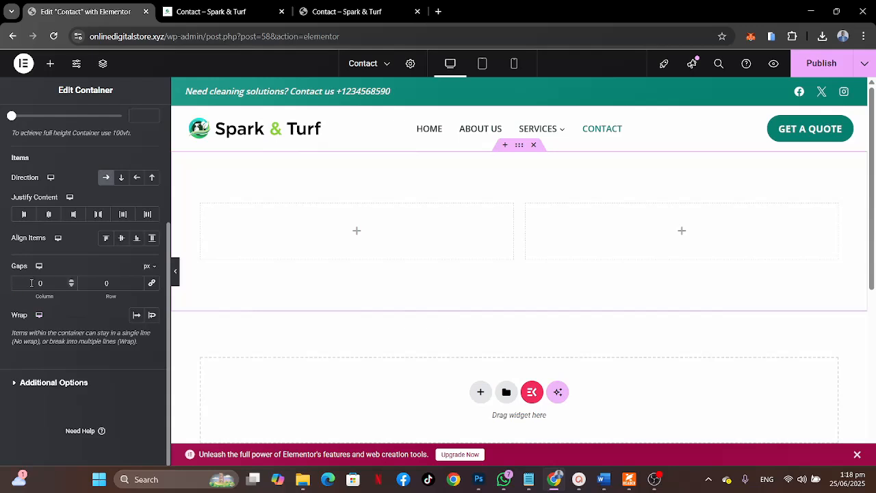
{"action": "left_click", "coordinate": [350, 10]}
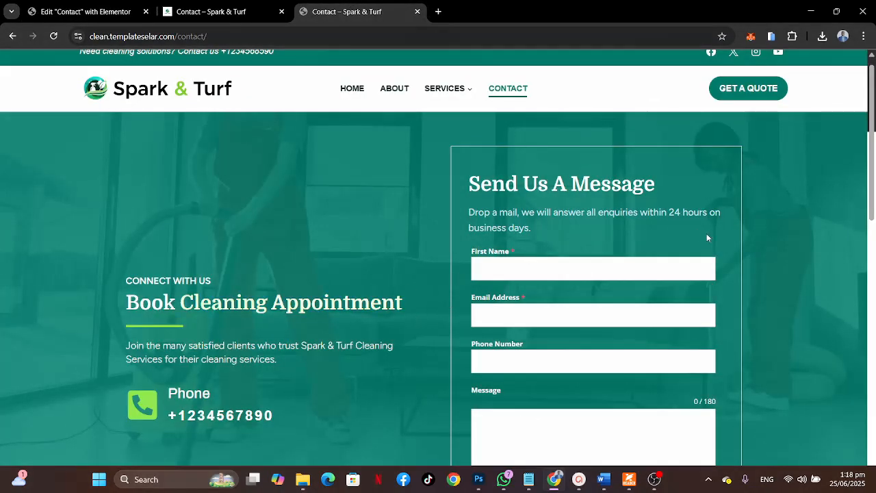
{"action": "left_click", "coordinate": [69, 12]}
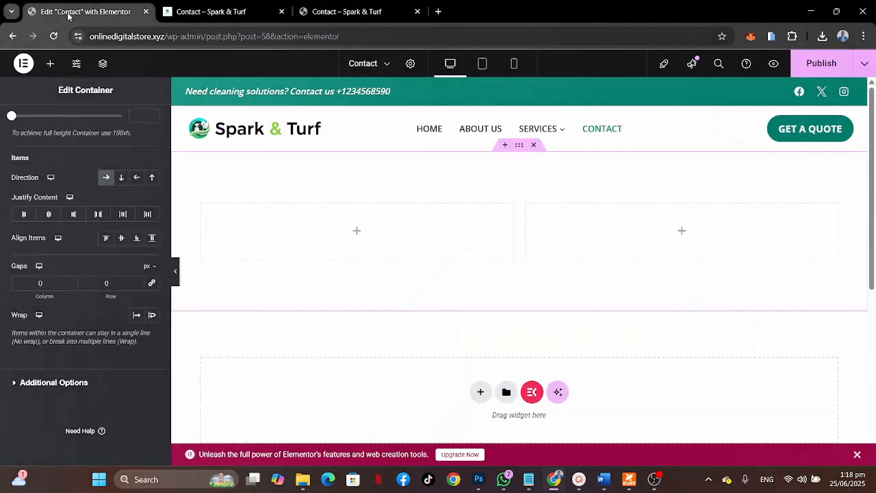
{"action": "left_click", "coordinate": [37, 280]}
{"action": "type", "text": "60"}
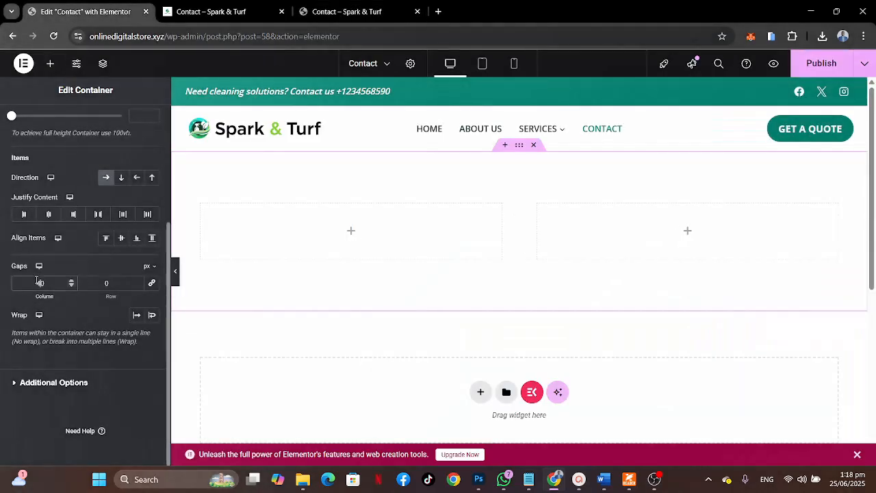
{"action": "key", "text": "Tab"}
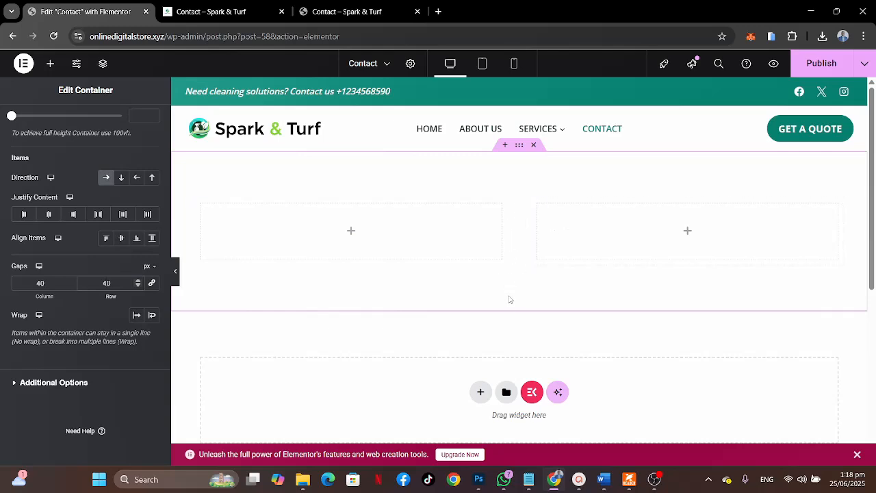
Give the outer container a classic background using the cleaning-crew-1.jpg image from the media library.
{"action": "left_click", "coordinate": [346, 10]}
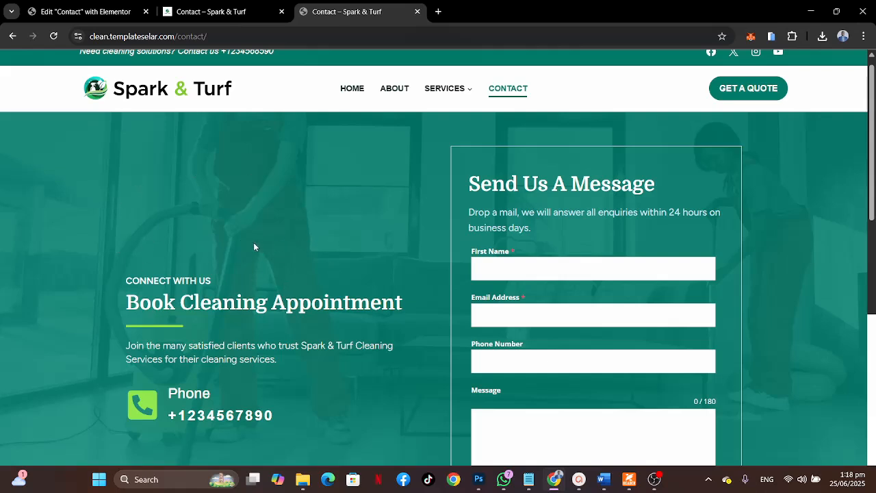
{"action": "left_click", "coordinate": [103, 12]}
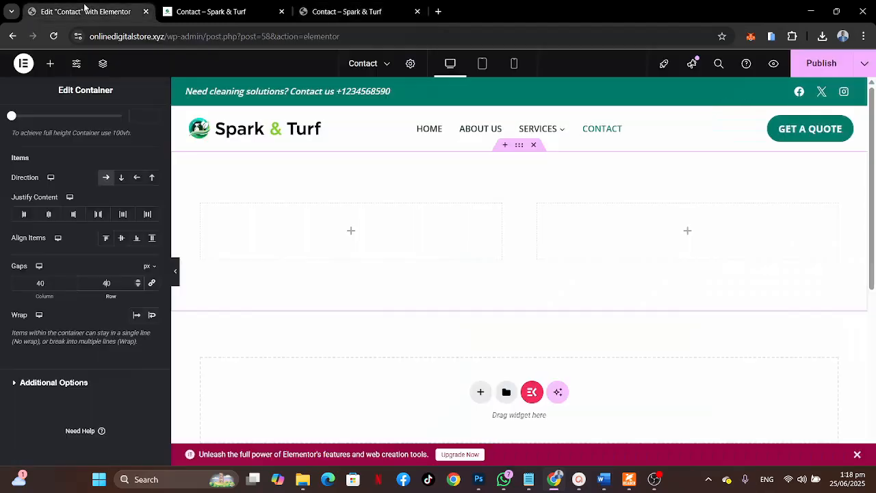
{"action": "scroll", "coordinate": [75, 174], "scroll_direction": "up", "scroll_amount": 3}
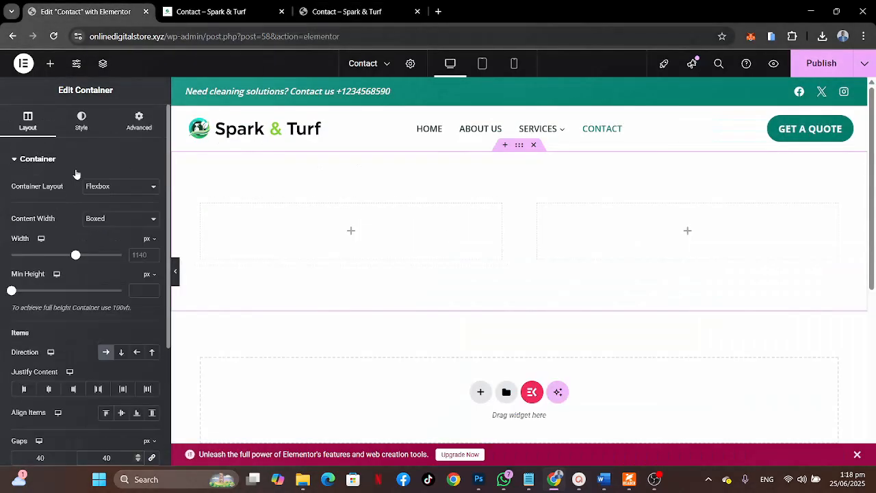
{"action": "left_click", "coordinate": [82, 118]}
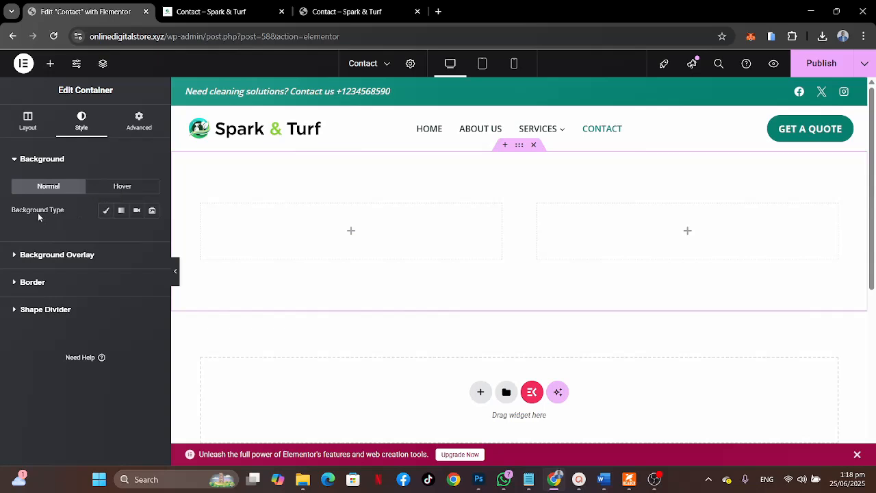
{"action": "left_click", "coordinate": [106, 211]}
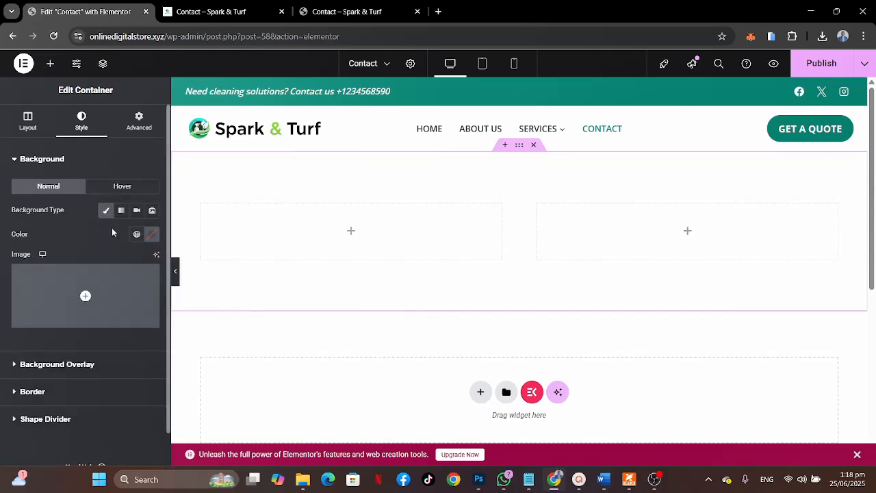
{"action": "mouse_move", "coordinate": [88, 272]}
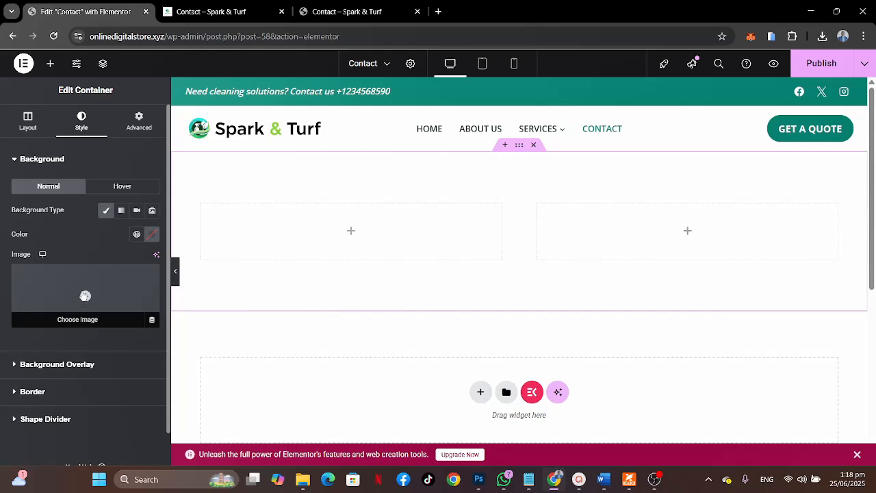
{"action": "left_click", "coordinate": [85, 295]}
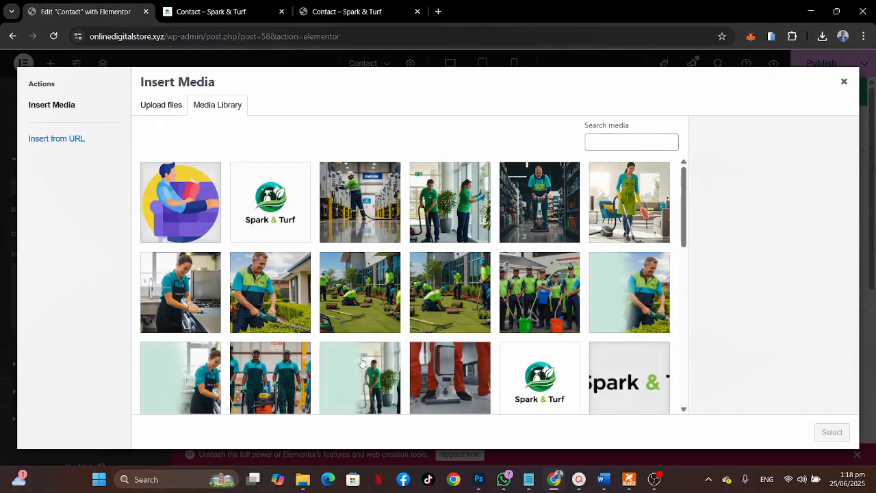
{"action": "scroll", "coordinate": [503, 373], "scroll_direction": "down", "scroll_amount": 3}
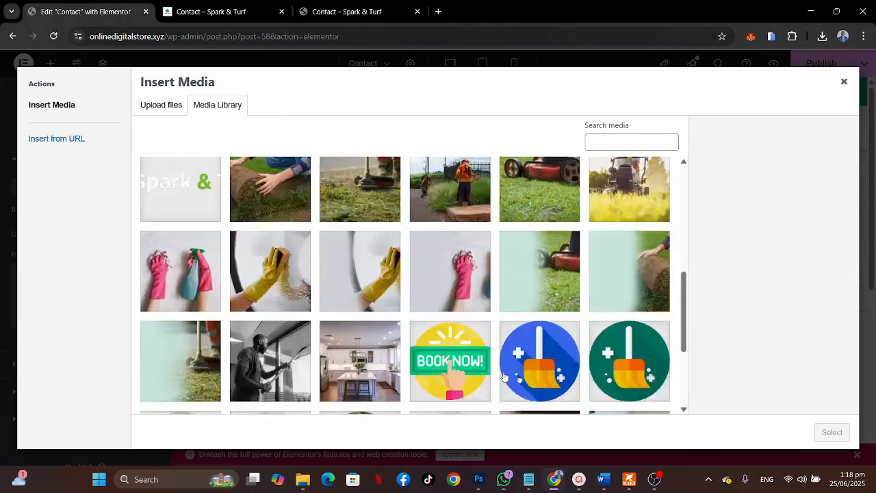
{"action": "scroll", "coordinate": [503, 375], "scroll_direction": "down", "scroll_amount": 5}
{"action": "scroll", "coordinate": [503, 376], "scroll_direction": "up", "scroll_amount": 8}
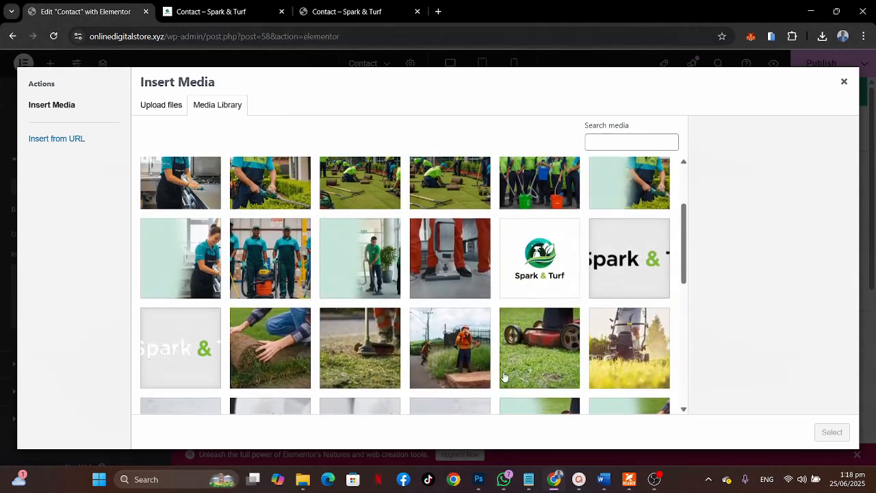
{"action": "left_click", "coordinate": [469, 292]}
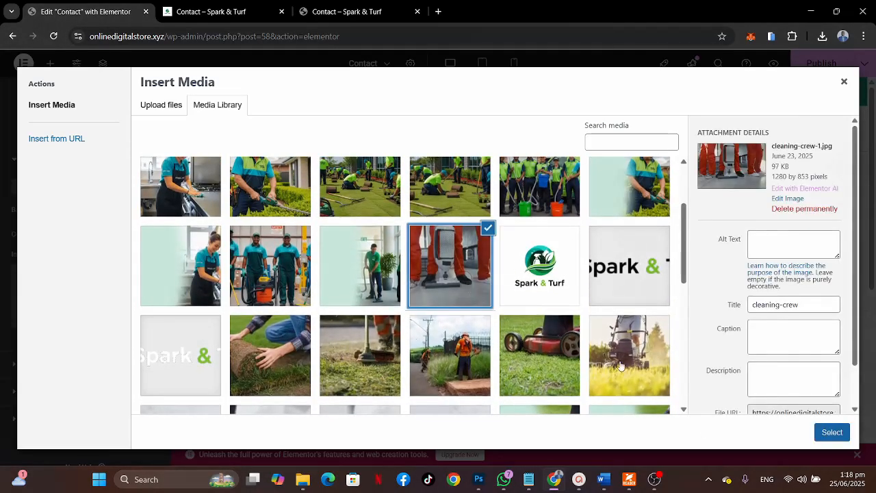
{"action": "left_click", "coordinate": [830, 434]}
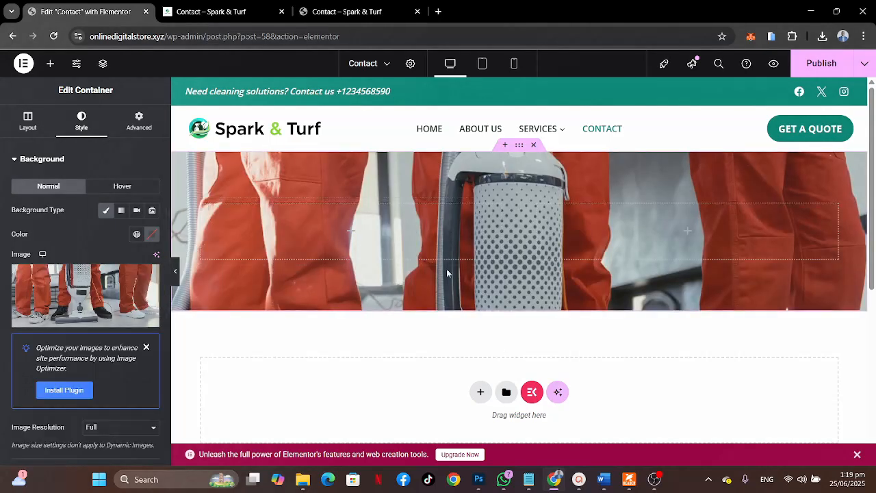
Set the background image's position to Center Center, repeat to No-repeat and display size to Cover, keeping the default attachment.
{"action": "scroll", "coordinate": [53, 260], "scroll_direction": "down", "scroll_amount": 3}
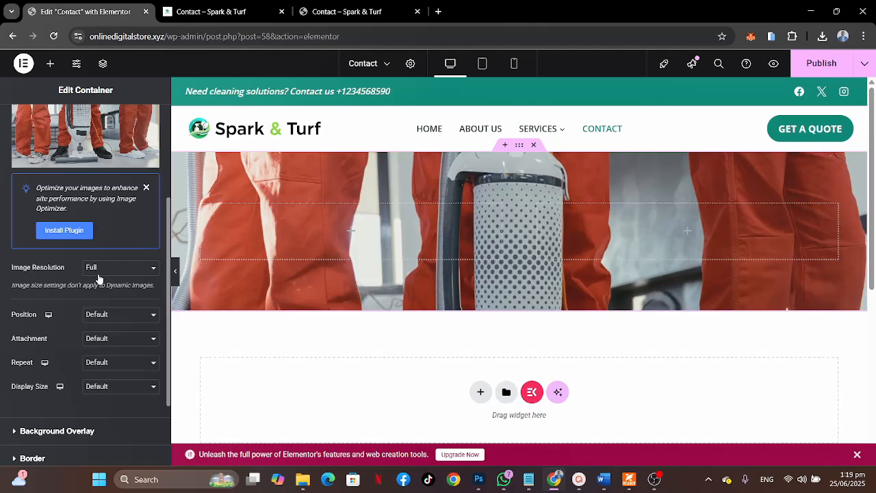
{"action": "scroll", "coordinate": [86, 327], "scroll_direction": "down", "scroll_amount": 2}
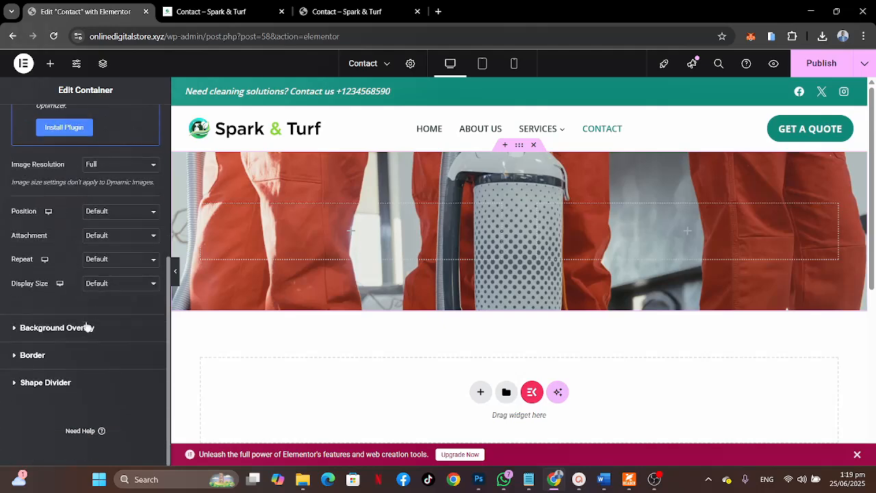
{"action": "left_click", "coordinate": [119, 212]}
{"action": "left_click", "coordinate": [113, 240]}
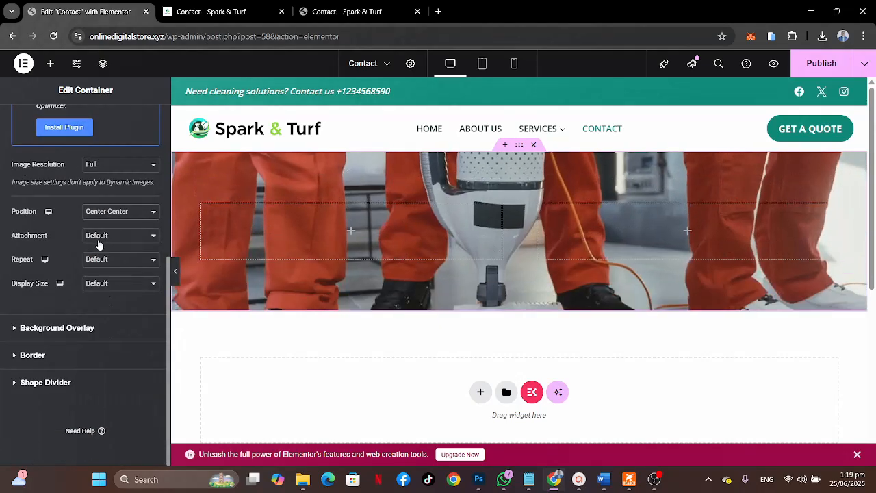
{"action": "left_click", "coordinate": [117, 237]}
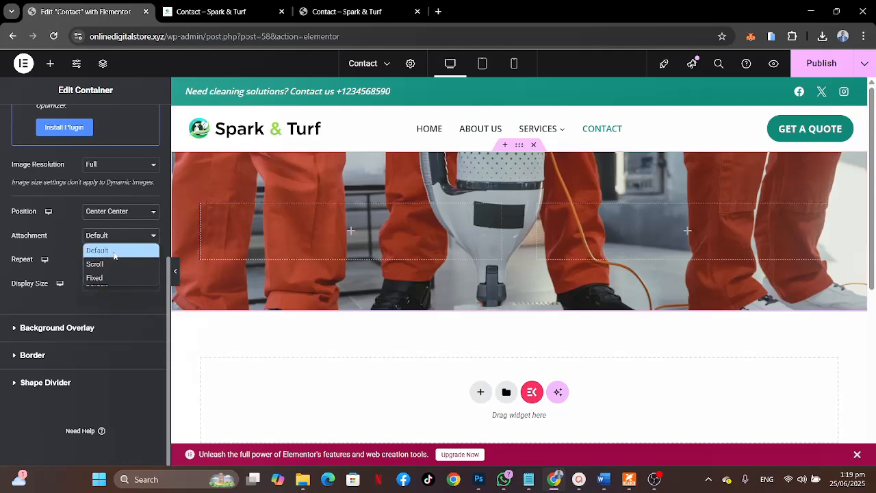
{"action": "left_click", "coordinate": [113, 253]}
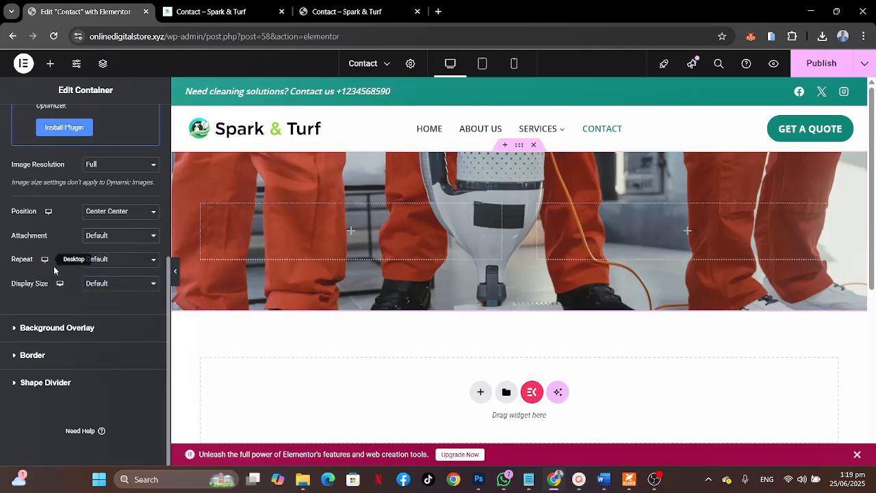
{"action": "left_click", "coordinate": [111, 263]}
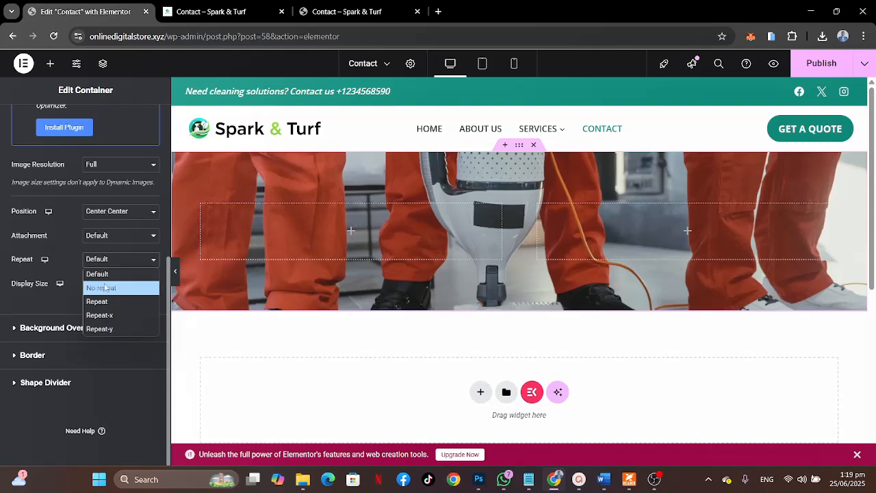
{"action": "left_click", "coordinate": [103, 288]}
{"action": "left_click", "coordinate": [120, 286]}
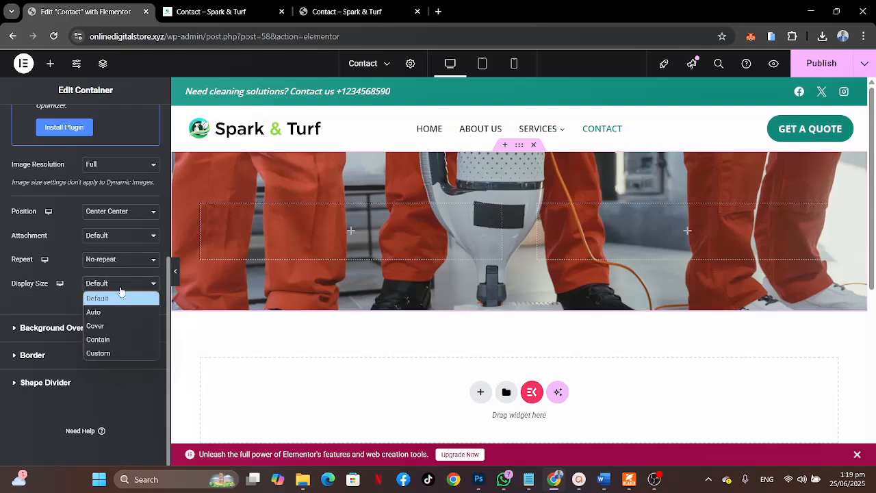
{"action": "left_click", "coordinate": [100, 327]}
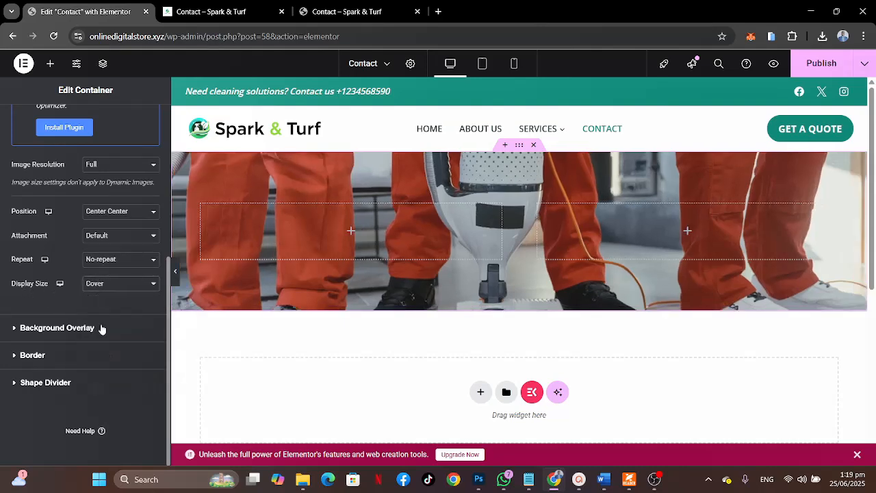
Check how the reference page's background behaves on scroll and set the container's background image attachment to Fixed.
{"action": "left_click", "coordinate": [348, 12]}
{"action": "scroll", "coordinate": [331, 309], "scroll_direction": "down", "scroll_amount": 3}
{"action": "scroll", "coordinate": [331, 309], "scroll_direction": "up", "scroll_amount": 2}
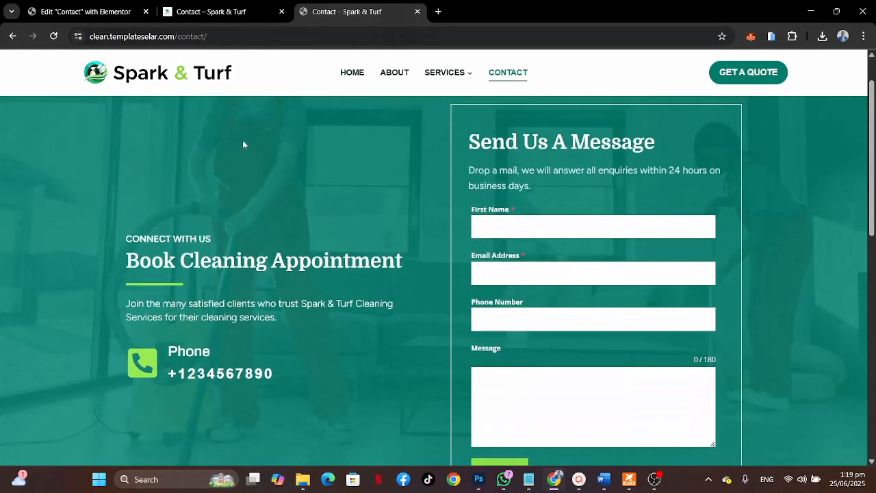
{"action": "scroll", "coordinate": [272, 182], "scroll_direction": "down", "scroll_amount": 4}
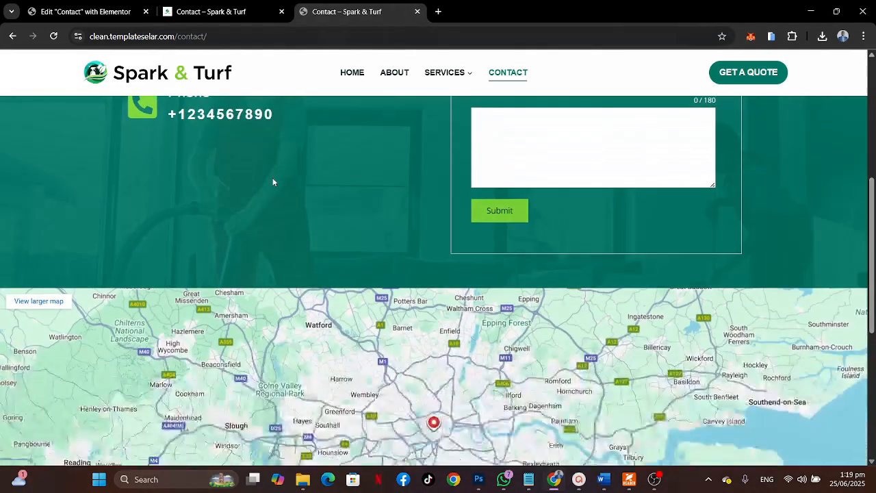
{"action": "scroll", "coordinate": [273, 182], "scroll_direction": "up", "scroll_amount": 3}
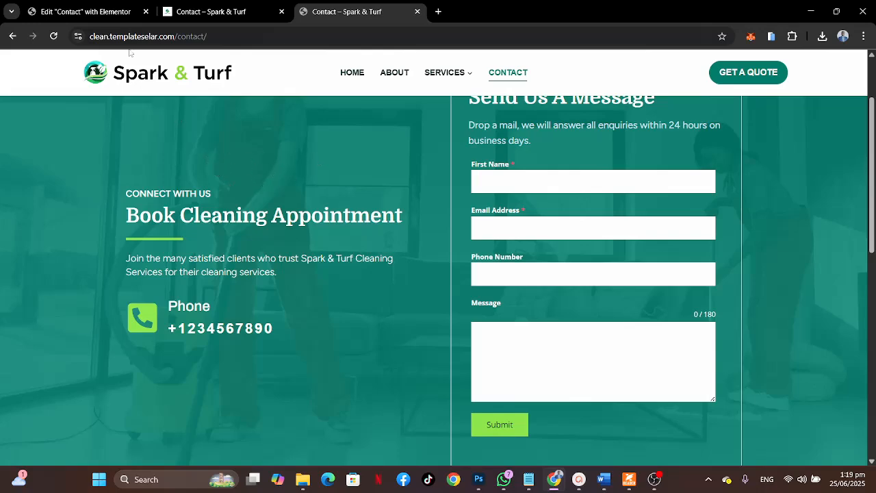
{"action": "left_click", "coordinate": [84, 12]}
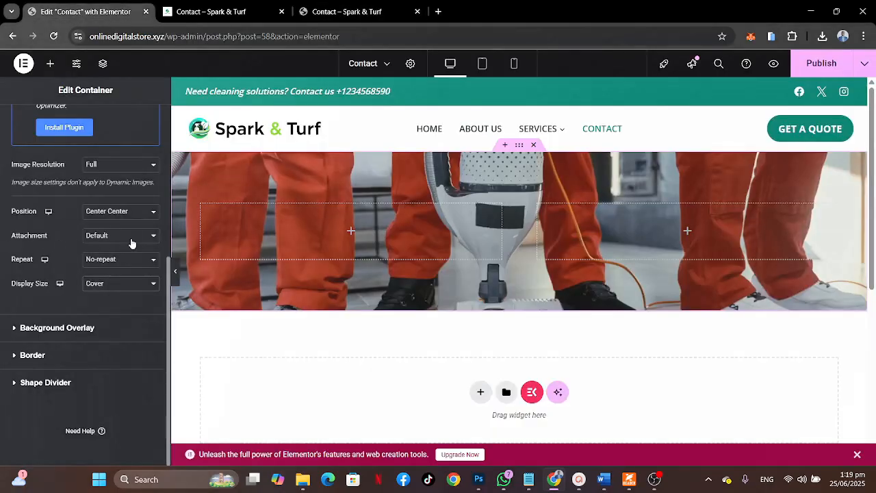
{"action": "left_click", "coordinate": [132, 241]}
{"action": "left_click", "coordinate": [105, 279]}
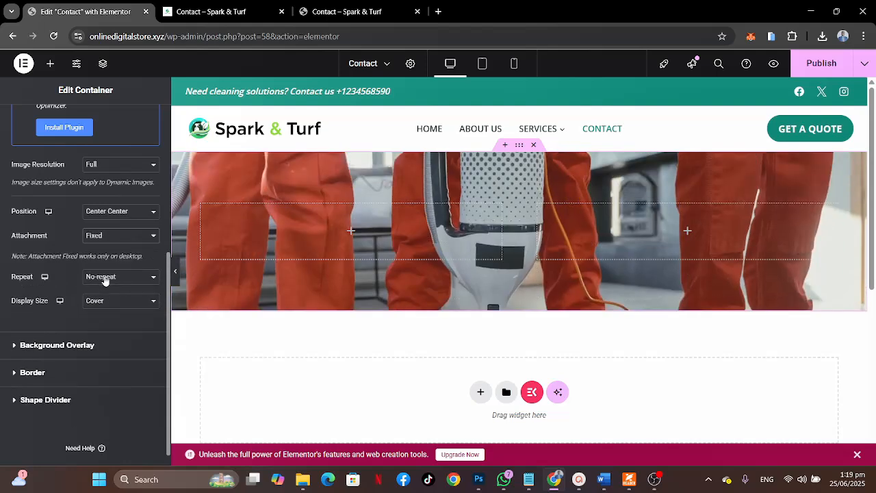
{"action": "scroll", "coordinate": [532, 279], "scroll_direction": "down", "scroll_amount": 2}
{"action": "scroll", "coordinate": [532, 279], "scroll_direction": "up", "scroll_amount": 2}
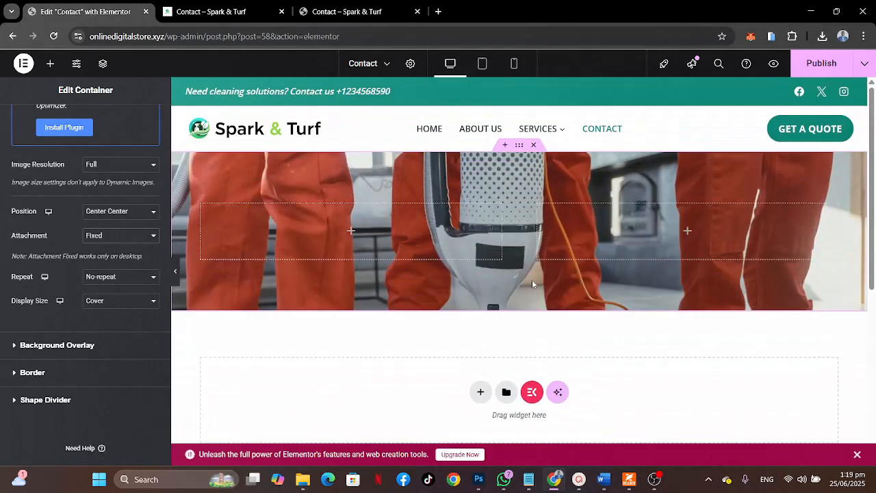
{"action": "scroll", "coordinate": [531, 280], "scroll_direction": "down", "scroll_amount": 2}
{"action": "scroll", "coordinate": [532, 279], "scroll_direction": "up", "scroll_amount": 2}
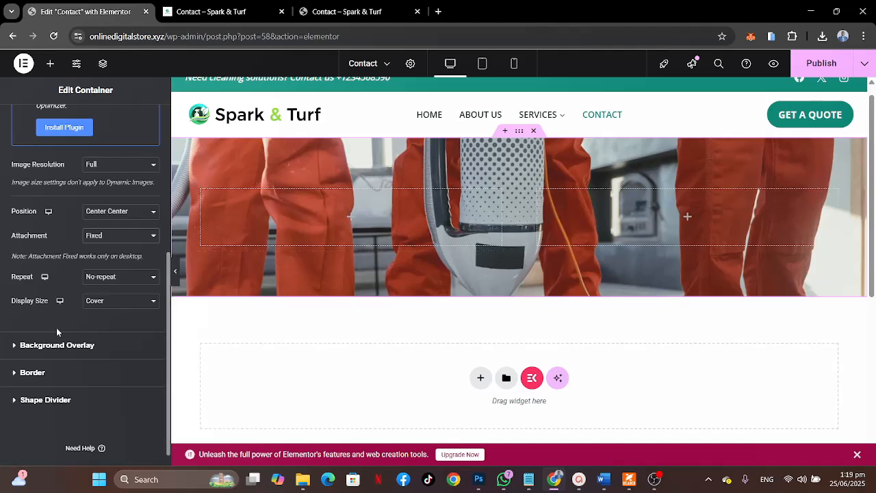
Give the outer container a classic background overlay in the global Theme Accent color with an opacity of 0.9.
{"action": "left_click", "coordinate": [87, 346]}
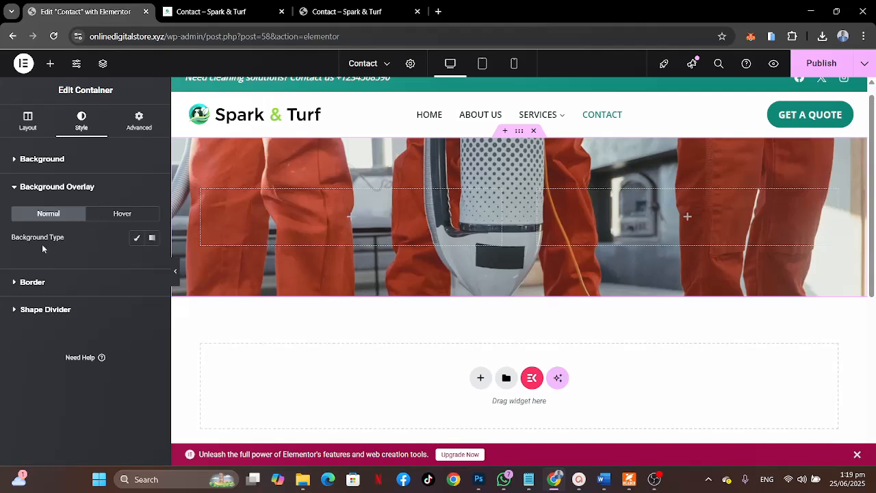
{"action": "left_click", "coordinate": [137, 239]}
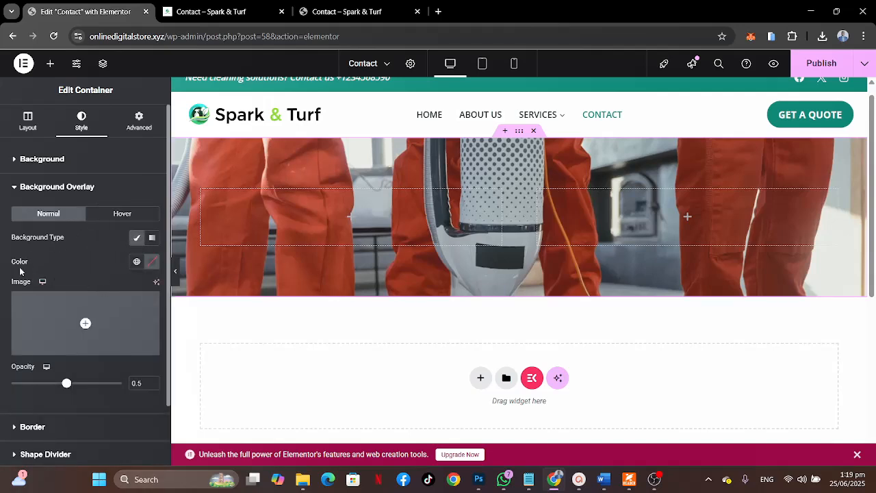
{"action": "mouse_move", "coordinate": [121, 327]}
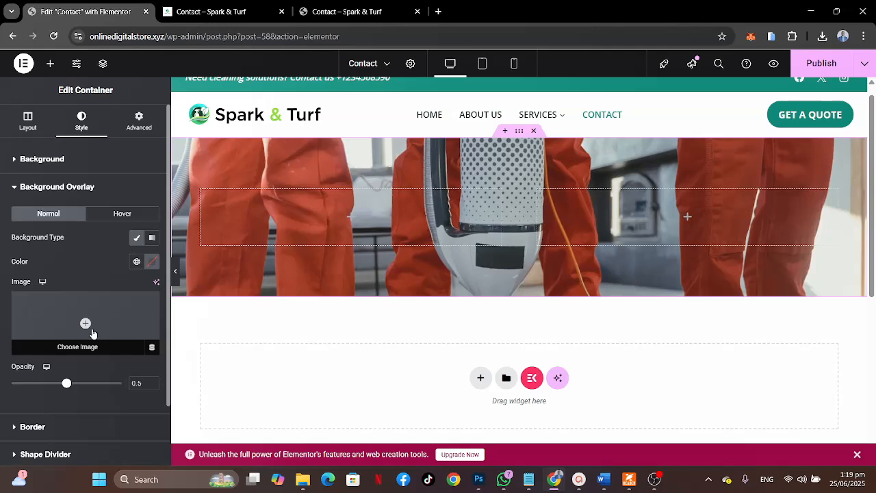
{"action": "left_click", "coordinate": [136, 263]}
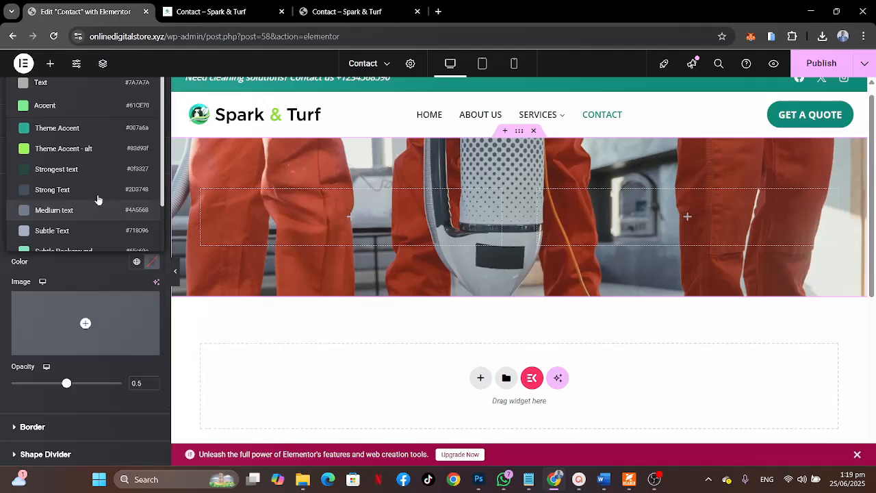
{"action": "left_click", "coordinate": [58, 128]}
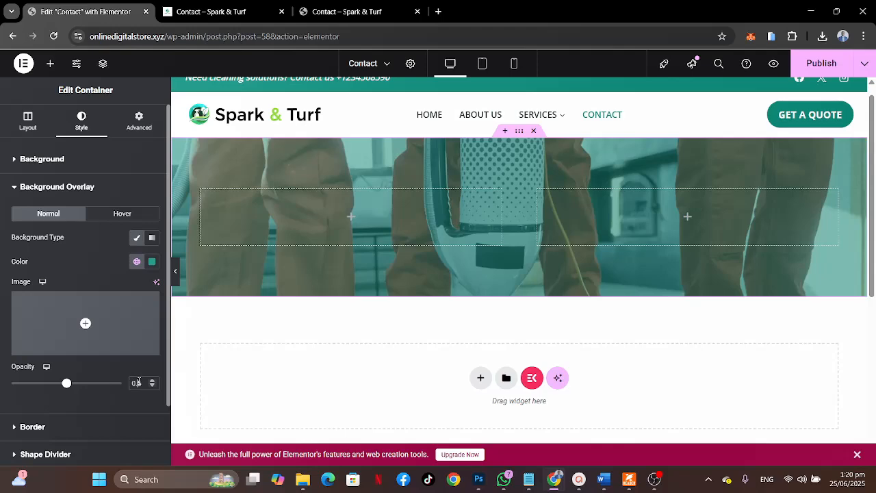
{"action": "type", "text": "8"}
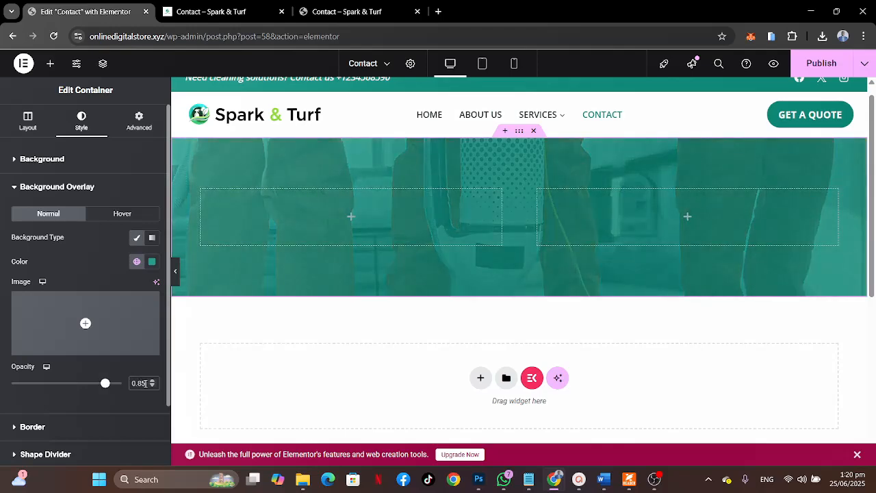
{"action": "key", "text": "BackSpace"}
{"action": "key", "text": "BackSpace"}
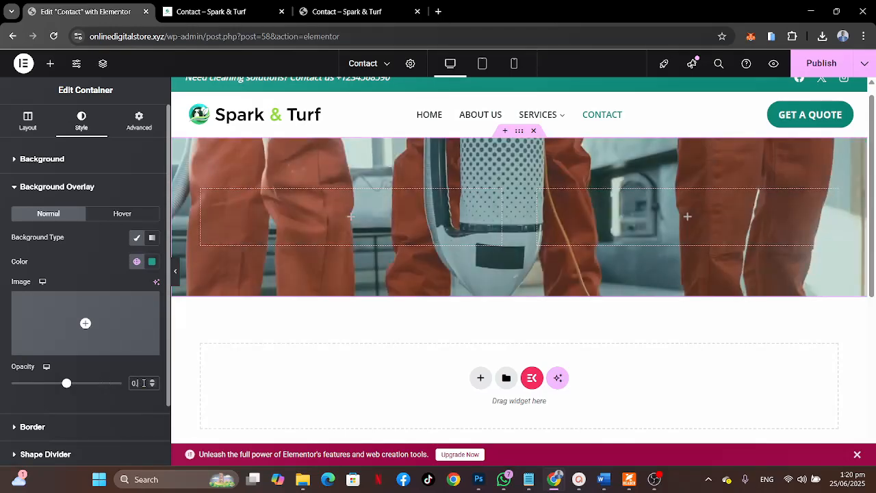
{"action": "type", "text": "9"}
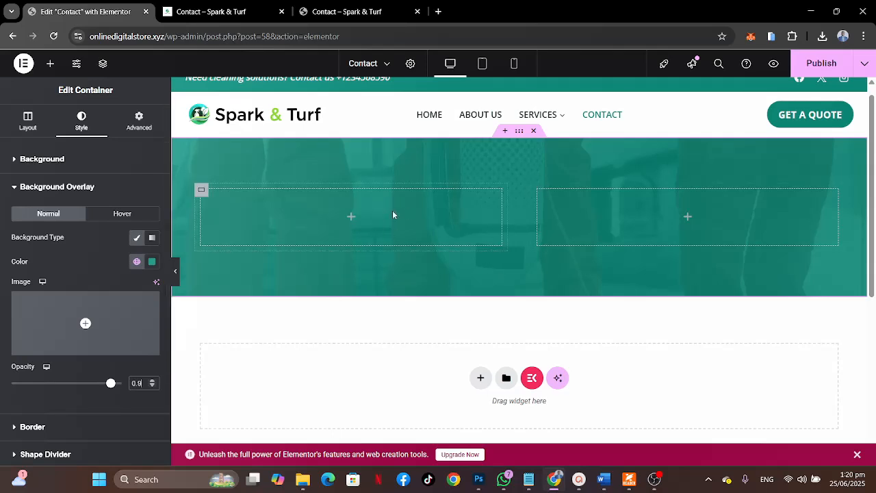
Add a Heading widget to the first column and give it the reference page's small title, "Connect With Us".
{"action": "left_click", "coordinate": [351, 217]}
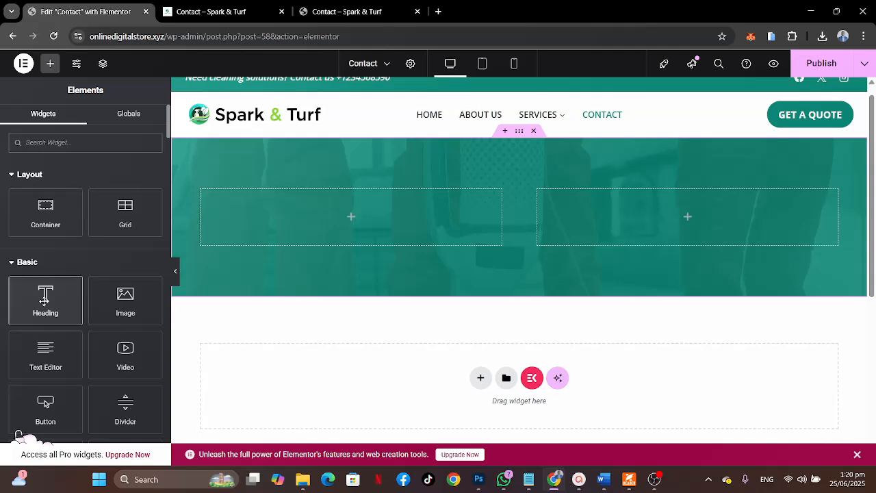
{"action": "left_click_drag", "start_coordinate": [44, 299], "coordinate": [312, 213]}
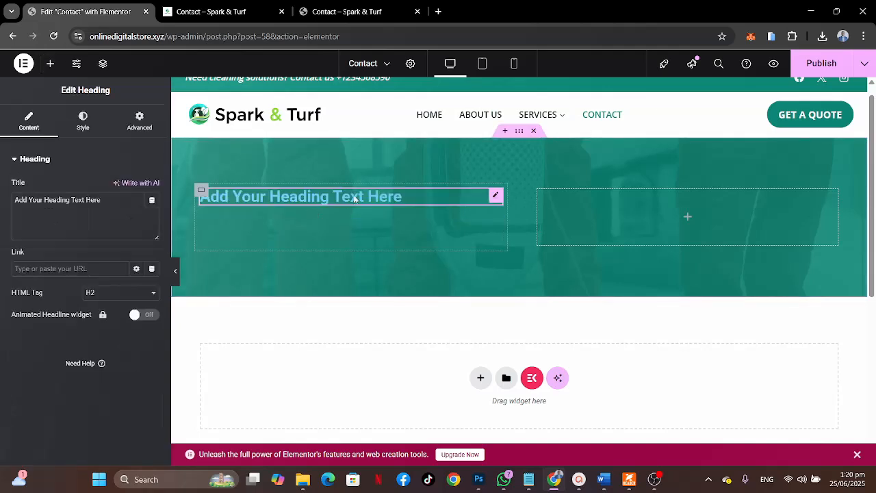
{"action": "left_click", "coordinate": [381, 11]}
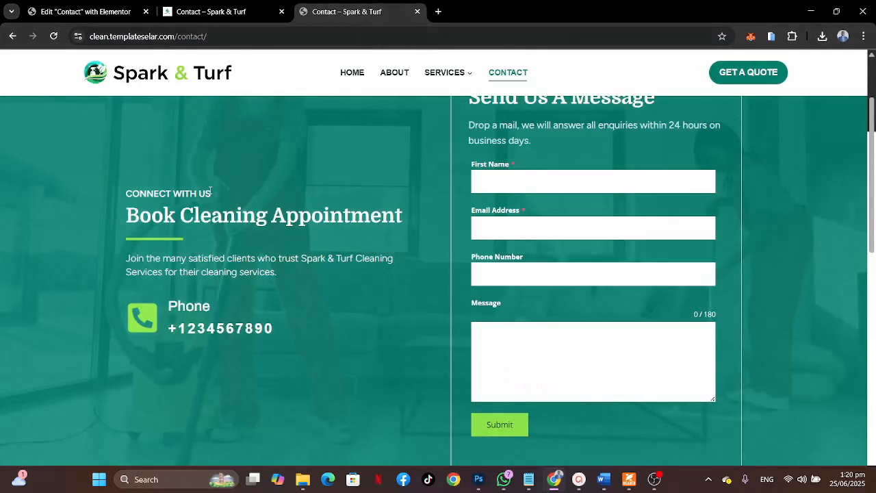
{"action": "left_click_drag", "start_coordinate": [211, 194], "coordinate": [119, 198]}
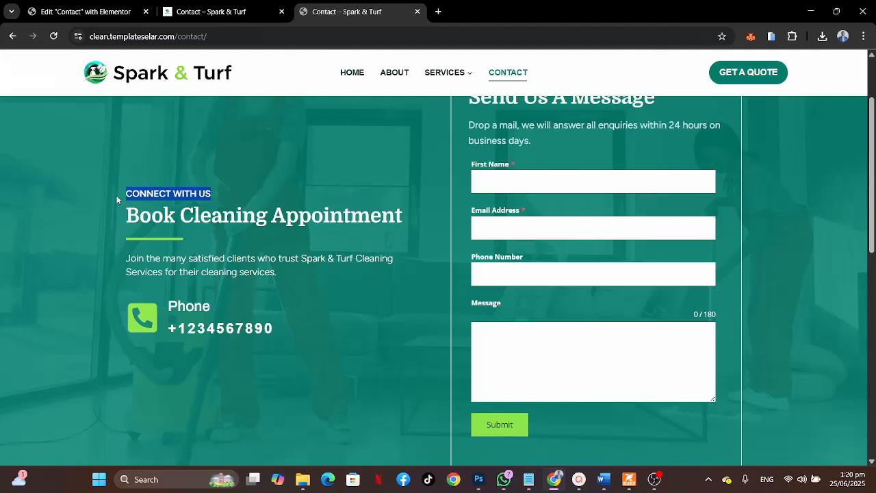
{"action": "left_click", "coordinate": [82, 11]}
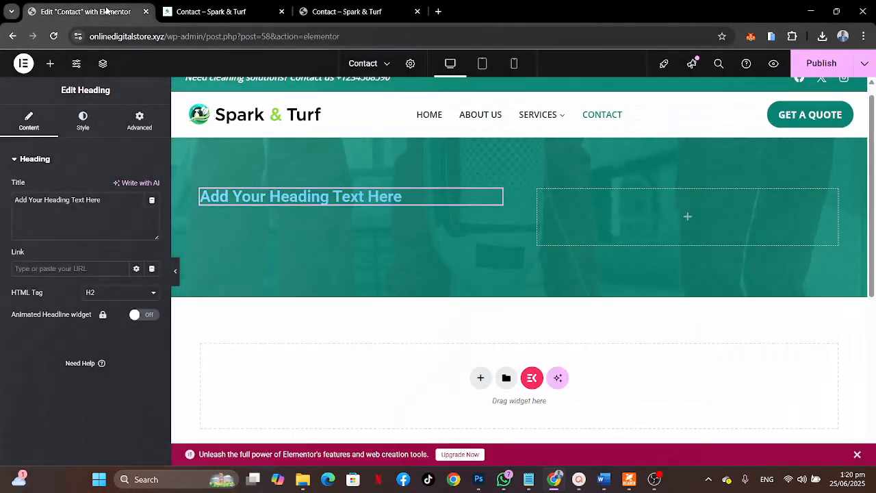
{"action": "left_click_drag", "start_coordinate": [114, 194], "coordinate": [2, 191]}
{"action": "type", "text": "Connect With Us"}
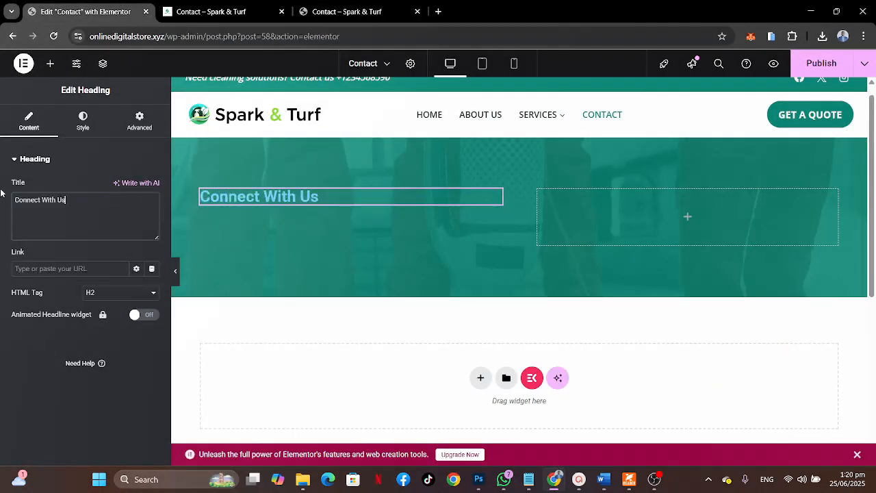
Set the "Connect With Us" heading's font family to Open Sans.
{"action": "left_click", "coordinate": [81, 123]}
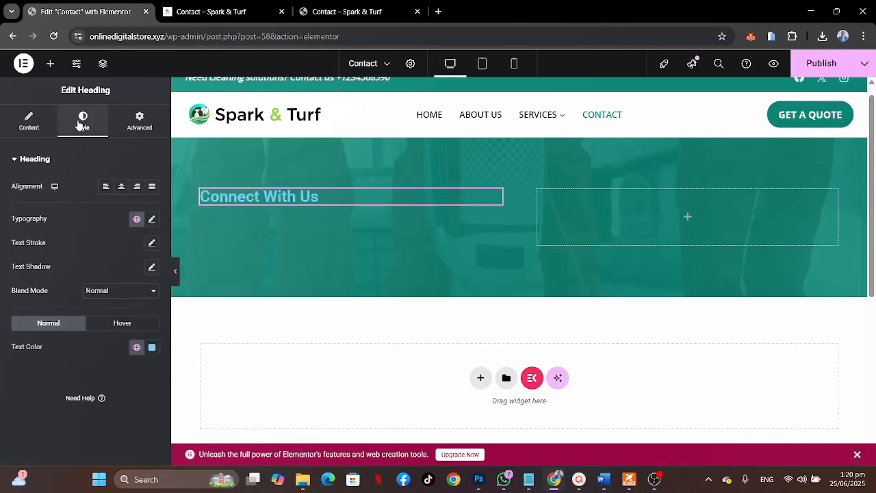
{"action": "left_click", "coordinate": [152, 219]}
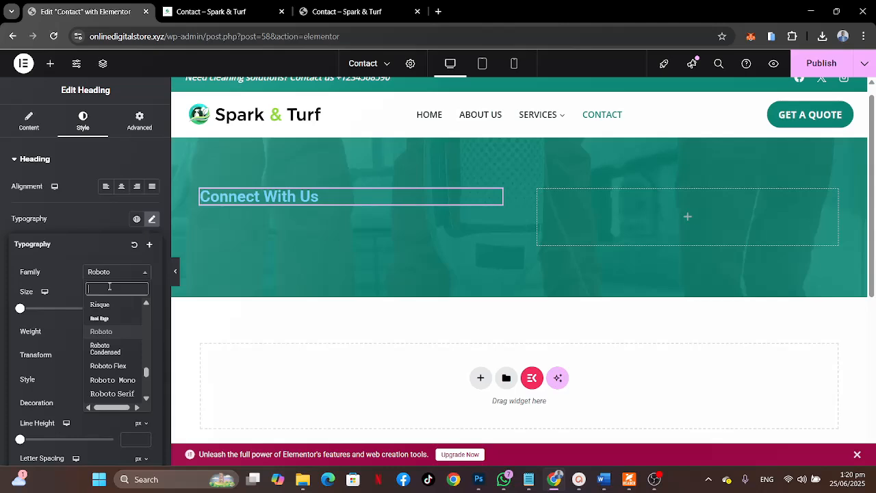
{"action": "type", "text": "i"}
{"action": "key", "text": "BackSpace"}
{"action": "type", "text": "open"}
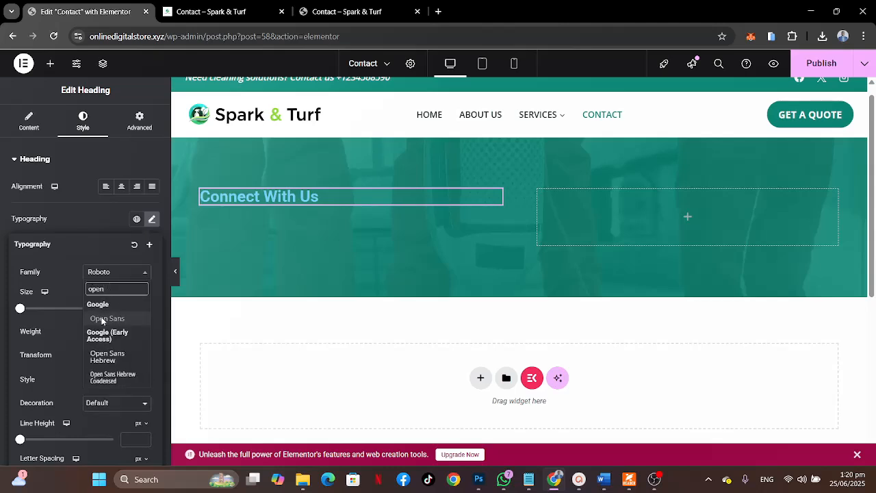
{"action": "left_click", "coordinate": [105, 318]}
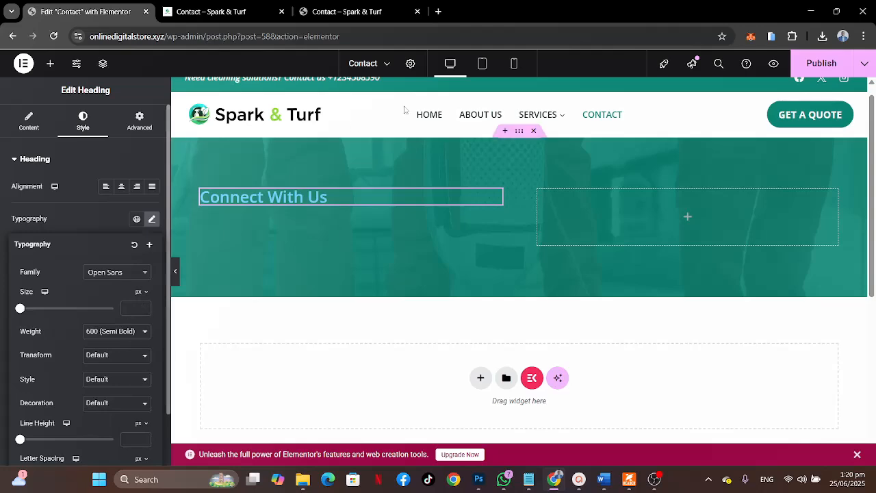
Compare the heading with the reference page, then set its font size to 22 px and its transform to Uppercase.
{"action": "left_click", "coordinate": [325, 8]}
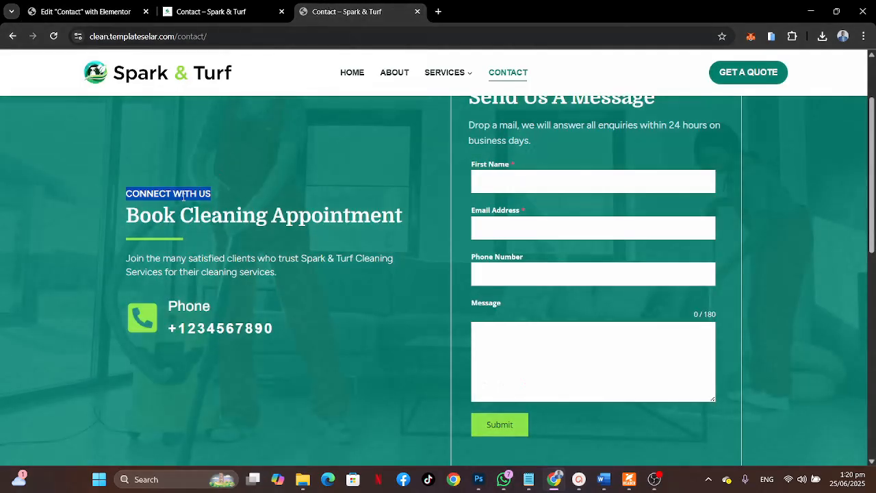
{"action": "left_click", "coordinate": [134, 4]}
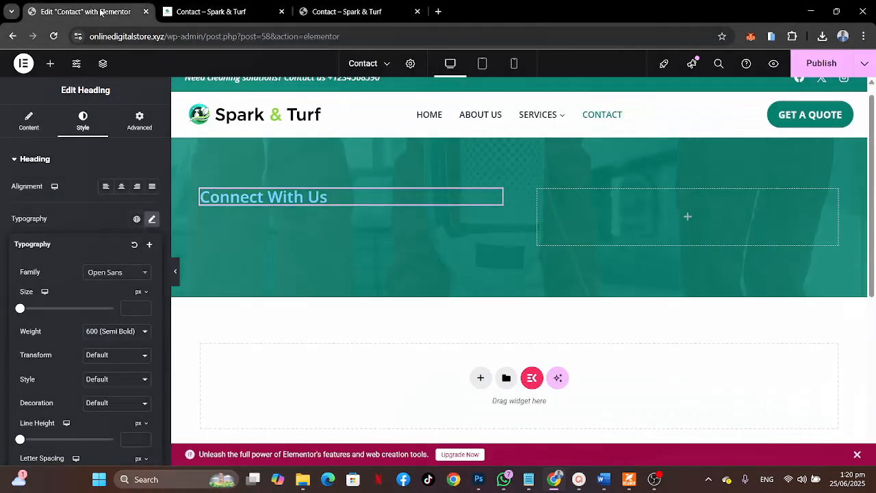
{"action": "left_click", "coordinate": [127, 308]}
{"action": "type", "text": "21"}
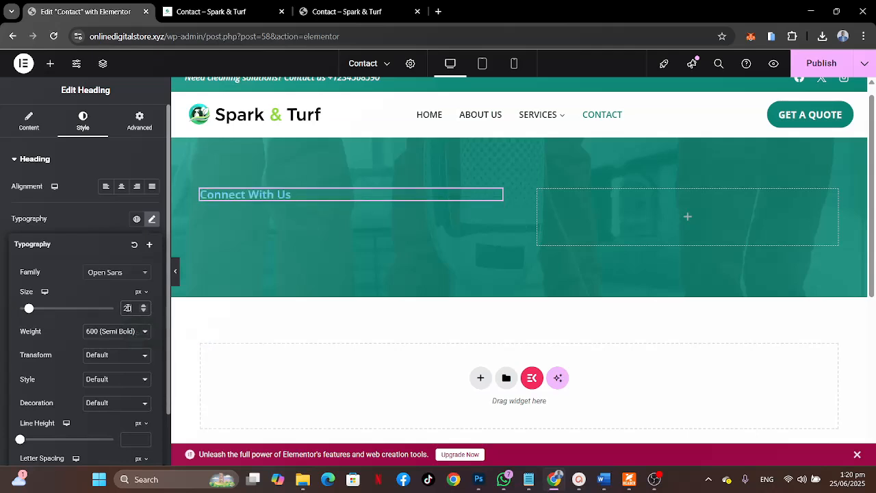
{"action": "key", "text": "BackSpace"}
{"action": "key", "text": "BackSpace"}
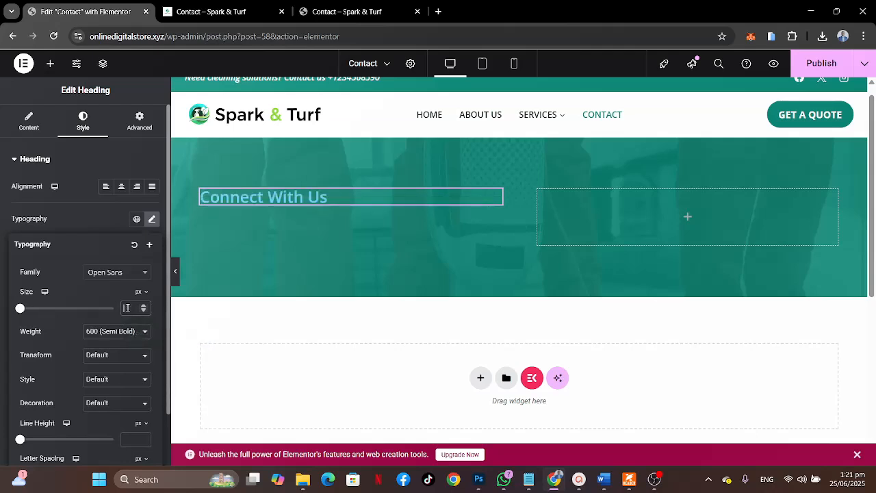
{"action": "type", "text": "20"}
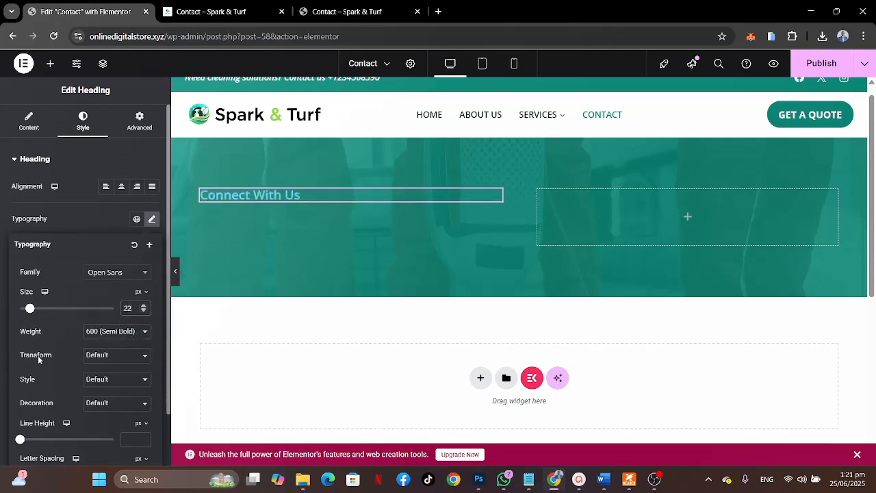
{"action": "left_click", "coordinate": [117, 356]}
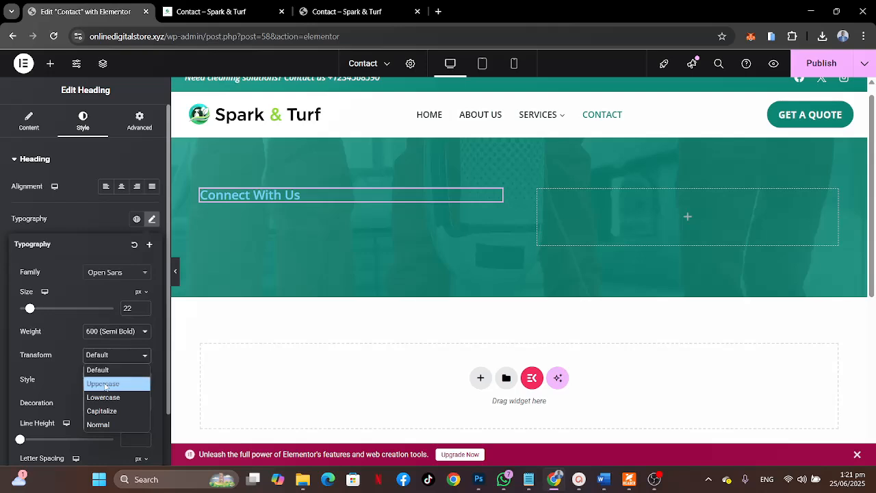
{"action": "left_click", "coordinate": [104, 385]}
{"action": "scroll", "coordinate": [110, 385], "scroll_direction": "down", "scroll_amount": 1}
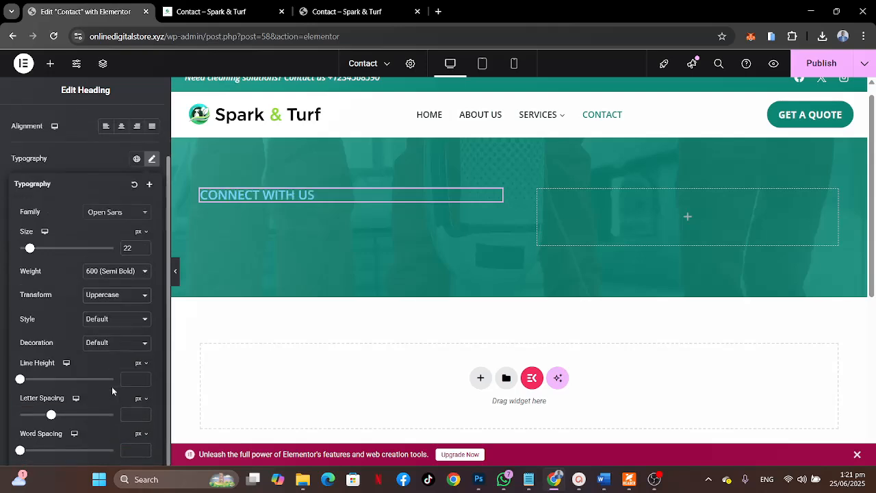
{"action": "left_click", "coordinate": [2, 345]}
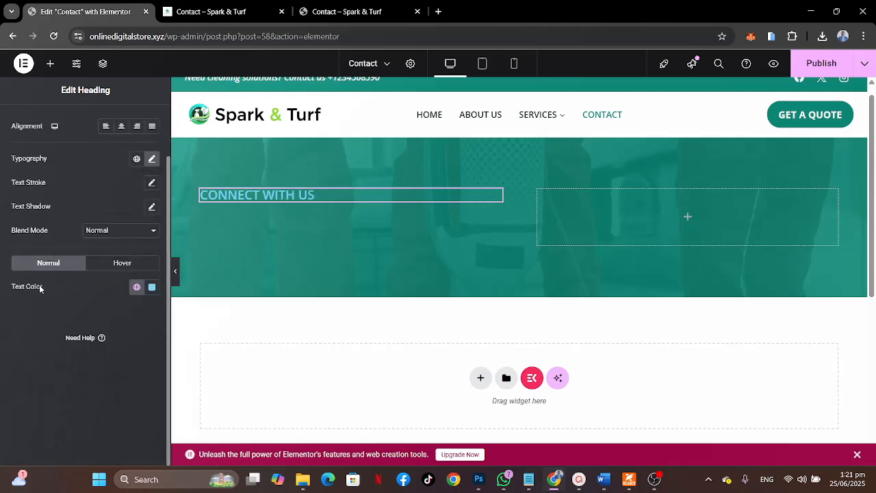
Set the heading's text color to the global "White or offwhite" color.
{"action": "left_click", "coordinate": [136, 286]}
{"action": "scroll", "coordinate": [78, 219], "scroll_direction": "down", "scroll_amount": 1}
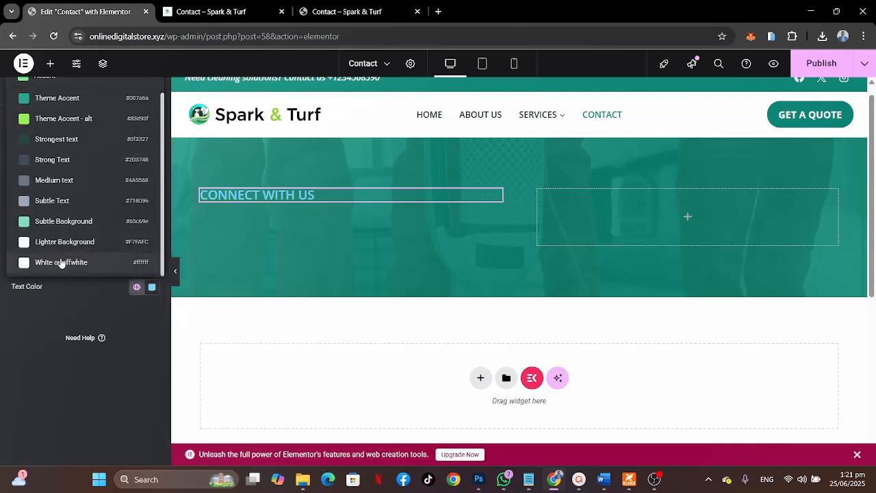
{"action": "left_click", "coordinate": [60, 260]}
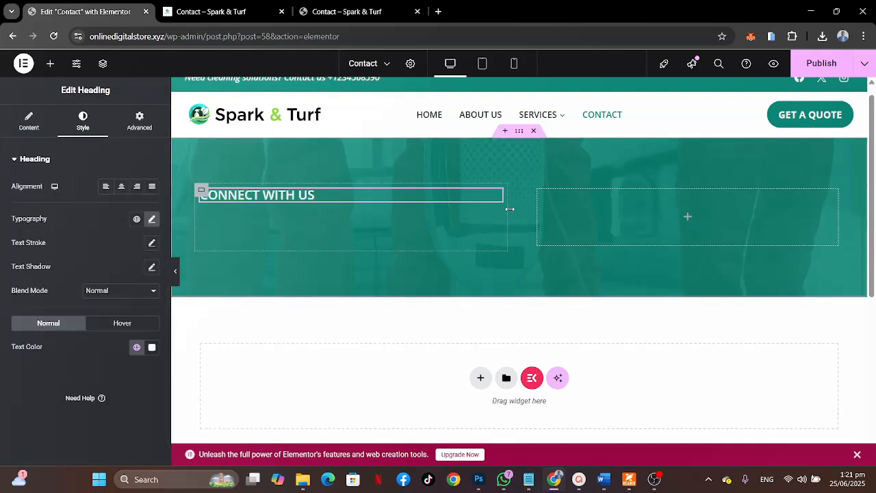
Examine the reference page's contact heading and the live home page's section headings with their divider lines, and return to the editor.
{"action": "left_click", "coordinate": [353, 11]}
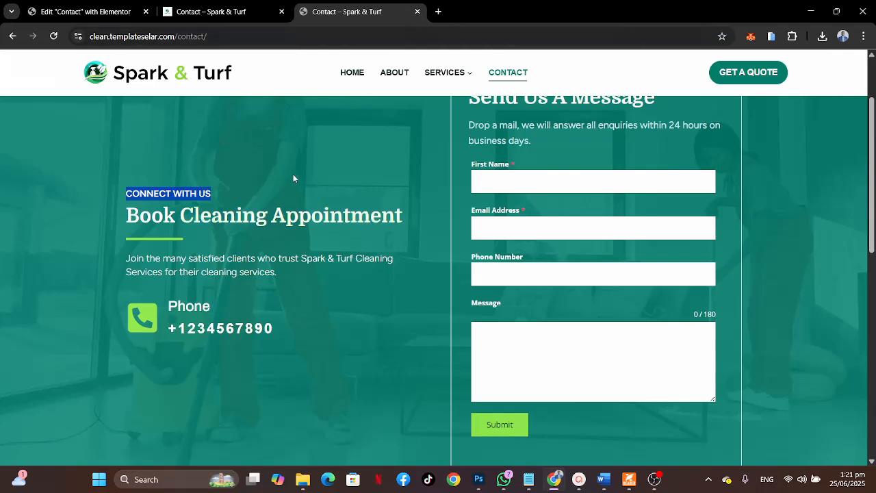
{"action": "left_click", "coordinate": [205, 11]}
{"action": "left_click", "coordinate": [335, 117]}
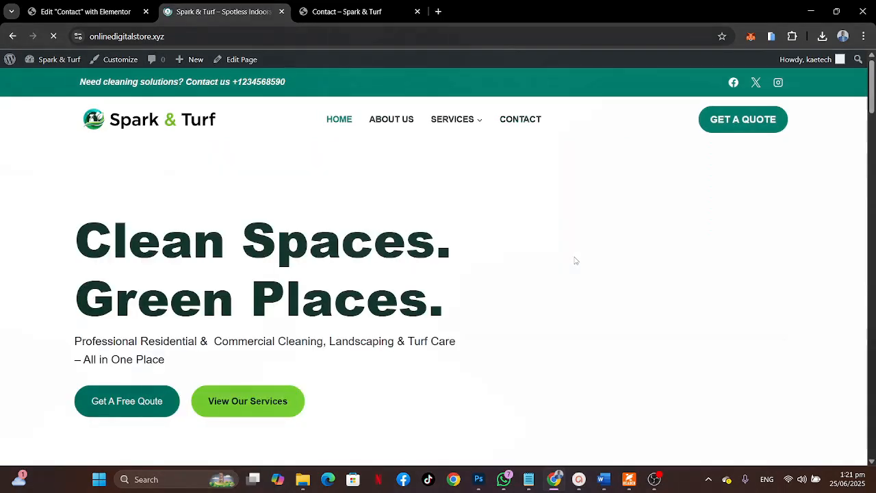
{"action": "scroll", "coordinate": [574, 256], "scroll_direction": "down", "scroll_amount": 5}
{"action": "scroll", "coordinate": [573, 256], "scroll_direction": "down", "scroll_amount": 1}
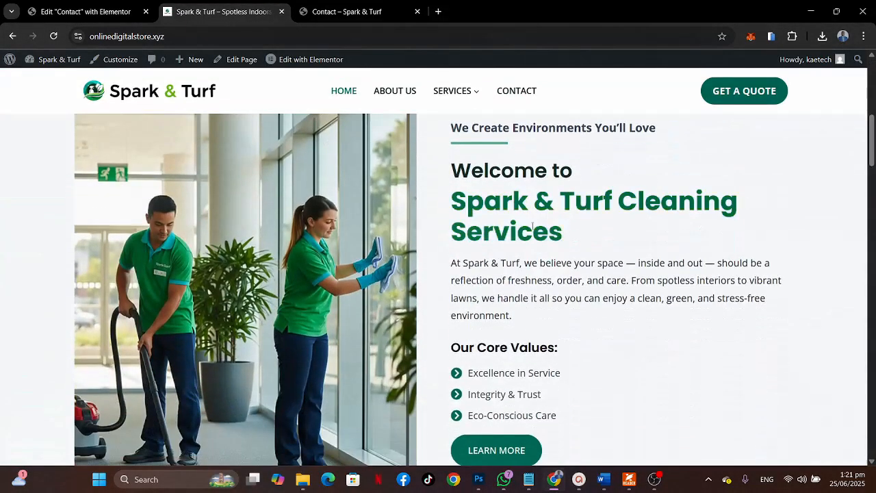
{"action": "scroll", "coordinate": [598, 312], "scroll_direction": "down", "scroll_amount": 4}
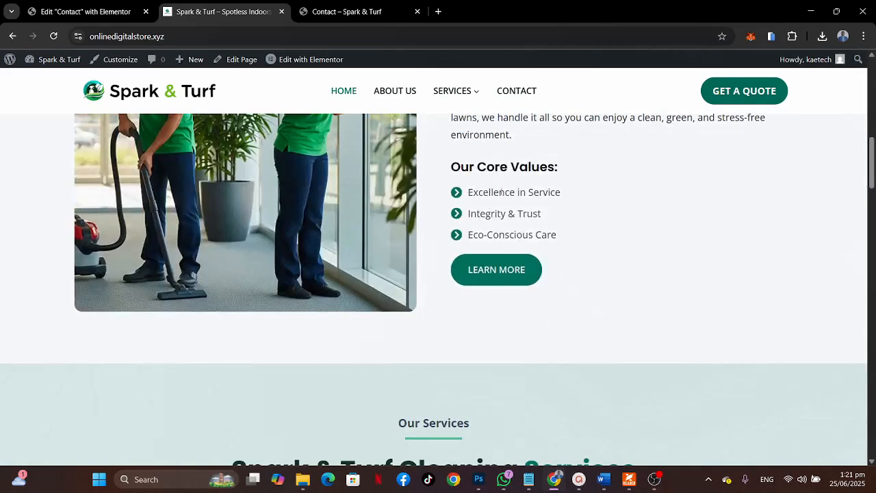
{"action": "left_click", "coordinate": [94, 11]}
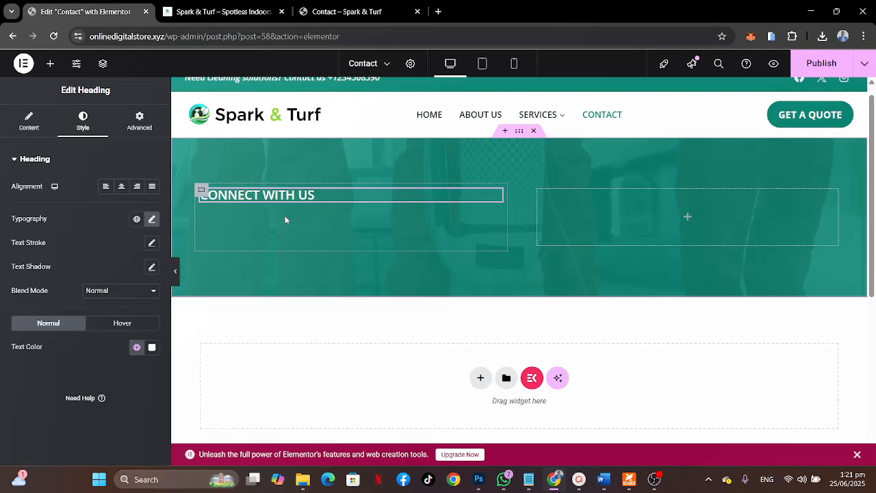
Check the website's list of installed plugins, and return to the Contact page editor.
{"action": "left_click", "coordinate": [217, 12]}
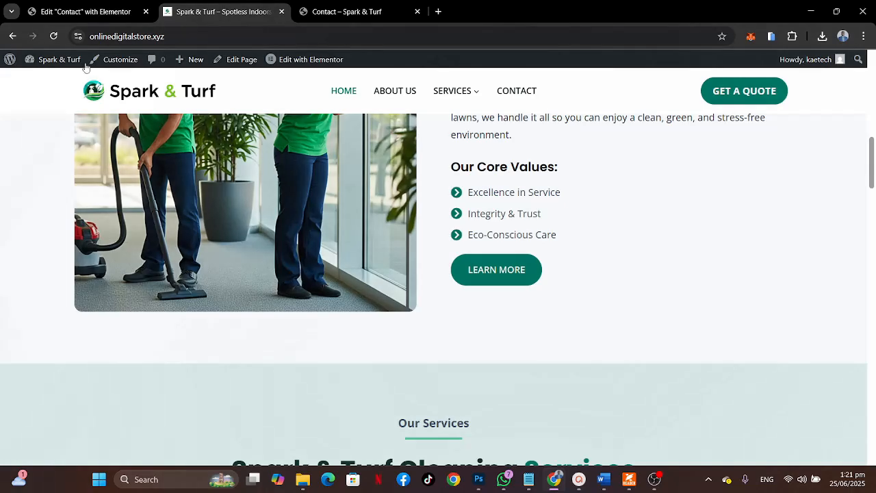
{"action": "mouse_move", "coordinate": [46, 67]}
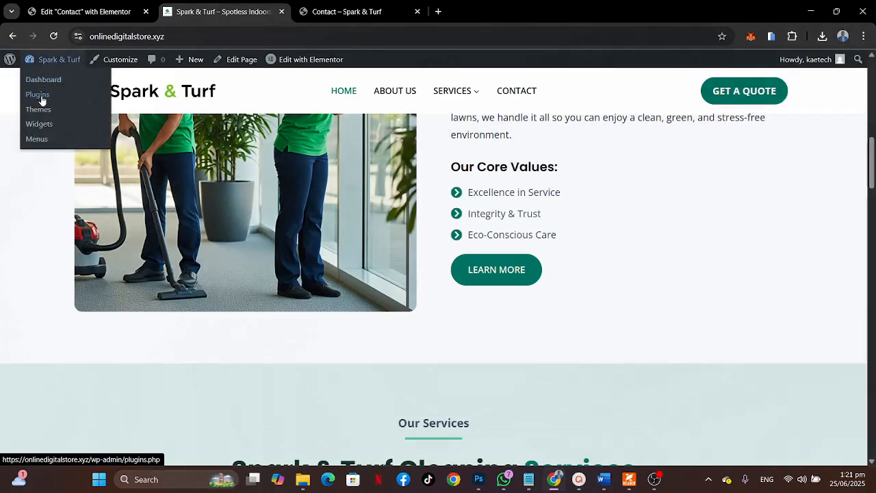
{"action": "left_click", "coordinate": [37, 95]}
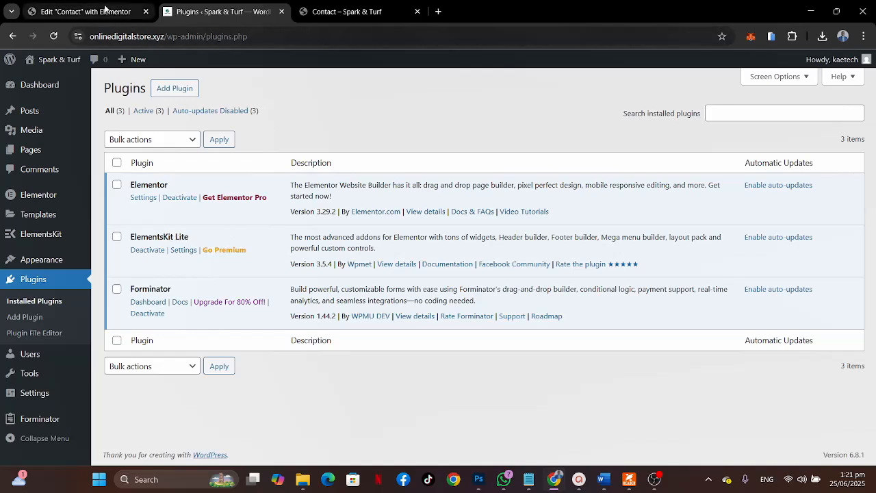
{"action": "left_click", "coordinate": [82, 11]}
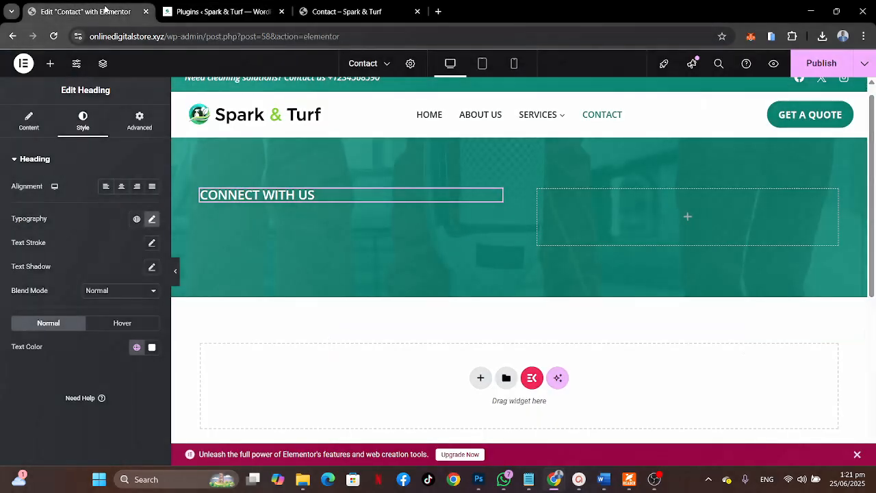
Find the ElementsKit Heading widget, check the reference page's heading, and add the widget to the hero section beside "Connect With Us".
{"action": "left_click", "coordinate": [50, 63]}
{"action": "left_click", "coordinate": [52, 142]}
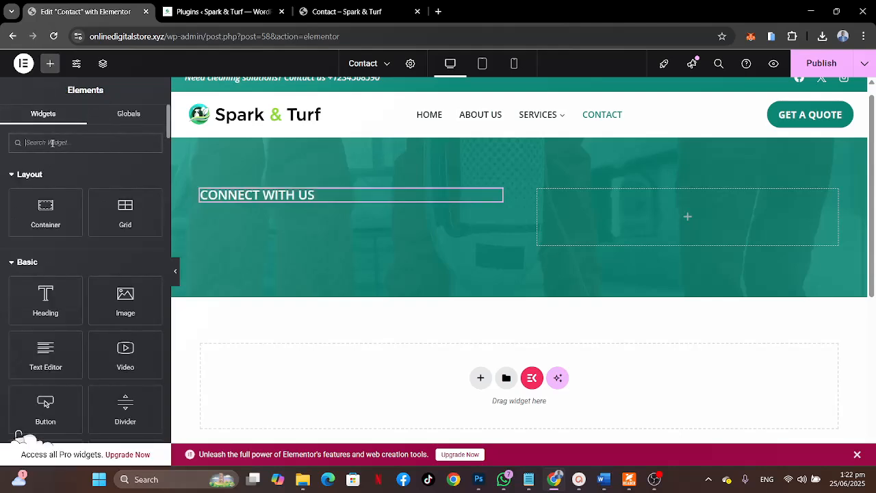
{"action": "type", "text": "h"}
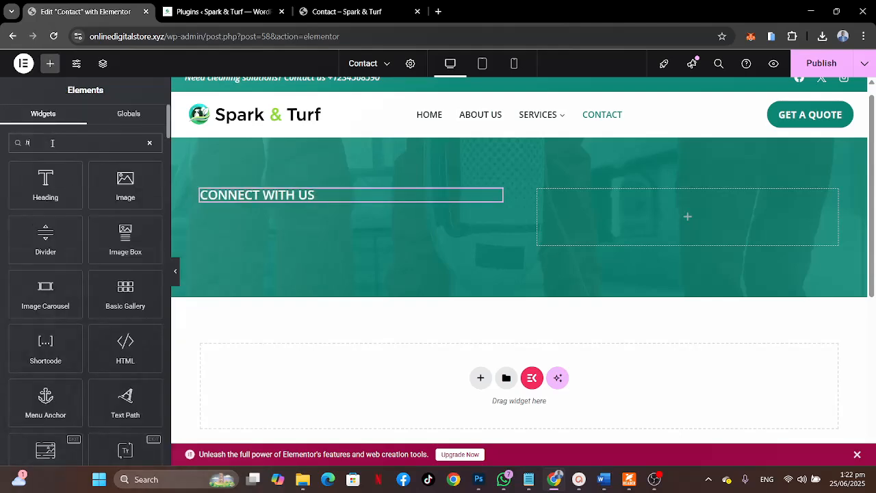
{"action": "type", "text": "ead"}
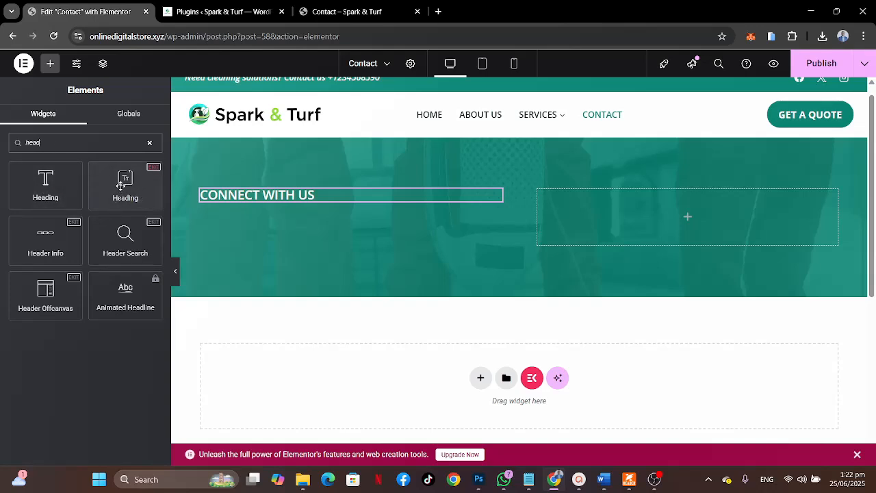
{"action": "left_click", "coordinate": [342, 12]}
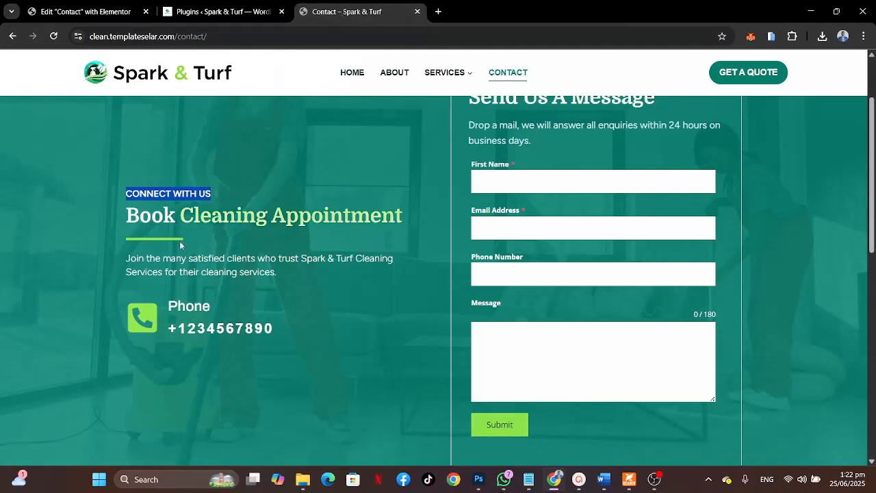
{"action": "left_click", "coordinate": [93, 209]}
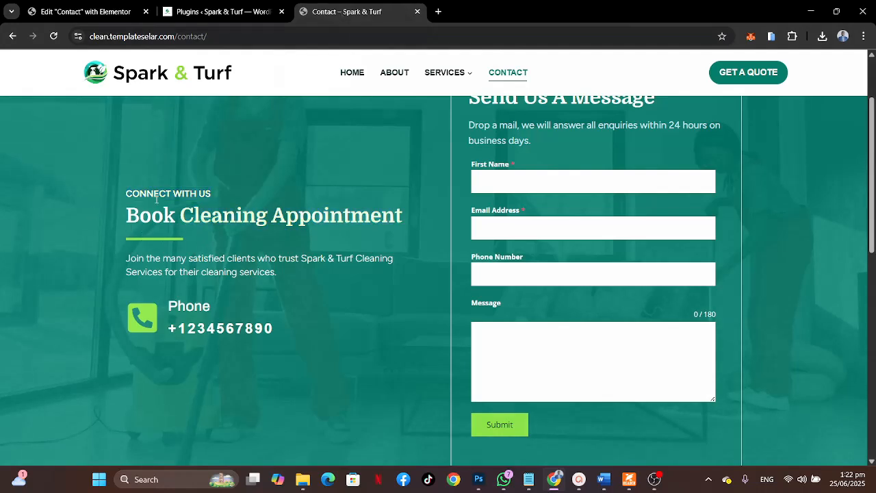
{"action": "left_click", "coordinate": [82, 12]}
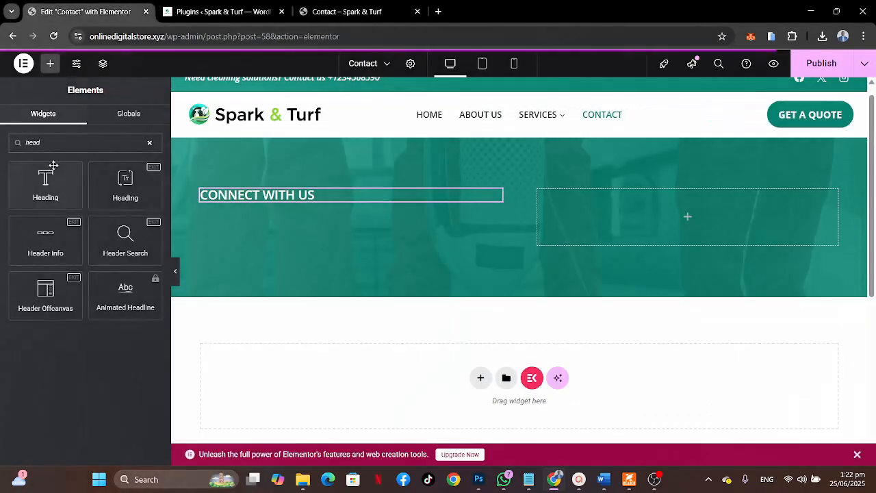
{"action": "left_click_drag", "start_coordinate": [100, 179], "coordinate": [243, 202]}
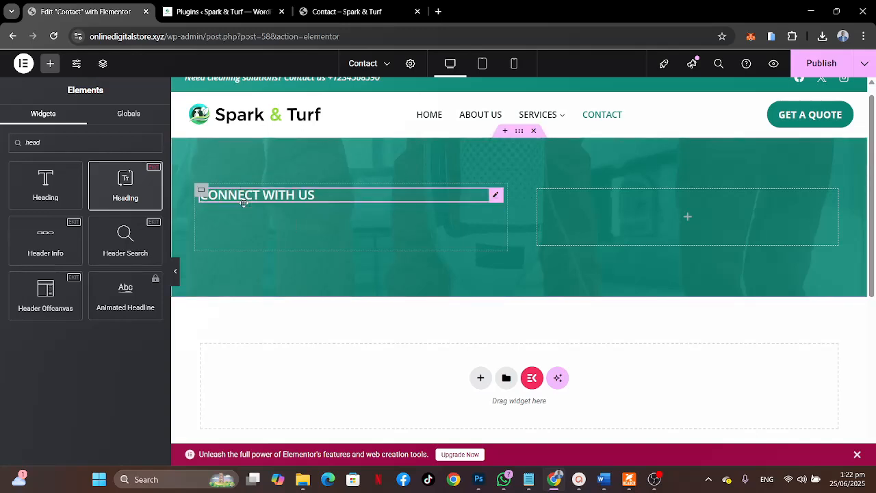
{"action": "left_click_drag", "start_coordinate": [127, 197], "coordinate": [267, 226]}
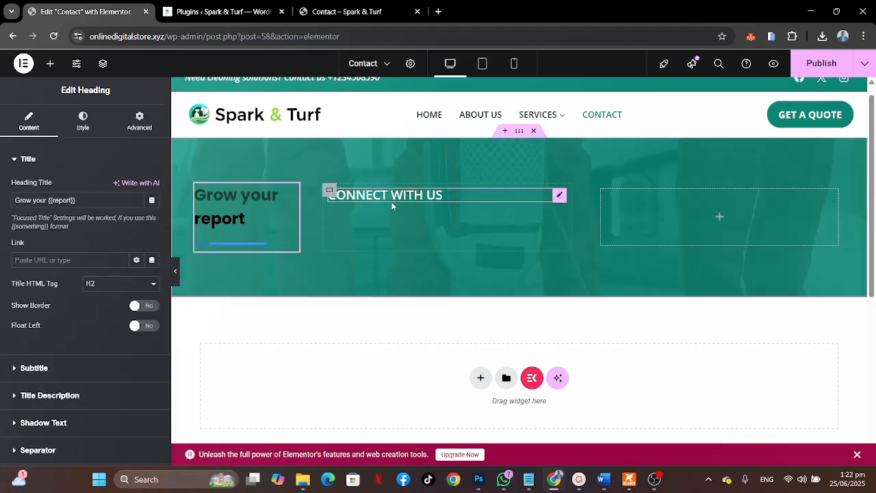
Relocate the ElementsKit "Grow your report" heading beneath "Connect With Us" by pasting a copy there and deleting the original.
{"action": "left_click", "coordinate": [520, 132]}
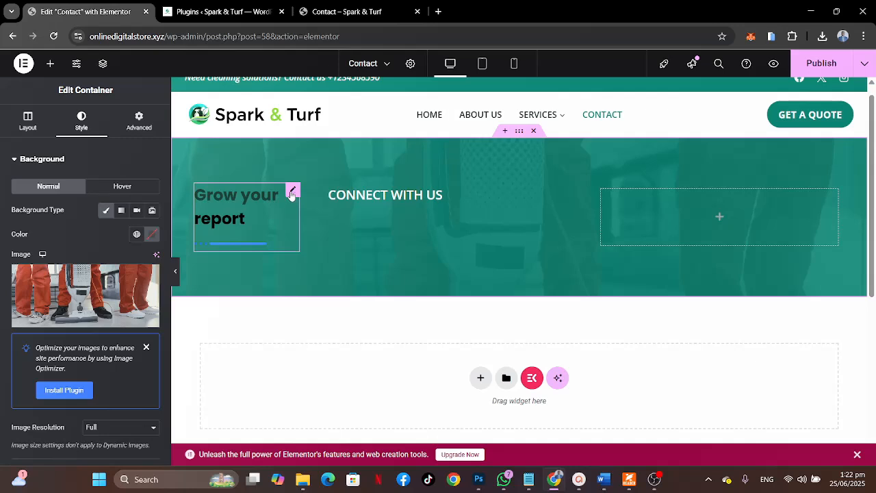
{"action": "mouse_move", "coordinate": [292, 195]}
{"action": "left_mouse_down"}
{"action": "mouse_move", "coordinate": [388, 210]}
{"action": "mouse_move", "coordinate": [391, 232]}
{"action": "mouse_move", "coordinate": [483, 252]}
{"action": "mouse_move", "coordinate": [432, 209]}
{"action": "mouse_move", "coordinate": [837, 195]}
{"action": "left_mouse_up"}
{"action": "right_click", "coordinate": [836, 195]}
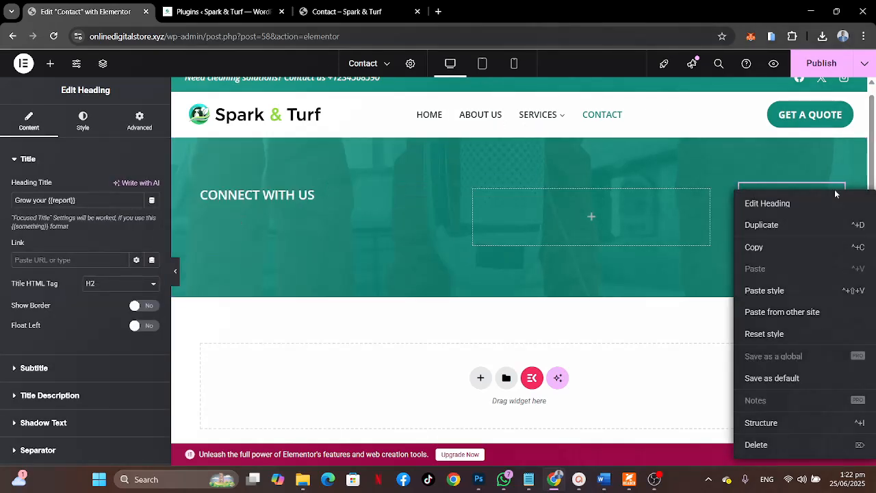
{"action": "left_click", "coordinate": [768, 249]}
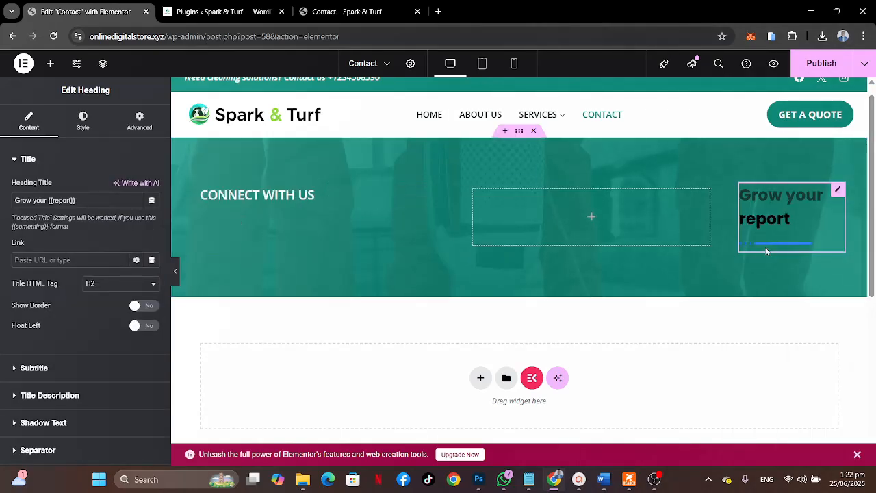
{"action": "right_click", "coordinate": [304, 200]}
{"action": "left_click", "coordinate": [322, 275]}
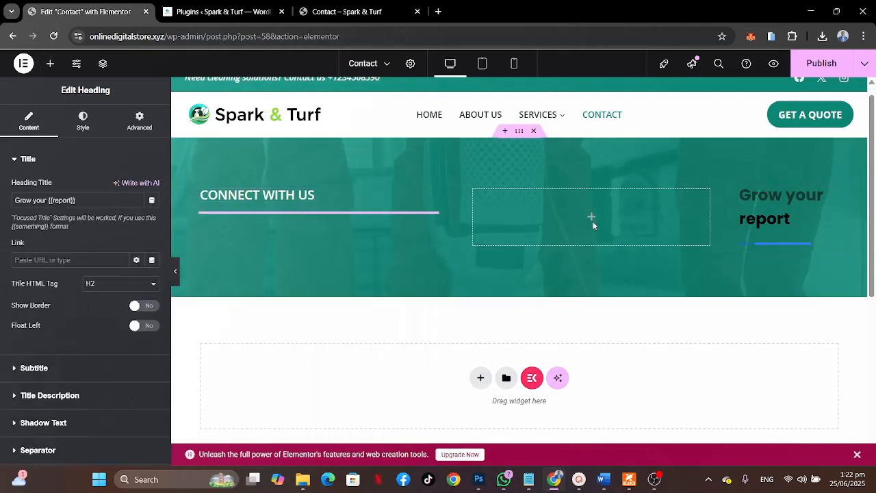
{"action": "right_click", "coordinate": [833, 192]}
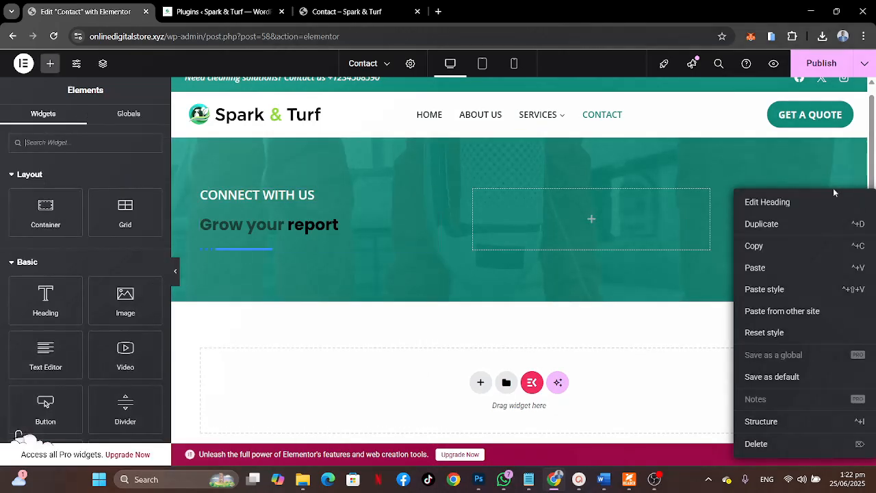
{"action": "left_click", "coordinate": [755, 444]}
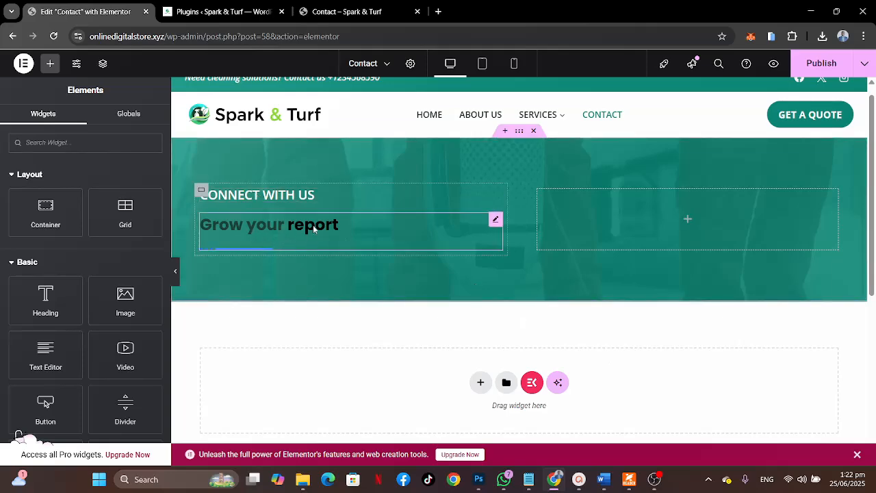
Compare the layout with the reference page, then delete the ElementsKit heading beneath "Connect With Us".
{"action": "left_click", "coordinate": [342, 13]}
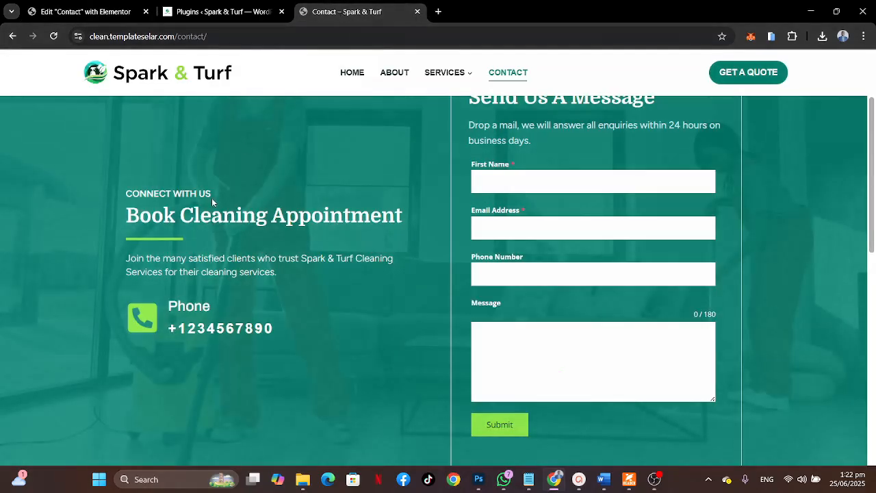
{"action": "left_click", "coordinate": [86, 12]}
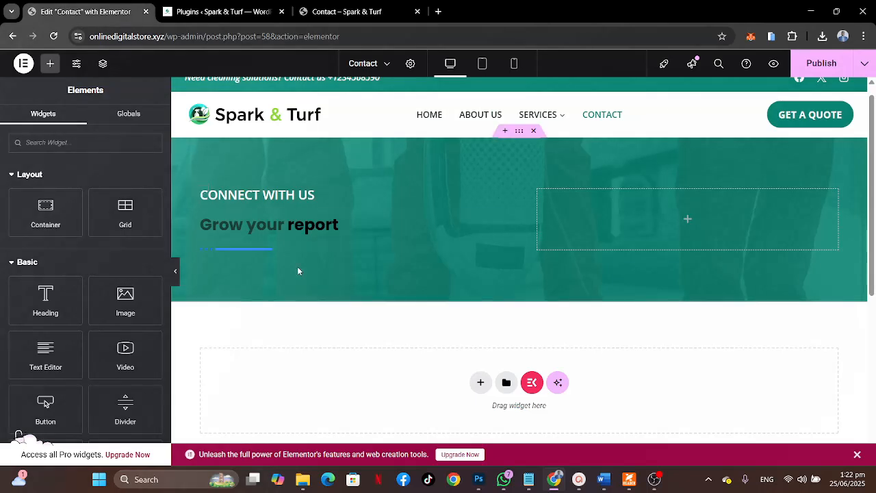
{"action": "right_click", "coordinate": [315, 228]}
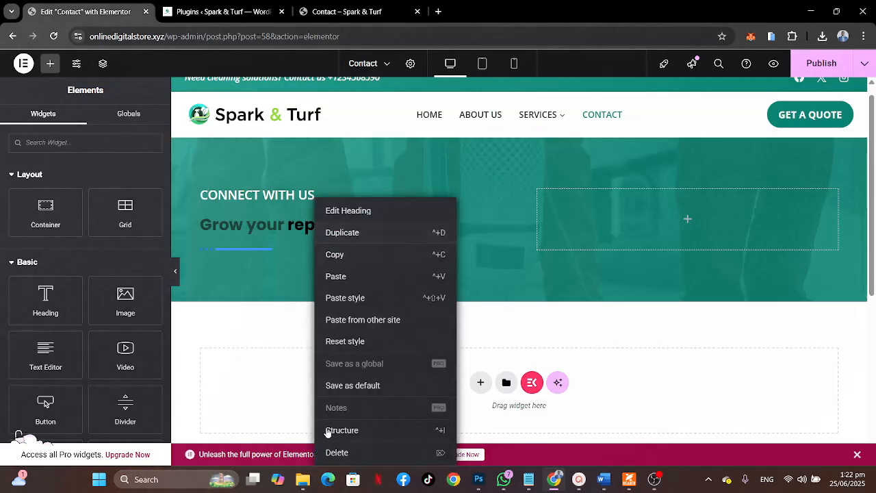
{"action": "right_click", "coordinate": [327, 452]}
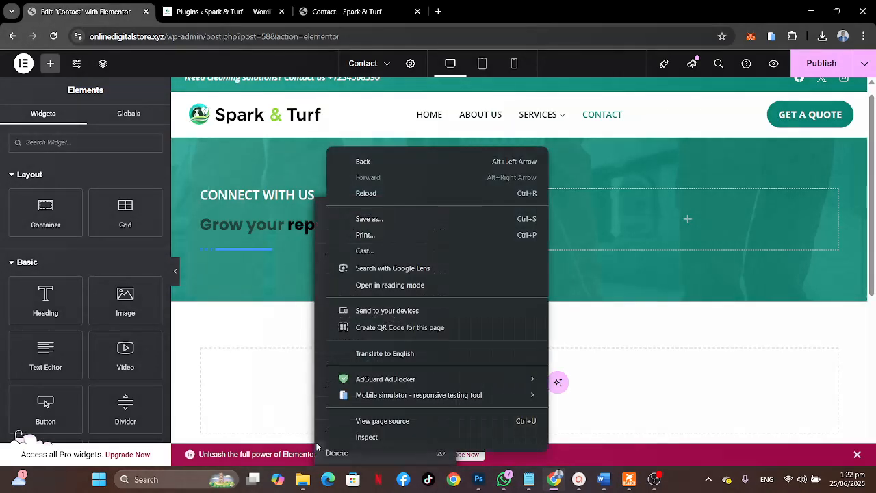
{"action": "left_click", "coordinate": [321, 452]}
{"action": "left_click", "coordinate": [322, 451]}
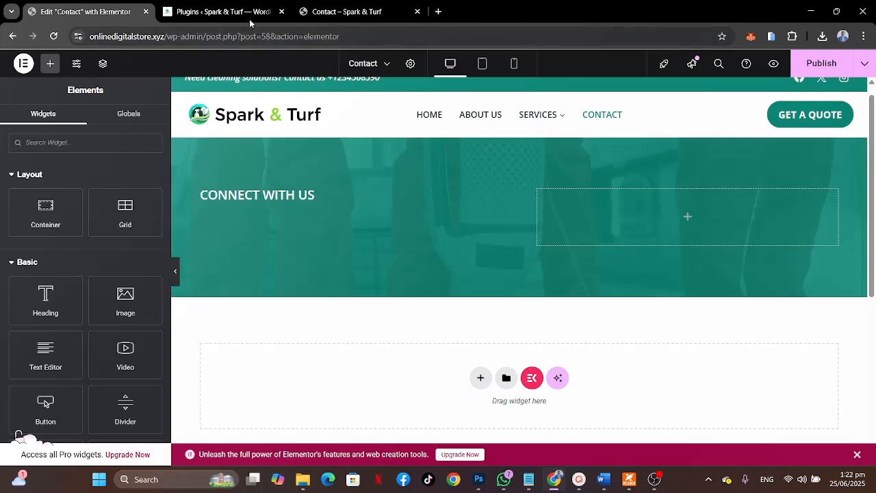
Check the reference page's heading again, then duplicate the "Connect With Us" heading.
{"action": "left_click", "coordinate": [326, 19]}
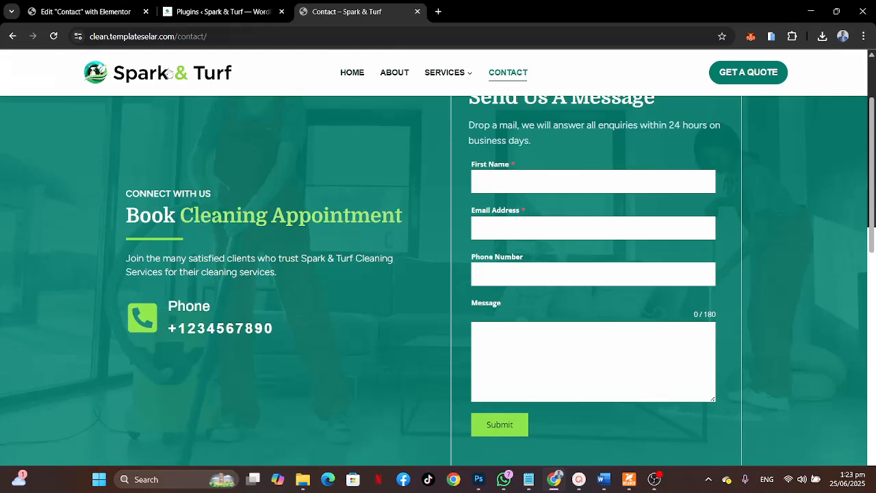
{"action": "left_click", "coordinate": [85, 12]}
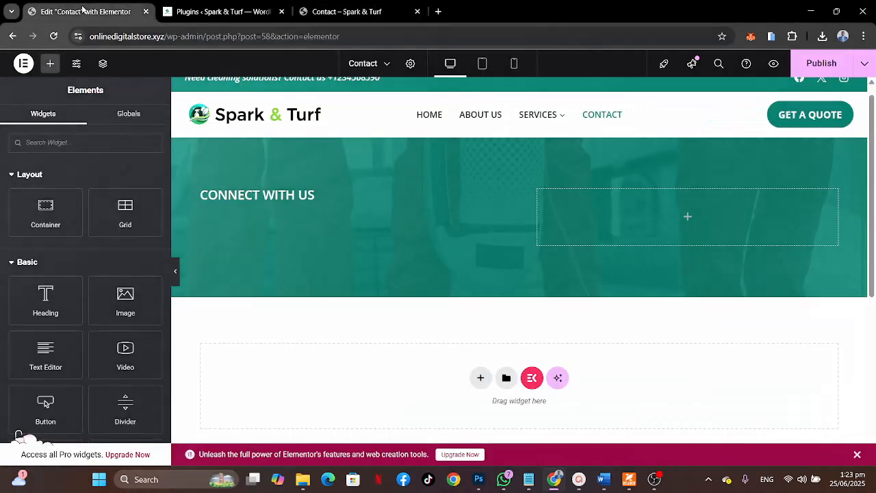
{"action": "right_click", "coordinate": [308, 197]}
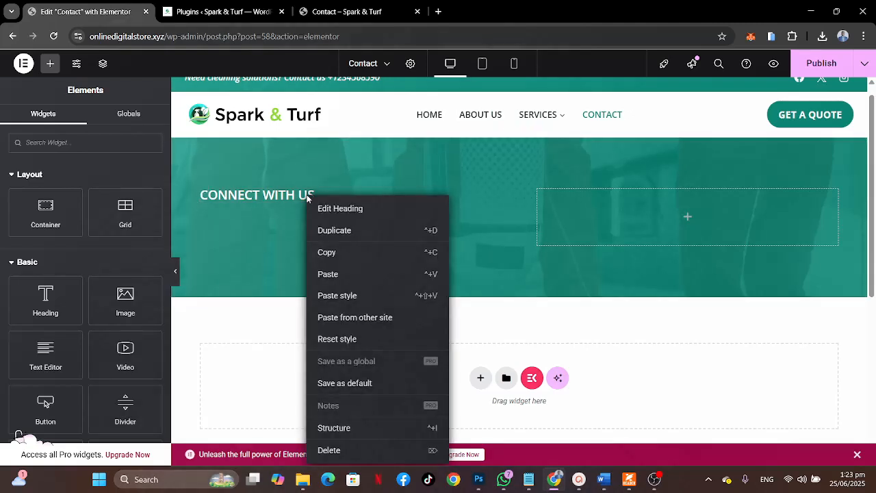
{"action": "left_click", "coordinate": [334, 231]}
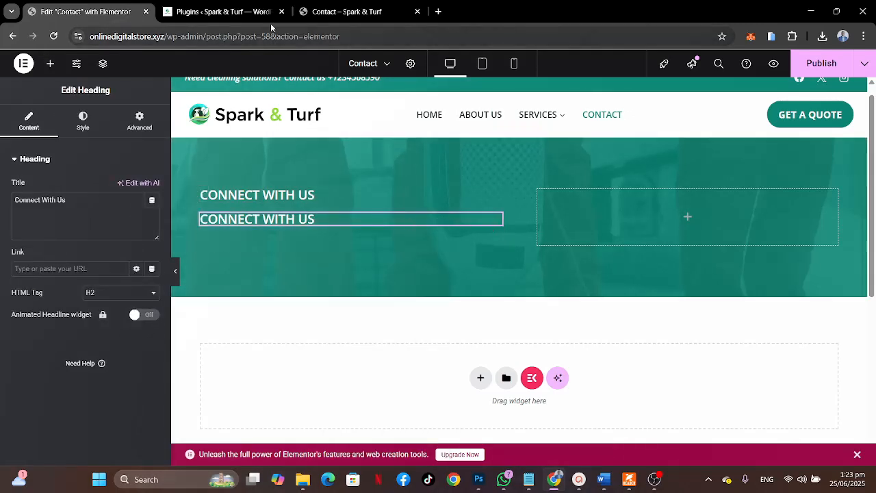
Replace the duplicated heading's title with "Book Cleaning Appointment", copied from the reference page, removing the extra "Connect With Us" line.
{"action": "left_click", "coordinate": [313, 16]}
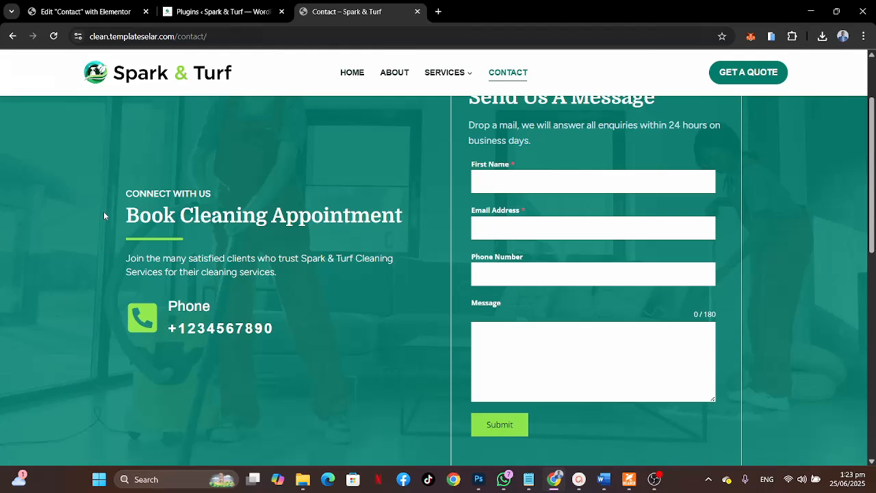
{"action": "left_click_drag", "start_coordinate": [103, 210], "coordinate": [388, 233]}
{"action": "left_click", "coordinate": [424, 223]}
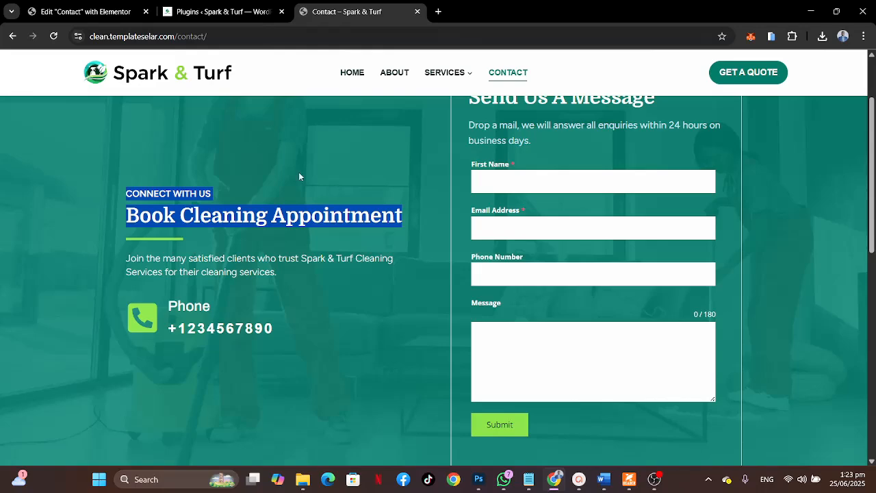
{"action": "left_click", "coordinate": [79, 9]}
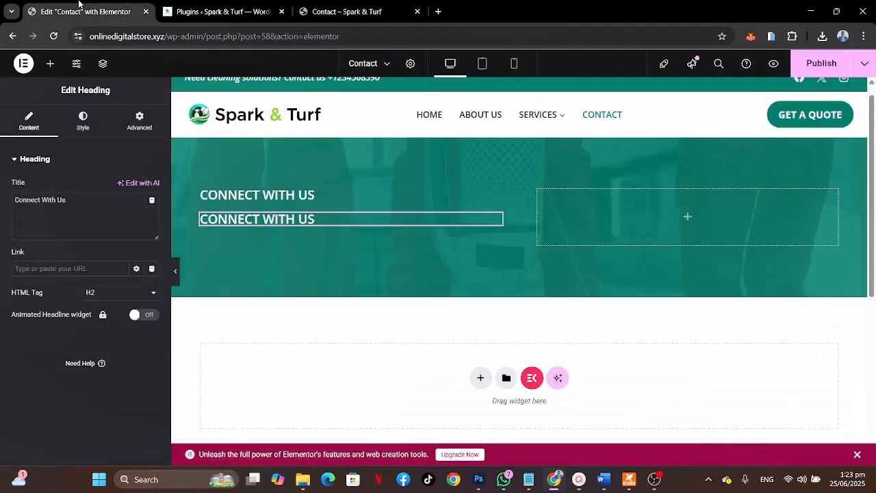
{"action": "left_click_drag", "start_coordinate": [89, 201], "coordinate": [2, 178]}
{"action": "key", "text": "ctrl+v"}
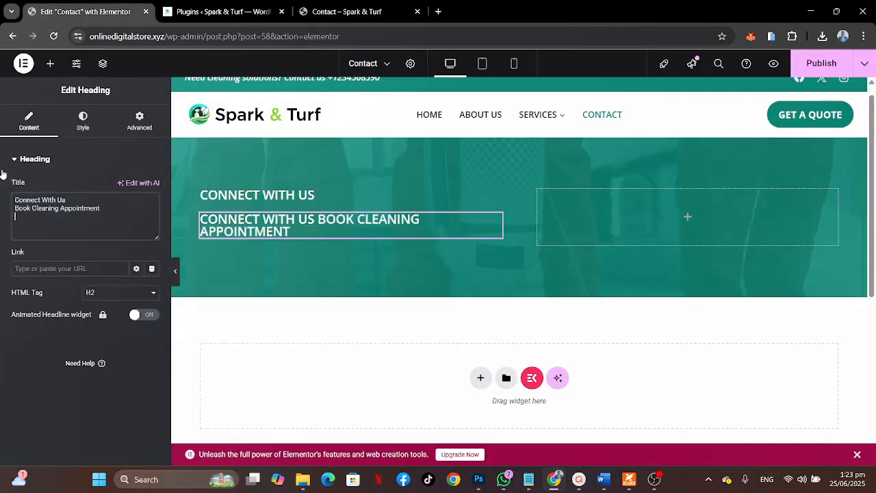
{"action": "left_click_drag", "start_coordinate": [14, 209], "coordinate": [10, 189]}
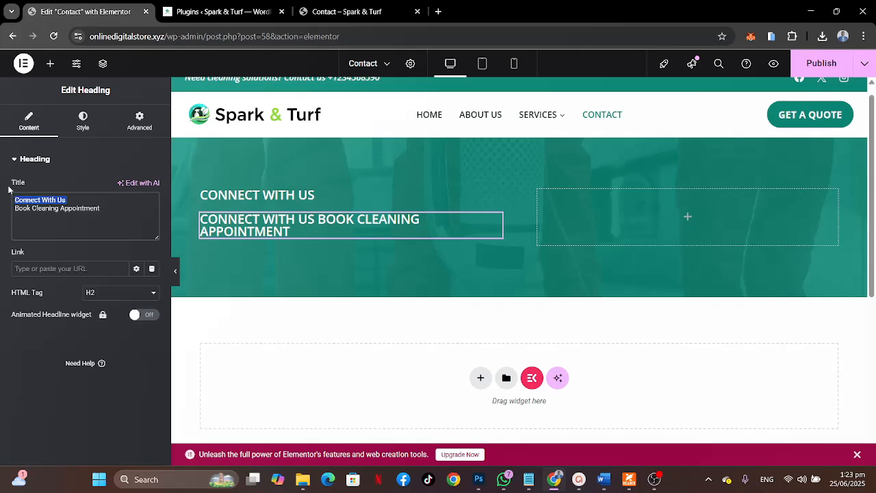
{"action": "key", "text": "BackSpace"}
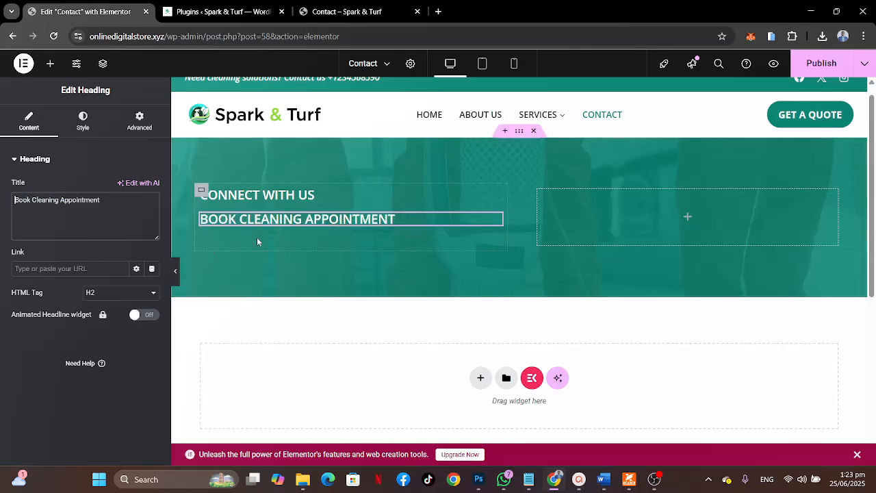
Set the "Book Cleaning Appointment" heading's typography to the Poppins font at 45 px.
{"action": "left_click", "coordinate": [84, 120]}
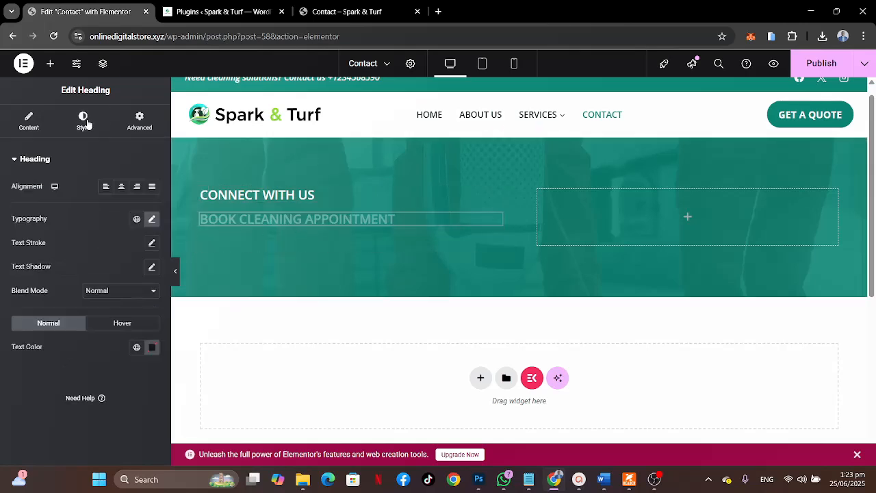
{"action": "left_click", "coordinate": [151, 221]}
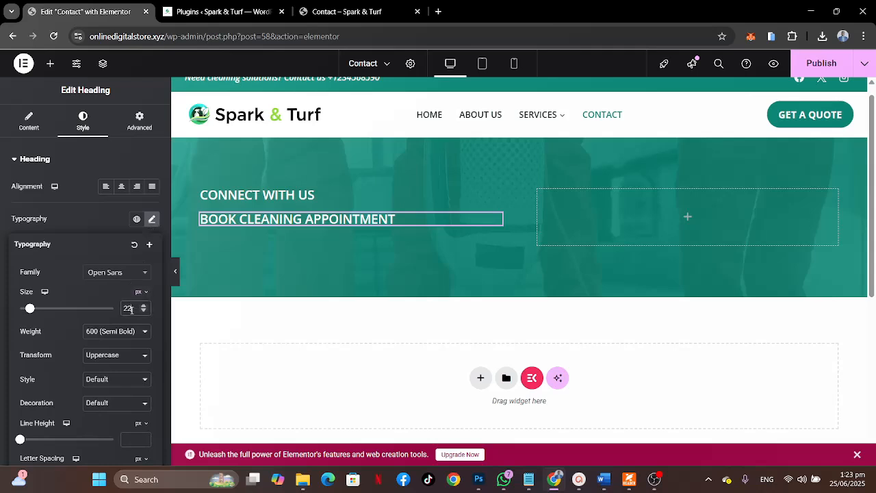
{"action": "left_click_drag", "start_coordinate": [130, 308], "coordinate": [123, 309]}
{"action": "type", "text": "45"}
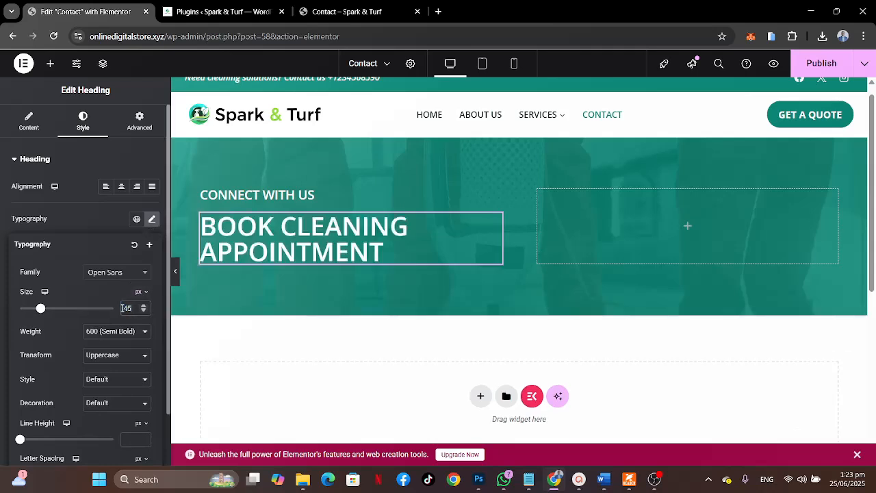
{"action": "left_click", "coordinate": [116, 272]}
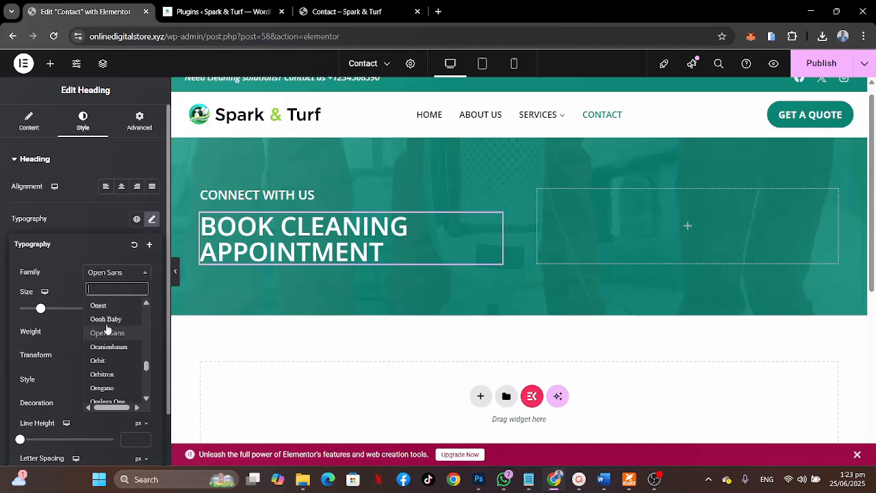
{"action": "type", "text": "popp"}
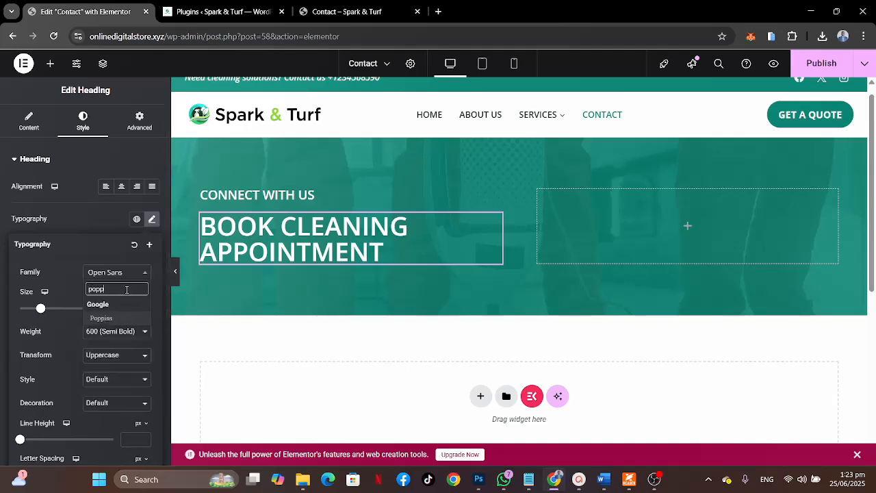
{"action": "left_click", "coordinate": [103, 318]}
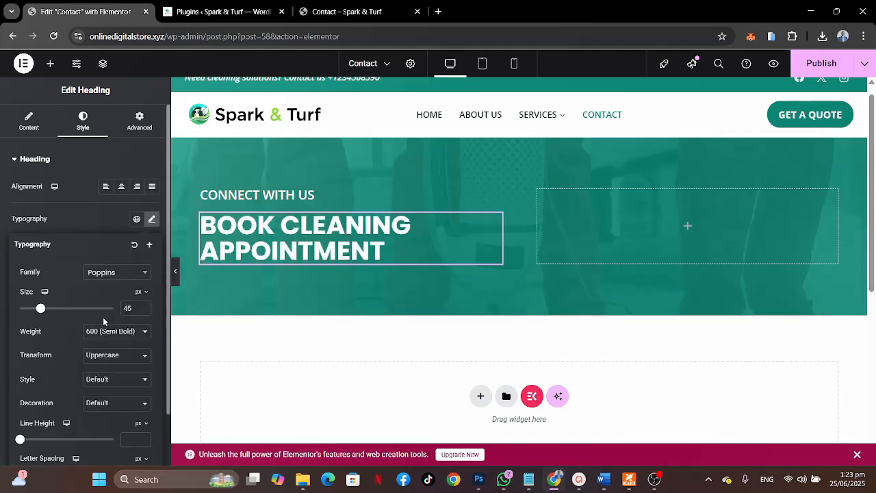
Set the "Book Cleaning Appointment" heading's text transform to Default and reduce its font size to 35 px.
{"action": "left_click", "coordinate": [103, 356]}
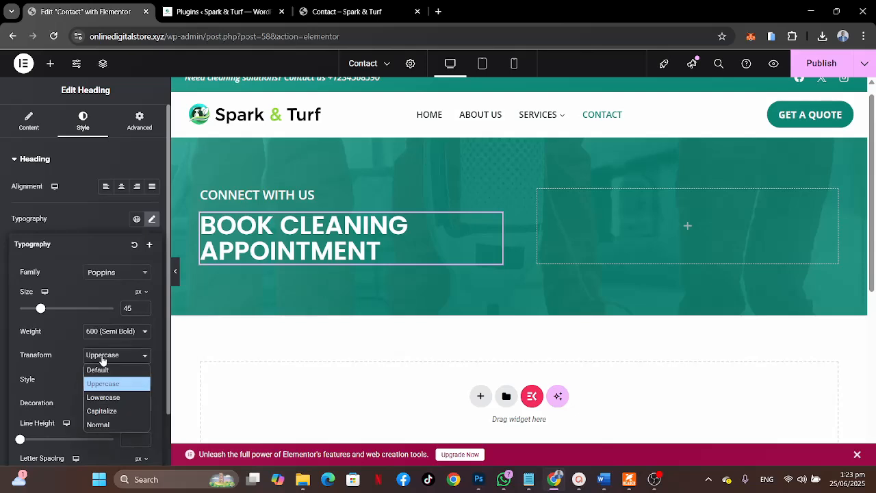
{"action": "left_click", "coordinate": [106, 371]}
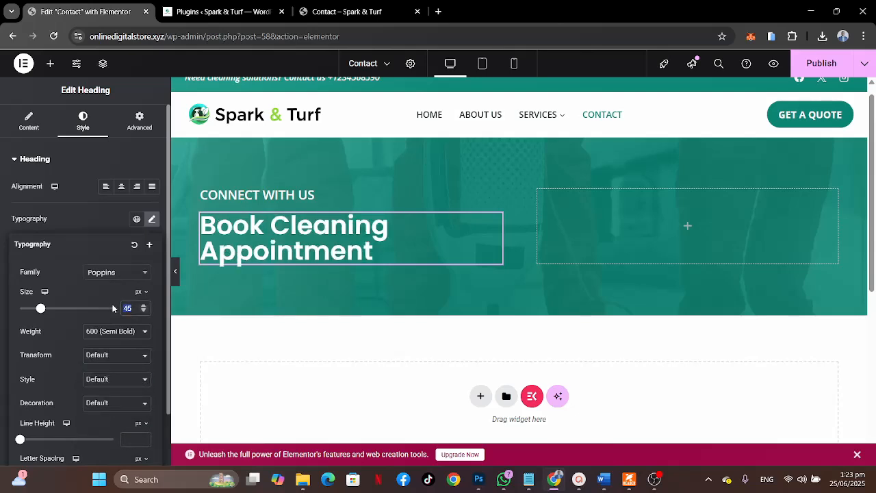
{"action": "type", "text": "40"}
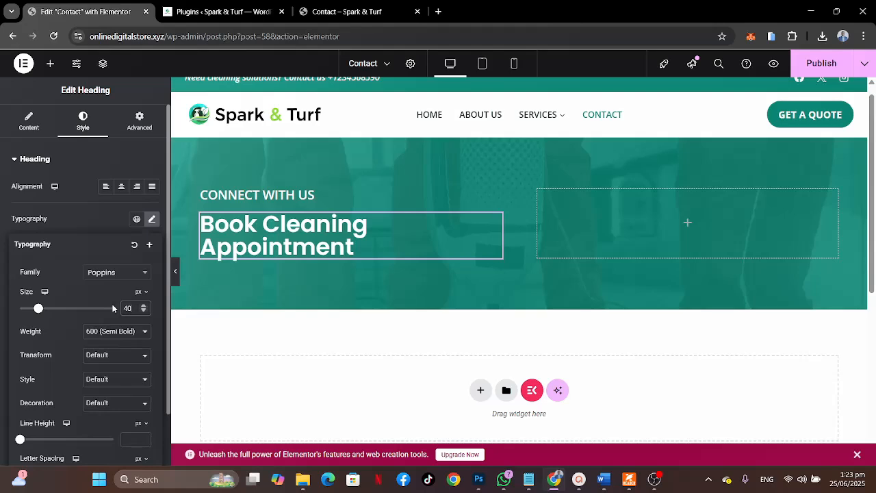
{"action": "key", "text": "BackSpace"}
{"action": "key", "text": "BackSpace"}
{"action": "type", "text": "35"}
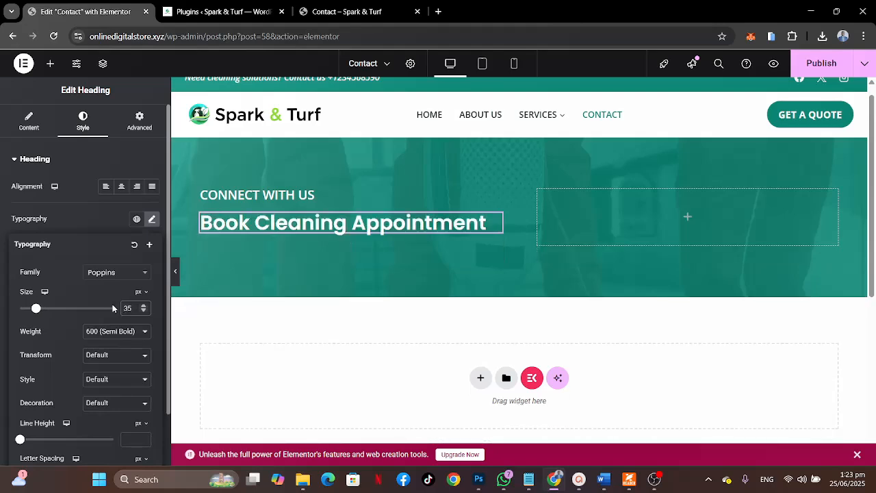
{"action": "left_click", "coordinate": [98, 223]}
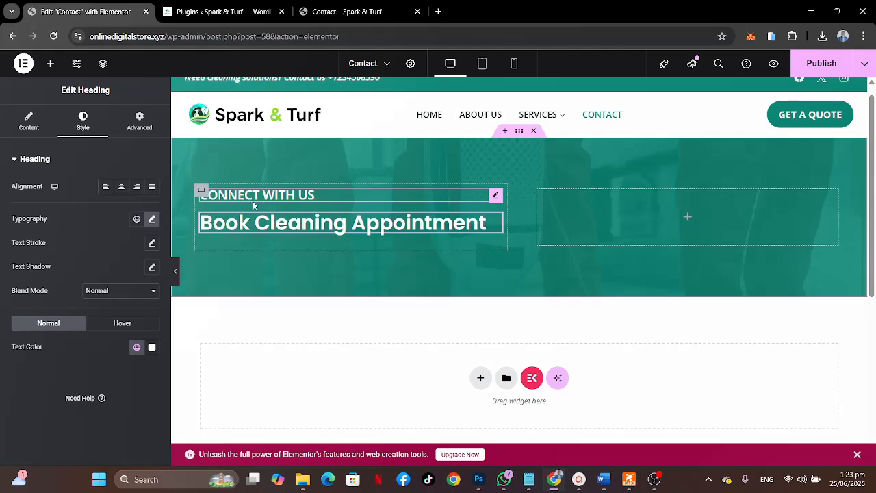
Check the reference page, then add a Divider beneath the "Book Cleaning Appointment" heading with a width of 25%.
{"action": "left_click", "coordinate": [345, 12]}
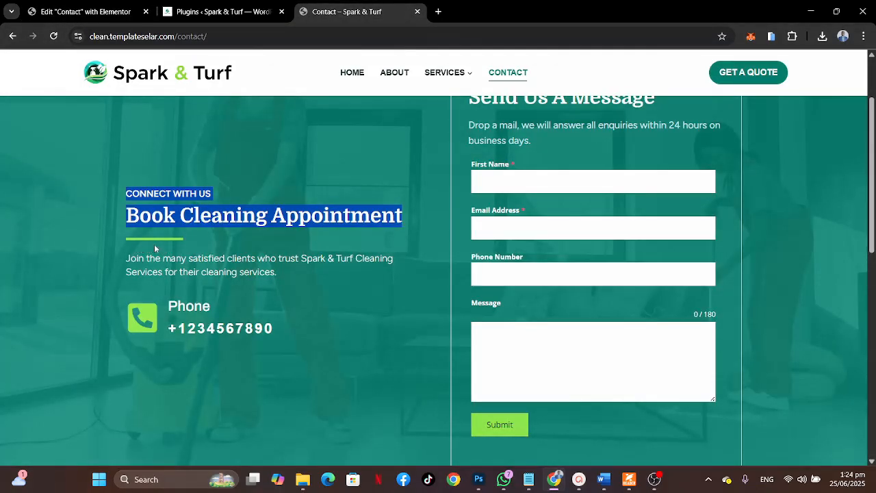
{"action": "left_click", "coordinate": [78, 12]}
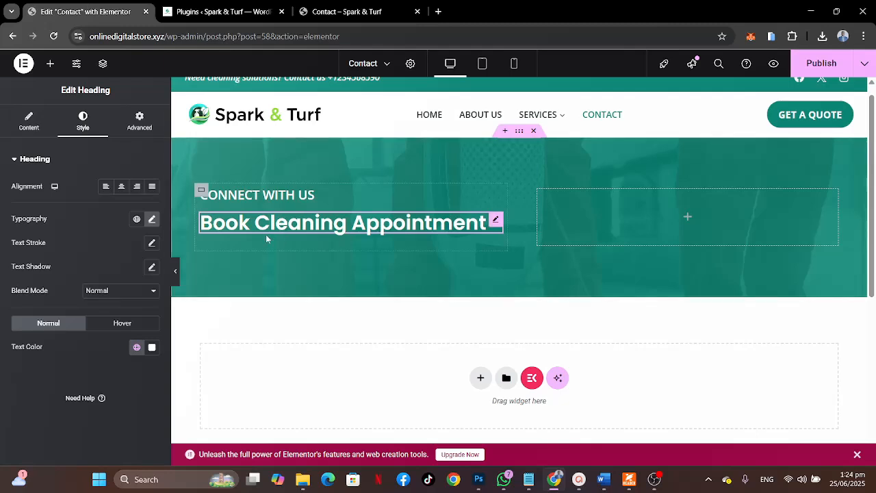
{"action": "left_click", "coordinate": [50, 63]}
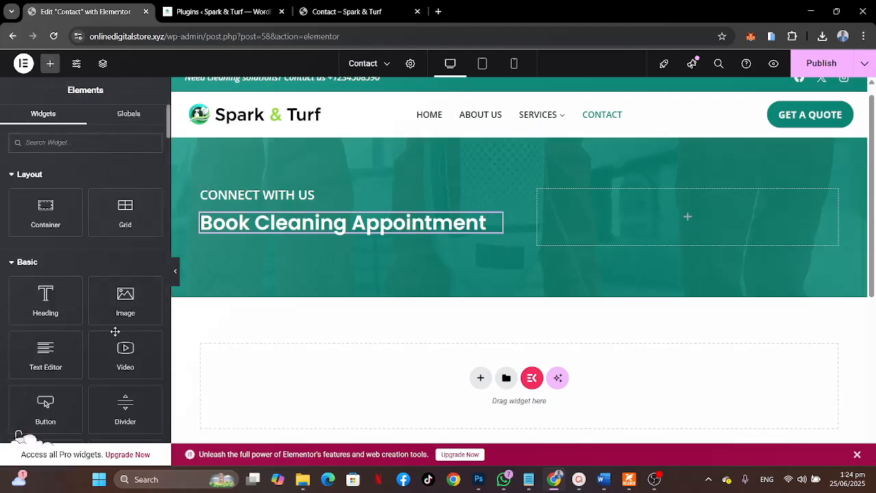
{"action": "left_click_drag", "start_coordinate": [126, 409], "coordinate": [290, 230]}
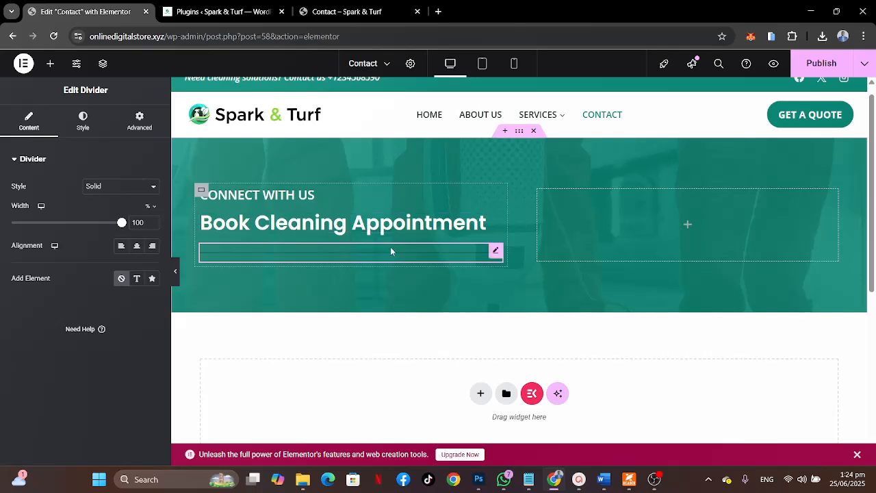
{"action": "left_click_drag", "start_coordinate": [124, 226], "coordinate": [40, 223]}
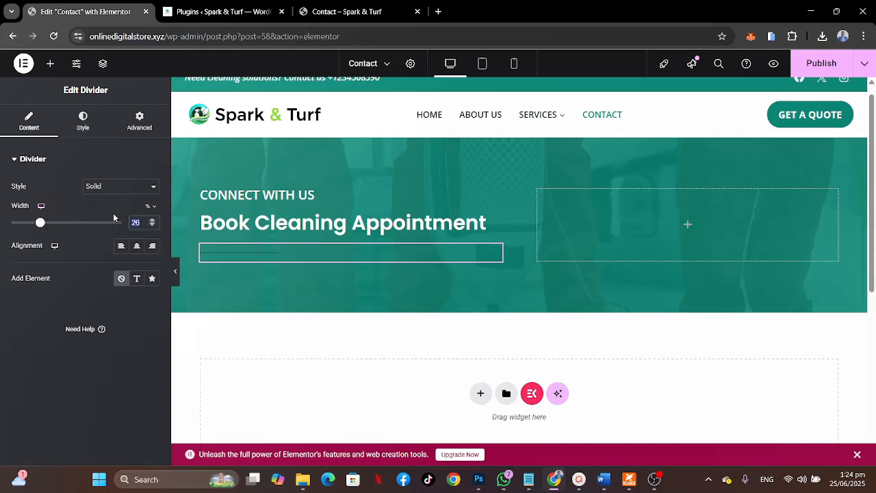
{"action": "type", "text": "25"}
Style the divider with the global color Theme Accent - alt, a weight of 4 px and a gap of 2.
{"action": "left_click", "coordinate": [82, 121]}
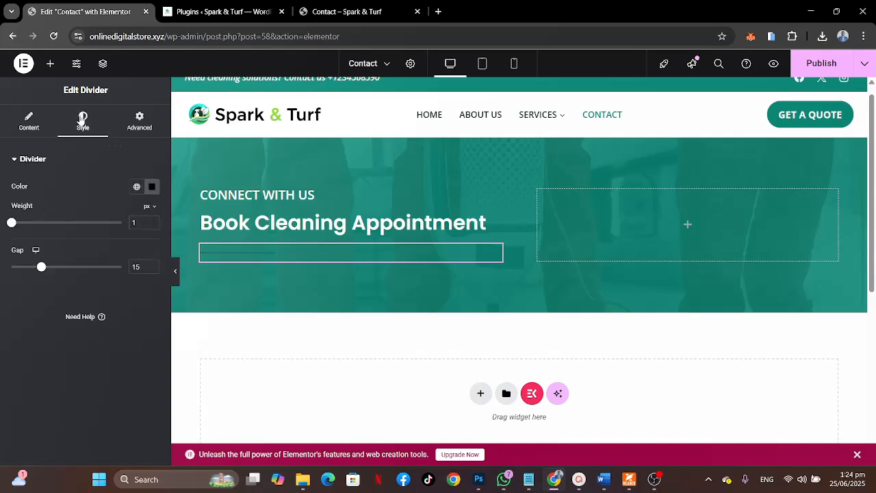
{"action": "left_click", "coordinate": [137, 185]}
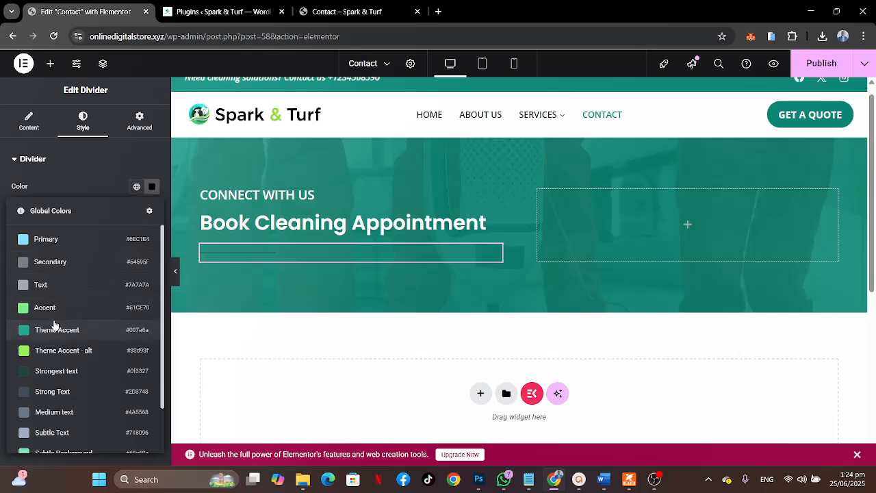
{"action": "left_click", "coordinate": [49, 352]}
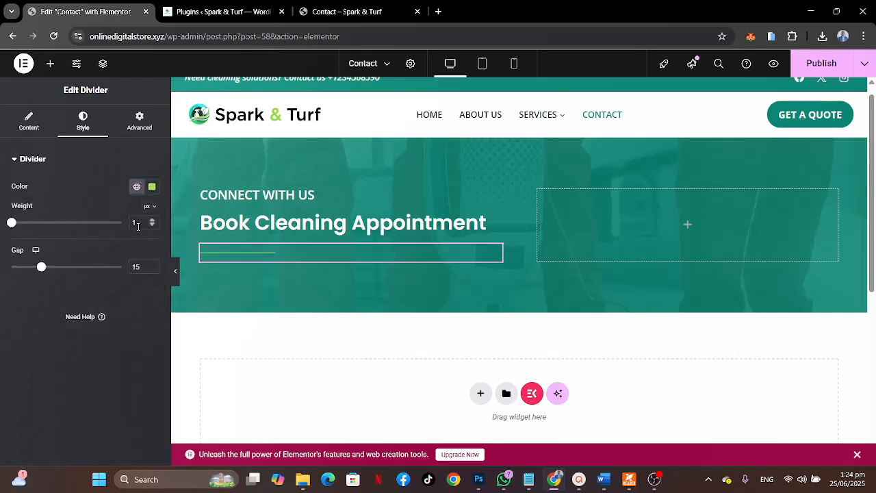
{"action": "left_click_drag", "start_coordinate": [139, 225], "coordinate": [127, 224]}
{"action": "type", "text": "2"}
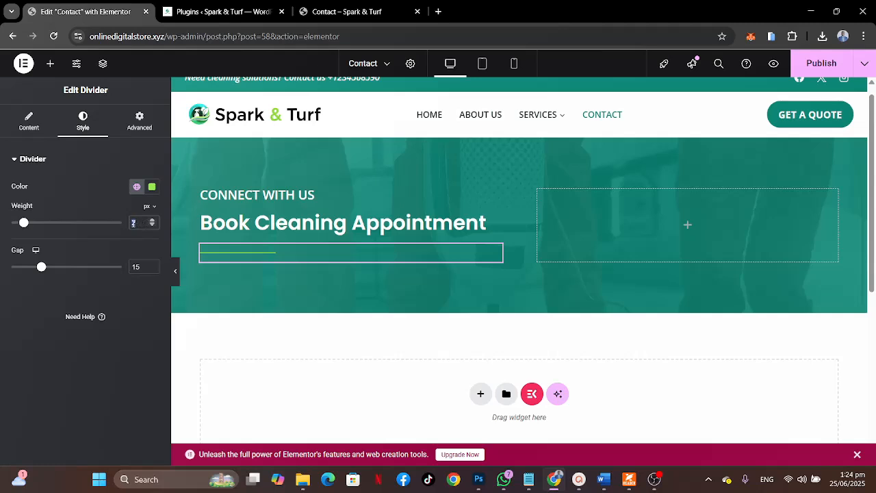
{"action": "type", "text": "4"}
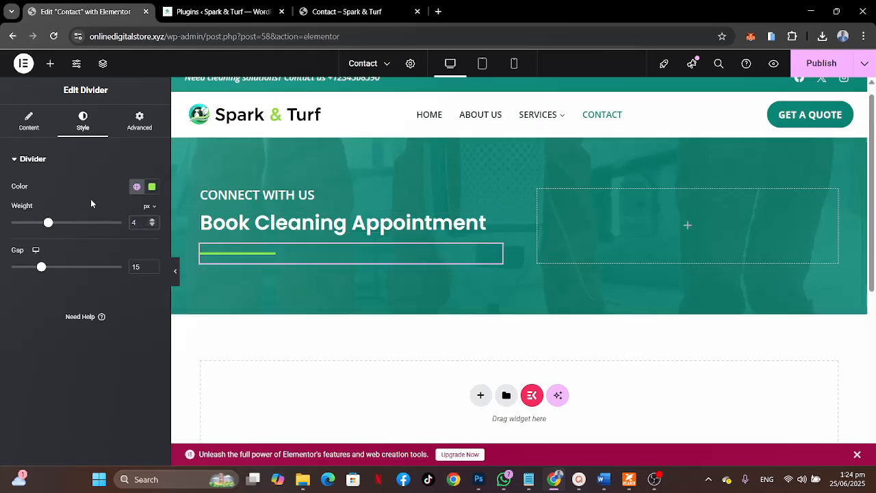
{"action": "left_click_drag", "start_coordinate": [42, 268], "coordinate": [2, 256]}
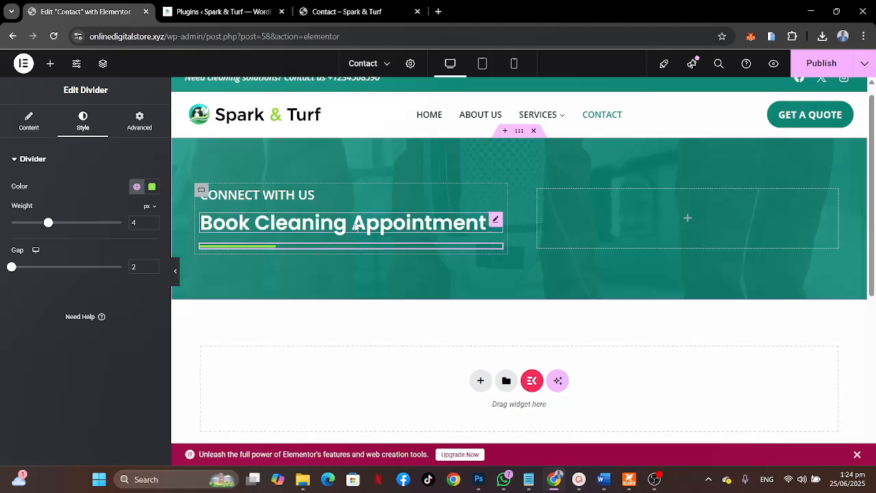
Set the "Book Cleaning Appointment" heading's hover link color to the global color Theme Accent - alt.
{"action": "left_click", "coordinate": [496, 220]}
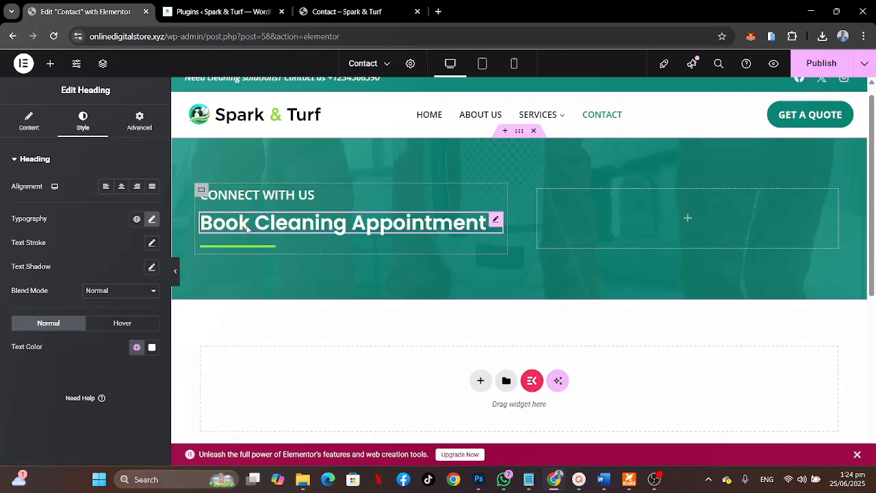
{"action": "left_click", "coordinate": [122, 323]}
{"action": "left_click", "coordinate": [136, 347]}
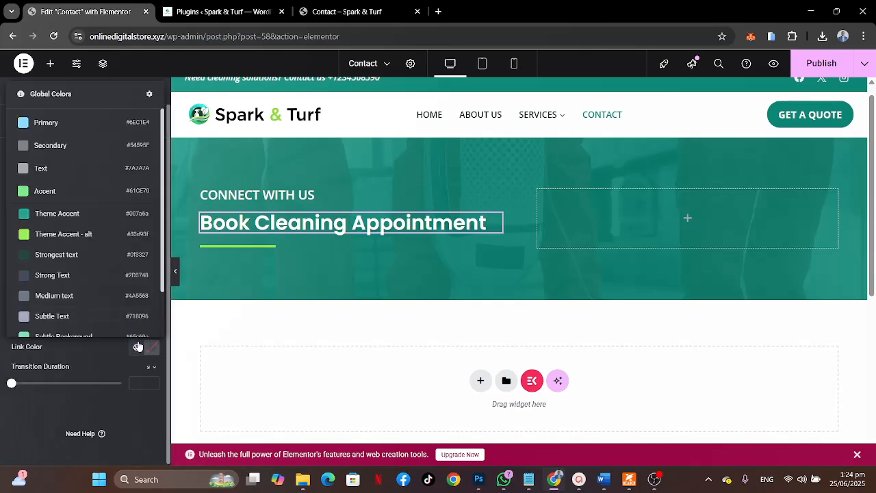
{"action": "left_click", "coordinate": [71, 235]}
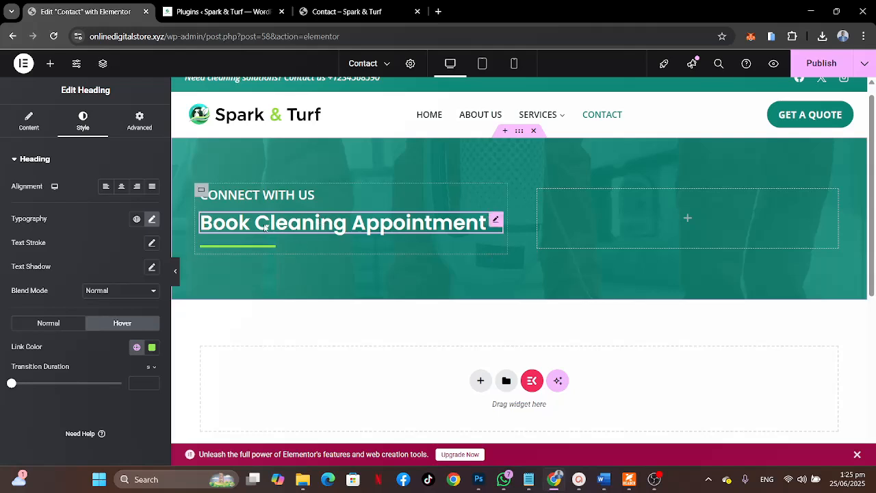
{"action": "left_click", "coordinate": [45, 325]}
{"action": "left_click", "coordinate": [113, 325]}
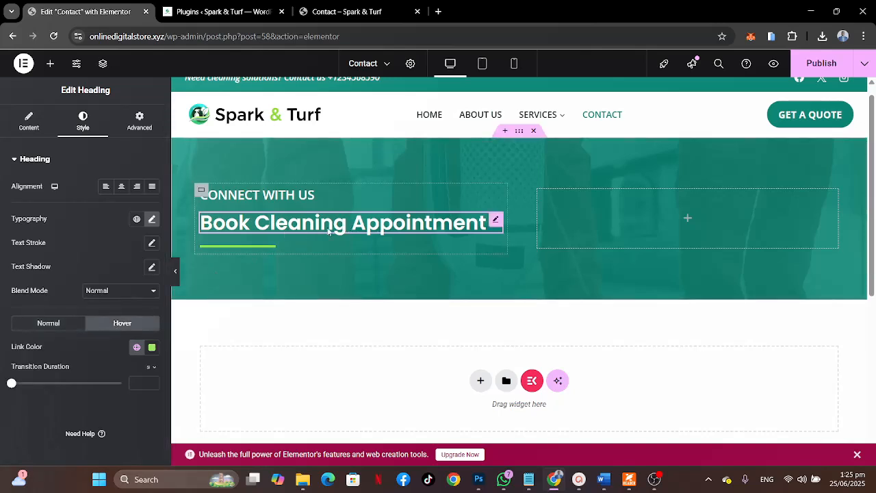
Publish the Contact page, view the live page to check the heading and divider, and return to the editor.
{"action": "left_click", "coordinate": [821, 63]}
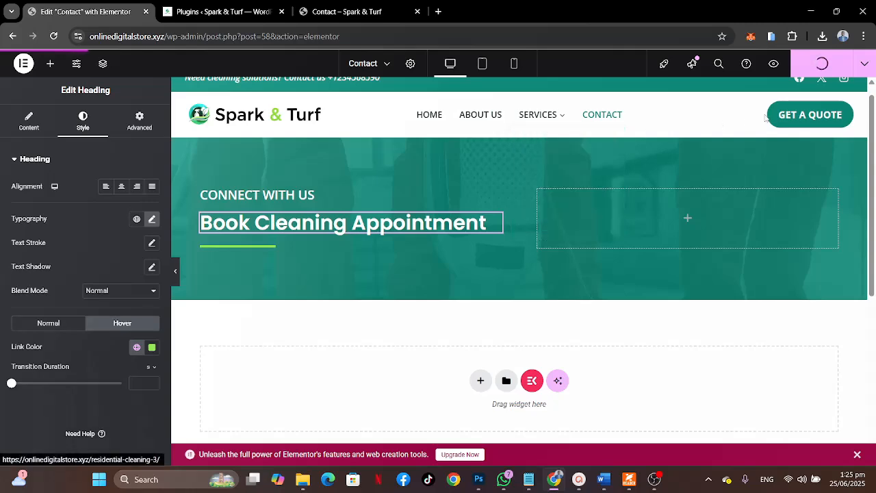
{"action": "left_click", "coordinate": [863, 62]}
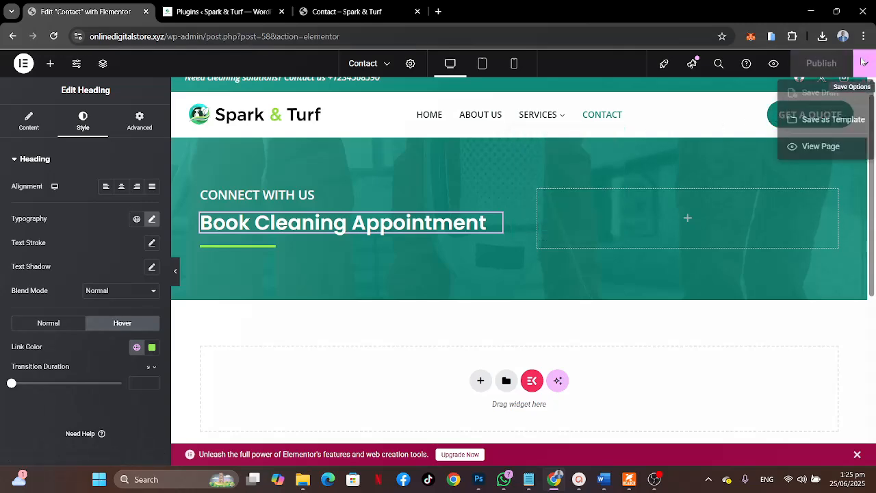
{"action": "left_click", "coordinate": [808, 148]}
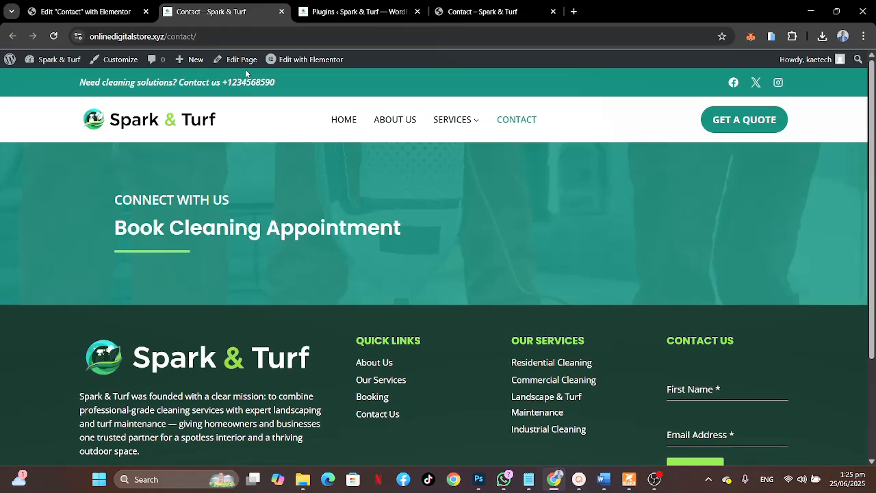
{"action": "left_click", "coordinate": [86, 11]}
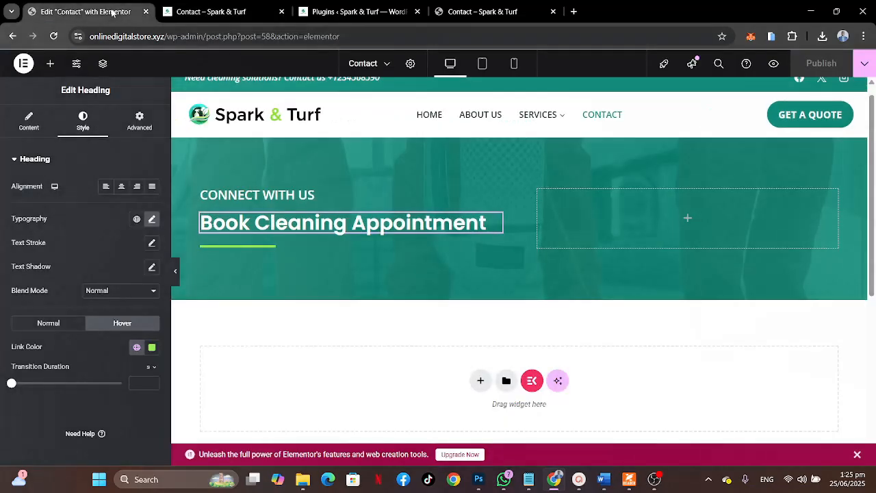
Replace the heading's global hover link color with a custom green of nearly the same shade, then recheck its normal text color.
{"action": "left_click", "coordinate": [59, 326]}
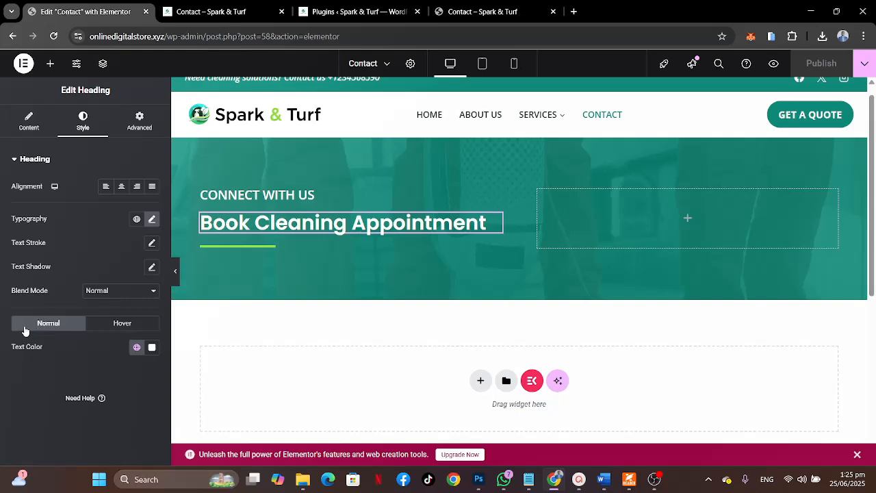
{"action": "left_click", "coordinate": [120, 324]}
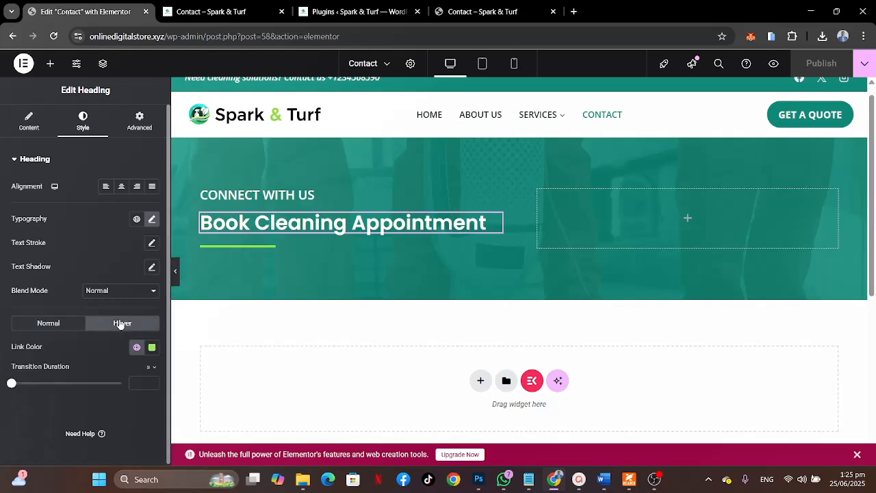
{"action": "left_click", "coordinate": [152, 347]}
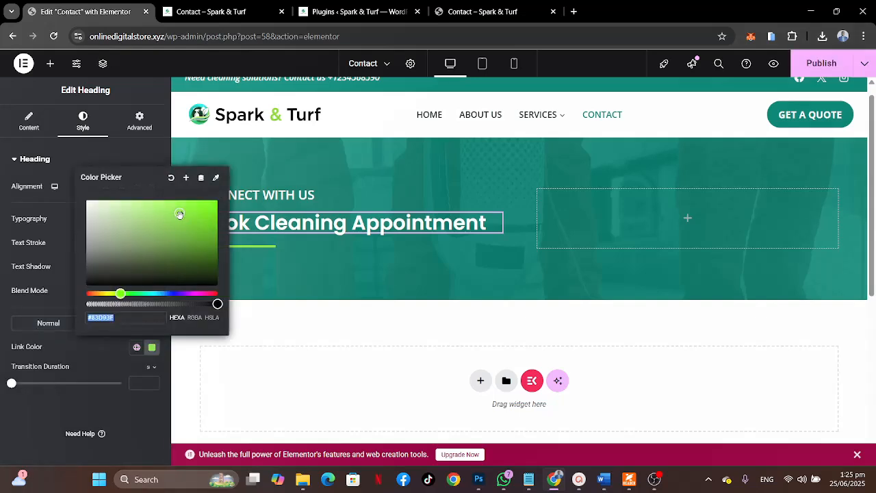
{"action": "left_click_drag", "start_coordinate": [180, 216], "coordinate": [179, 214]}
{"action": "left_click", "coordinate": [79, 360]}
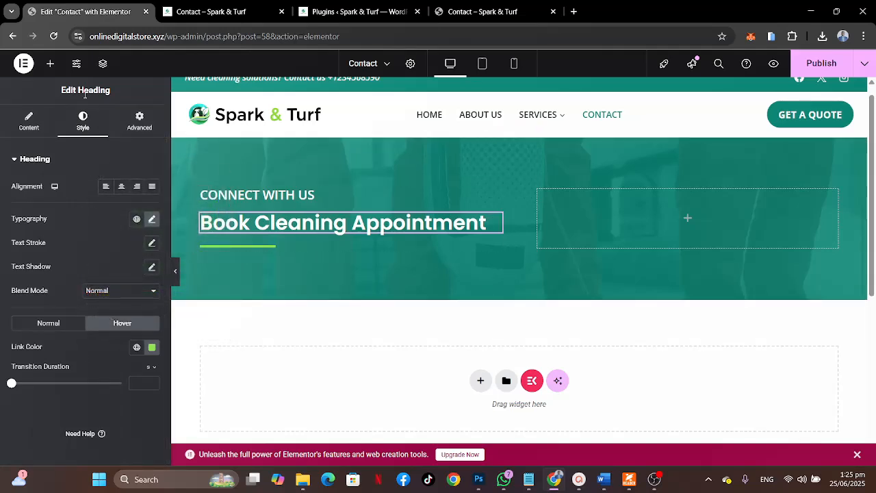
{"action": "left_click", "coordinate": [58, 332]}
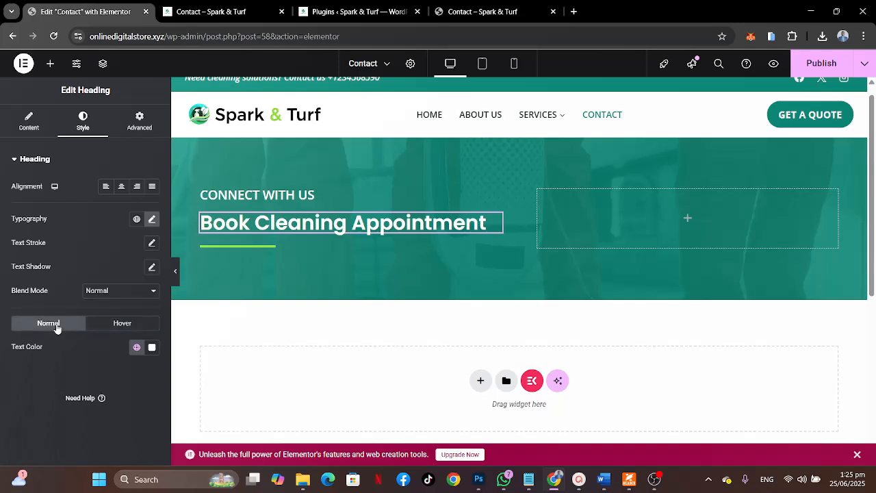
Set the hover transition duration of the "Book Cleaning Appointment" heading to 0.2 seconds.
{"action": "left_click", "coordinate": [105, 329]}
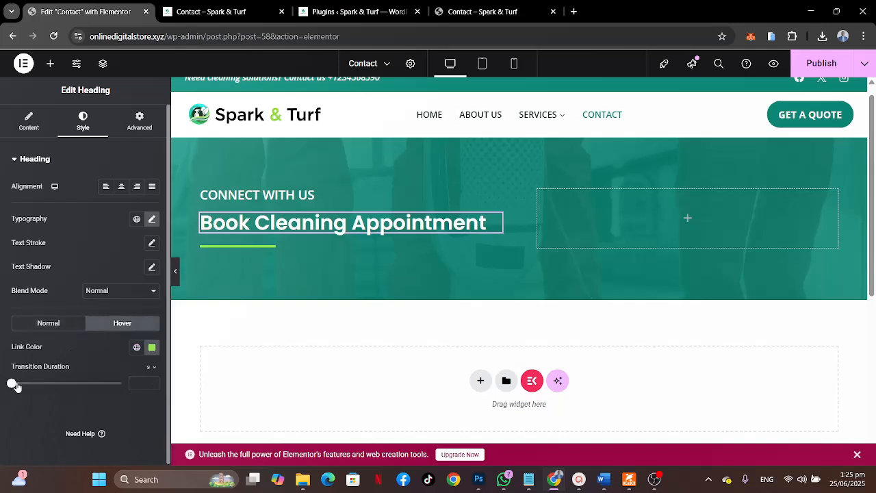
{"action": "left_click", "coordinate": [153, 382]}
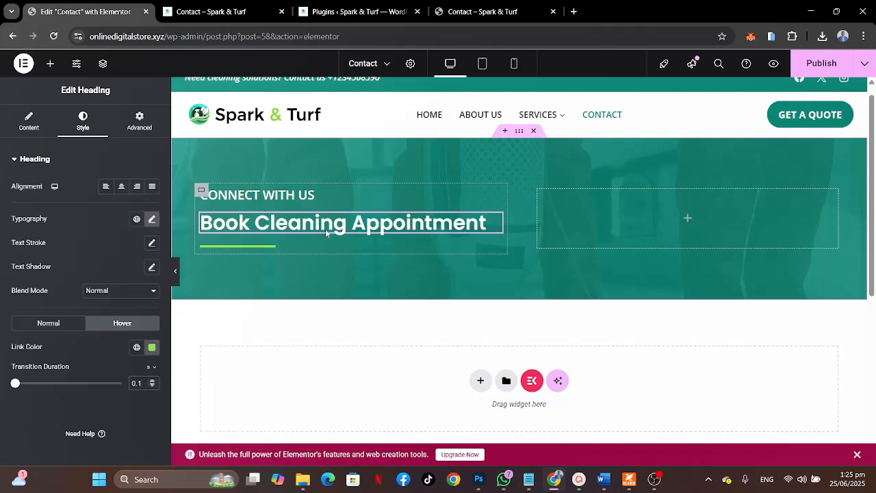
{"action": "left_click", "coordinate": [152, 381]}
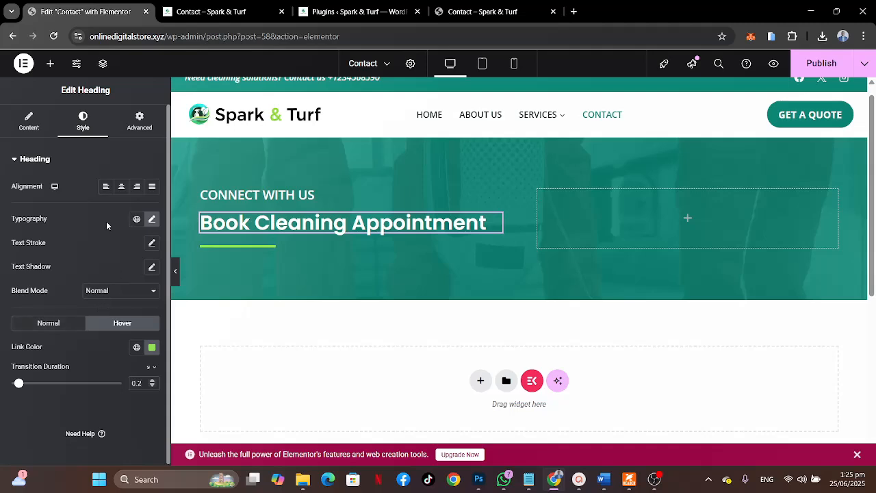
Set the "Book Cleaning Appointment" heading's font size to 36 px so it stays on one line, and check its normal text color.
{"action": "left_click", "coordinate": [151, 219]}
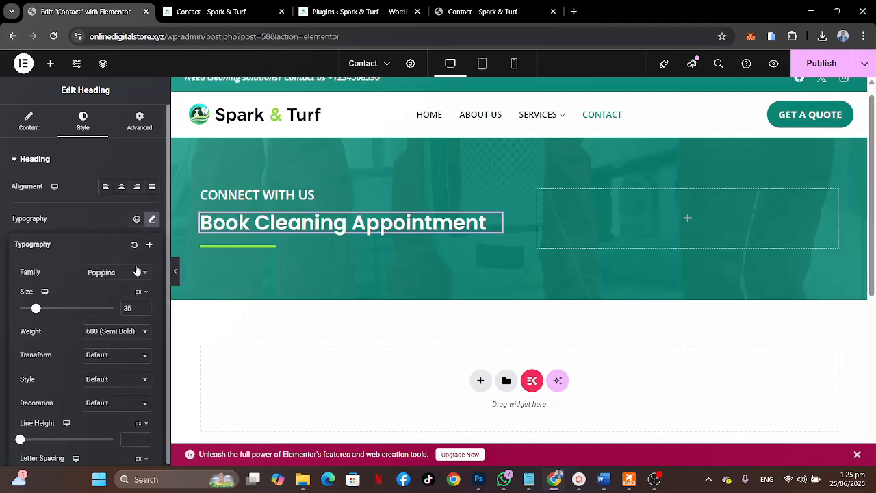
{"action": "left_click", "coordinate": [144, 305]}
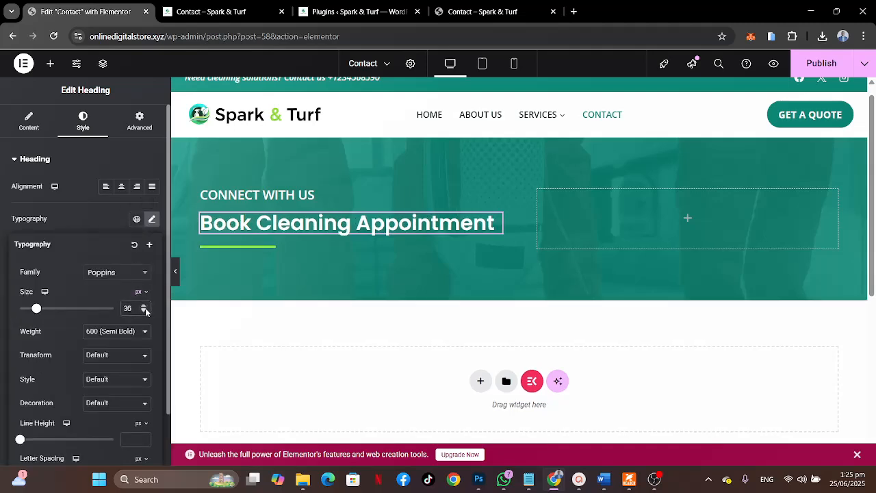
{"action": "right_click", "coordinate": [144, 308]}
{"action": "left_click", "coordinate": [143, 307]}
{"action": "right_click", "coordinate": [144, 308]}
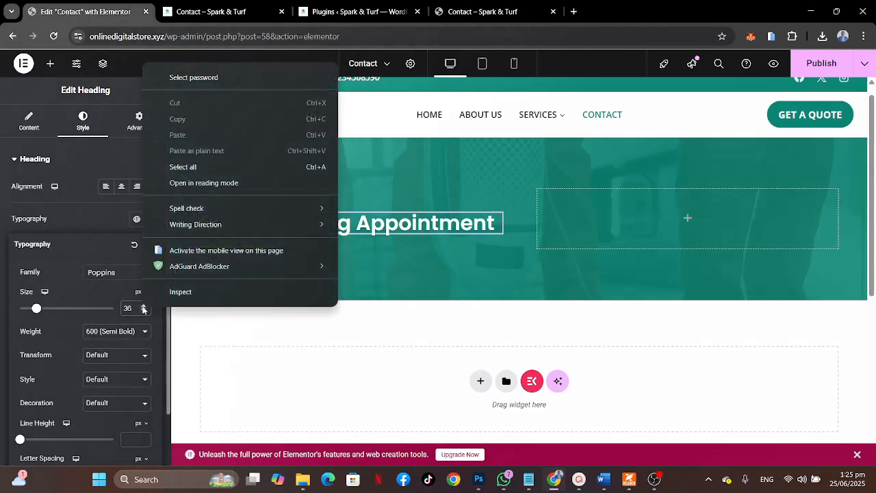
{"action": "left_click", "coordinate": [144, 306]}
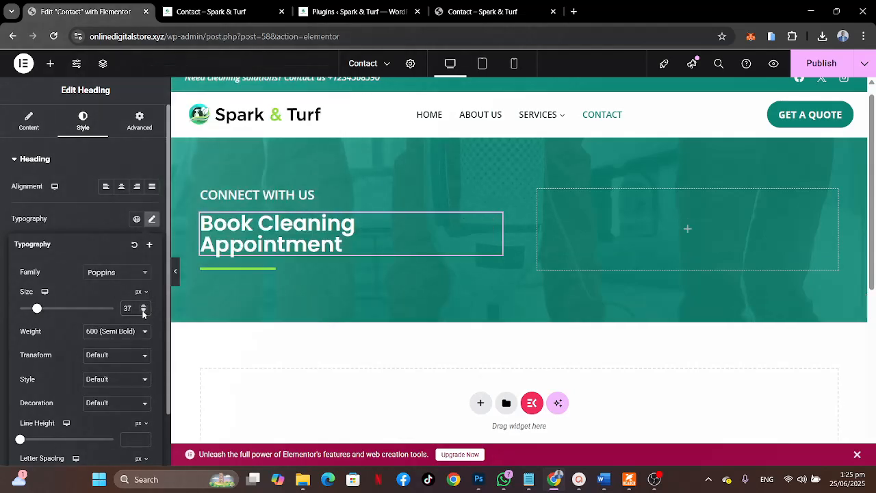
{"action": "left_click", "coordinate": [144, 312]}
{"action": "left_click", "coordinate": [93, 226]}
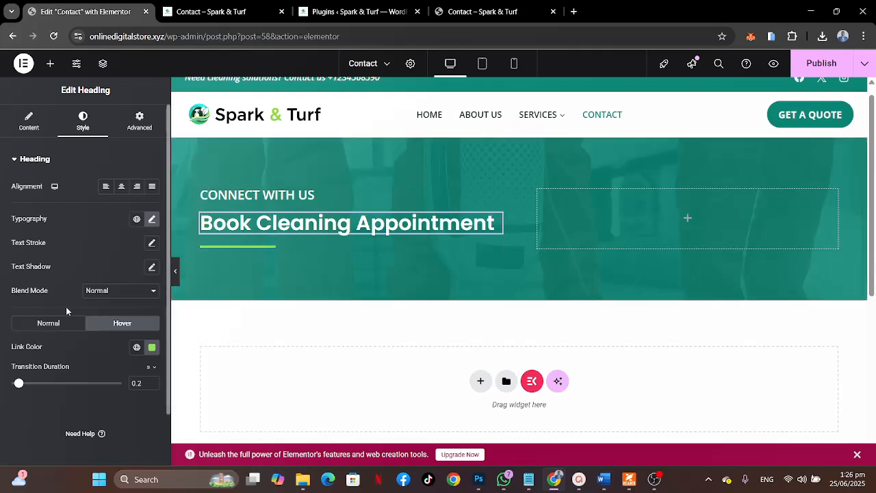
{"action": "left_click", "coordinate": [52, 323]}
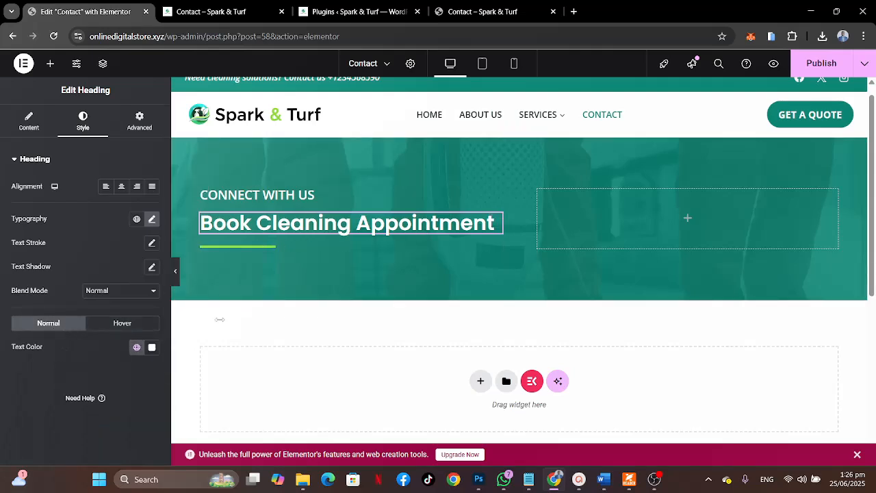
Try a custom dark red hover link color, #971616, on the "CONNECT WITH US" heading and reset it.
{"action": "left_click", "coordinate": [292, 196]}
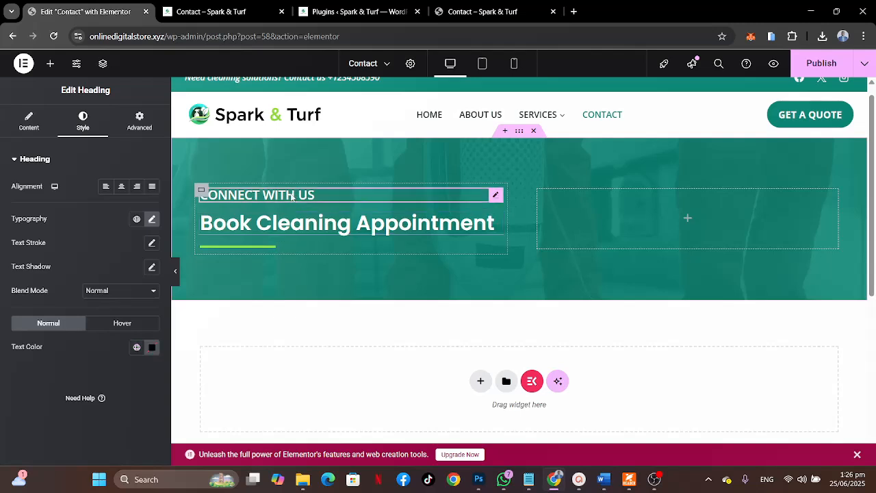
{"action": "left_click", "coordinate": [122, 323]}
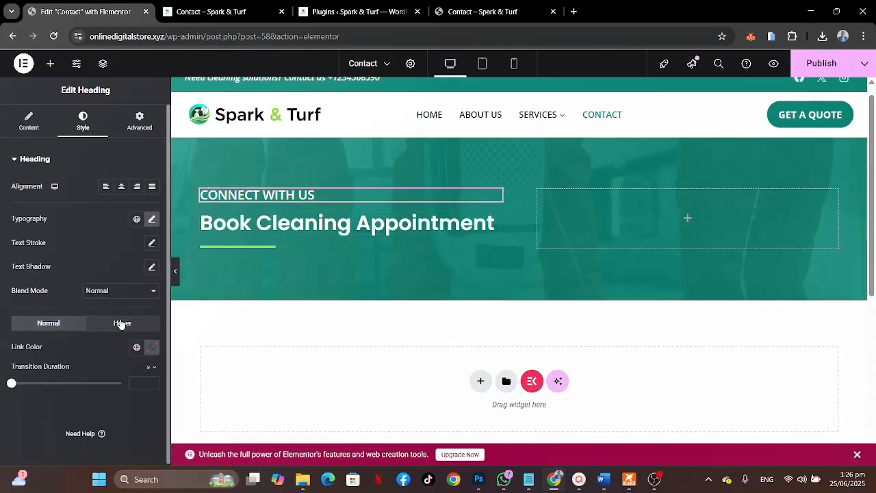
{"action": "left_click", "coordinate": [152, 348]}
{"action": "left_click", "coordinate": [201, 218]}
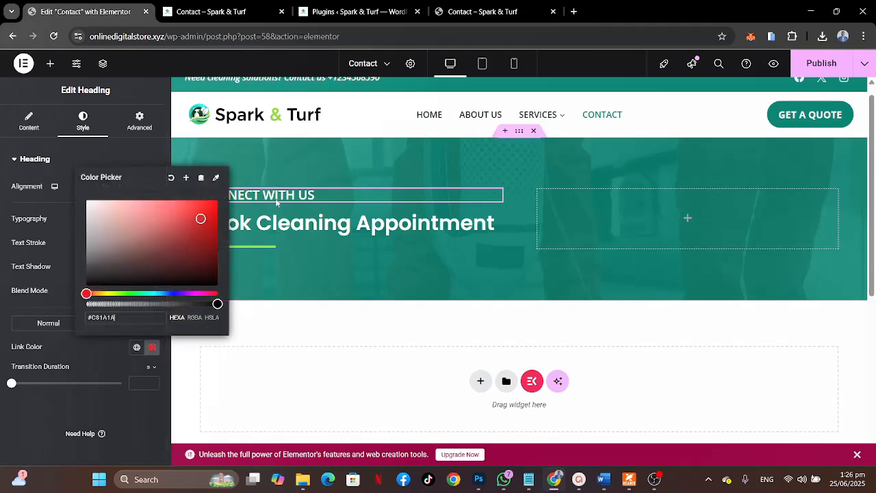
{"action": "mouse_move", "coordinate": [200, 218]}
{"action": "left_mouse_down"}
{"action": "mouse_move", "coordinate": [168, 242]}
{"action": "mouse_move", "coordinate": [206, 206]}
{"action": "mouse_move", "coordinate": [169, 230]}
{"action": "mouse_move", "coordinate": [197, 235]}
{"action": "left_mouse_up"}
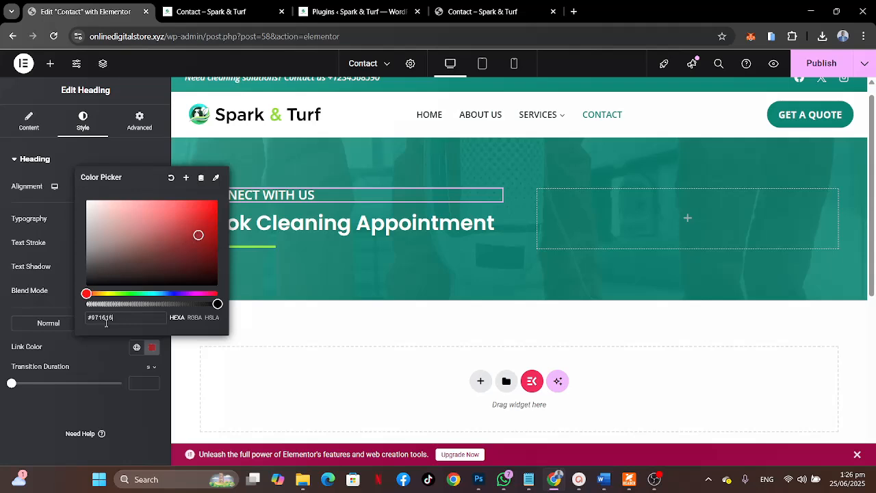
{"action": "left_click", "coordinate": [93, 347]}
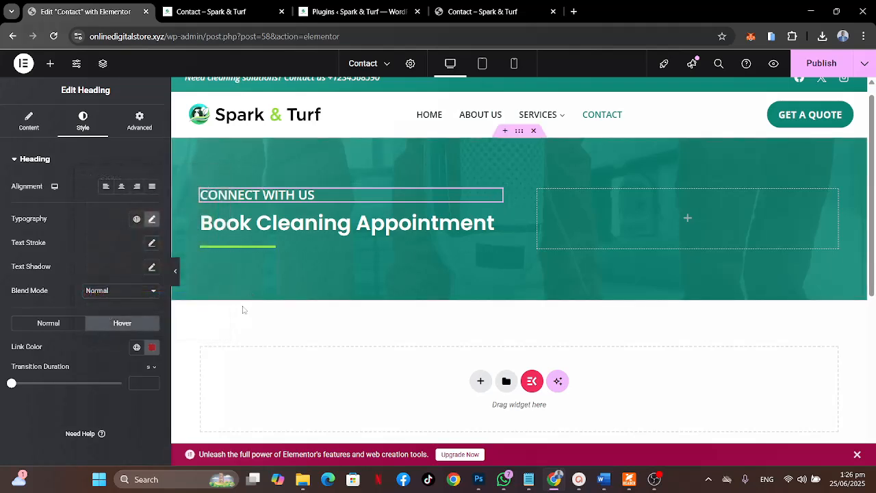
{"action": "left_click", "coordinate": [151, 347]}
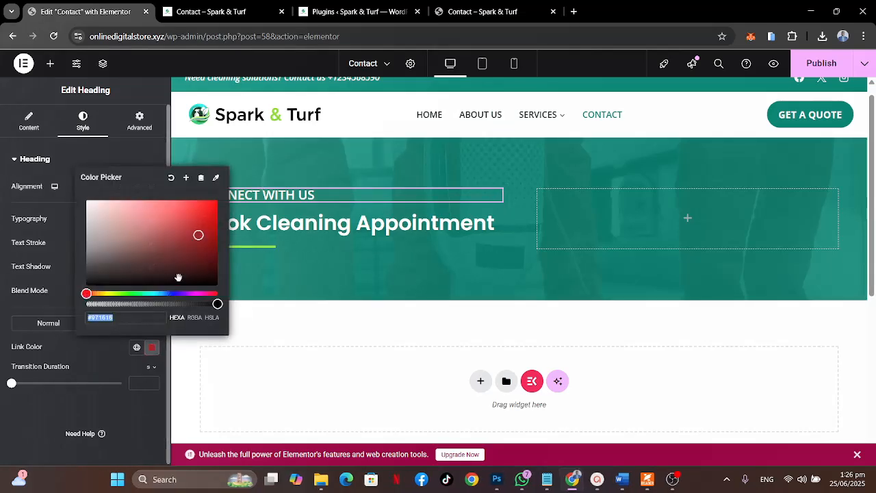
{"action": "left_click", "coordinate": [171, 178]}
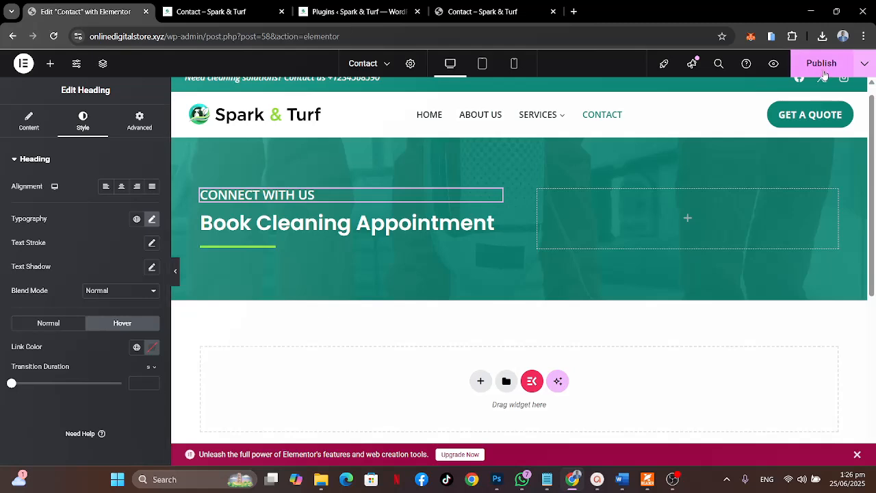
Publish the page, reload the editor, and give the "Book Cleaning Appointment" heading a slightly darker custom green hover link color.
{"action": "left_click", "coordinate": [54, 36]}
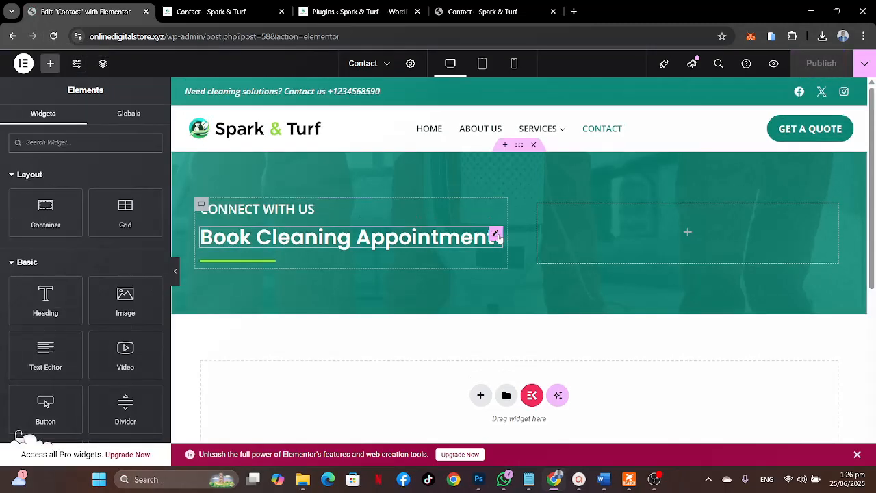
{"action": "left_click", "coordinate": [496, 235]}
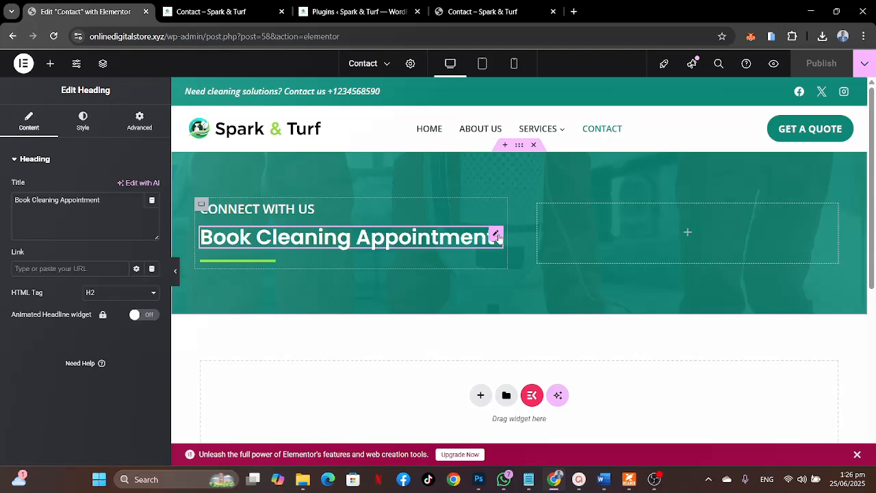
{"action": "left_click", "coordinate": [83, 122]}
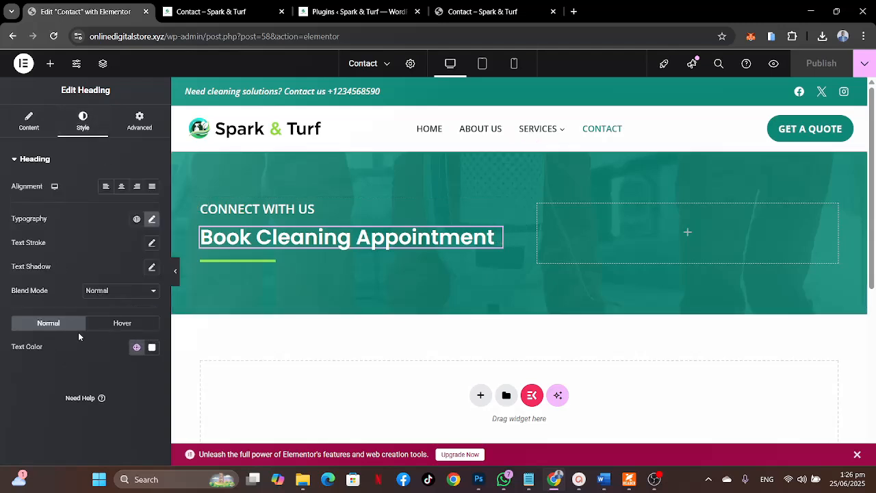
{"action": "left_click", "coordinate": [112, 324]}
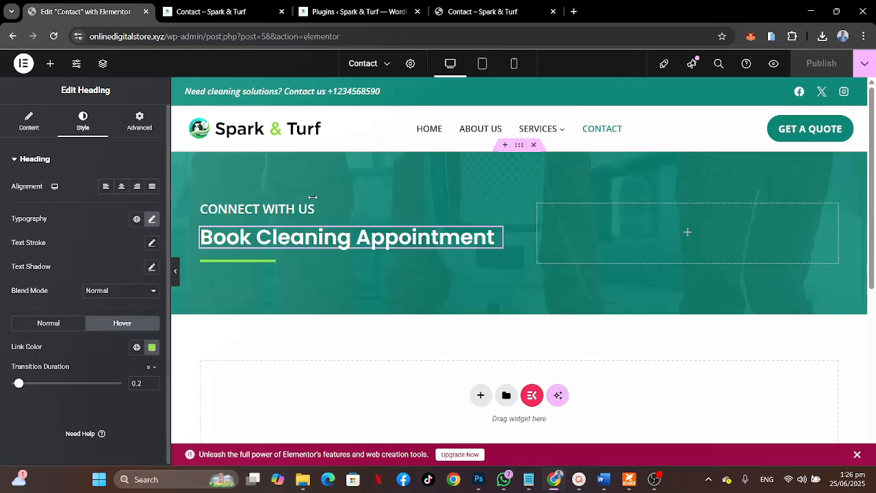
{"action": "left_click", "coordinate": [152, 347]}
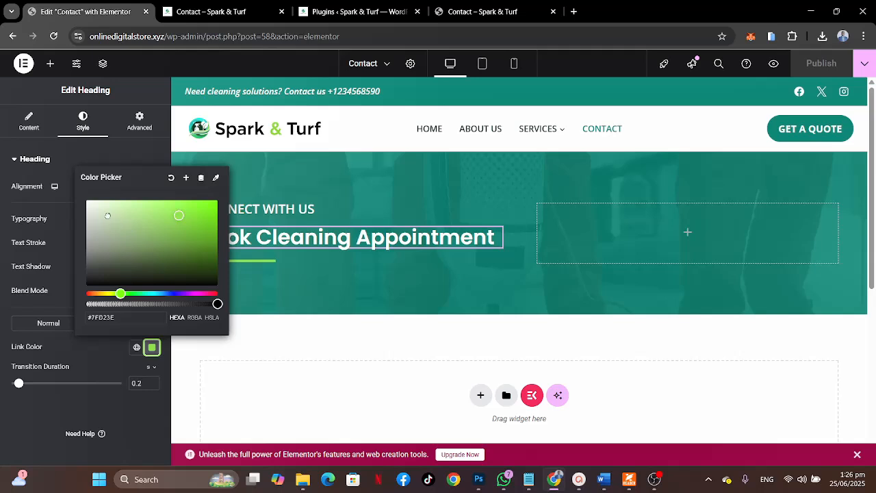
{"action": "mouse_move", "coordinate": [107, 215]}
{"action": "left_mouse_down"}
{"action": "mouse_move", "coordinate": [75, 269]}
{"action": "mouse_move", "coordinate": [171, 223]}
{"action": "left_mouse_up"}
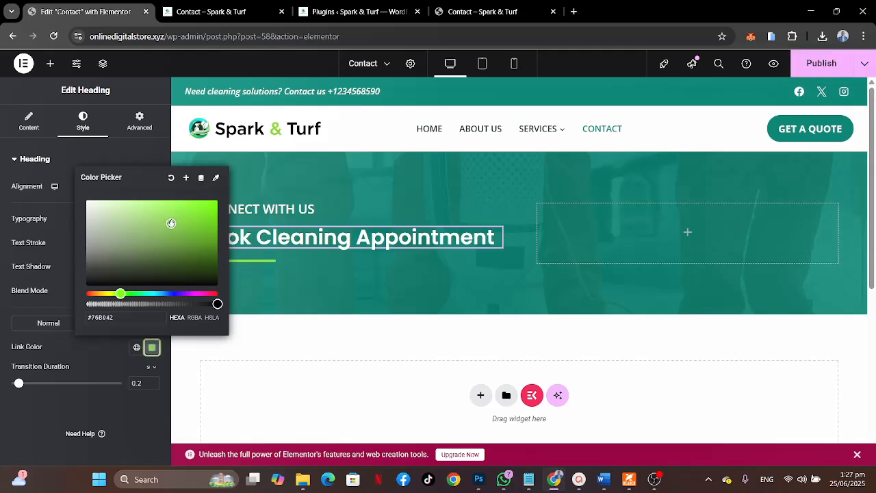
{"action": "left_click", "coordinate": [101, 356]}
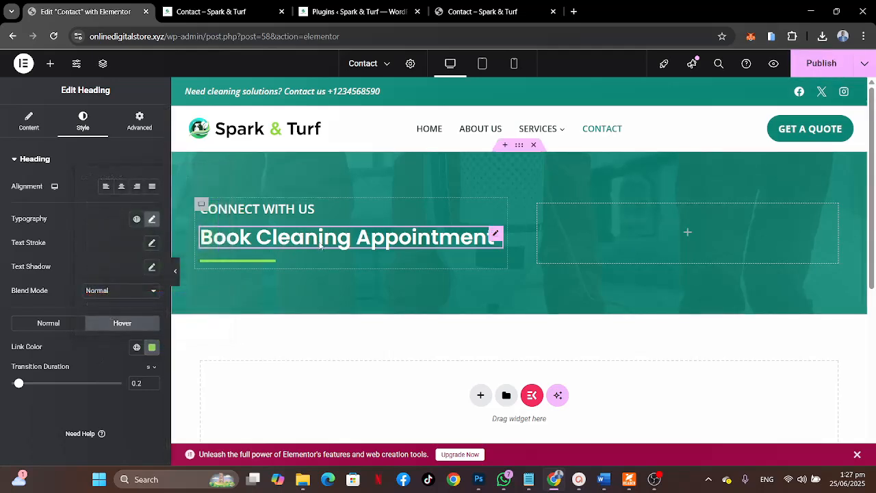
Compare the heading and the content below its divider with the reference Contact page, and return to the Elementor editor.
{"action": "left_click", "coordinate": [470, 12]}
{"action": "left_click", "coordinate": [400, 348]}
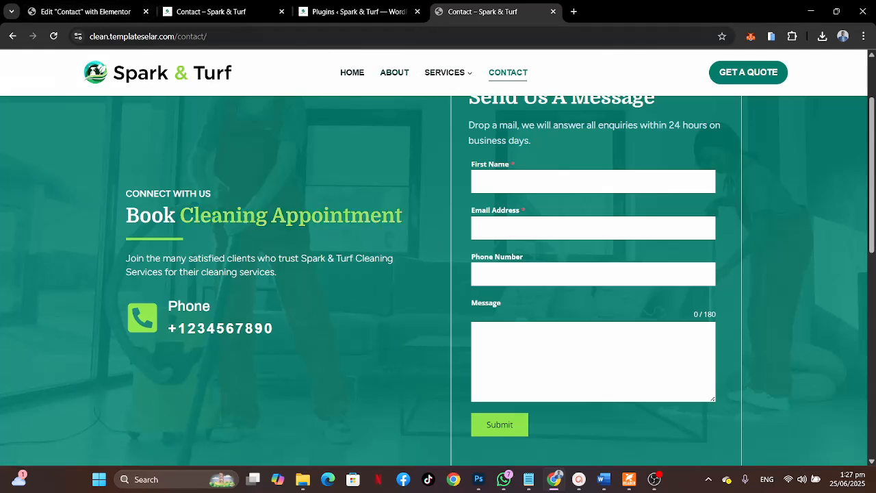
{"action": "left_click", "coordinate": [82, 11]}
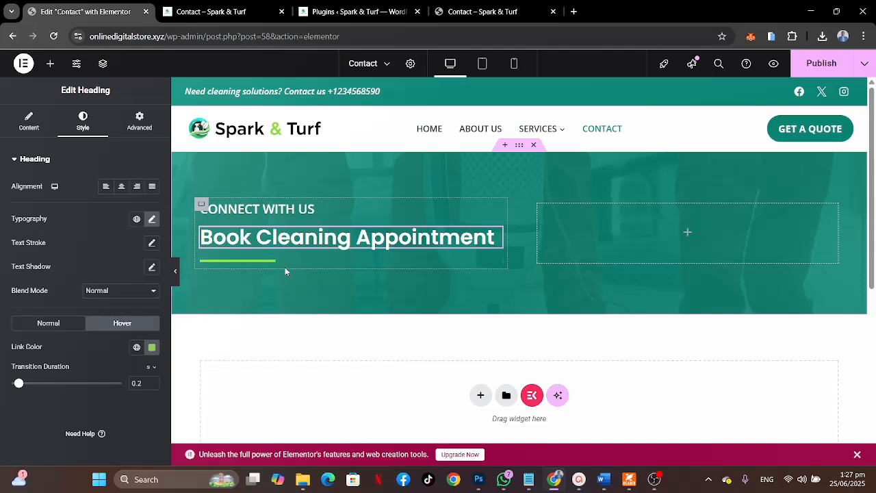
Add a Text Editor below the divider containing the reference text "Join the many satisfied clients who trust Spark & Turf Cleaning Services for their cleaning services.".
{"action": "left_click", "coordinate": [53, 65]}
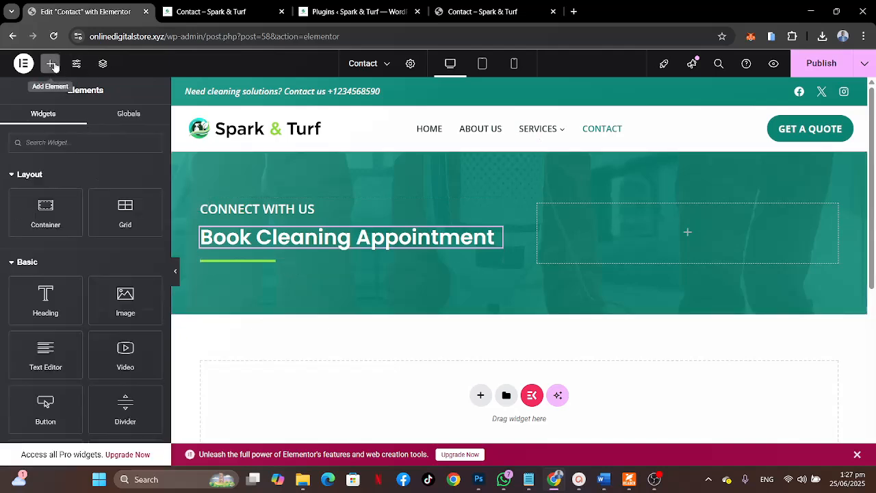
{"action": "left_click_drag", "start_coordinate": [34, 363], "coordinate": [251, 265]}
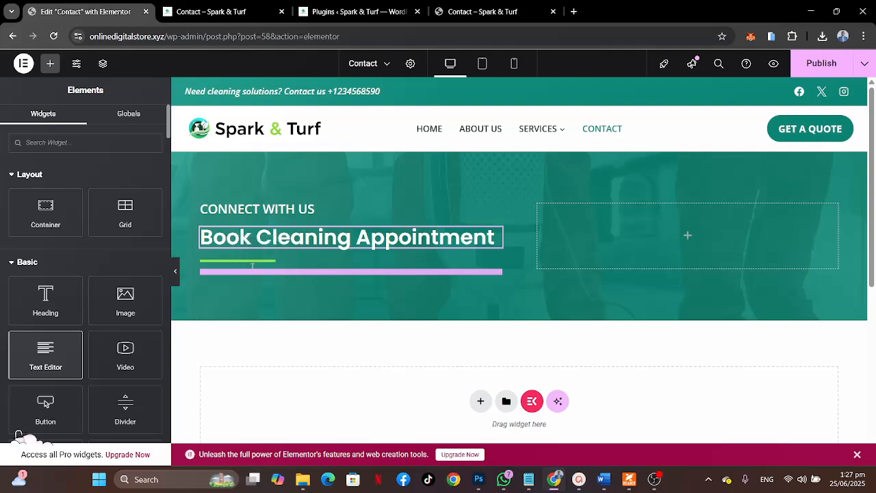
{"action": "left_click", "coordinate": [467, 10]}
{"action": "left_click_drag", "start_coordinate": [289, 271], "coordinate": [126, 262]}
{"action": "key", "text": "ctrl+c"}
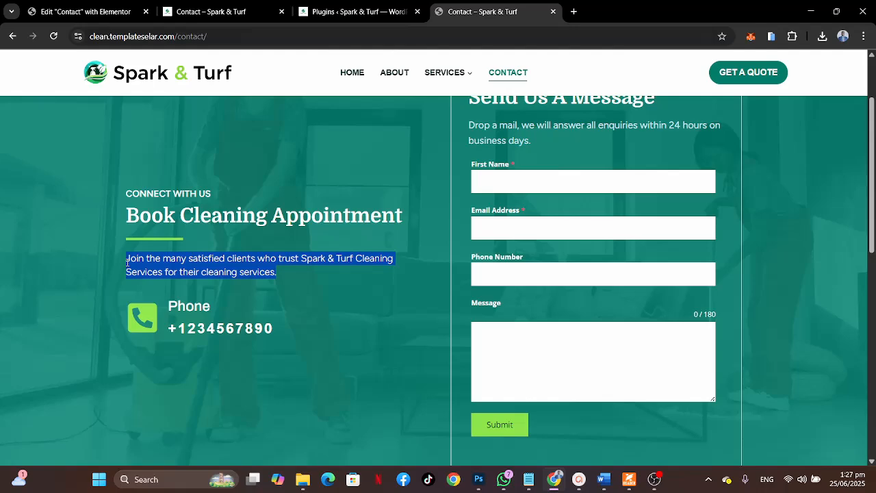
{"action": "left_click", "coordinate": [107, 11]}
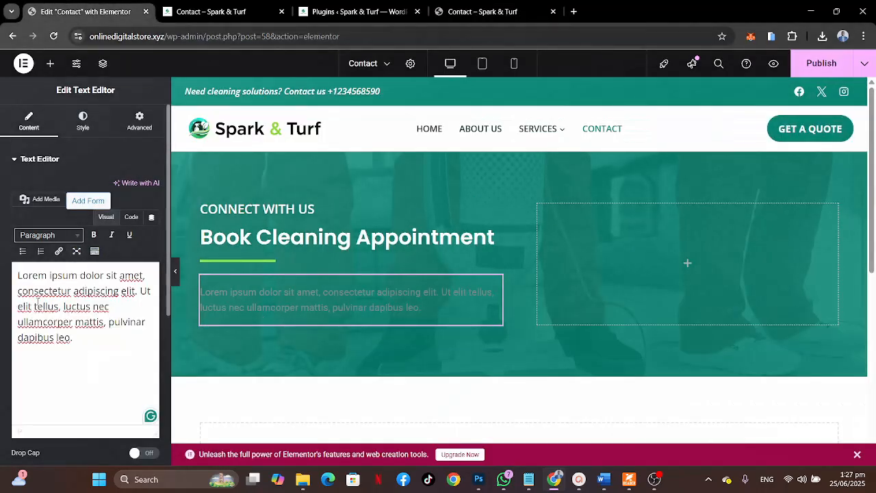
{"action": "key", "text": "ctrl+a"}
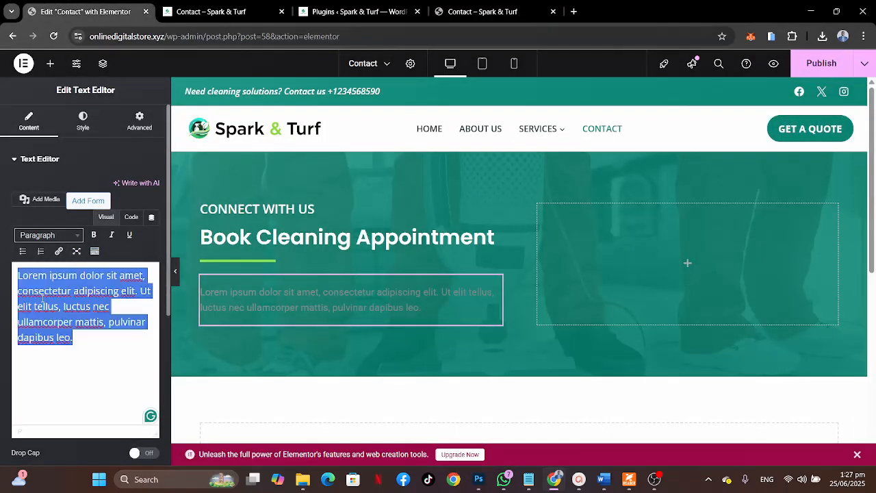
{"action": "key", "text": "ctrl+v"}
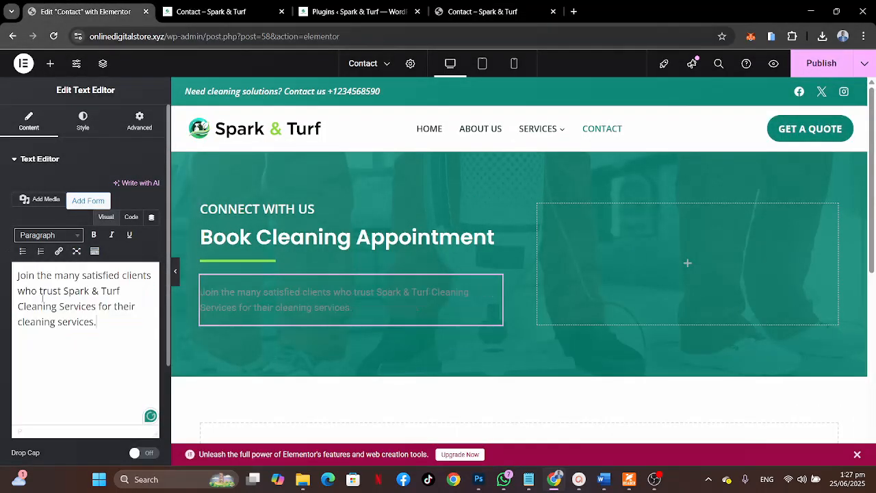
Set the new paragraph's text color to the white global color and return to the reference Contact page for comparison.
{"action": "left_click", "coordinate": [82, 123]}
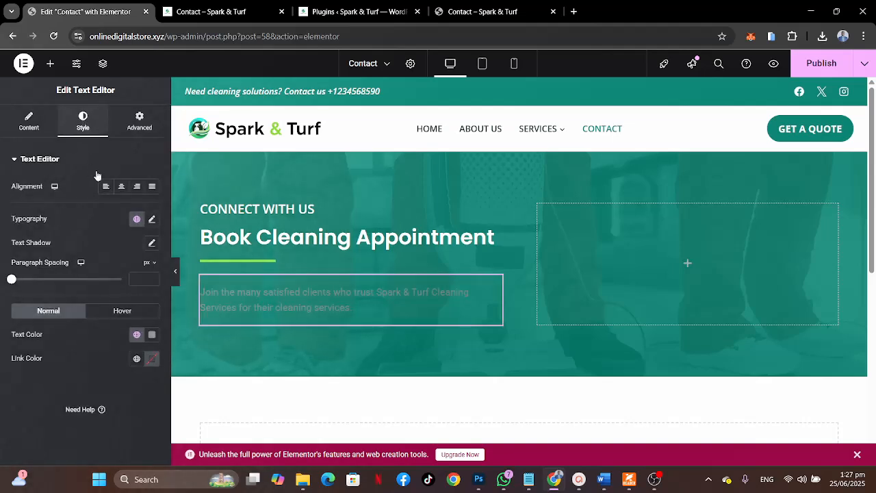
{"action": "left_click", "coordinate": [137, 335]}
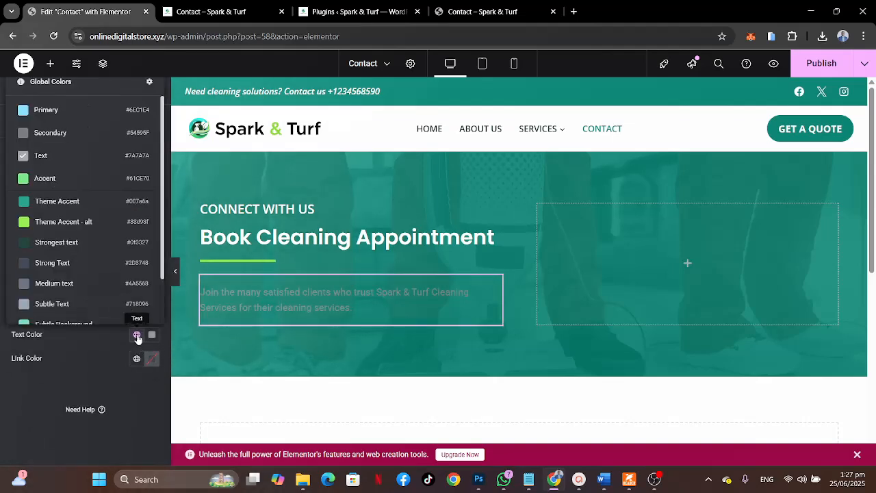
{"action": "scroll", "coordinate": [79, 273], "scroll_direction": "down", "scroll_amount": 2}
{"action": "left_click", "coordinate": [60, 312]}
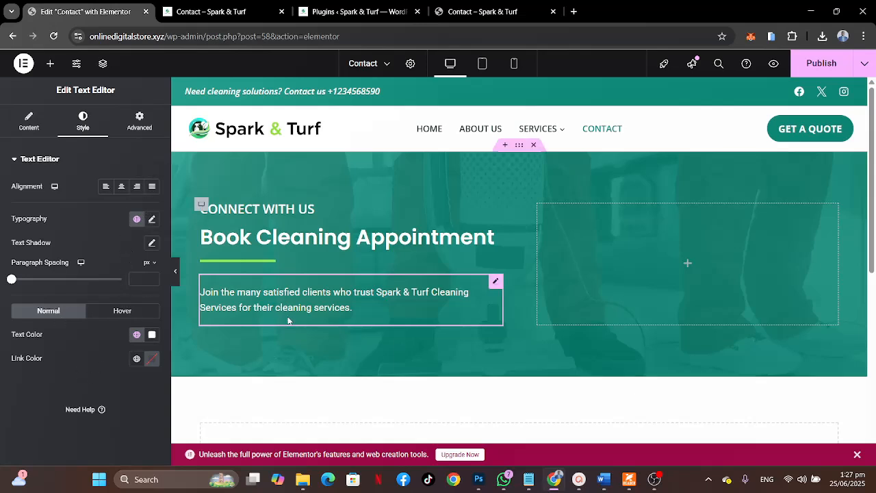
{"action": "left_click", "coordinate": [482, 12]}
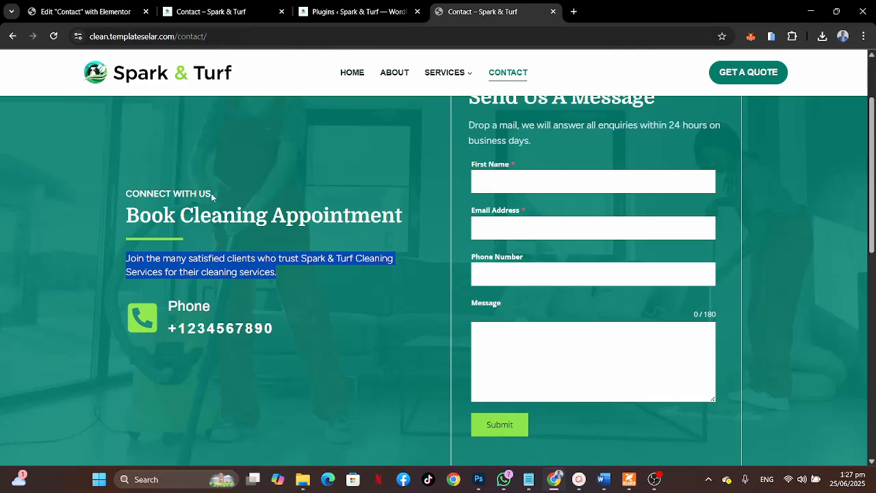
Return to the Elementor editor and add an Icon Box widget below the intro paragraph.
{"action": "left_click", "coordinate": [85, 12]}
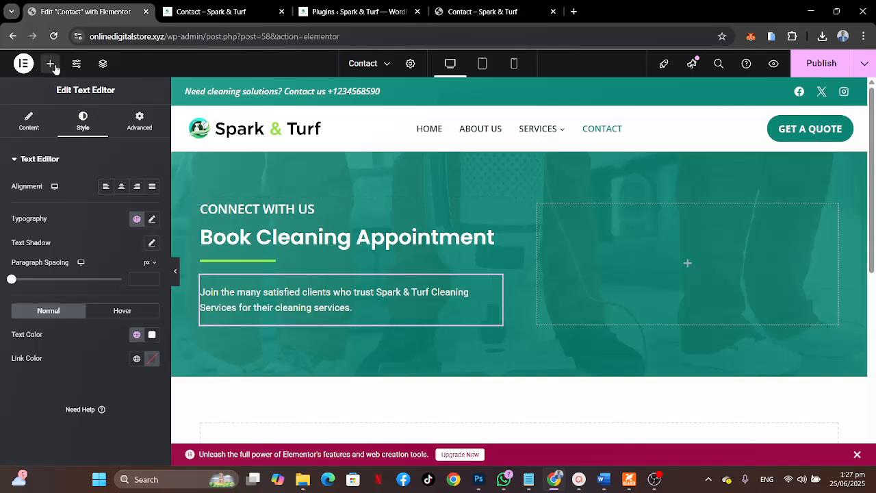
{"action": "left_click", "coordinate": [53, 65]}
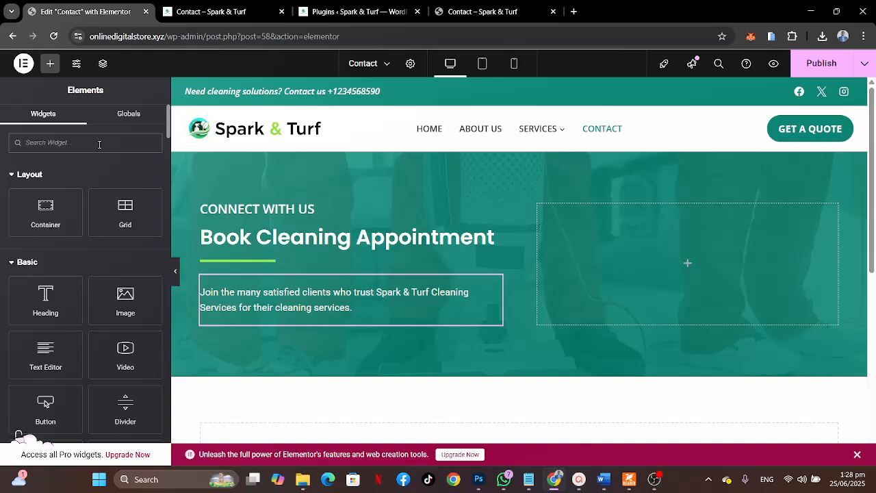
{"action": "type", "text": "box"}
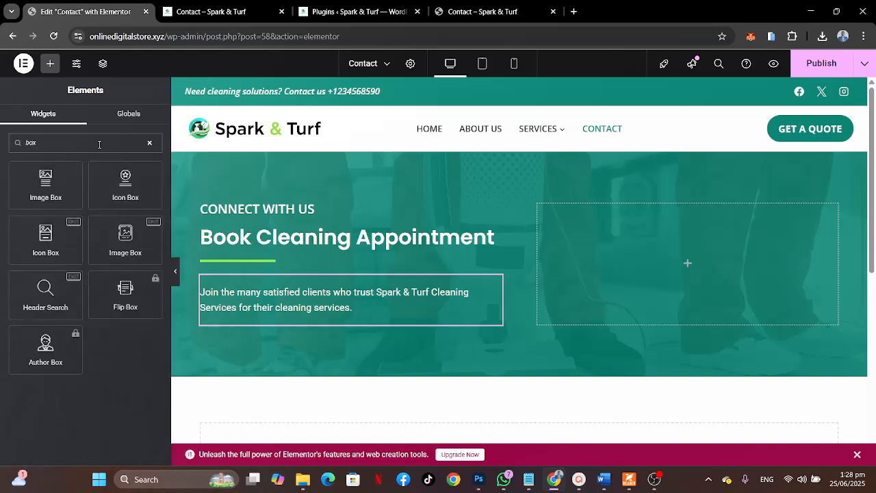
{"action": "left_click_drag", "start_coordinate": [126, 178], "coordinate": [323, 307]}
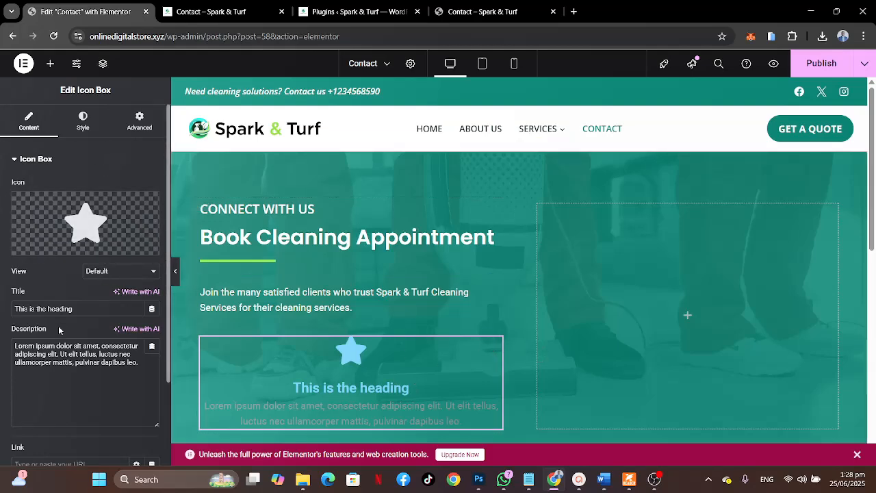
Replace the icon box title with the text "Phone" copied from the reference Contact page.
{"action": "left_click", "coordinate": [493, 10]}
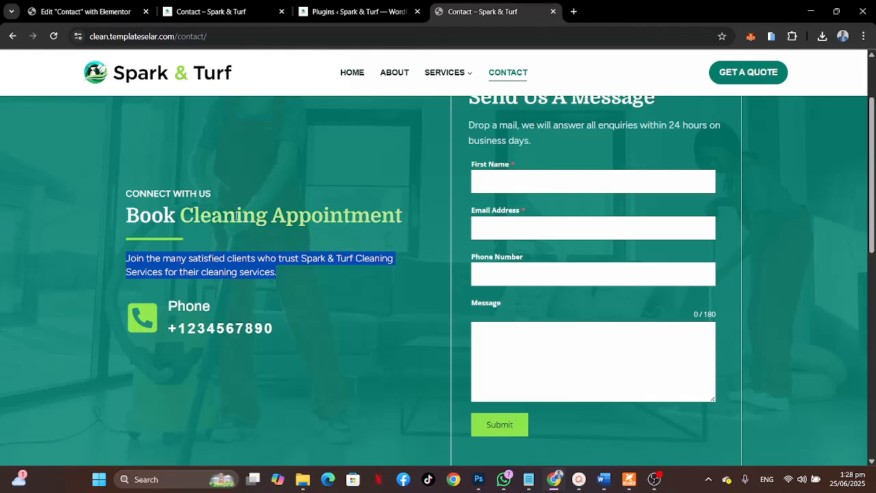
{"action": "left_click_drag", "start_coordinate": [215, 309], "coordinate": [170, 307]}
{"action": "key", "text": "ctrl+c"}
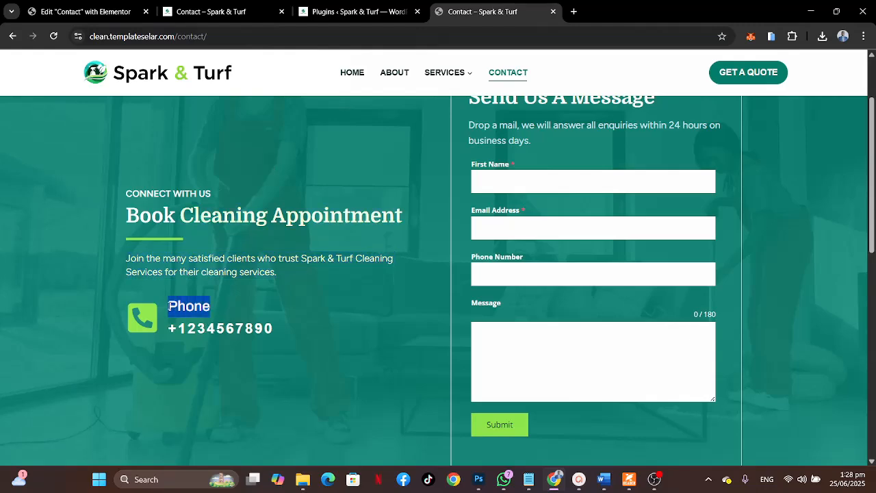
{"action": "left_click", "coordinate": [95, 12]}
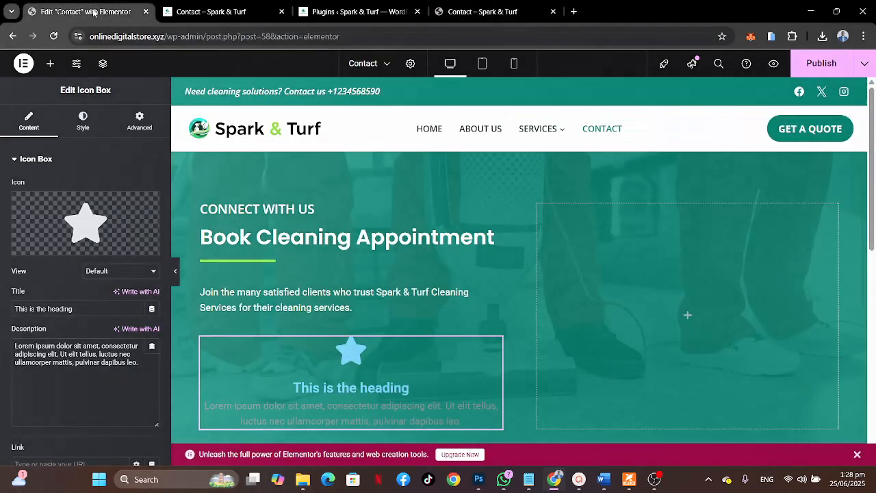
{"action": "left_click", "coordinate": [85, 309]}
{"action": "left_click_drag", "start_coordinate": [85, 308], "coordinate": [2, 304]}
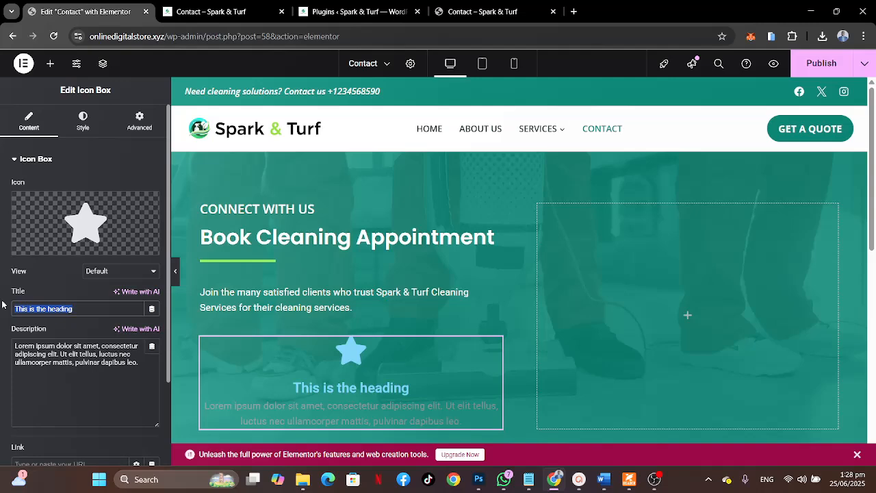
{"action": "key", "text": "ctrl+v"}
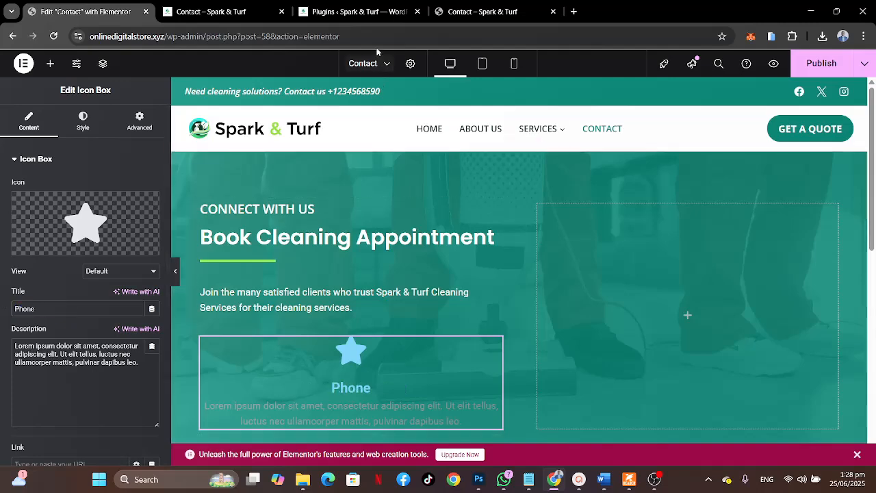
Replace the icon box description with the phone number copied from the reference Contact page.
{"action": "left_click", "coordinate": [483, 12]}
{"action": "left_click_drag", "start_coordinate": [276, 330], "coordinate": [175, 337]}
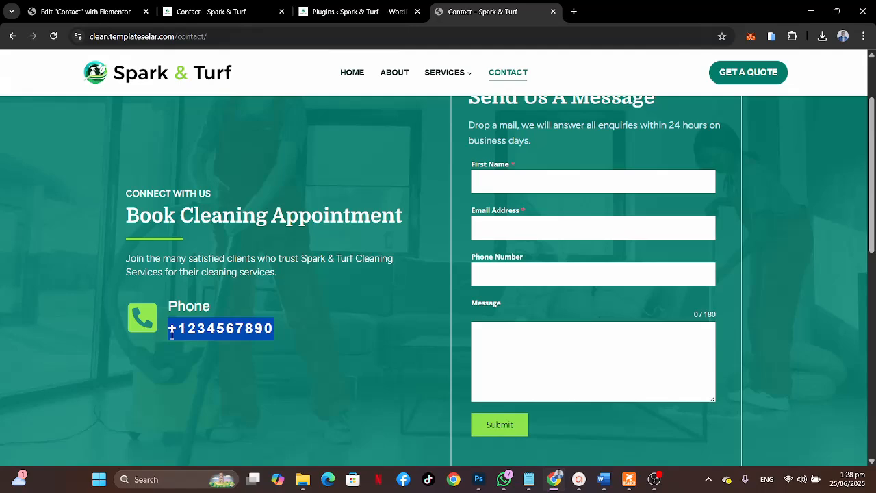
{"action": "left_click", "coordinate": [82, 12]}
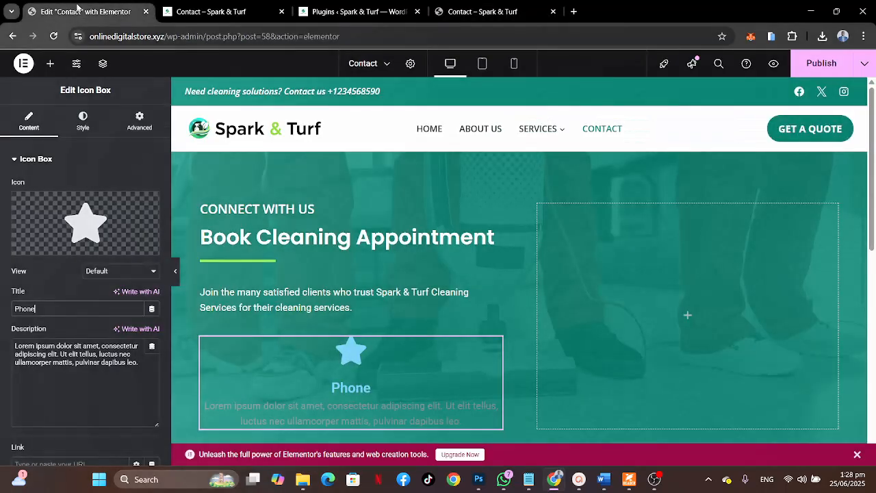
{"action": "left_click", "coordinate": [75, 366]}
{"action": "key", "text": "ctrl+a"}
{"action": "key", "text": "ctrl+v"}
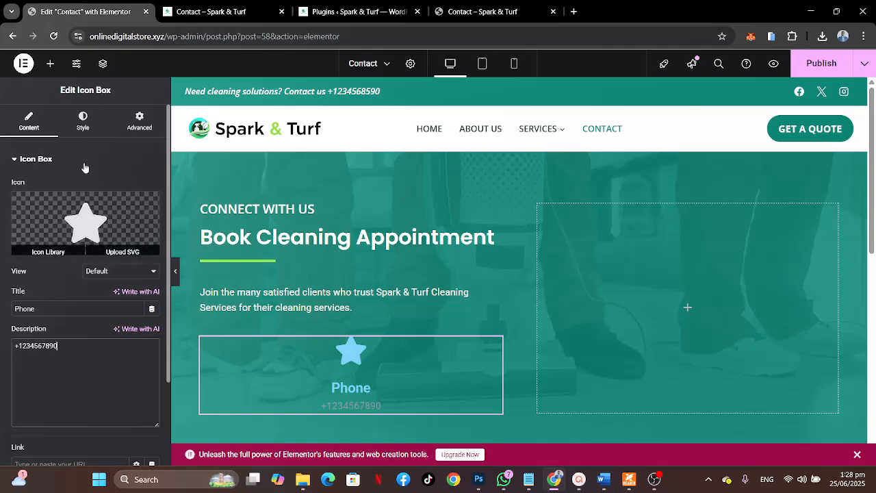
Replace the star with the square phone icon from the icon library, matching the icon on the reference page.
{"action": "left_click", "coordinate": [83, 126]}
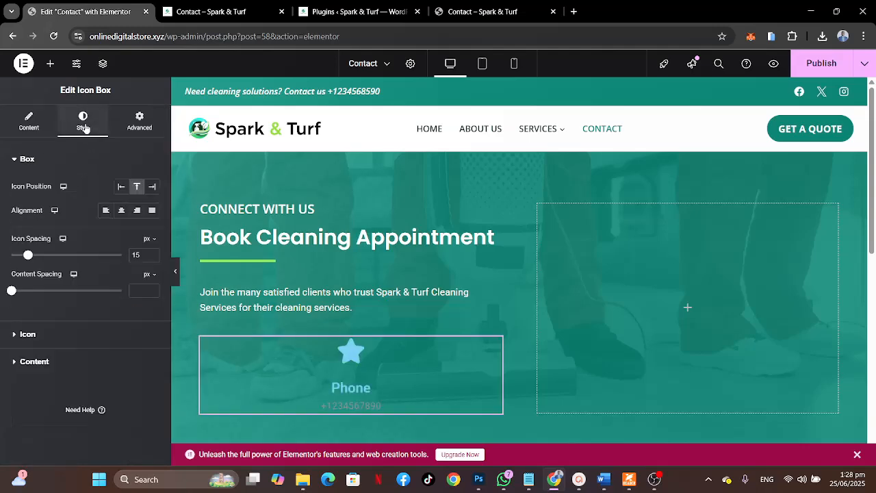
{"action": "left_click", "coordinate": [29, 121]}
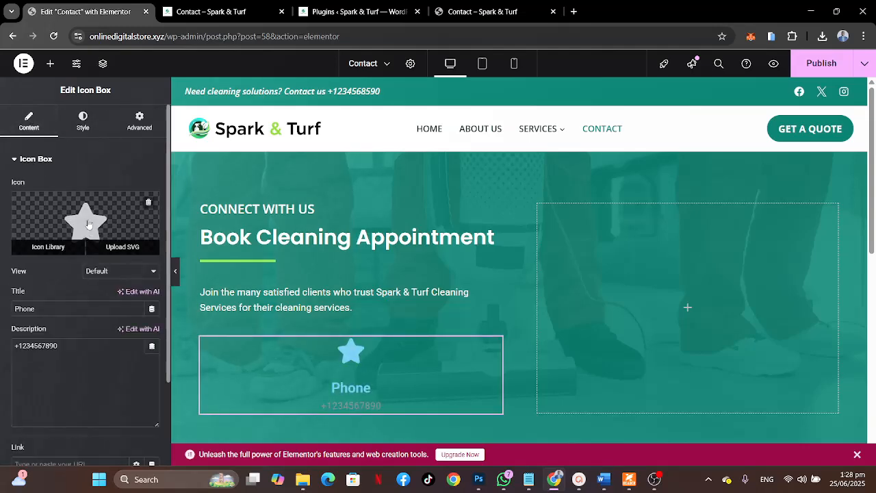
{"action": "left_click", "coordinate": [87, 223]}
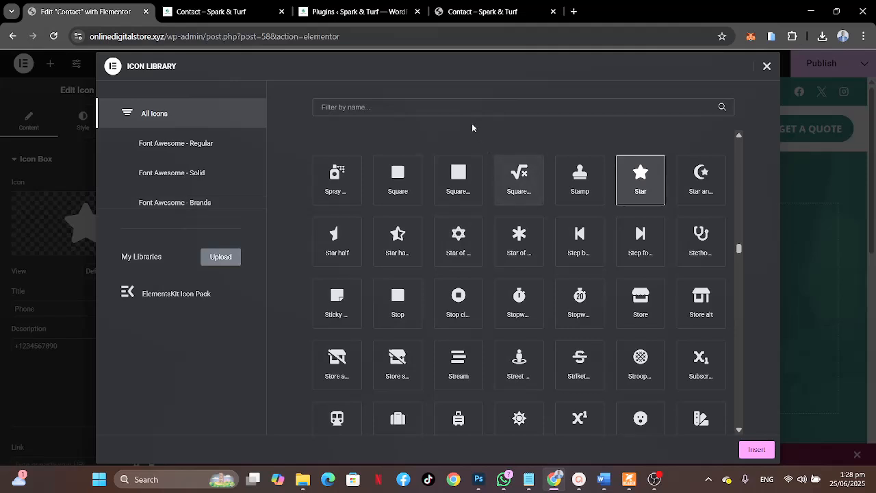
{"action": "left_click", "coordinate": [468, 104]}
{"action": "type", "text": "phone"}
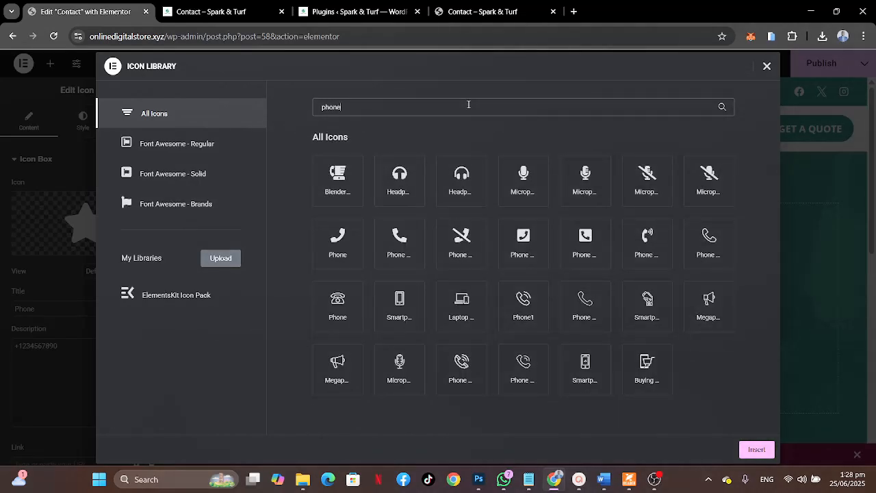
{"action": "left_click", "coordinate": [483, 8]}
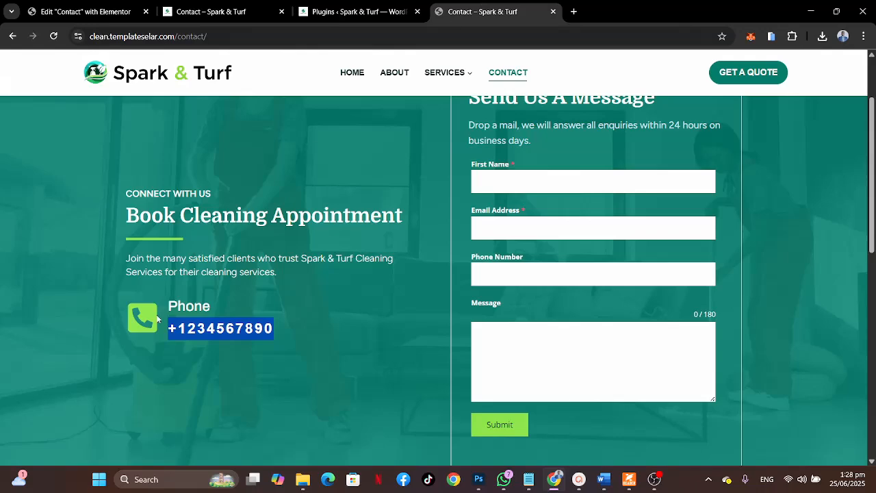
{"action": "left_click", "coordinate": [81, 11]}
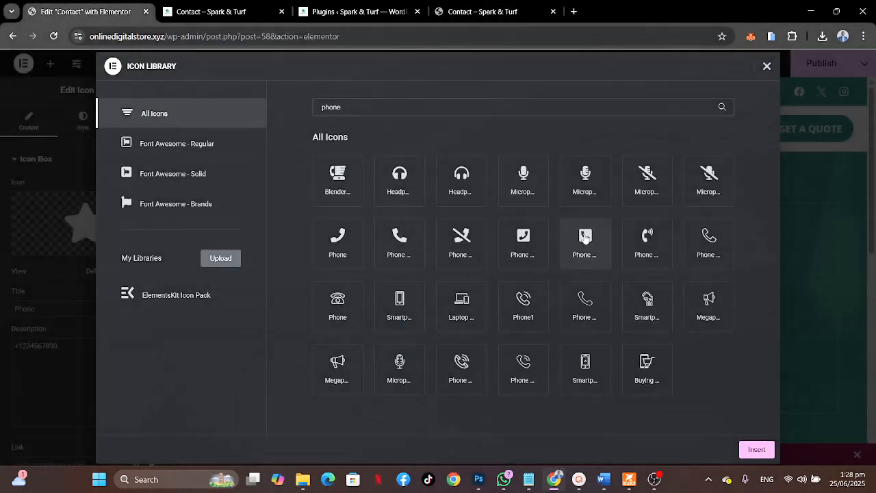
{"action": "left_click", "coordinate": [585, 241]}
{"action": "left_click", "coordinate": [756, 448]}
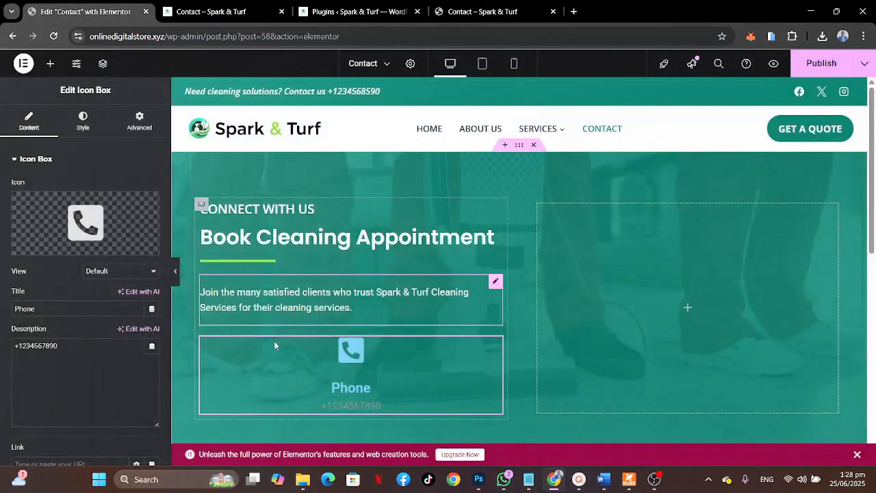
Place the phone icon to the left of its text and style it in Theme Accent - alt at about 67 px.
{"action": "left_click", "coordinate": [83, 120]}
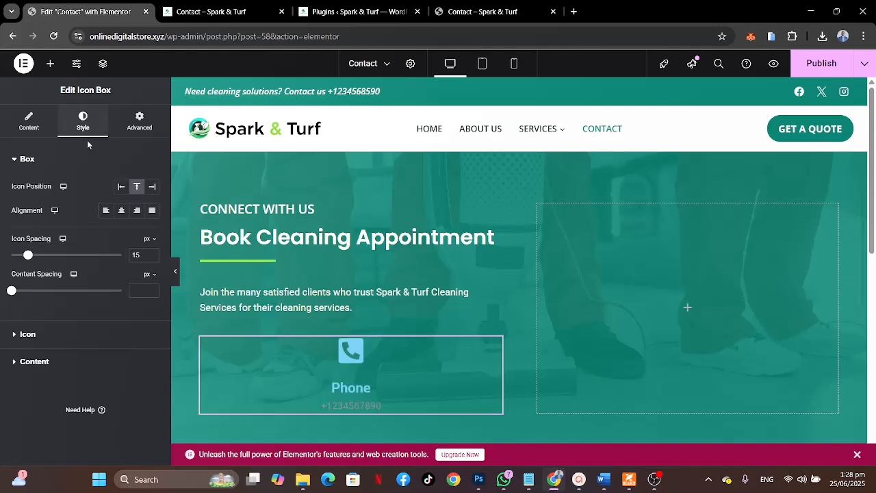
{"action": "left_click", "coordinate": [121, 187]}
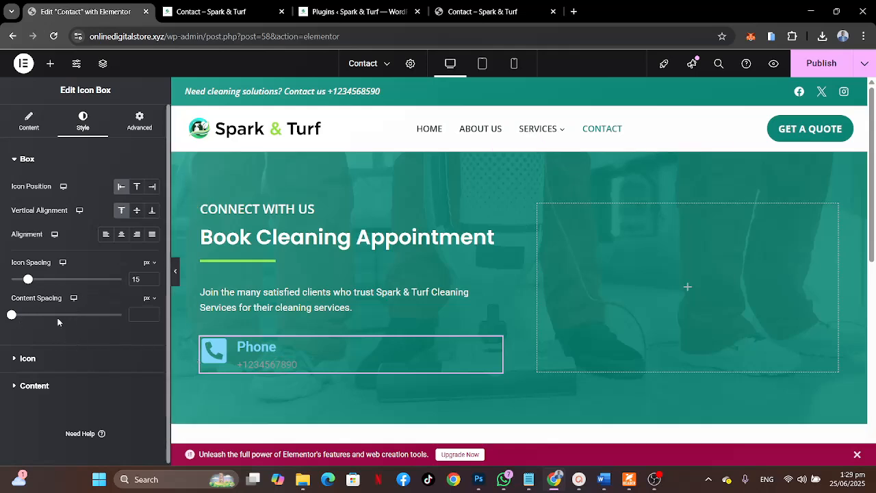
{"action": "left_click", "coordinate": [57, 359]}
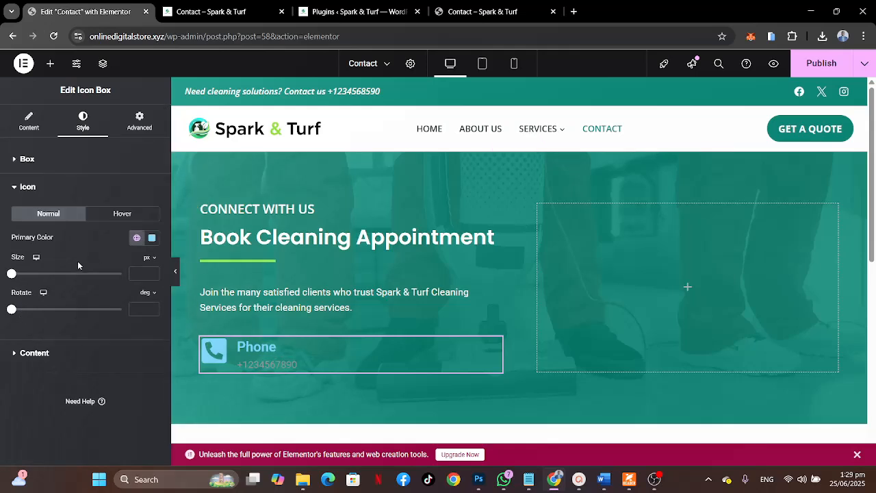
{"action": "left_click", "coordinate": [137, 237]}
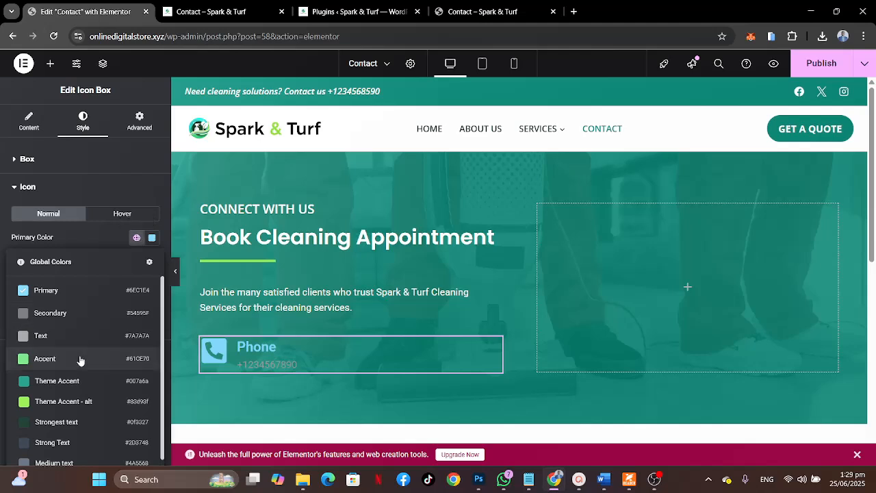
{"action": "left_click", "coordinate": [63, 401]}
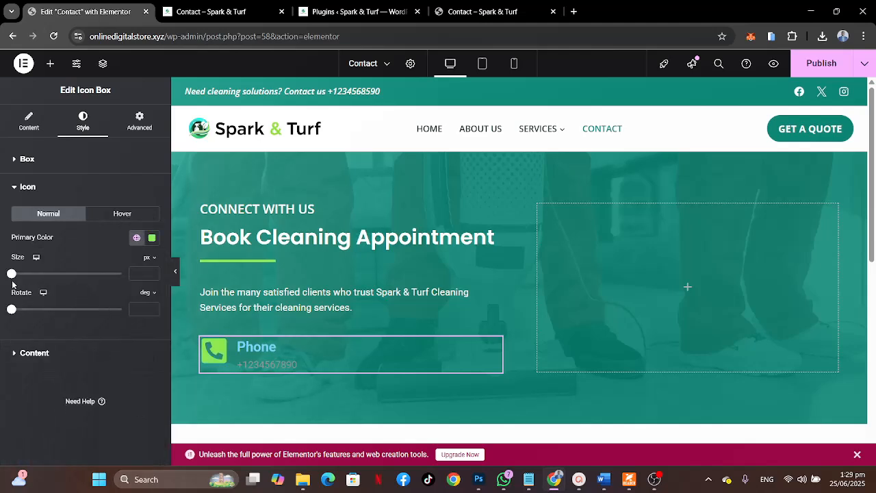
{"action": "left_click_drag", "start_coordinate": [12, 274], "coordinate": [35, 276]}
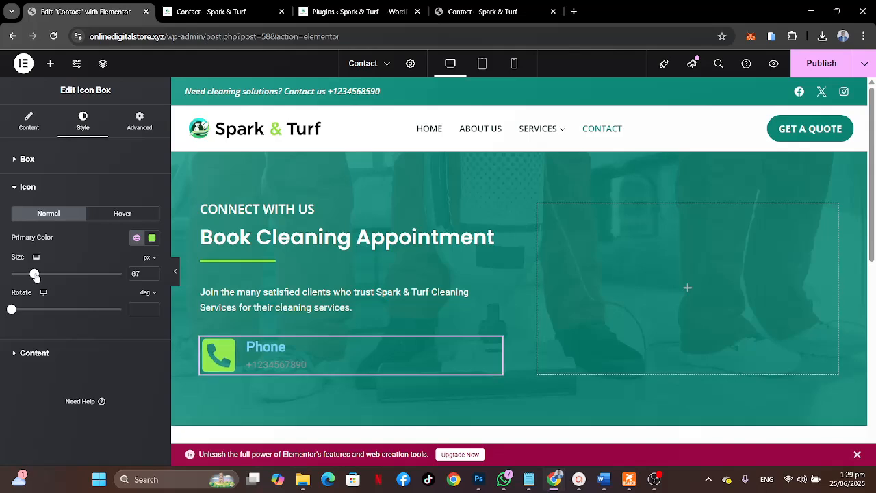
Set the icon box title's typography to the Poppins font at 35 px.
{"action": "left_click", "coordinate": [18, 351]}
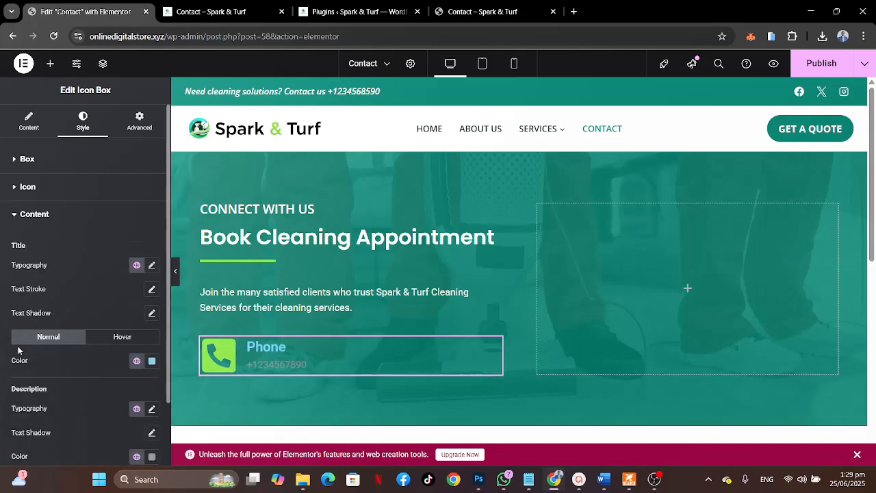
{"action": "scroll", "coordinate": [88, 323], "scroll_direction": "down", "scroll_amount": 2}
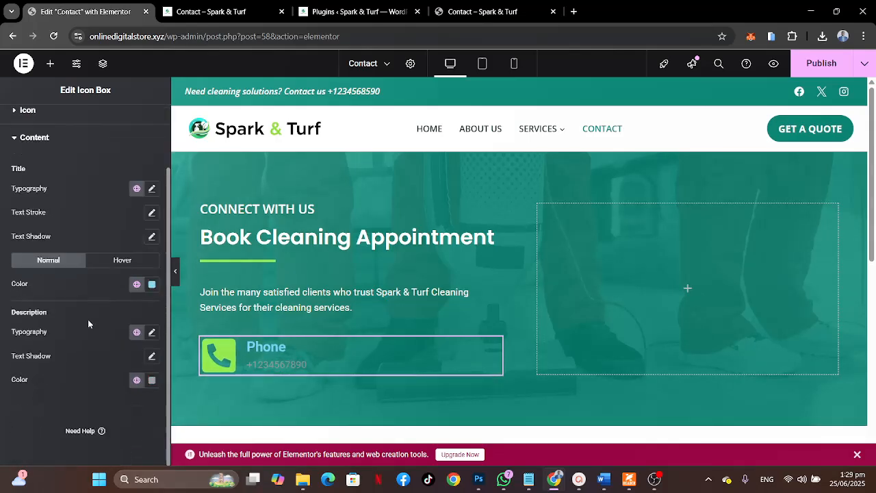
{"action": "left_click", "coordinate": [151, 189]}
{"action": "left_click", "coordinate": [130, 242]}
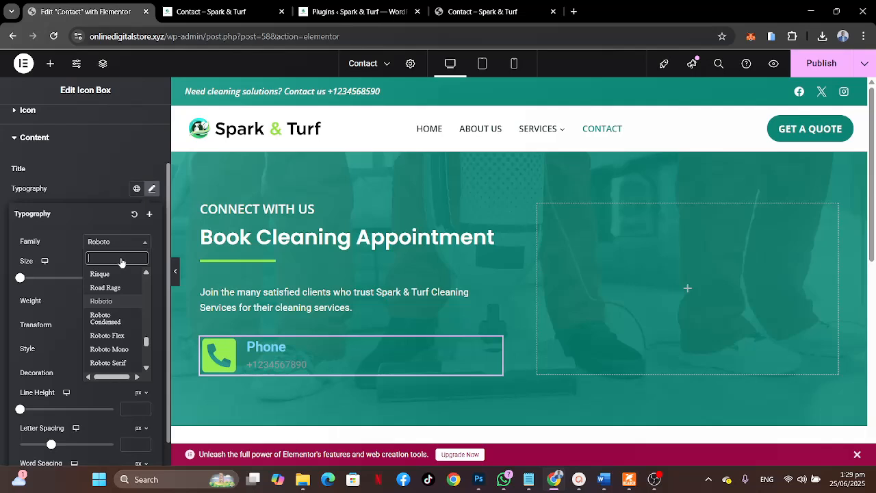
{"action": "type", "text": "popp"}
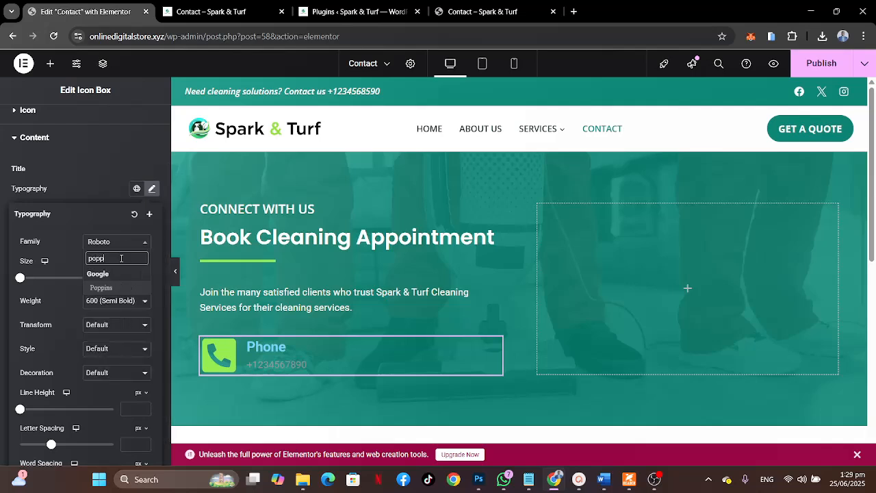
{"action": "left_click", "coordinate": [101, 288]}
{"action": "left_click", "coordinate": [130, 278]}
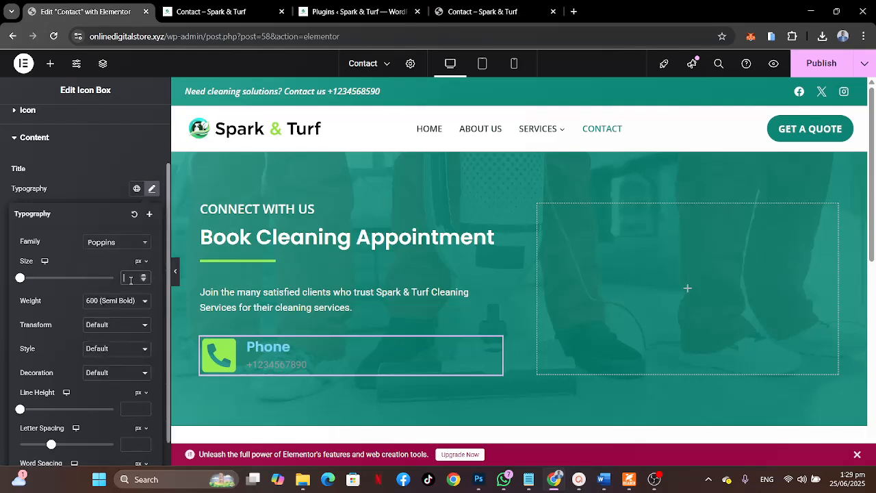
{"action": "type", "text": "35"}
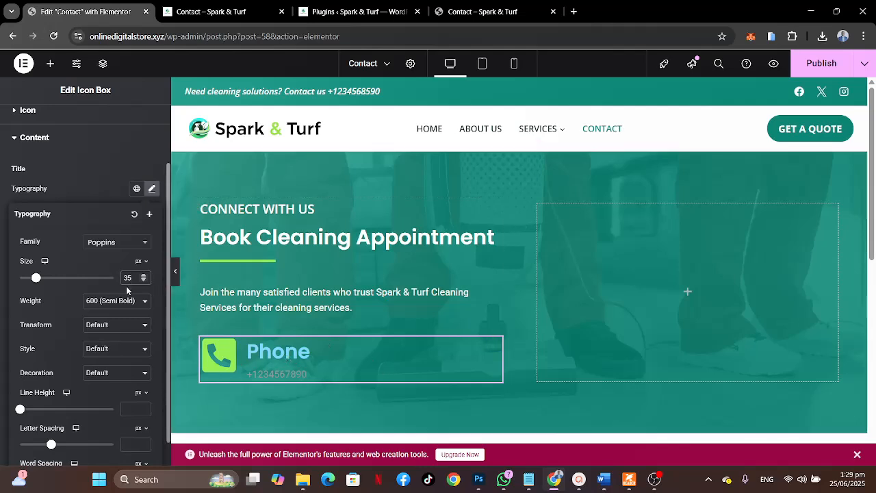
{"action": "left_click_drag", "start_coordinate": [132, 278], "coordinate": [120, 278]}
{"action": "left_click", "coordinate": [1, 272]}
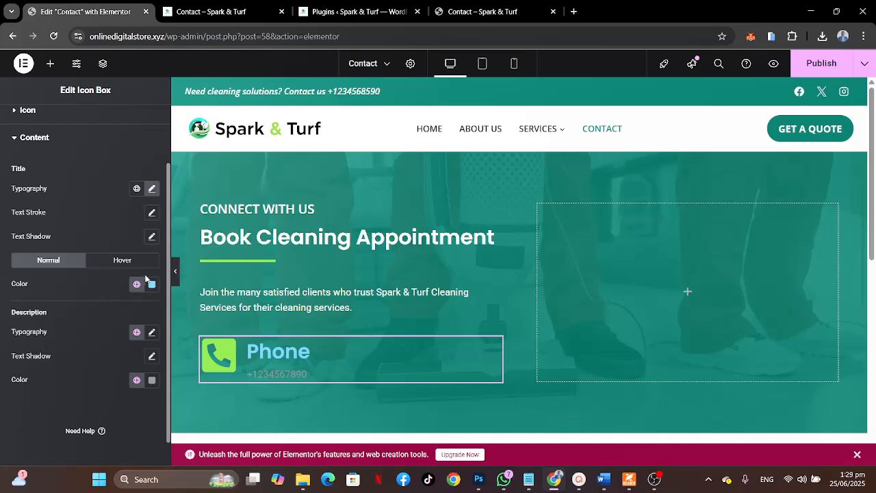
Set the icon box title's color to the global color White or offwhite.
{"action": "left_click", "coordinate": [137, 284]}
{"action": "scroll", "coordinate": [82, 217], "scroll_direction": "down", "scroll_amount": 2}
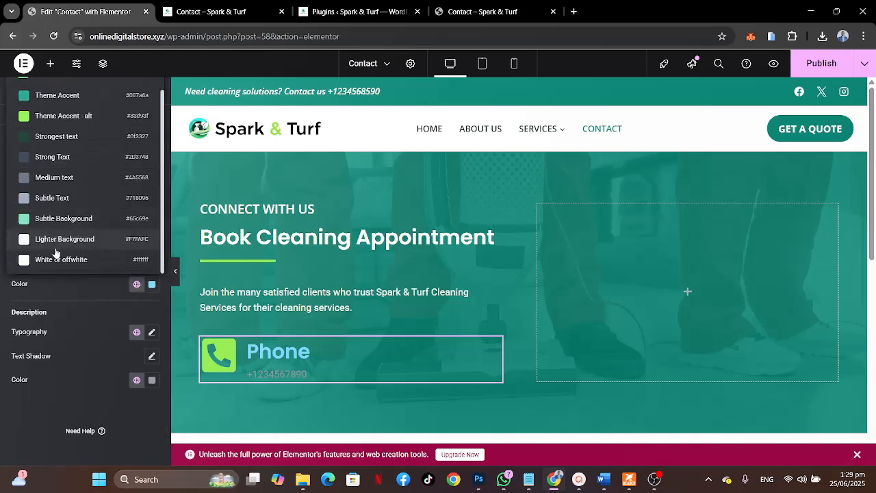
{"action": "left_click", "coordinate": [56, 259]}
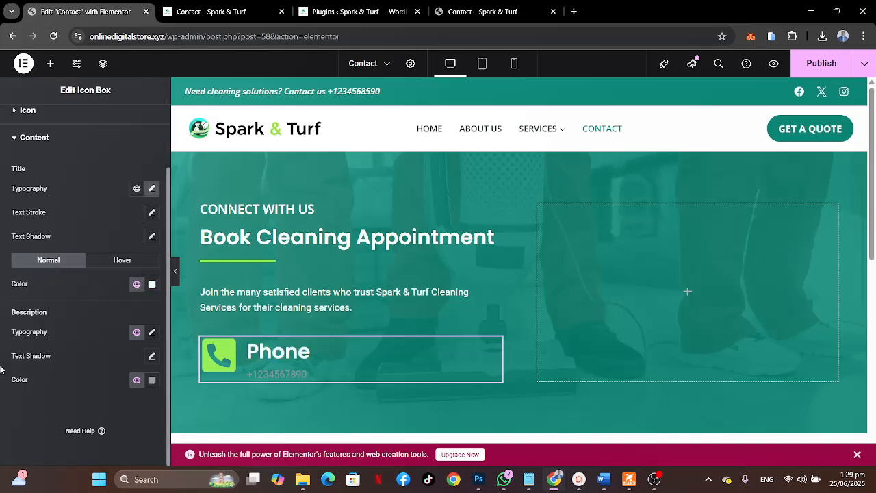
Set the icon box description's typography to the Open Sans font at 25 px.
{"action": "left_click", "coordinate": [152, 332]}
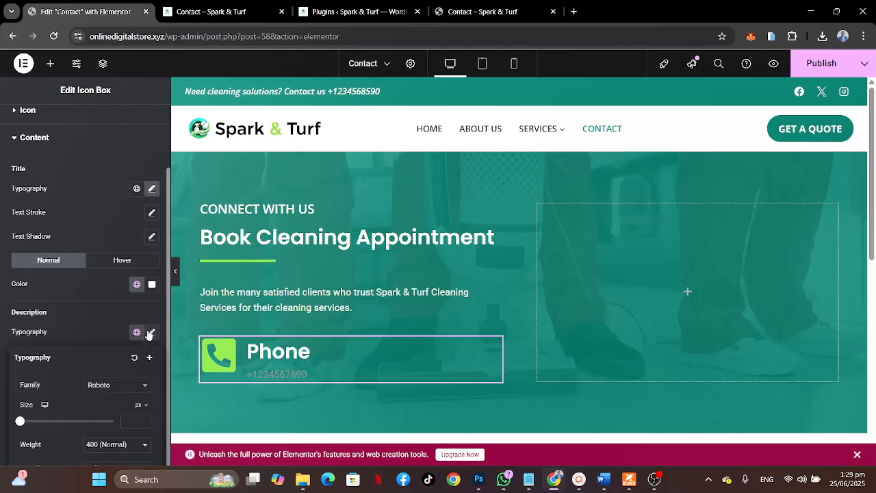
{"action": "left_click", "coordinate": [108, 386]}
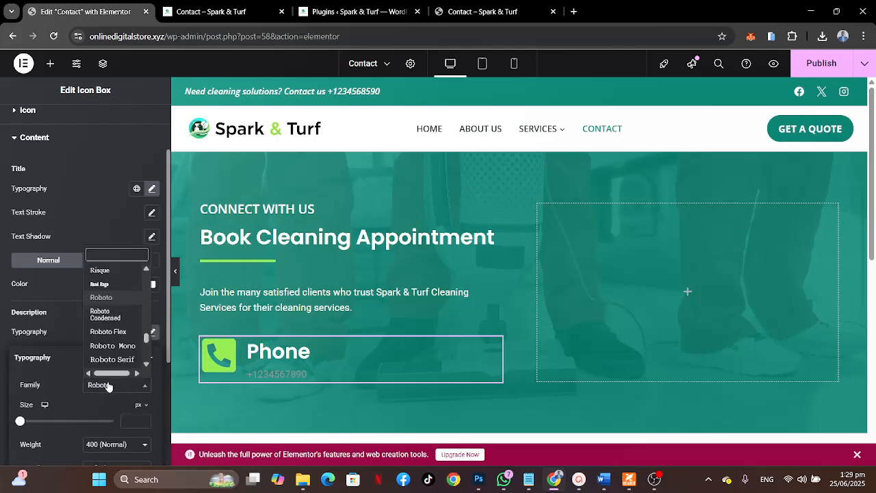
{"action": "type", "text": "opens"}
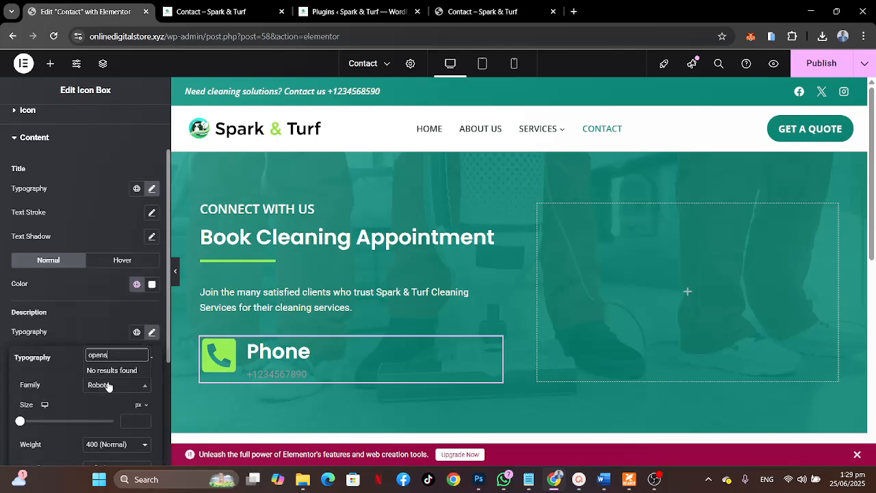
{"action": "left_click", "coordinate": [112, 316]}
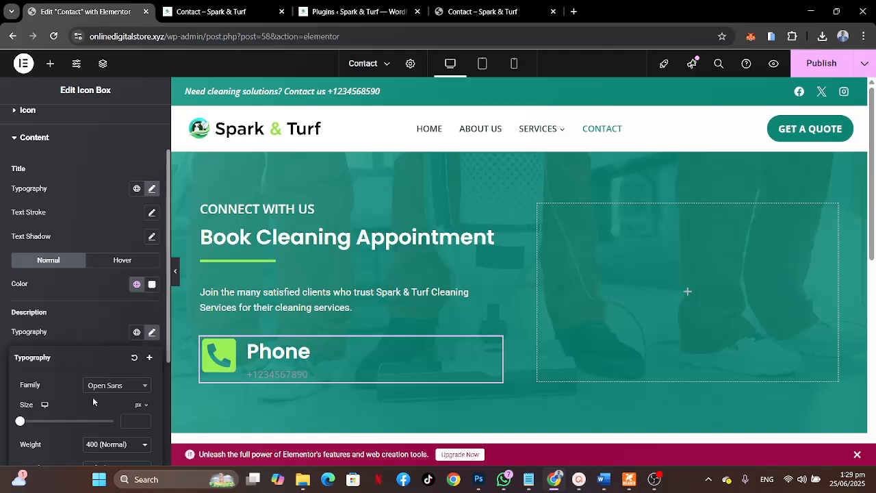
{"action": "type", "text": "55"}
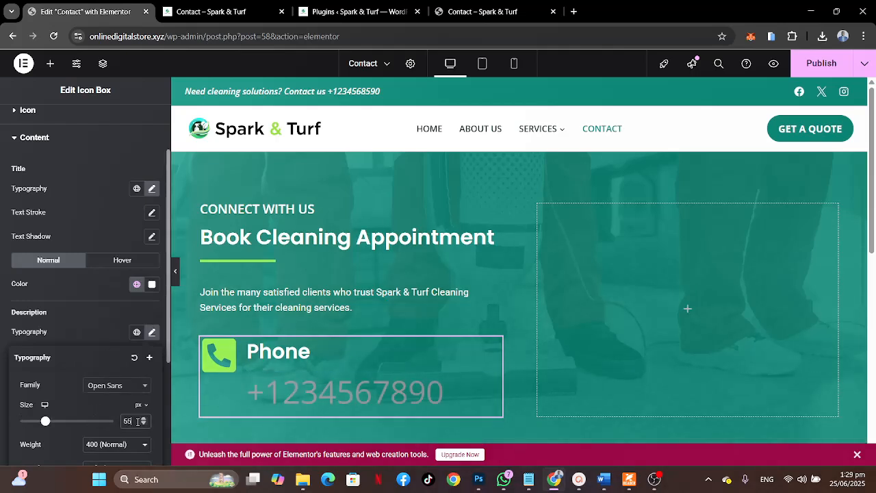
{"action": "key", "text": "BackSpace"}
{"action": "key", "text": "BackSpace"}
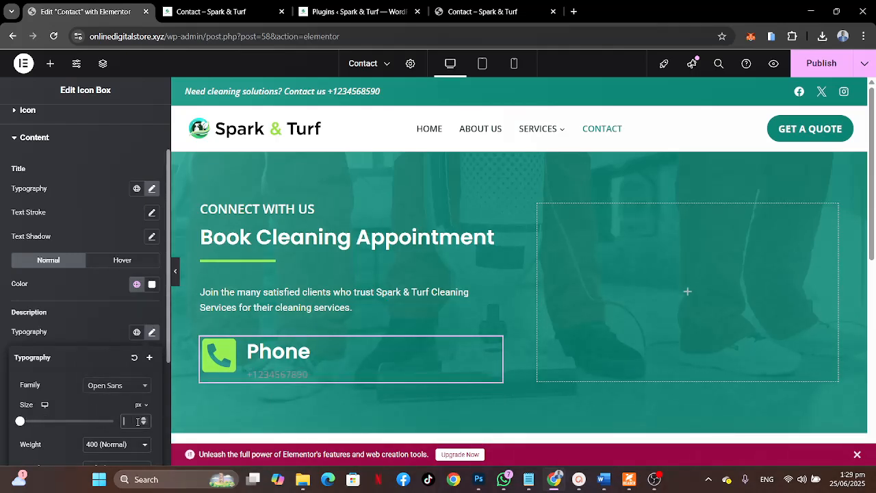
{"action": "type", "text": "30"}
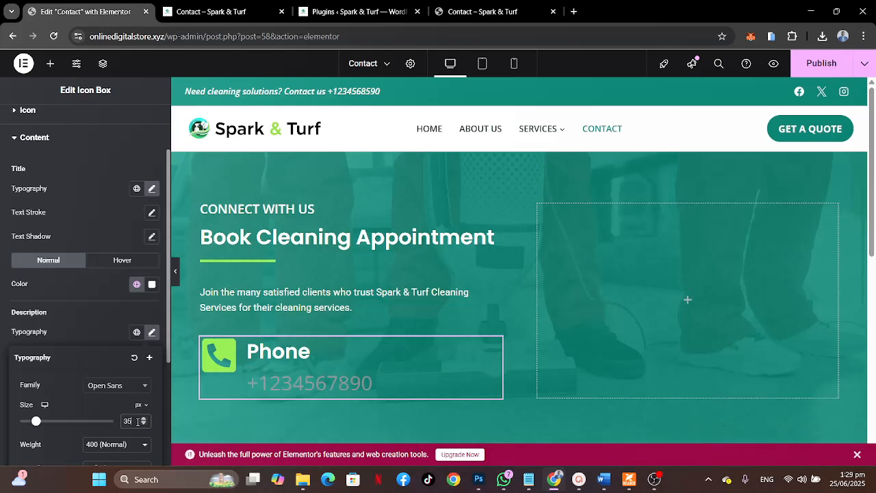
{"action": "key", "text": "BackSpace"}
{"action": "key", "text": "BackSpace"}
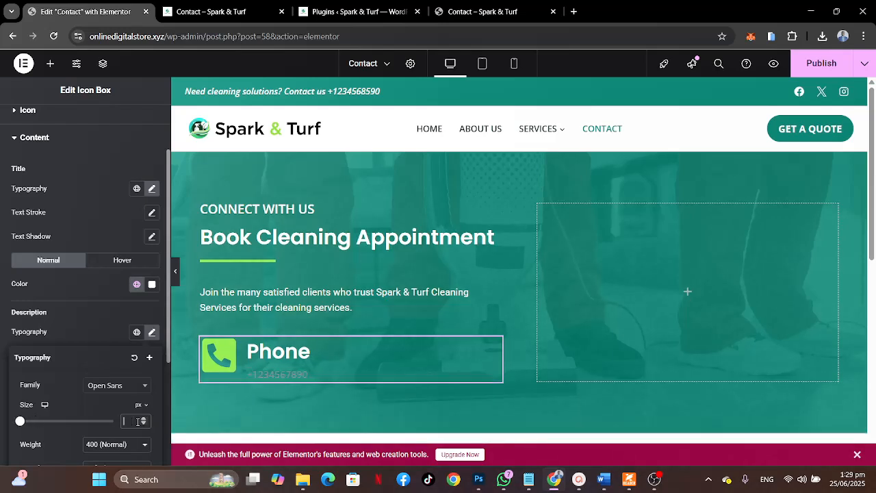
{"action": "type", "text": "20"}
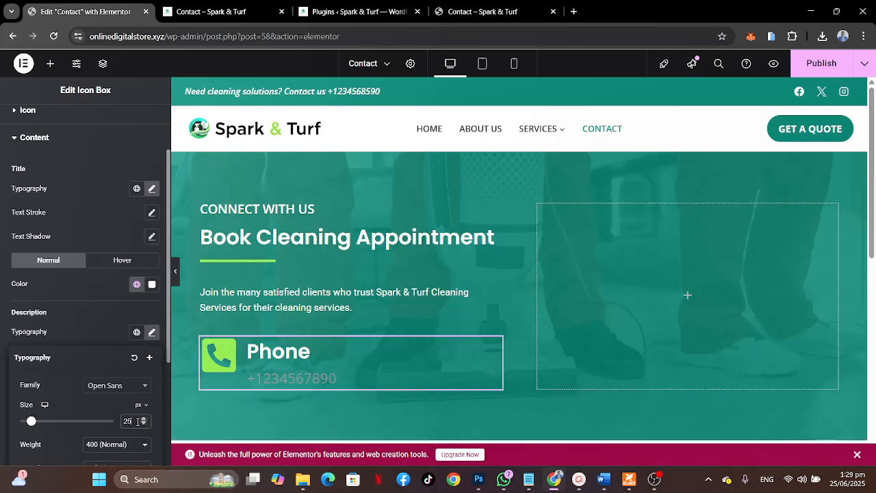
{"action": "left_click", "coordinate": [107, 324]}
Set the icon box description's color to the global color White or offwhite.
{"action": "left_click", "coordinate": [137, 381]}
{"action": "scroll", "coordinate": [90, 322], "scroll_direction": "down", "scroll_amount": 3}
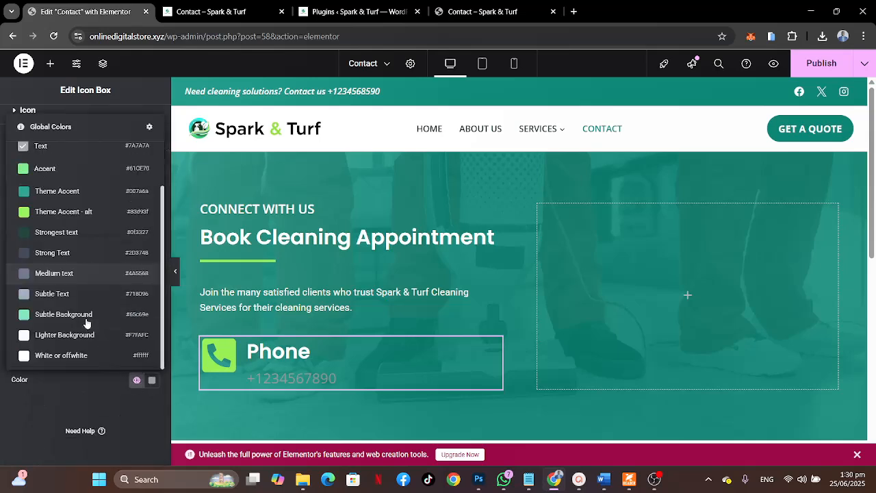
{"action": "left_click", "coordinate": [67, 356]}
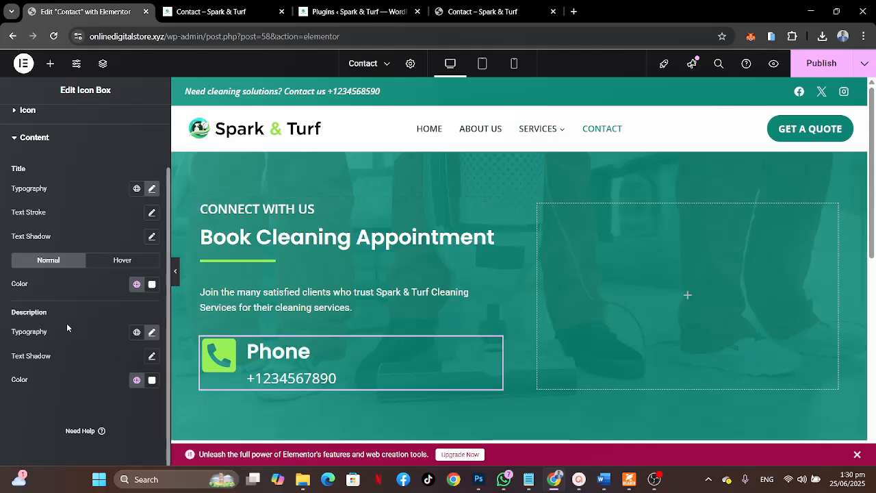
Set the icon box's vertical alignment to middle so the phone icon is centered beside its text.
{"action": "left_click", "coordinate": [99, 110]}
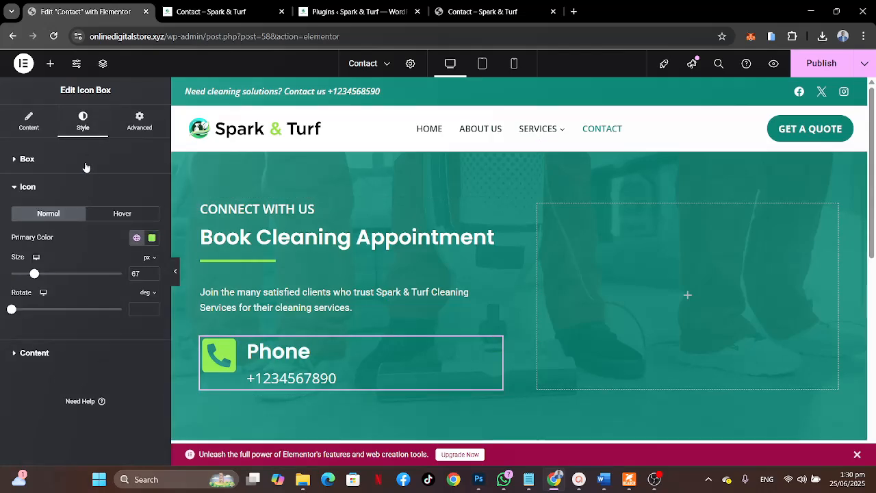
{"action": "left_click", "coordinate": [86, 164]}
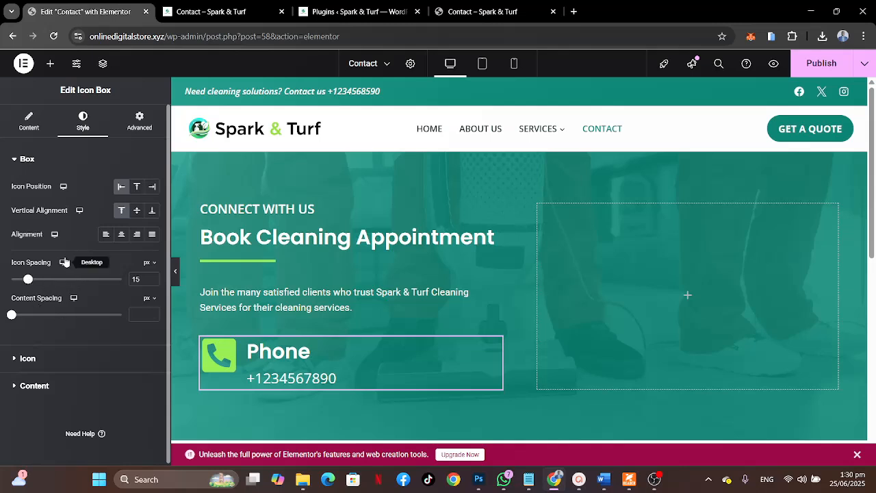
{"action": "left_click", "coordinate": [136, 212]}
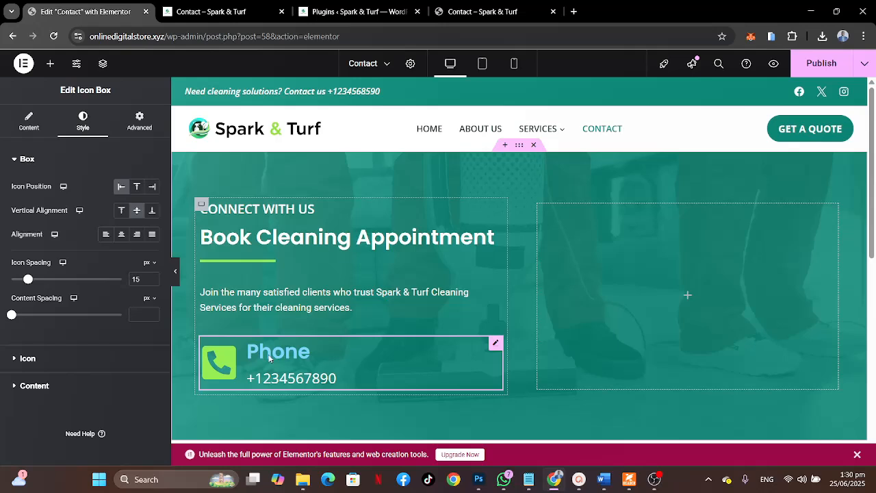
Set the icon box title's hover color to the global color White or offwhite.
{"action": "left_click", "coordinate": [71, 389]}
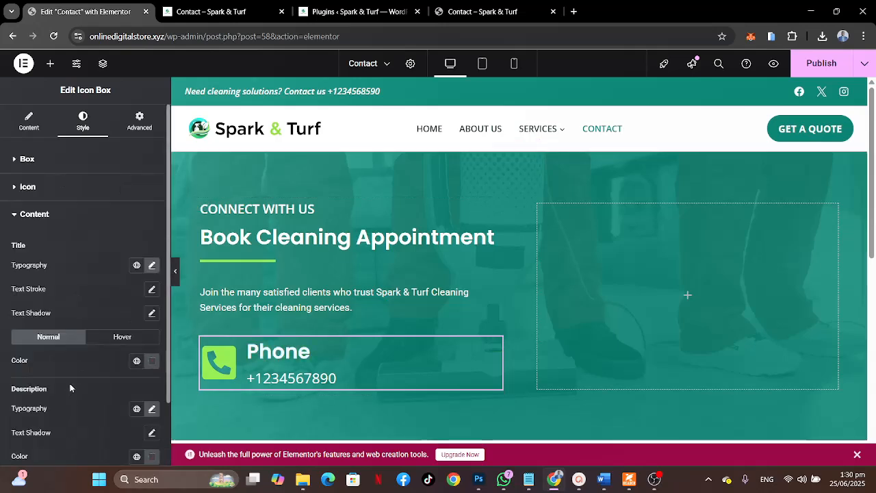
{"action": "left_click", "coordinate": [108, 339]}
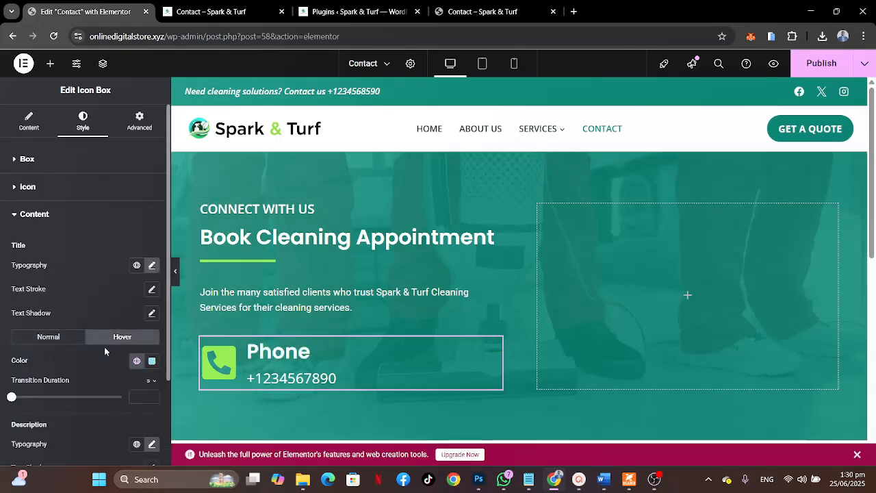
{"action": "scroll", "coordinate": [103, 346], "scroll_direction": "down", "scroll_amount": 2}
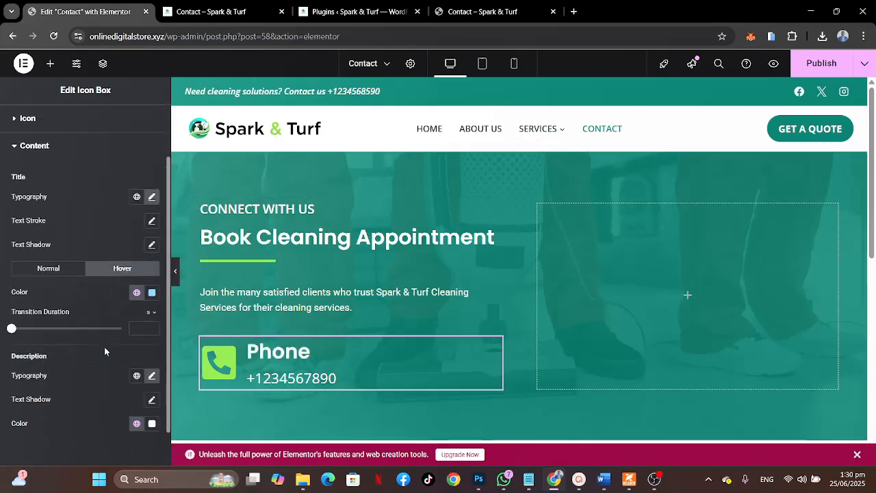
{"action": "left_click", "coordinate": [43, 263]}
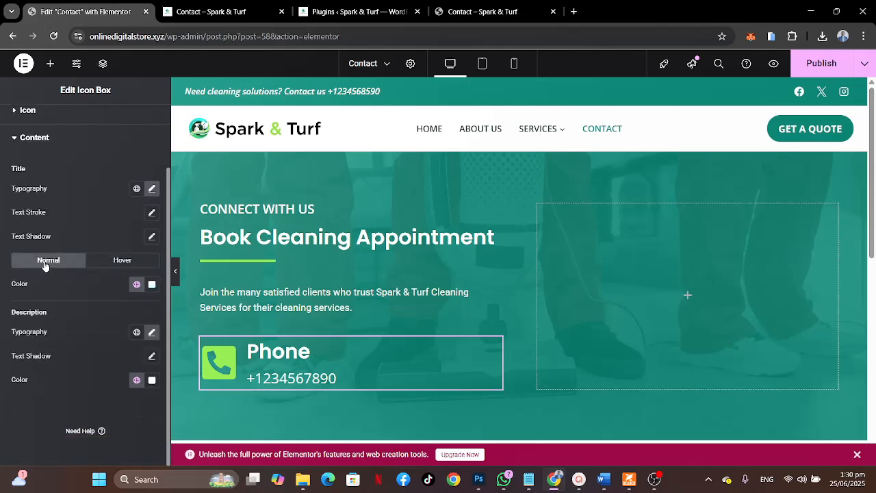
{"action": "left_click", "coordinate": [122, 263]}
{"action": "left_click", "coordinate": [137, 285]}
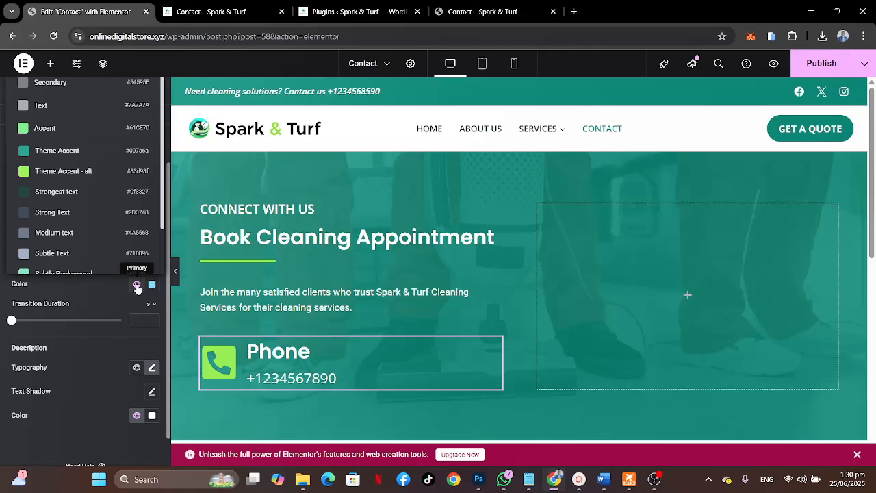
{"action": "scroll", "coordinate": [84, 221], "scroll_direction": "down", "scroll_amount": 2}
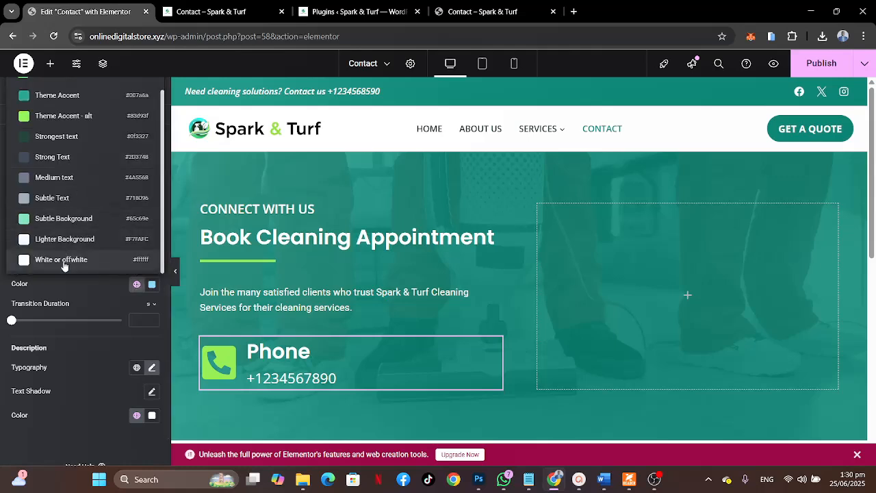
{"action": "left_click", "coordinate": [63, 264]}
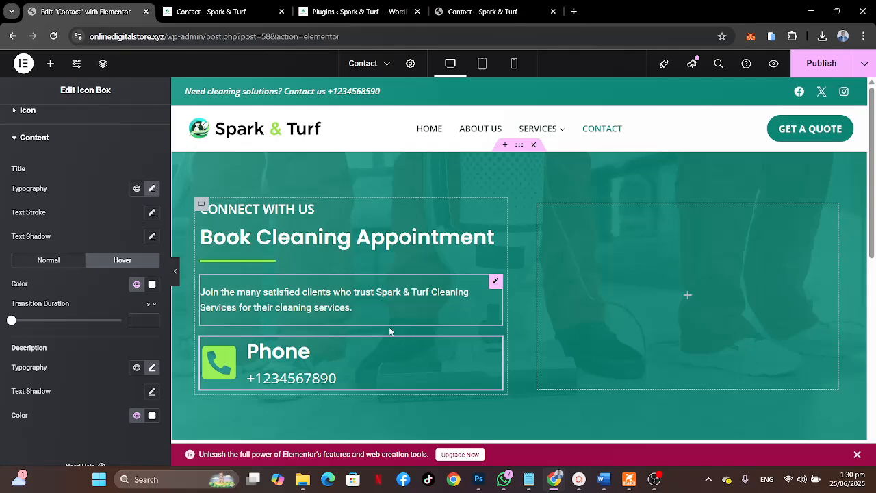
Compare the phone details with the reference page, and give the icon box description a 600 (Semi Bold) weight and about 3.6 px letter spacing.
{"action": "left_click", "coordinate": [175, 271]}
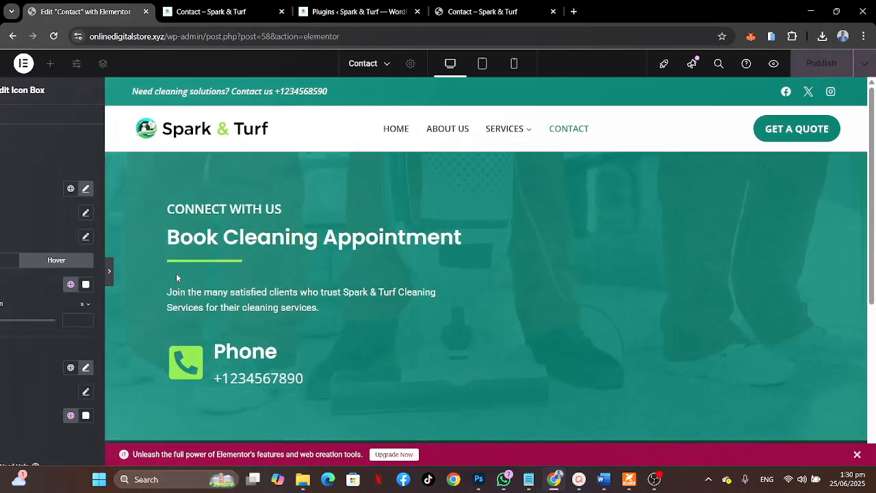
{"action": "left_click", "coordinate": [4, 271]}
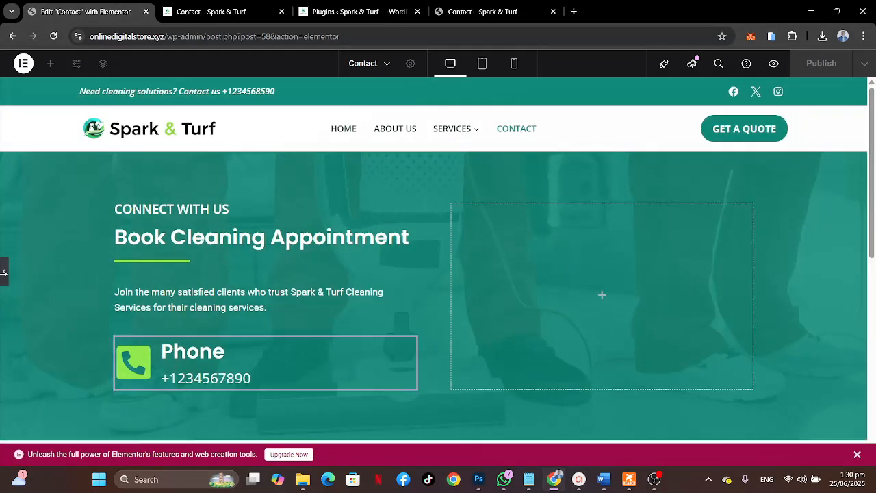
{"action": "left_click", "coordinate": [456, 10]}
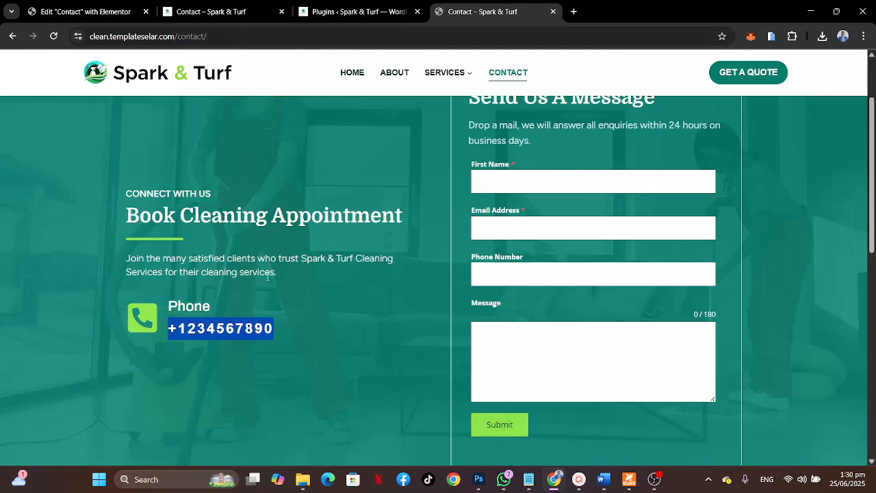
{"action": "left_click", "coordinate": [86, 12]}
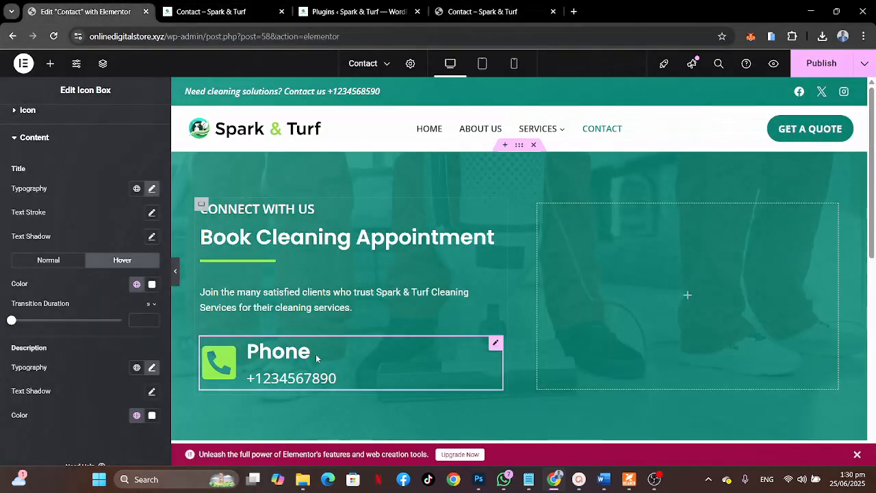
{"action": "left_click", "coordinate": [151, 367]}
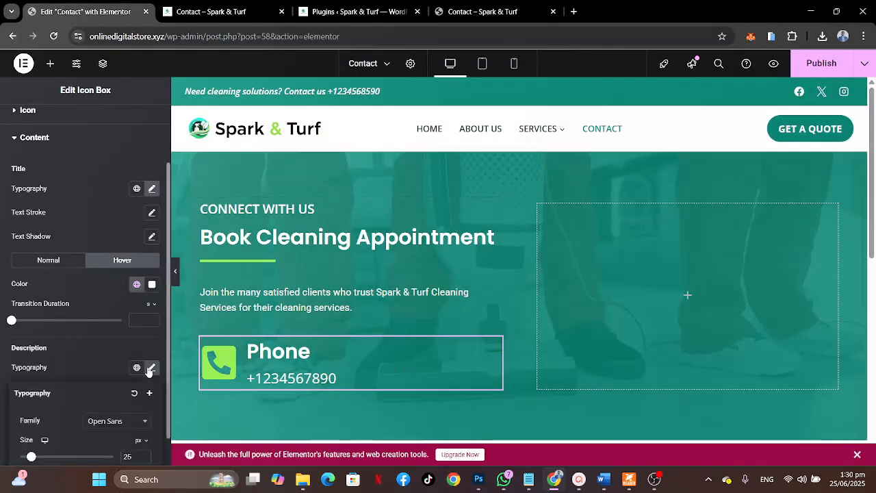
{"action": "scroll", "coordinate": [99, 383], "scroll_direction": "down", "scroll_amount": 3}
{"action": "left_click", "coordinate": [114, 293]}
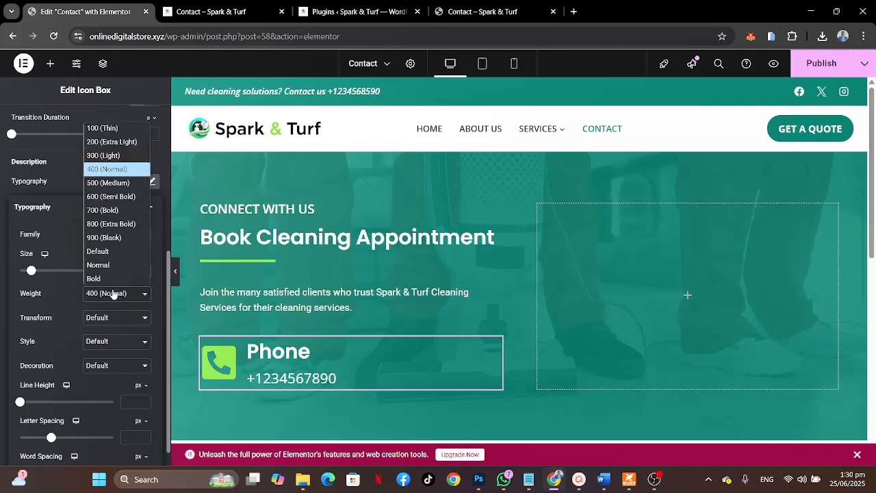
{"action": "left_click", "coordinate": [113, 197]}
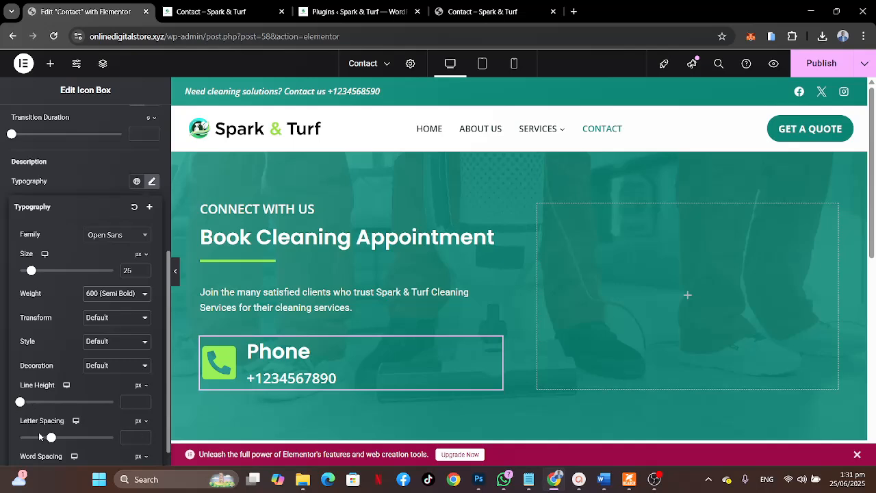
{"action": "left_click_drag", "start_coordinate": [51, 438], "coordinate": [75, 439]}
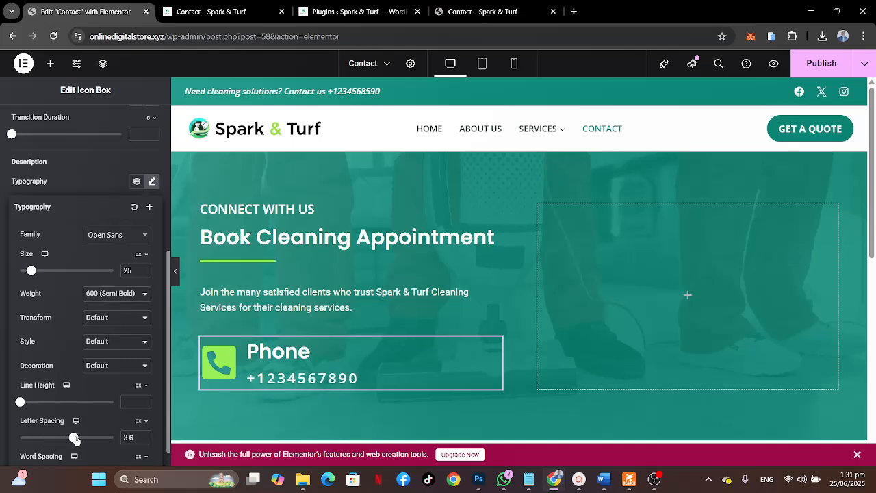
{"action": "left_click", "coordinate": [2, 342]}
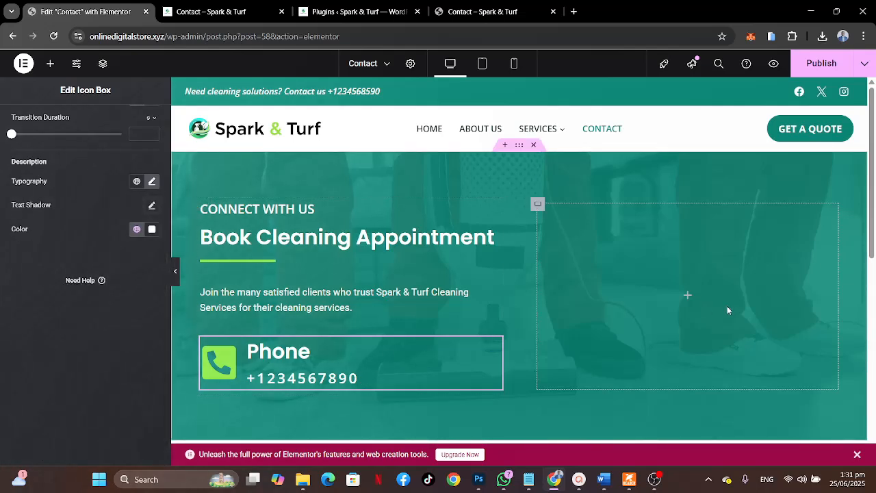
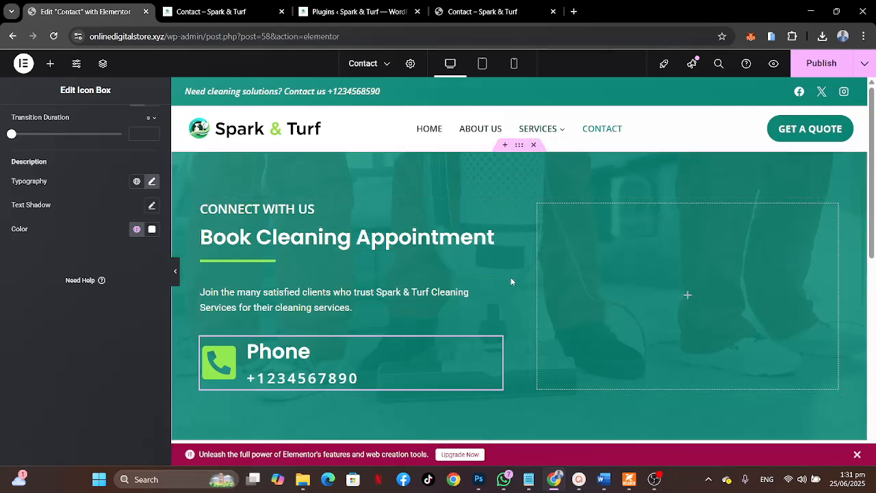
Center the items of the outer section container vertically, and select the inner container holding the contact headings and phone details.
{"action": "left_click", "coordinate": [518, 145]}
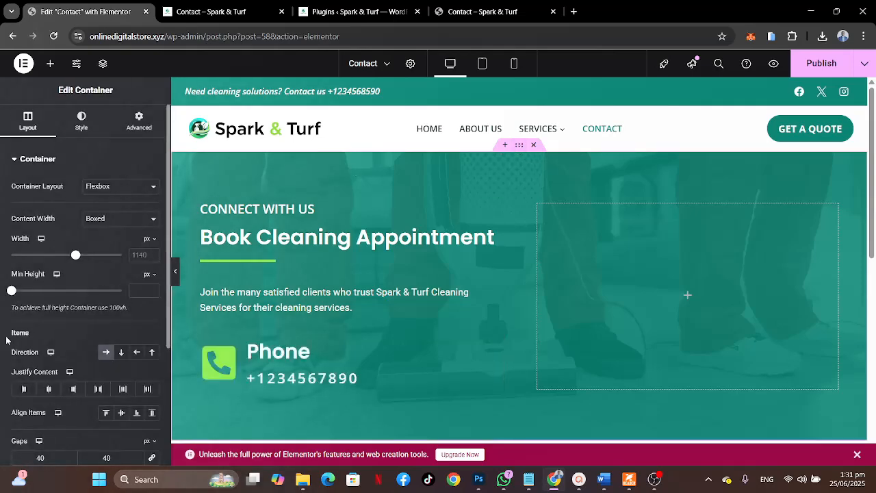
{"action": "scroll", "coordinate": [10, 301], "scroll_direction": "down", "scroll_amount": 2}
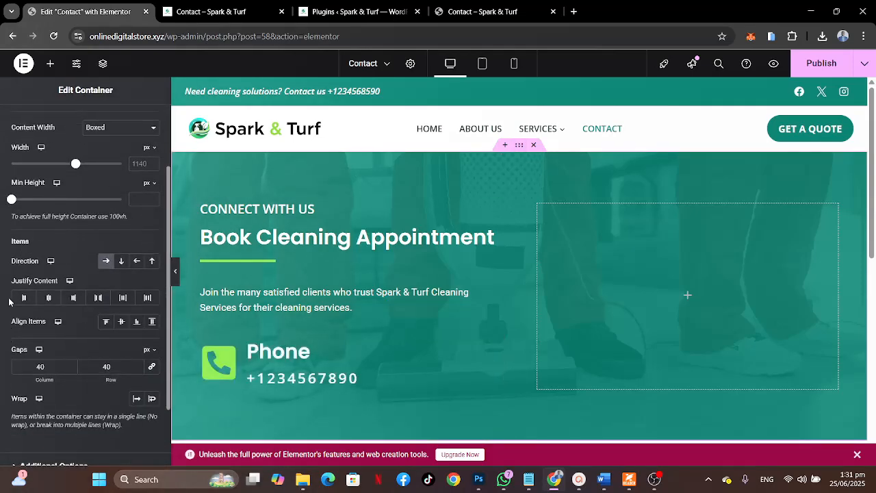
{"action": "left_click", "coordinate": [120, 322]}
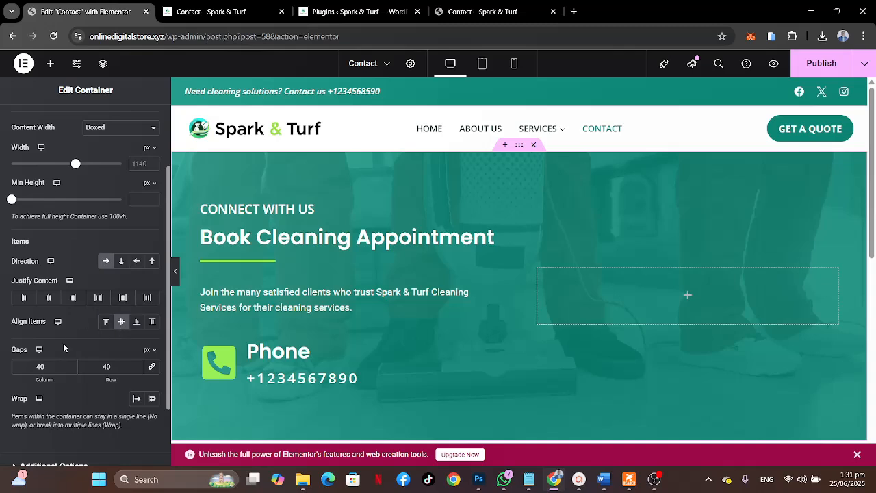
{"action": "left_click", "coordinate": [202, 206]}
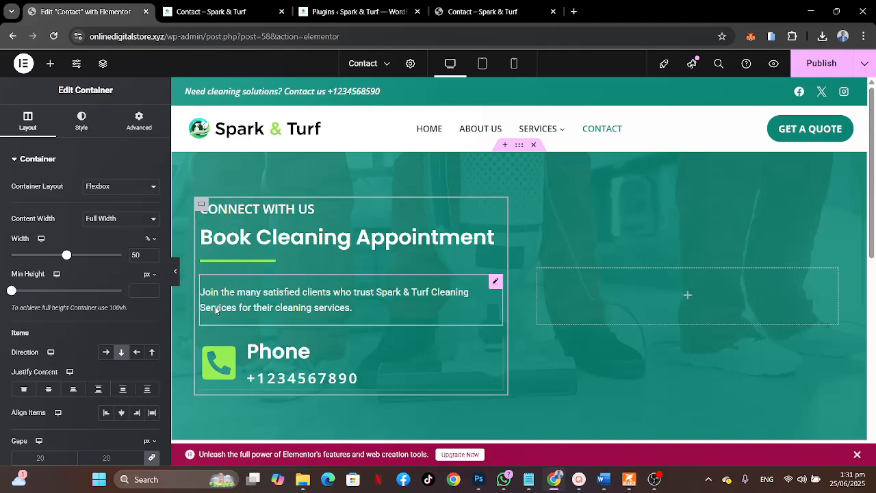
Unlink the intro paragraph's margins and set its top and bottom margins to -20 px each.
{"action": "left_click", "coordinate": [494, 281]}
{"action": "left_click", "coordinate": [139, 120]}
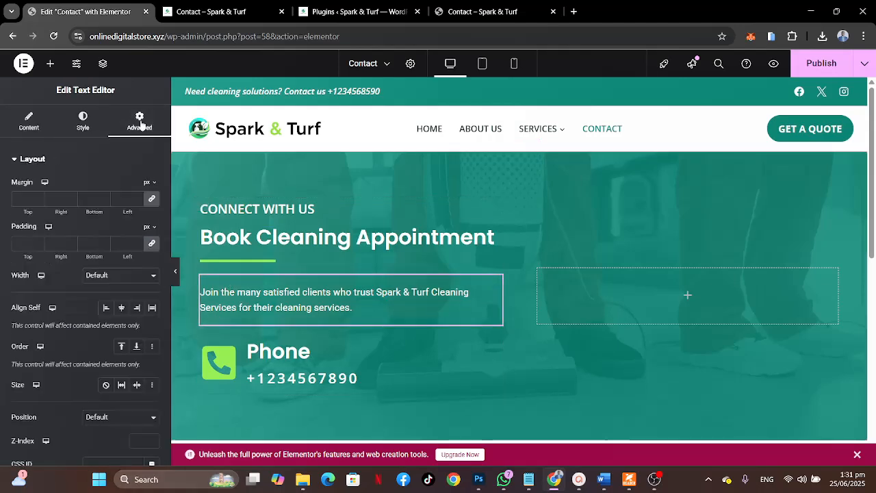
{"action": "left_click", "coordinate": [149, 200]}
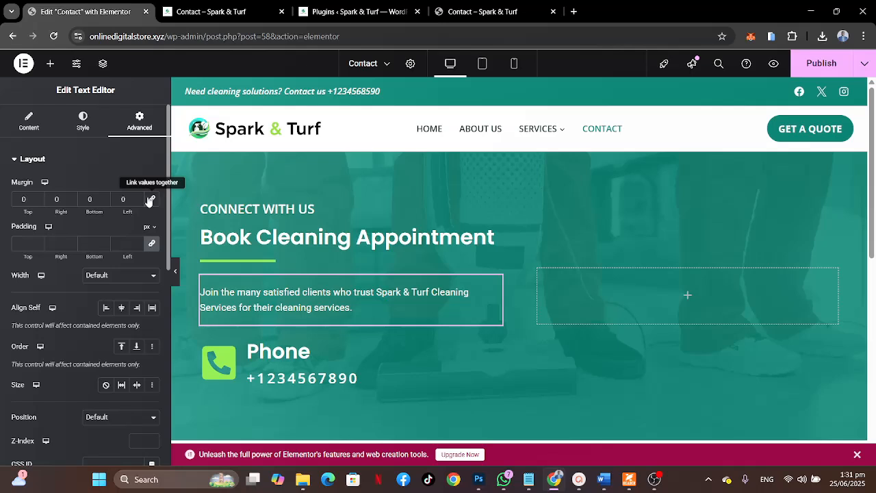
{"action": "left_click", "coordinate": [16, 197]}
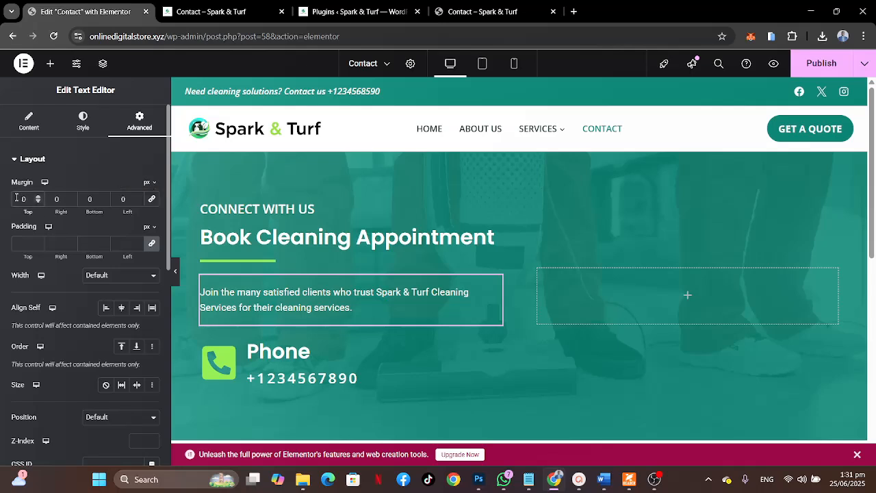
{"action": "type", "text": "-20"}
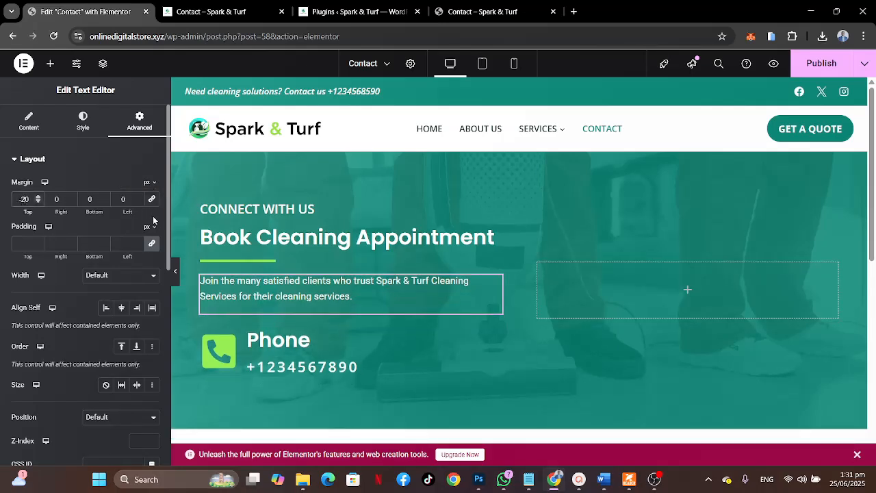
{"action": "left_click", "coordinate": [87, 200]}
{"action": "type", "text": "-2"}
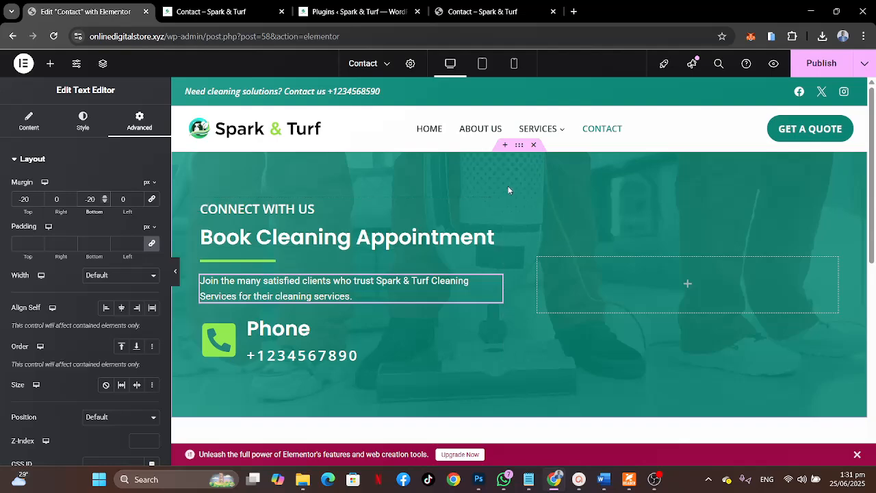
Compare the contact section with the reference page and check which plugins are installed on the WordPress site.
{"action": "left_click", "coordinate": [462, 12]}
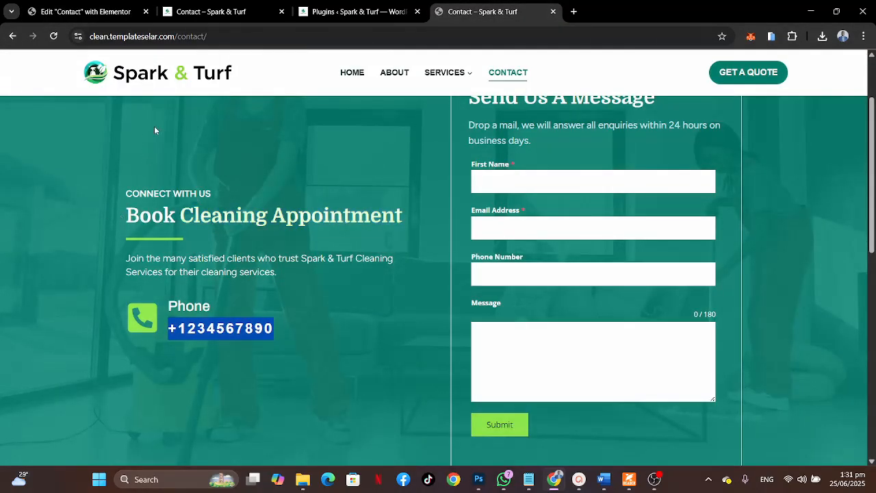
{"action": "left_click", "coordinate": [103, 8]}
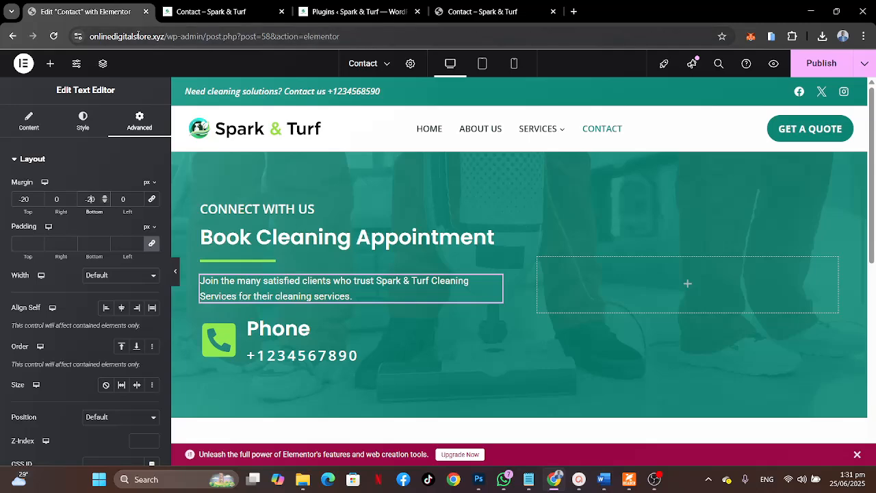
{"action": "left_click", "coordinate": [352, 11]}
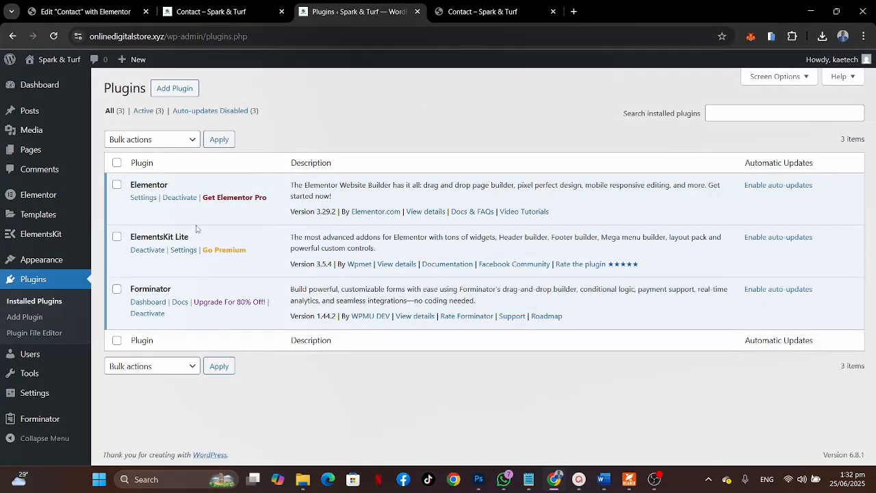
{"action": "left_click", "coordinate": [120, 12]}
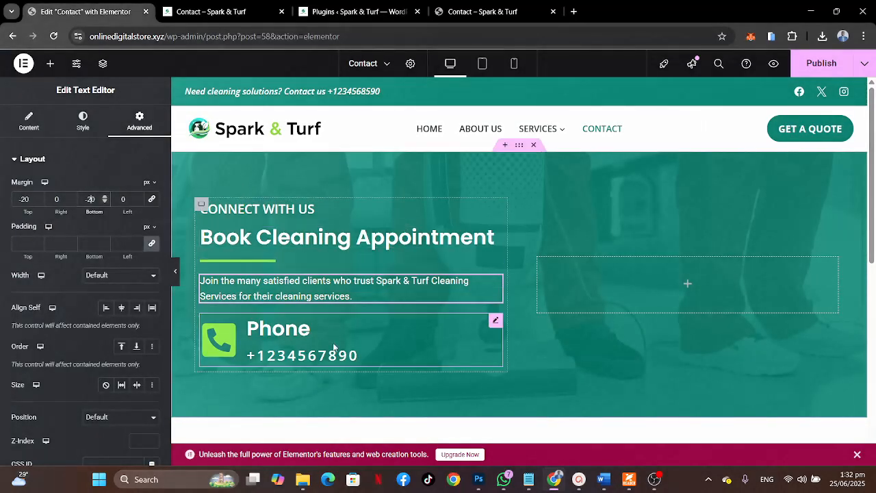
Search the widgets for "head" and insert the ElementsKit Heading widget between the green divider and the intro paragraph.
{"action": "scroll", "coordinate": [393, 333], "scroll_direction": "down", "scroll_amount": 1}
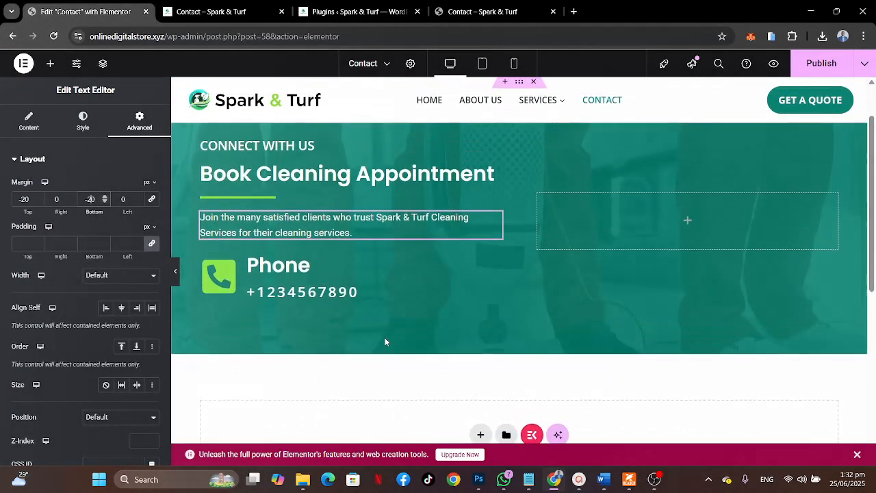
{"action": "left_click", "coordinate": [50, 63]}
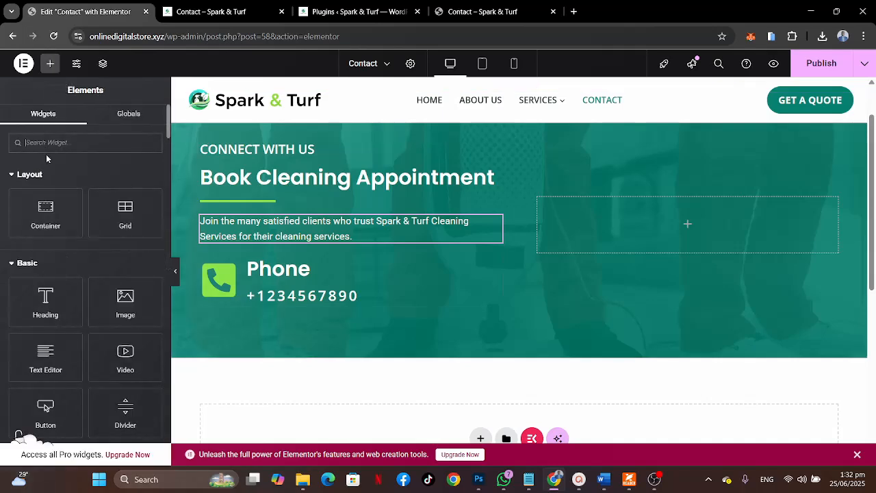
{"action": "type", "text": "heade"}
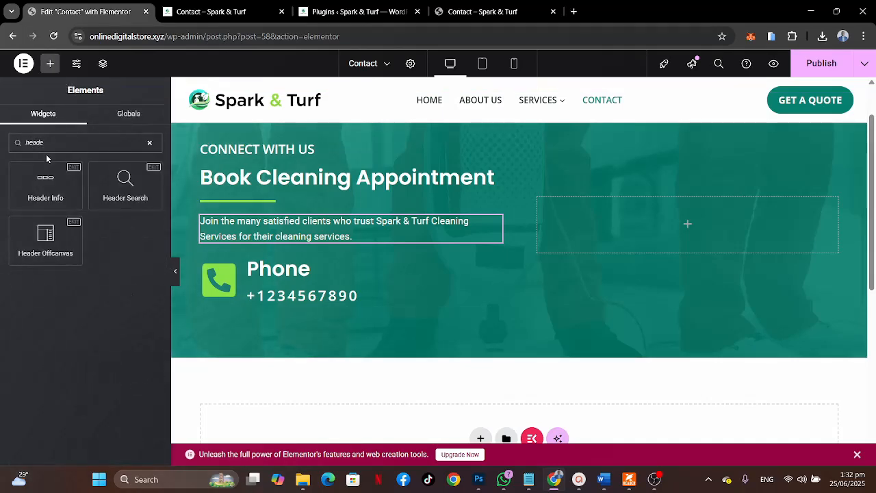
{"action": "key", "text": "BackSpace"}
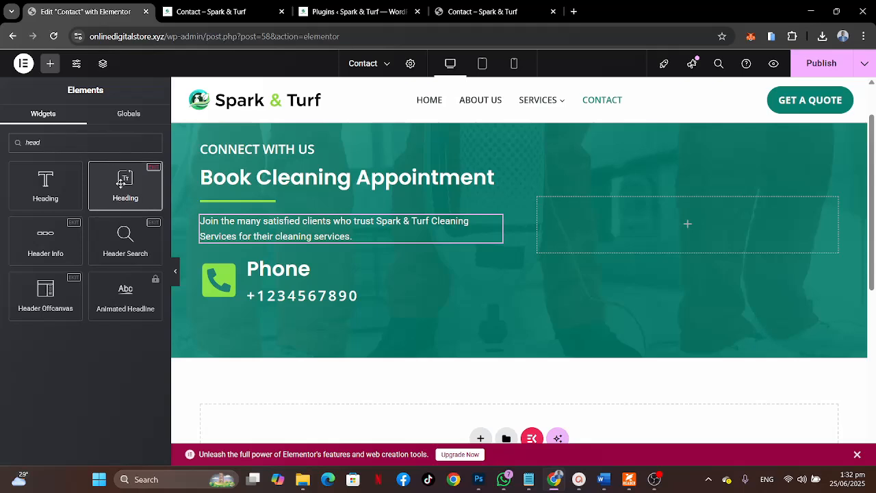
{"action": "left_click_drag", "start_coordinate": [120, 182], "coordinate": [291, 220]}
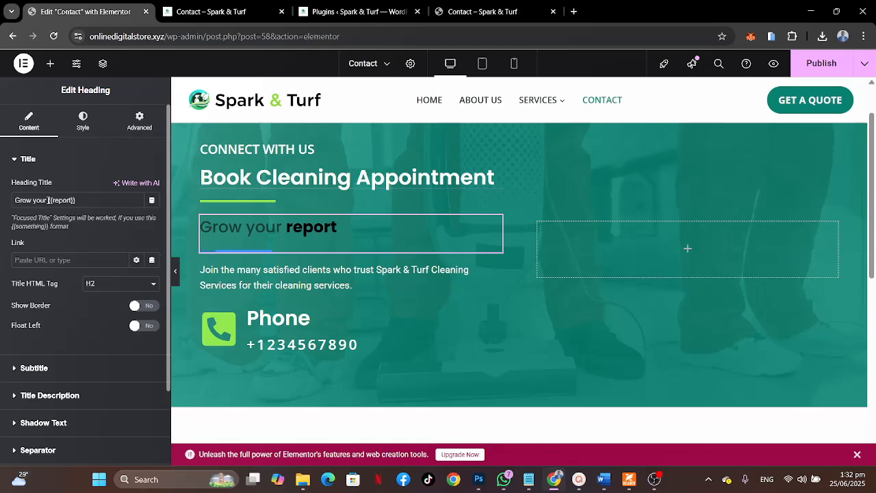
Set the new heading's title to "Book {{Cleaning Appointment}}" so that "Cleaning Appointment" is the focused title.
{"action": "left_click_drag", "start_coordinate": [44, 200], "coordinate": [1, 200]}
{"action": "type", "text": "Book"}
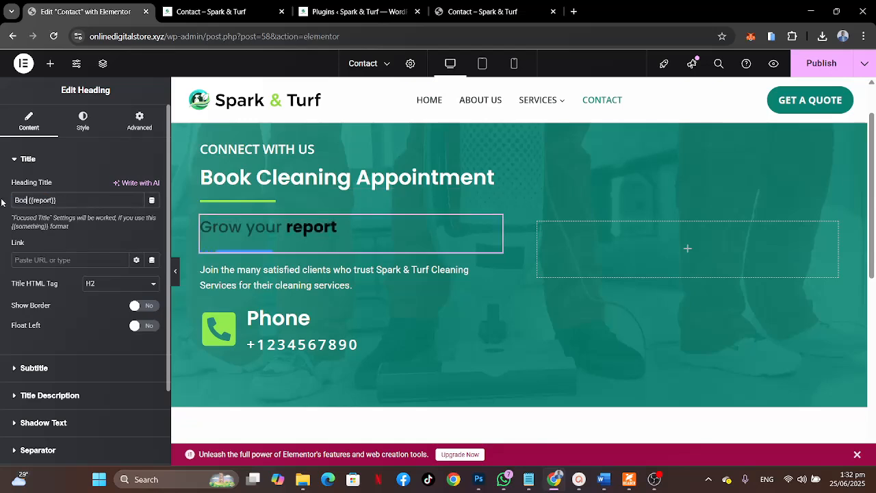
{"action": "left_click", "coordinate": [55, 200]}
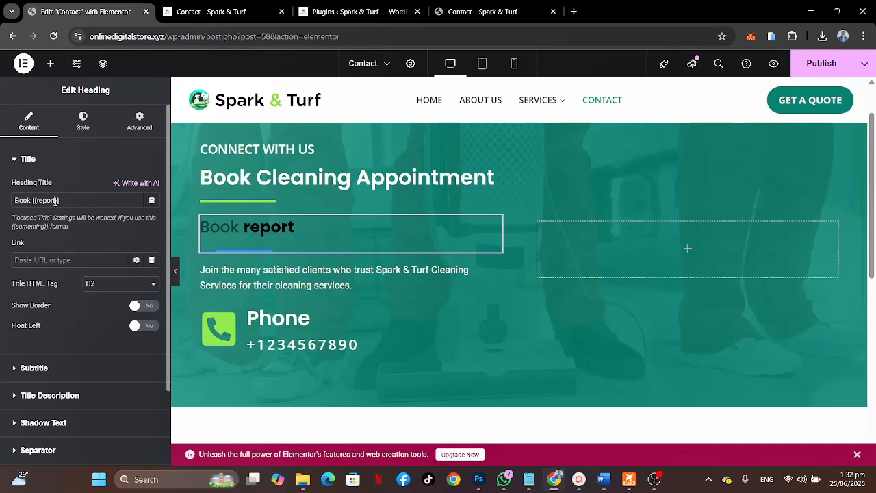
{"action": "key", "text": "BackSpace"}
{"action": "key", "text": "BackSpace"}
{"action": "key", "text": "BackSpace"}
{"action": "key", "text": "BackSpace"}
{"action": "key", "text": "BackSpace"}
{"action": "key", "text": "BackSpace"}
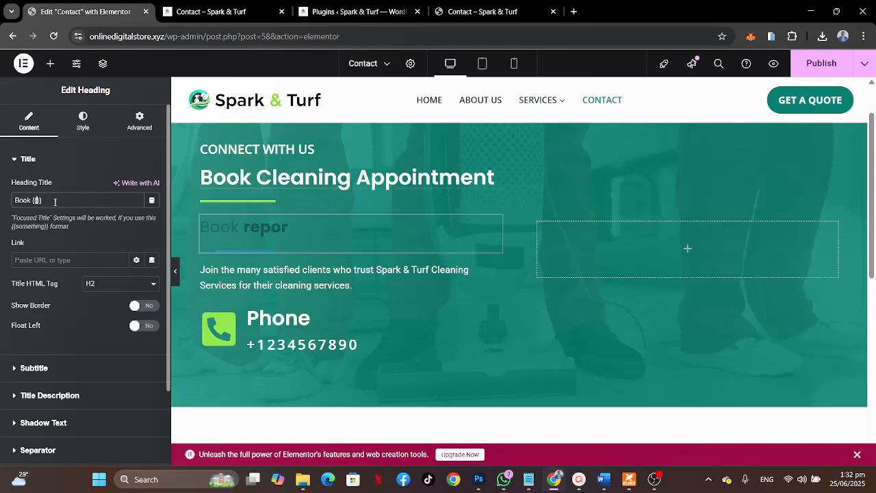
{"action": "type", "text": "Cleaning Appoin"}
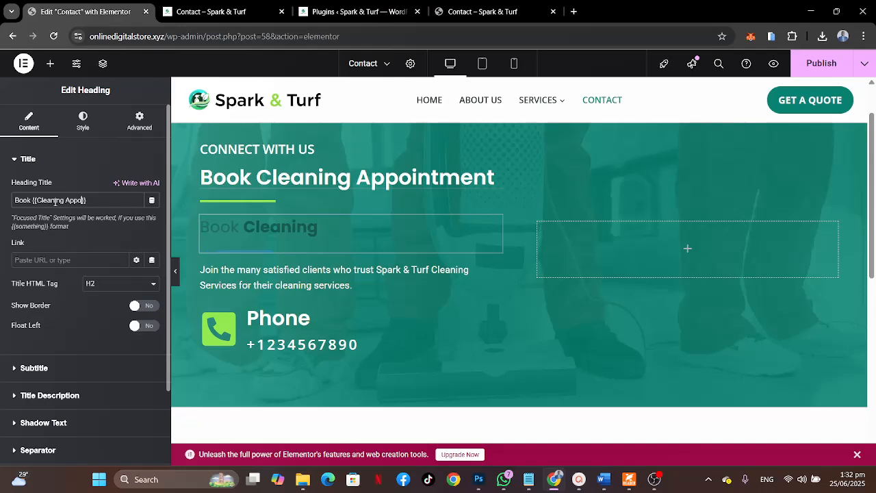
{"action": "type", "text": "tment"}
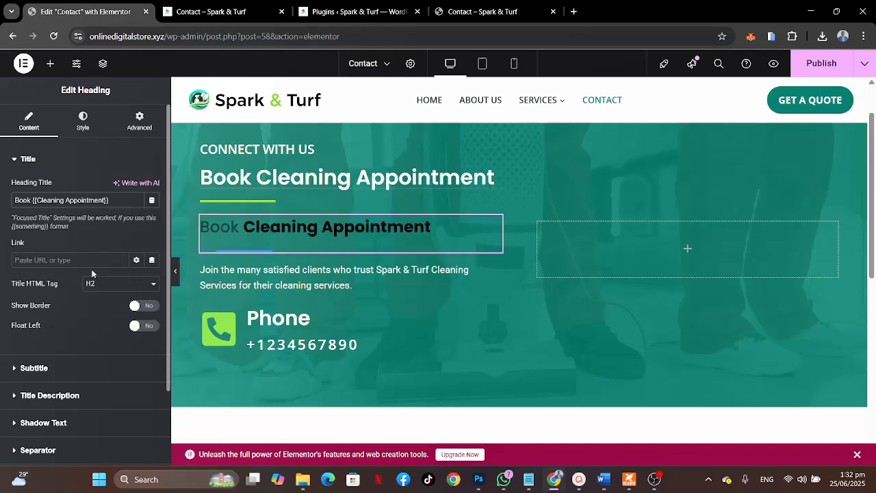
Show the new heading's subtitle and set its position to Before Title.
{"action": "left_click", "coordinate": [60, 367]}
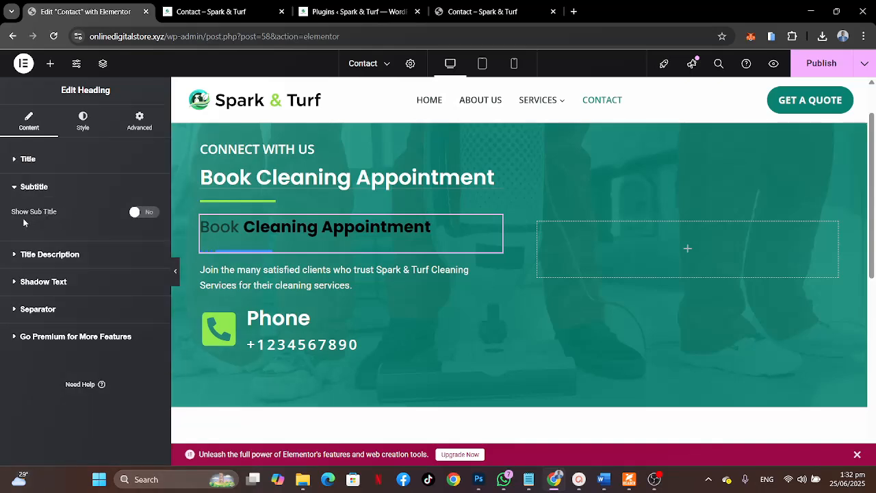
{"action": "left_click", "coordinate": [148, 213]}
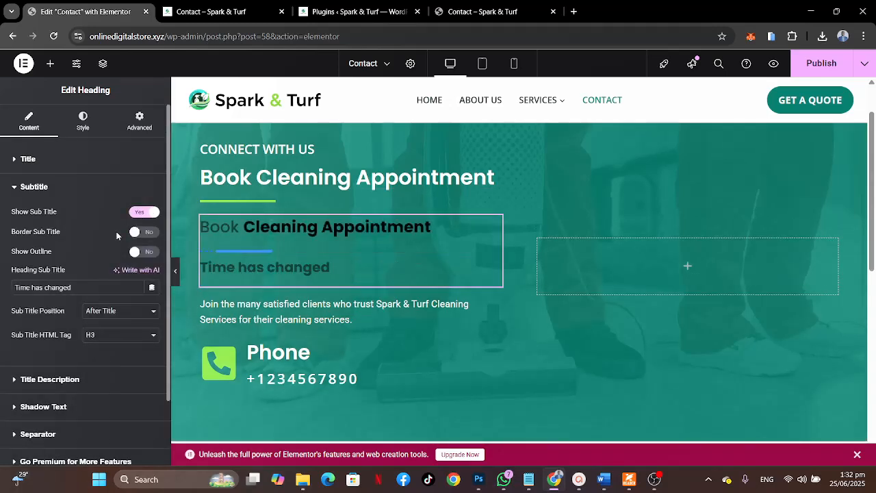
{"action": "left_click", "coordinate": [82, 288]}
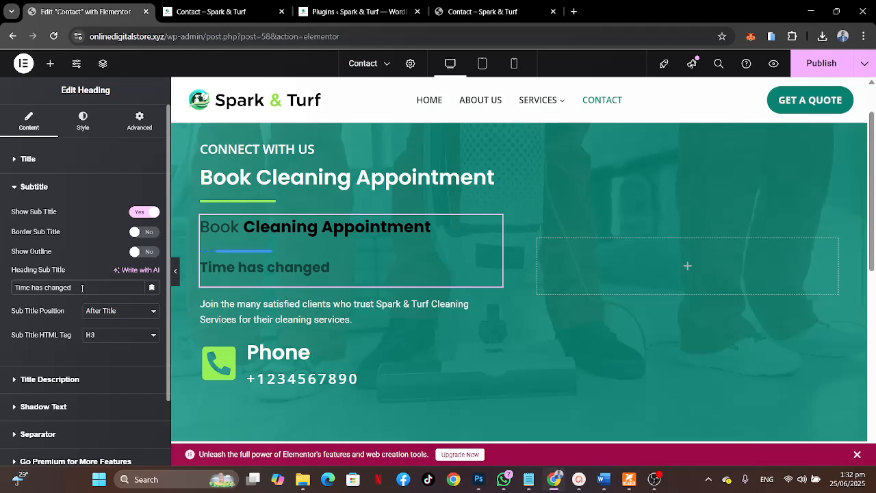
{"action": "left_click", "coordinate": [108, 312]}
{"action": "left_click", "coordinate": [109, 327]}
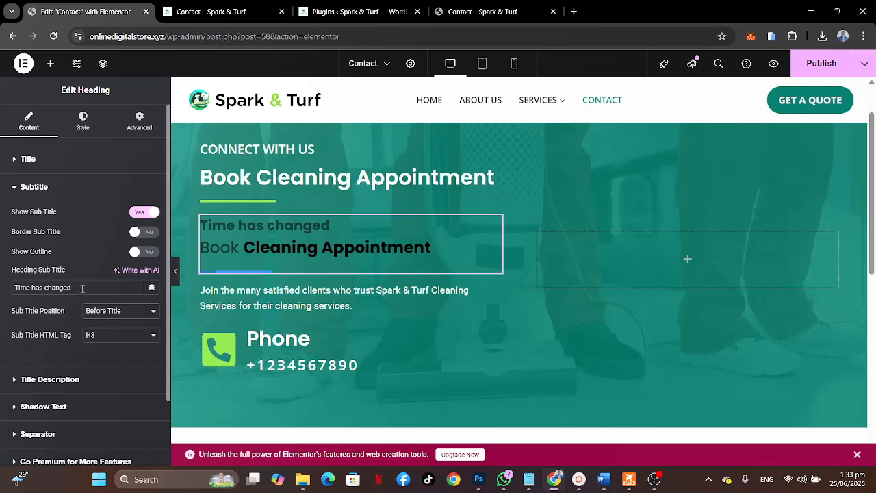
Replace the heading's placeholder subtitle with "CONNECT WITH US".
{"action": "left_click_drag", "start_coordinate": [72, 287], "coordinate": [1, 282]}
{"action": "type", "text": "COO"}
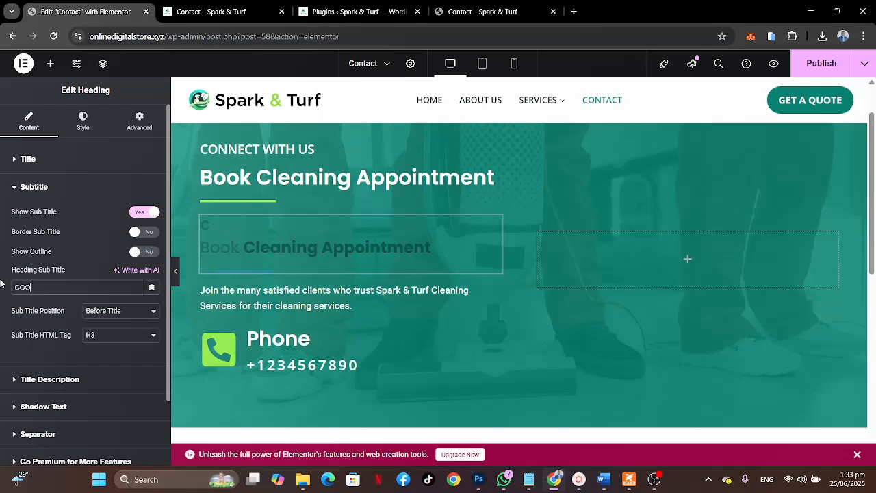
{"action": "key", "text": "BackSpace"}
{"action": "type", "text": "NNECT WITH"}
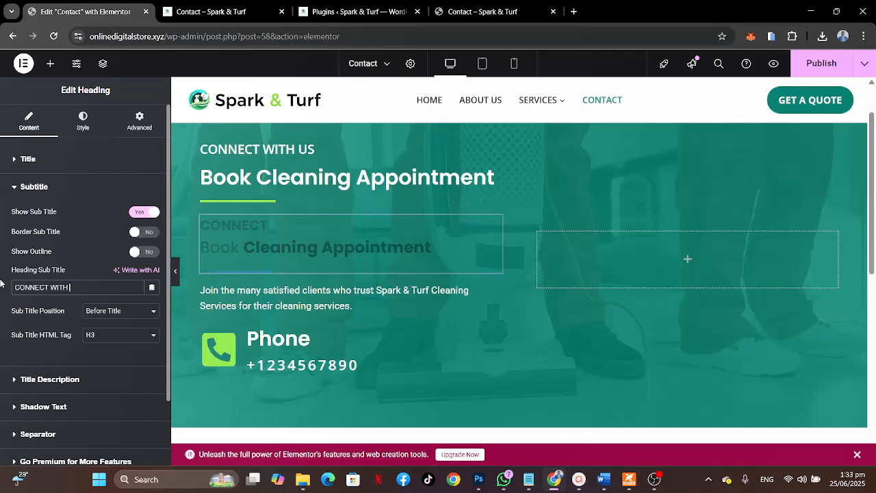
{"action": "type", "text": " US"}
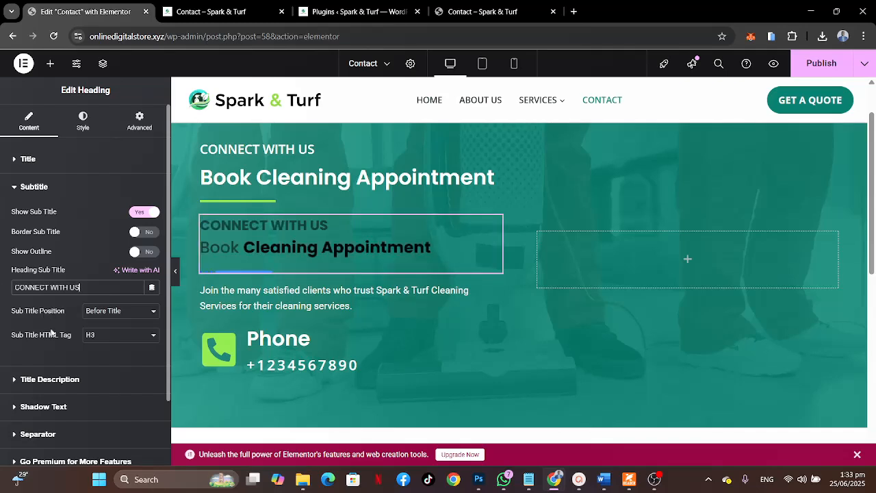
Enable the title description for the new heading widget.
{"action": "right_click", "coordinate": [53, 379]}
{"action": "left_click", "coordinate": [45, 378]}
{"action": "left_click", "coordinate": [43, 378]}
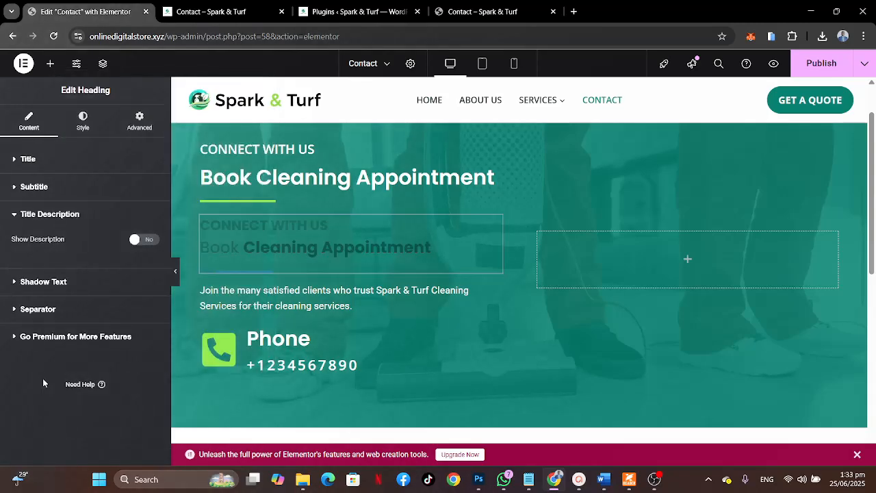
{"action": "left_click", "coordinate": [147, 241]}
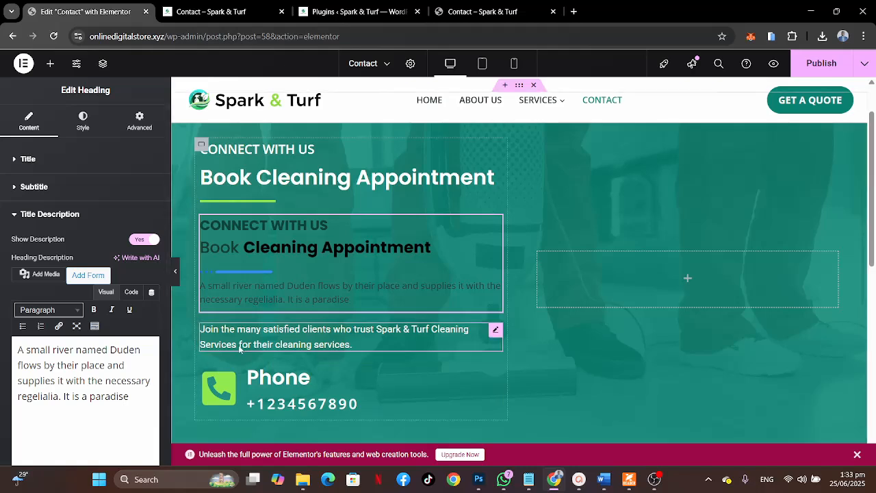
Replace the heading's placeholder description with the text copied from the intro paragraph, and compare the result with the reference page.
{"action": "left_click", "coordinate": [355, 336]}
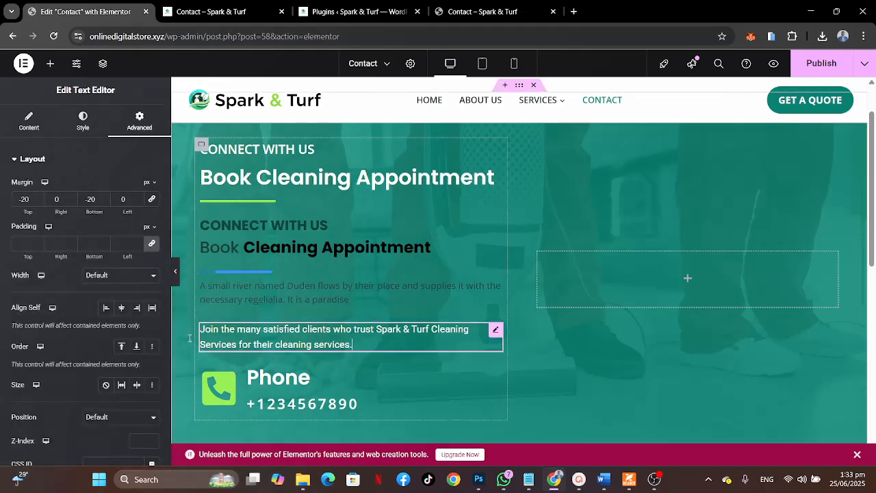
{"action": "left_click", "coordinate": [28, 120]}
{"action": "triple_click", "coordinate": [66, 288]}
{"action": "key", "text": "ctrl+c"}
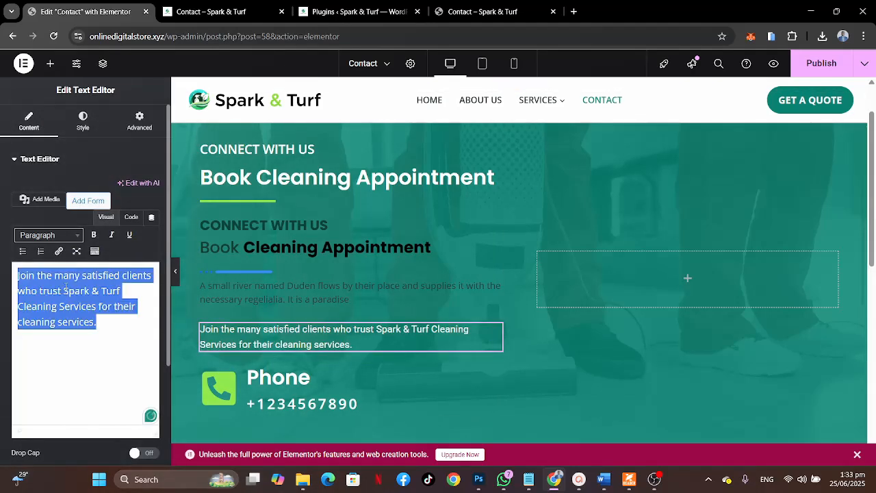
{"action": "left_click", "coordinate": [239, 236]}
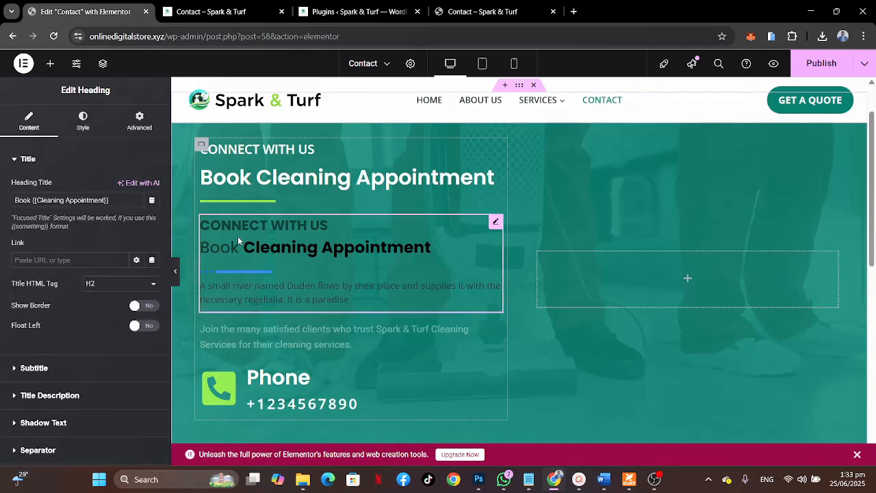
{"action": "scroll", "coordinate": [45, 285], "scroll_direction": "down", "scroll_amount": 3}
{"action": "left_click", "coordinate": [43, 299]}
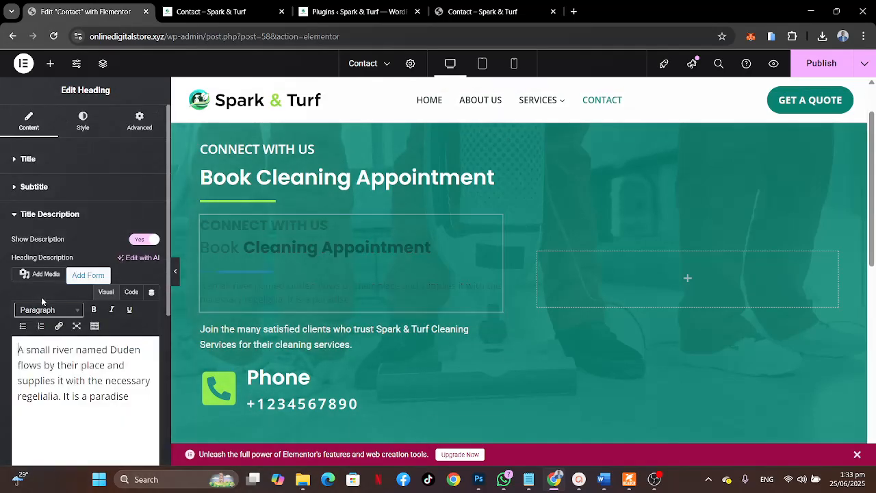
{"action": "triple_click", "coordinate": [49, 363]}
{"action": "key", "text": "ctrl+v"}
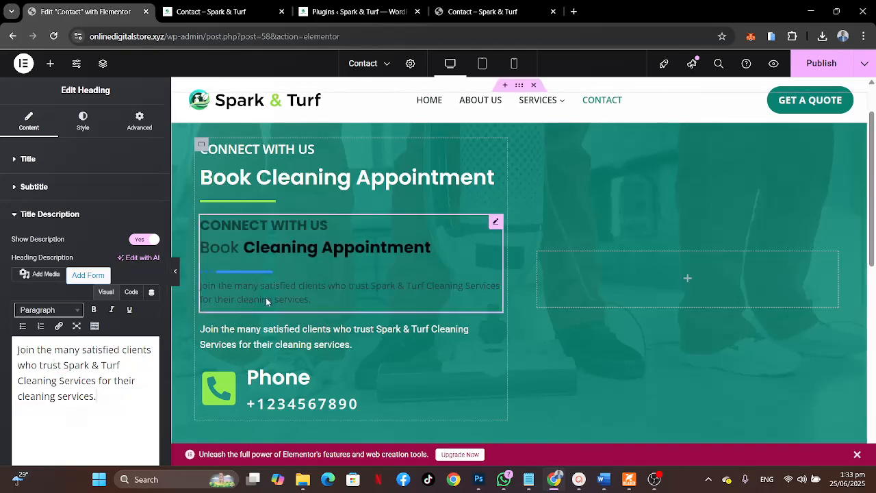
{"action": "left_click", "coordinate": [479, 7]}
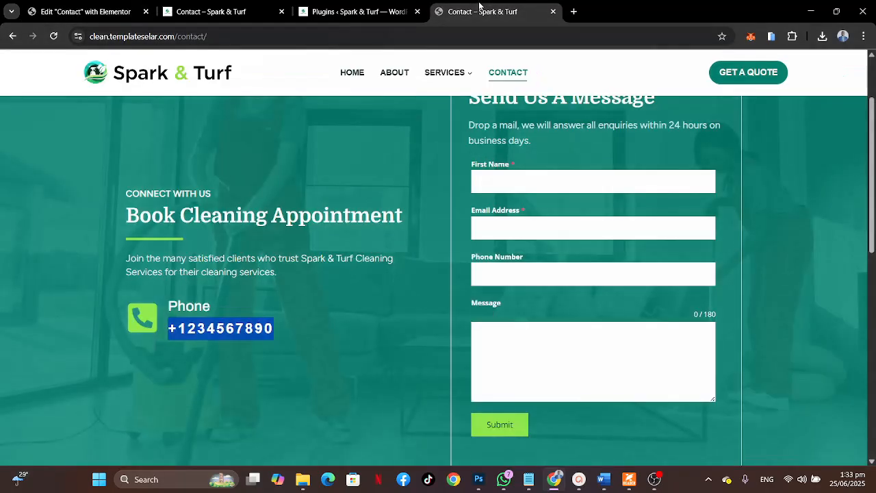
{"action": "left_click", "coordinate": [86, 12]}
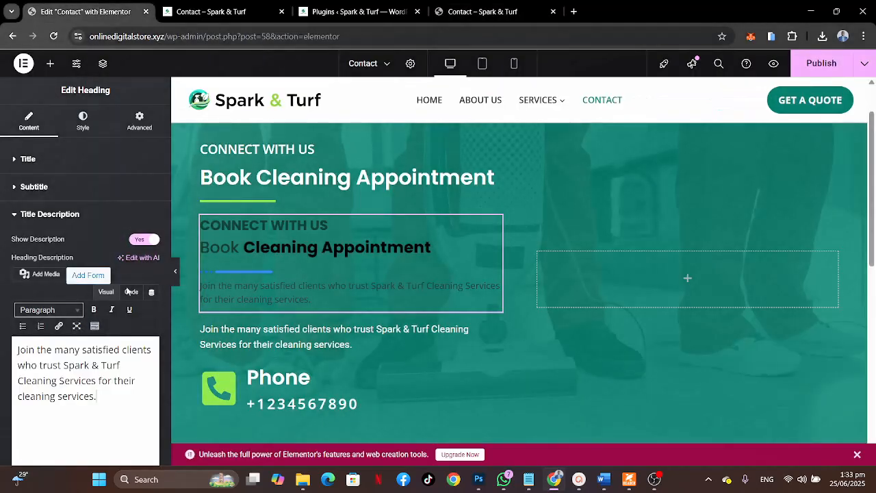
Check the separator on the reference page and set the new heading's separator style to Solid.
{"action": "left_click", "coordinate": [76, 218]}
{"action": "left_click", "coordinate": [62, 271]}
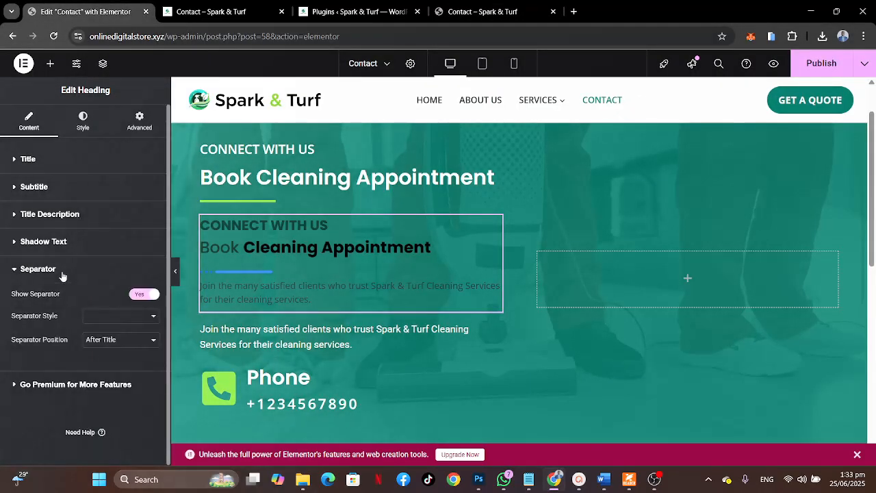
{"action": "left_click", "coordinate": [467, 11]}
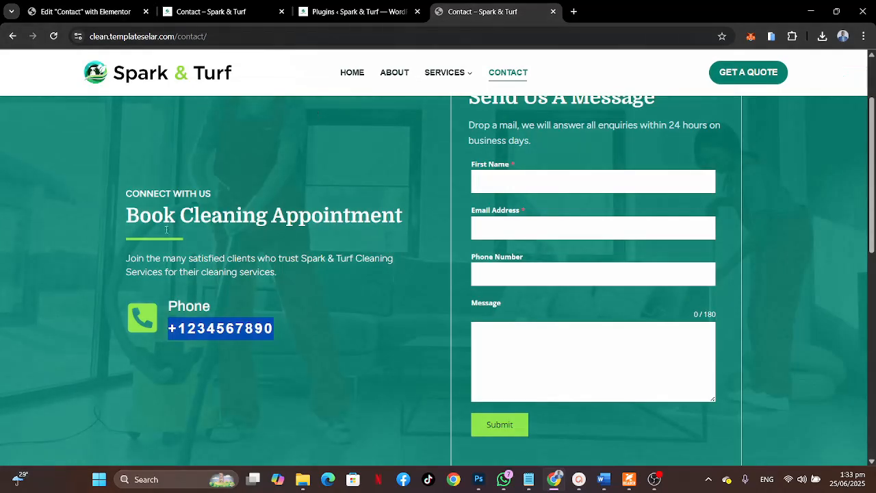
{"action": "left_click", "coordinate": [86, 13]}
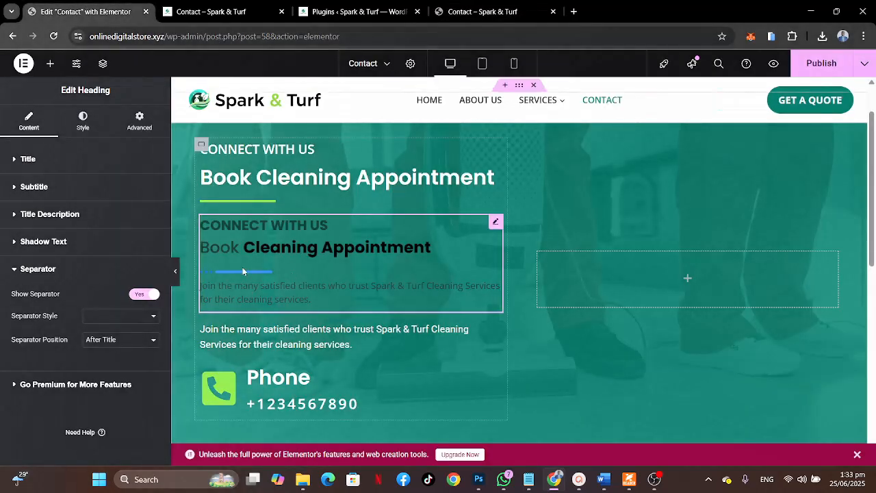
{"action": "left_click", "coordinate": [102, 320]}
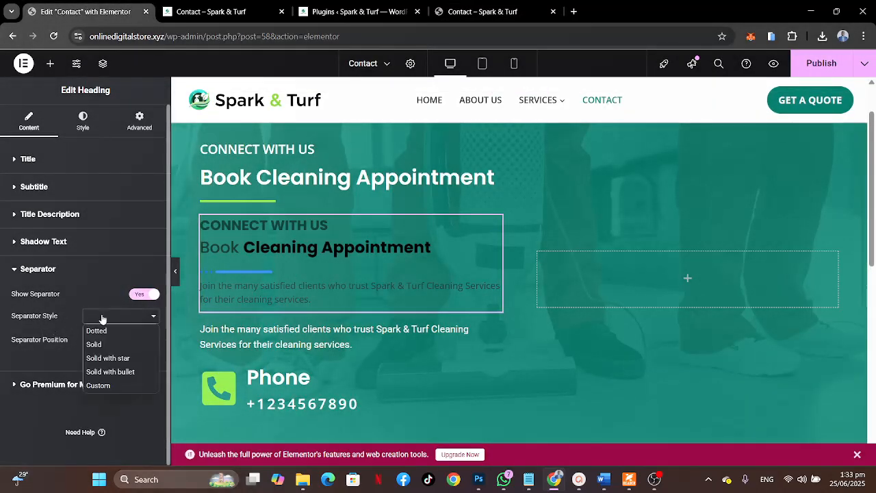
{"action": "left_click", "coordinate": [99, 344]}
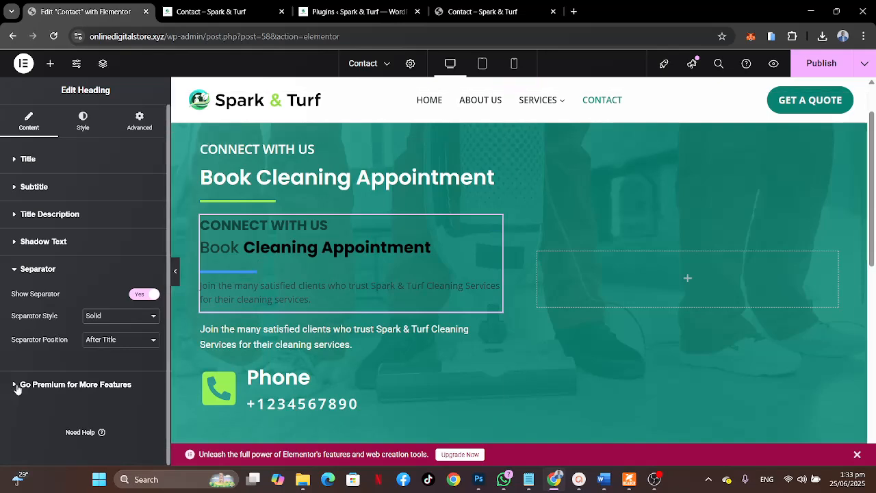
Set the new heading's subtitle color to the global color White or offwhite.
{"action": "left_click", "coordinate": [82, 121]}
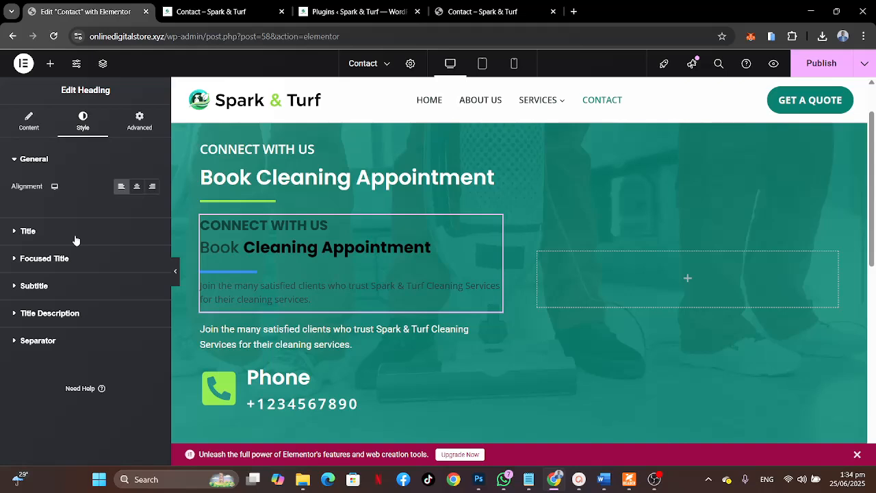
{"action": "left_click", "coordinate": [57, 287]}
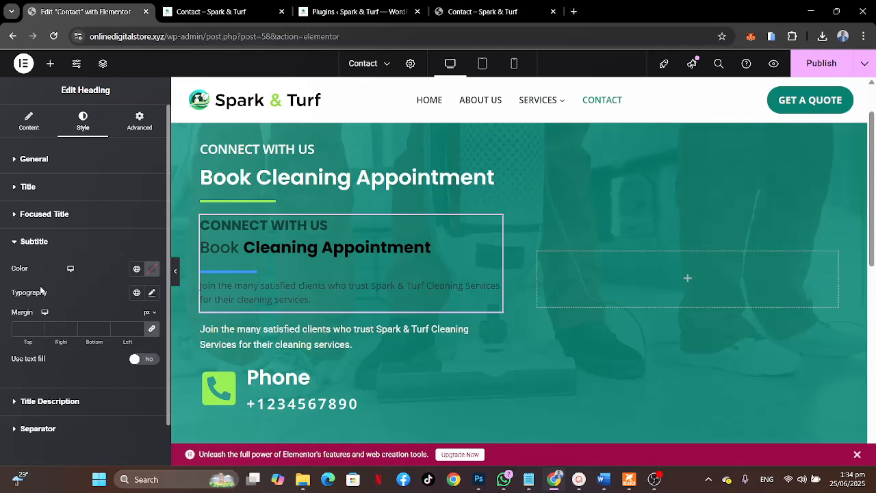
{"action": "left_click", "coordinate": [137, 270]}
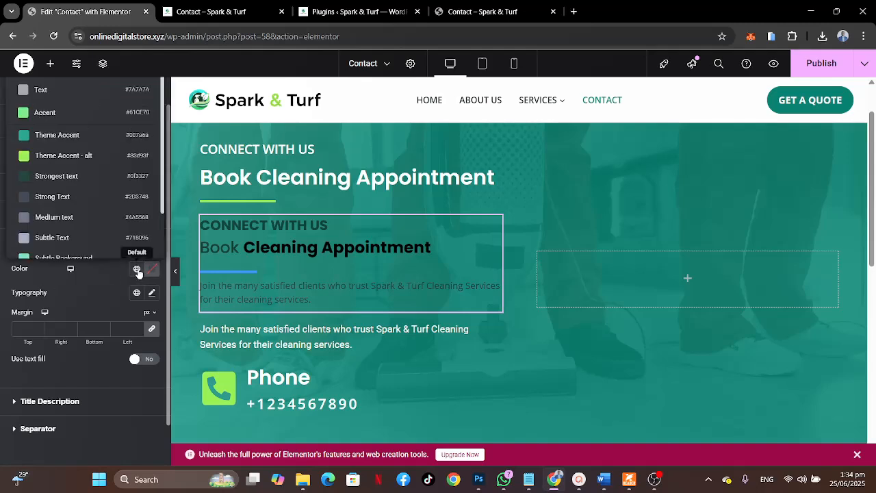
{"action": "scroll", "coordinate": [102, 254], "scroll_direction": "down", "scroll_amount": 2}
{"action": "left_click", "coordinate": [95, 246]}
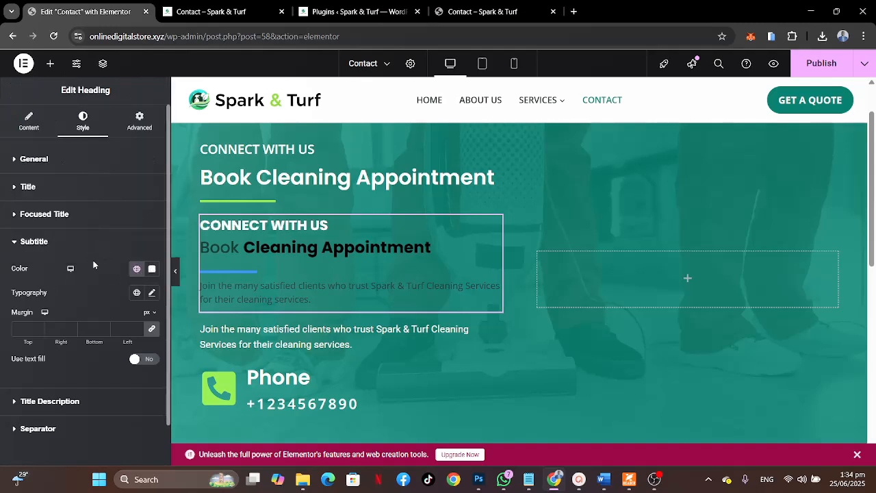
Set the subtitle's typography to the Poppins family, size 20 px and weight 500 (Medium).
{"action": "left_click", "coordinate": [153, 294]}
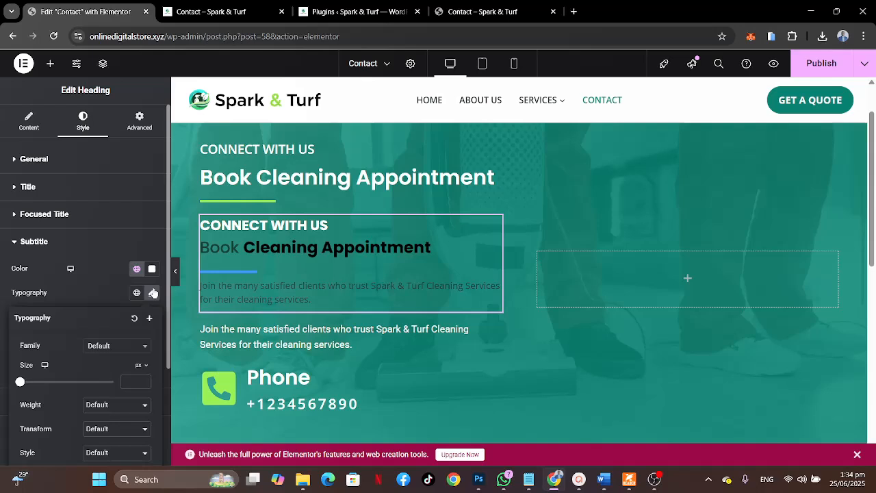
{"action": "left_click", "coordinate": [121, 349]}
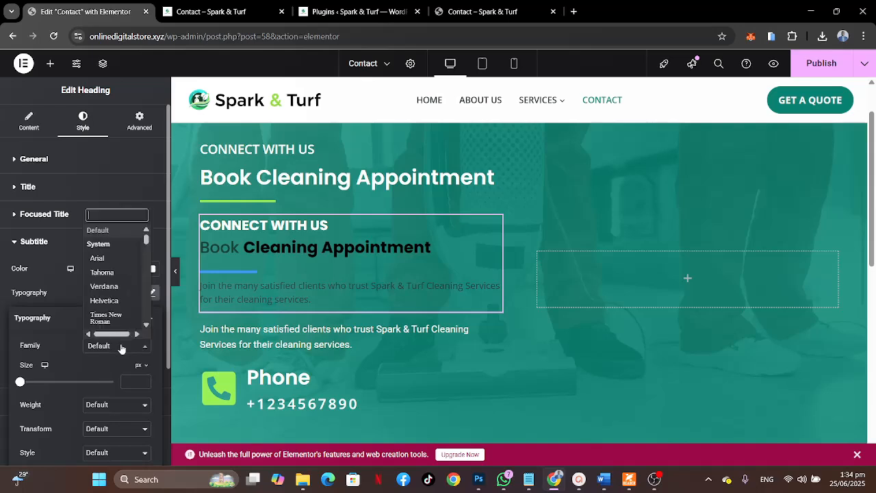
{"action": "type", "text": "poppins"}
{"action": "left_click", "coordinate": [114, 332]}
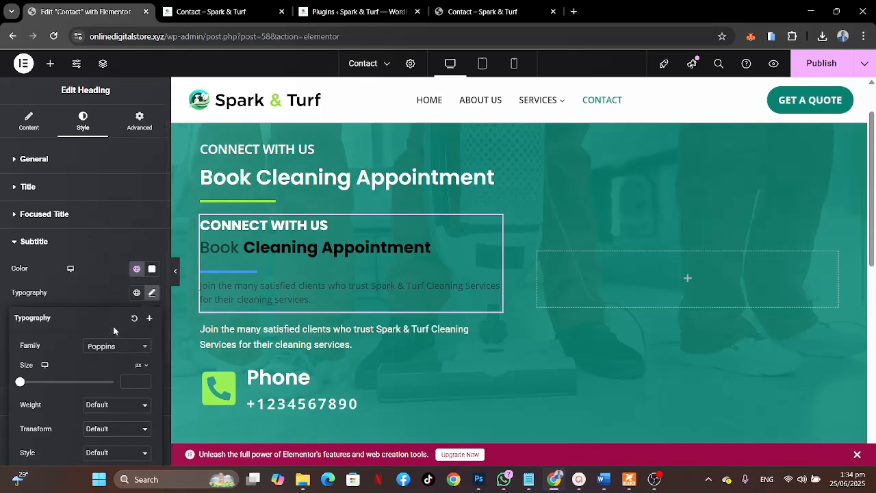
{"action": "left_click", "coordinate": [127, 381]}
{"action": "type", "text": "20"}
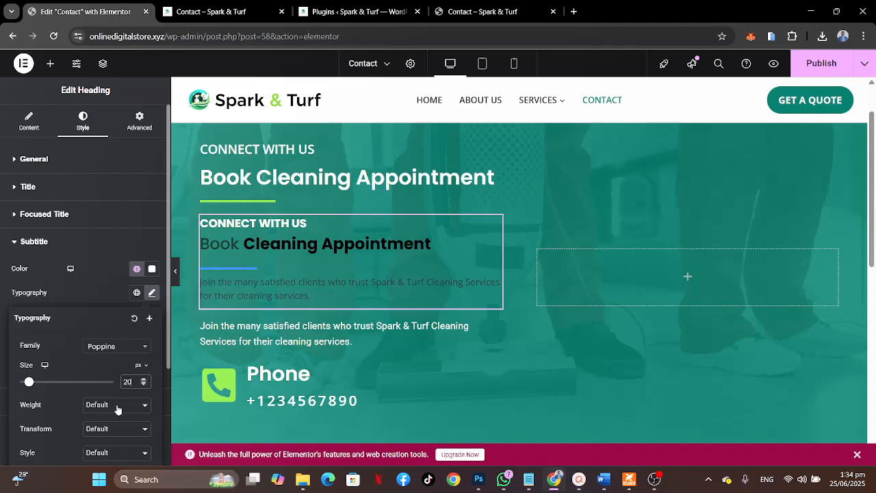
{"action": "left_click", "coordinate": [117, 408]}
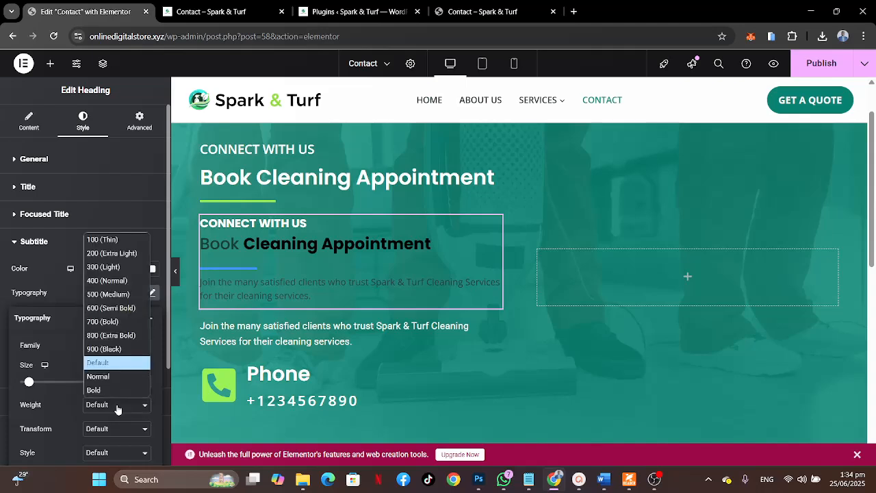
{"action": "left_click", "coordinate": [114, 296]}
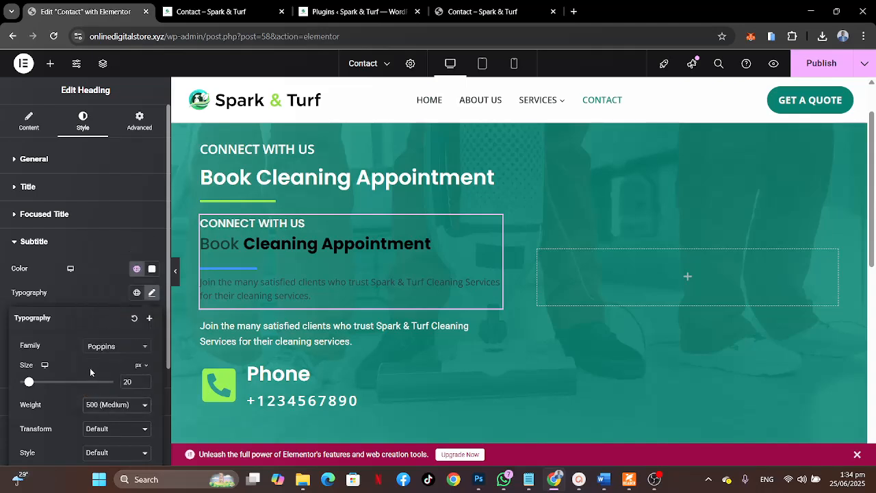
{"action": "left_click", "coordinate": [87, 291]}
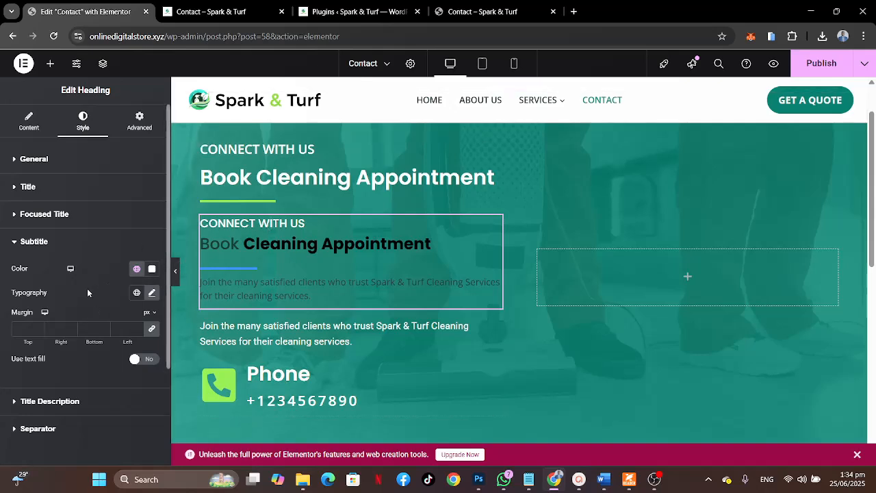
Set the new heading's focused title color to the global color White or offwhite.
{"action": "scroll", "coordinate": [90, 316], "scroll_direction": "down", "scroll_amount": 1}
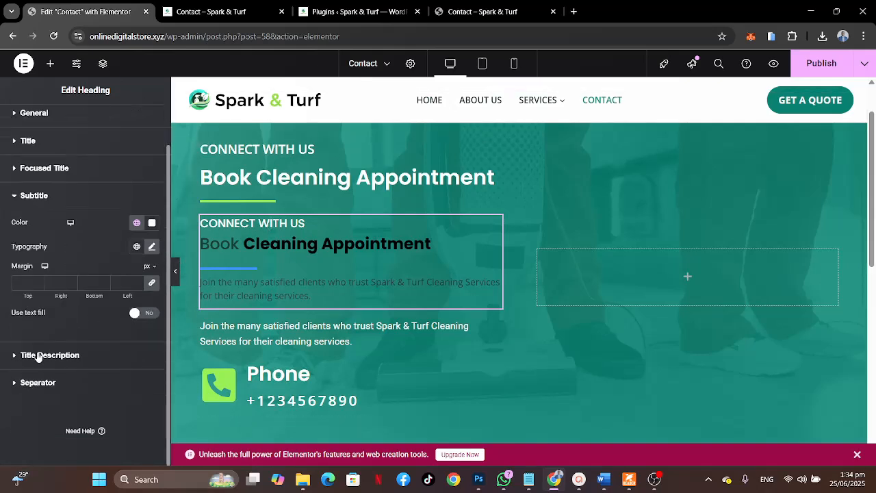
{"action": "left_click", "coordinate": [89, 171]}
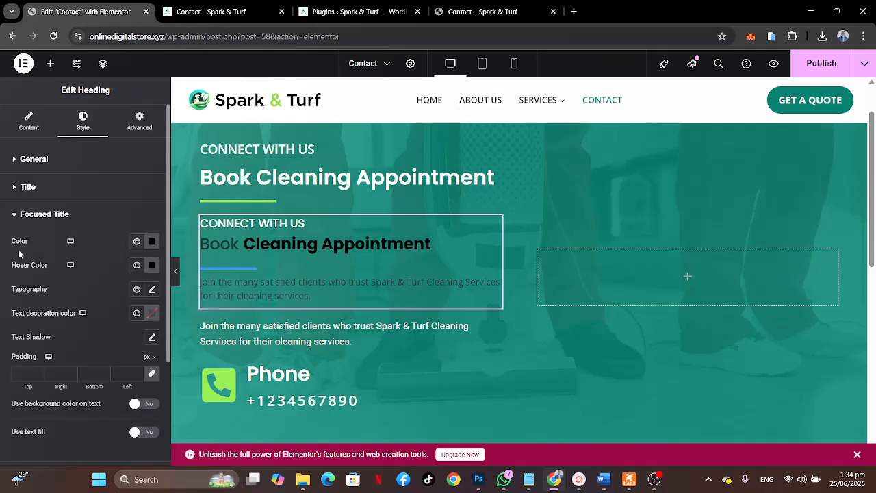
{"action": "left_click", "coordinate": [136, 241]}
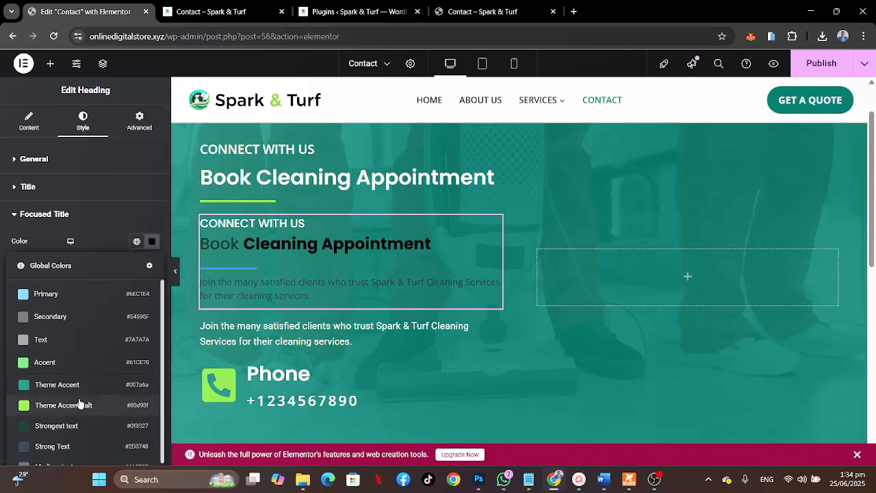
{"action": "scroll", "coordinate": [80, 404], "scroll_direction": "down", "scroll_amount": 1}
{"action": "scroll", "coordinate": [95, 235], "scroll_direction": "down", "scroll_amount": 2}
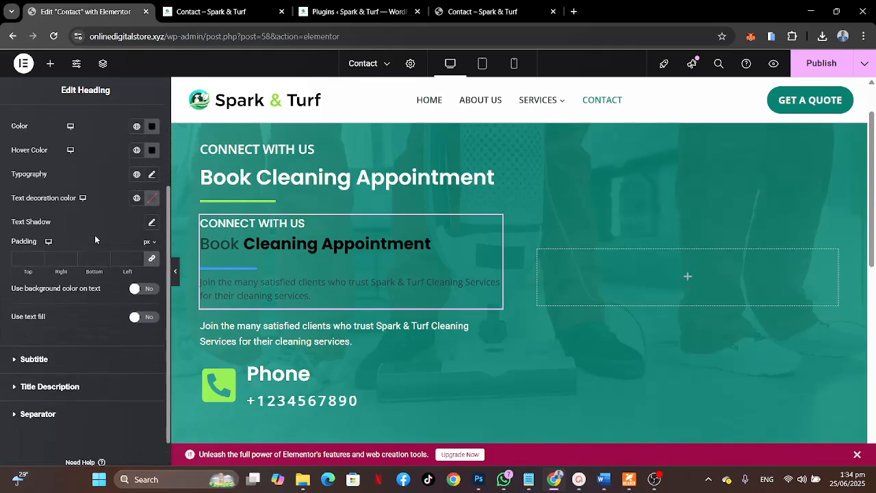
{"action": "left_click", "coordinate": [136, 112]}
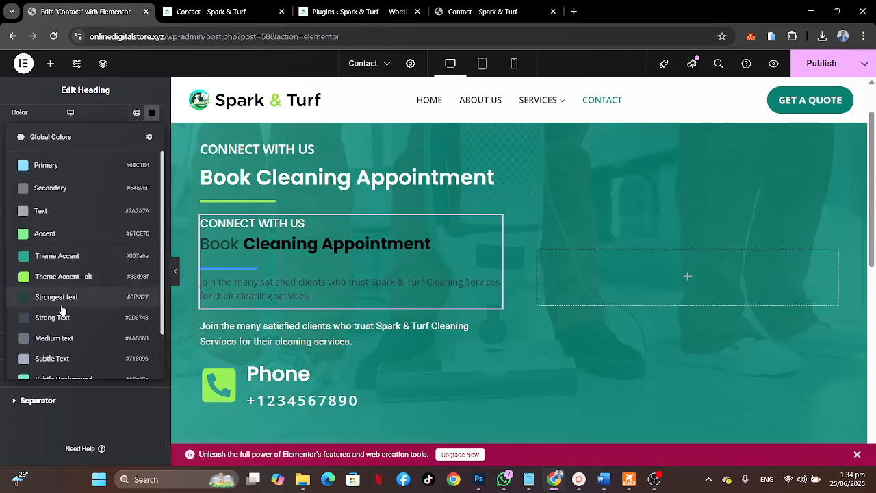
{"action": "scroll", "coordinate": [61, 310], "scroll_direction": "down", "scroll_amount": 1}
{"action": "left_click", "coordinate": [49, 363]}
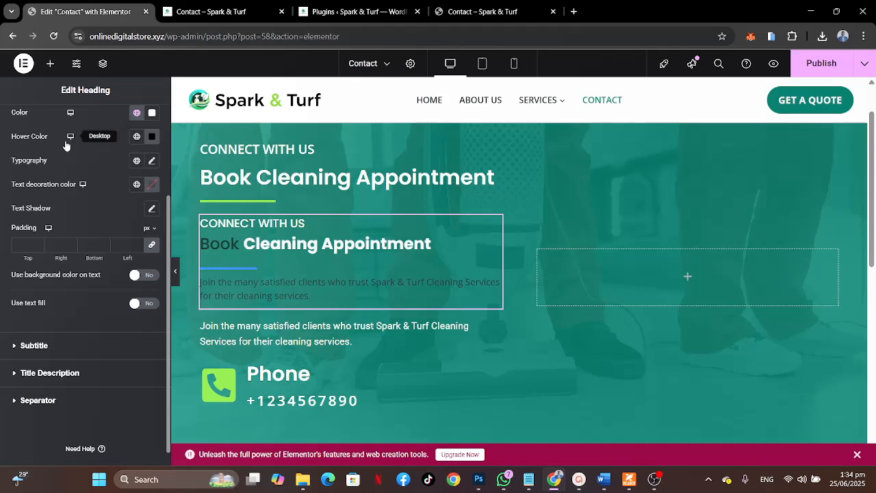
Set the focused title's hover color to Theme Accent - alt and compare the heading with the reference page.
{"action": "left_click", "coordinate": [137, 136]}
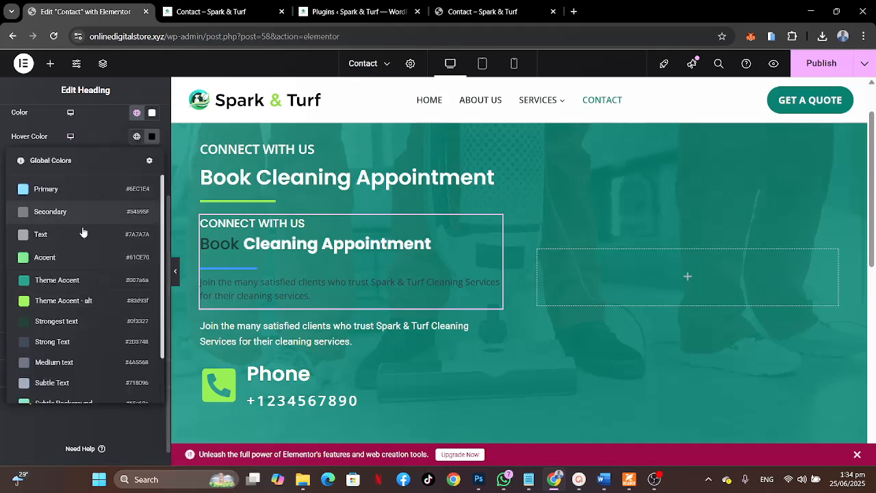
{"action": "left_click", "coordinate": [58, 301]}
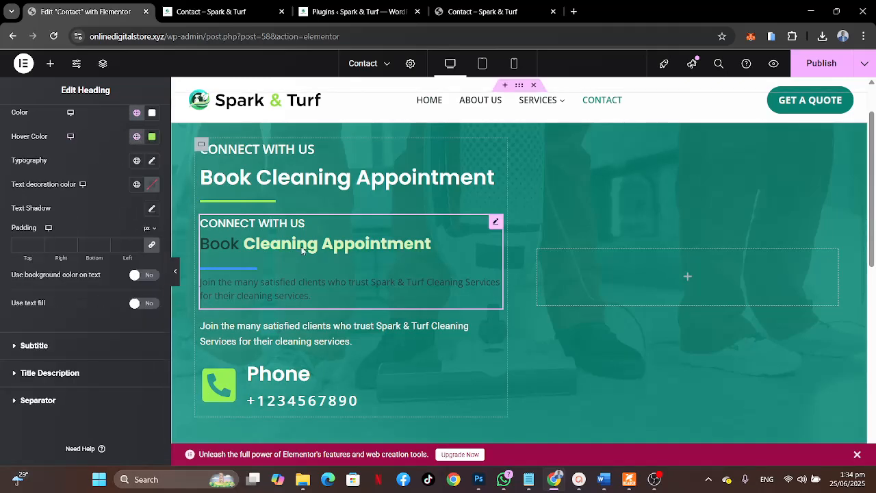
{"action": "left_click", "coordinate": [437, 16]}
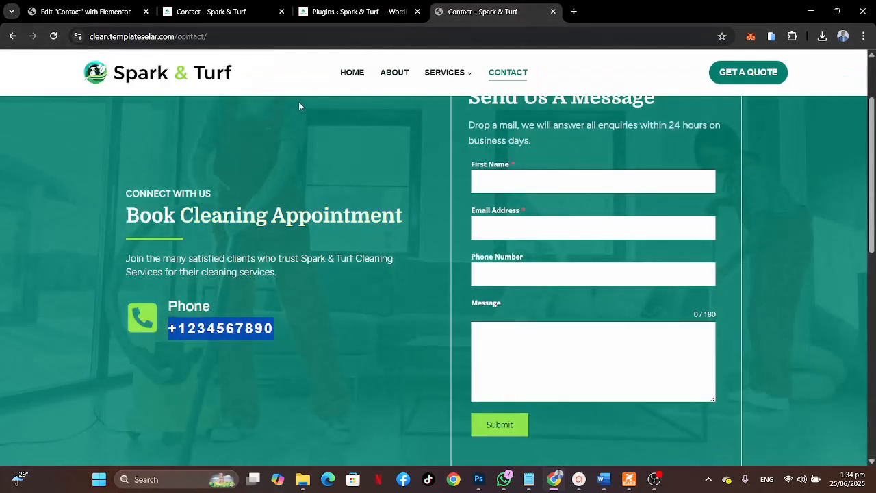
{"action": "left_click", "coordinate": [84, 12]}
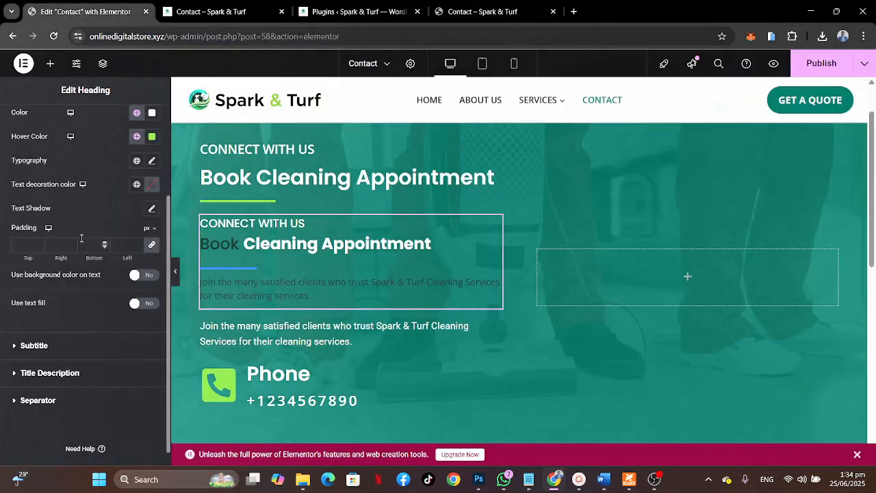
Set the new heading's main title color to the global color White or offwhite.
{"action": "scroll", "coordinate": [79, 207], "scroll_direction": "up", "scroll_amount": 2}
{"action": "scroll", "coordinate": [79, 206], "scroll_direction": "down", "scroll_amount": 2}
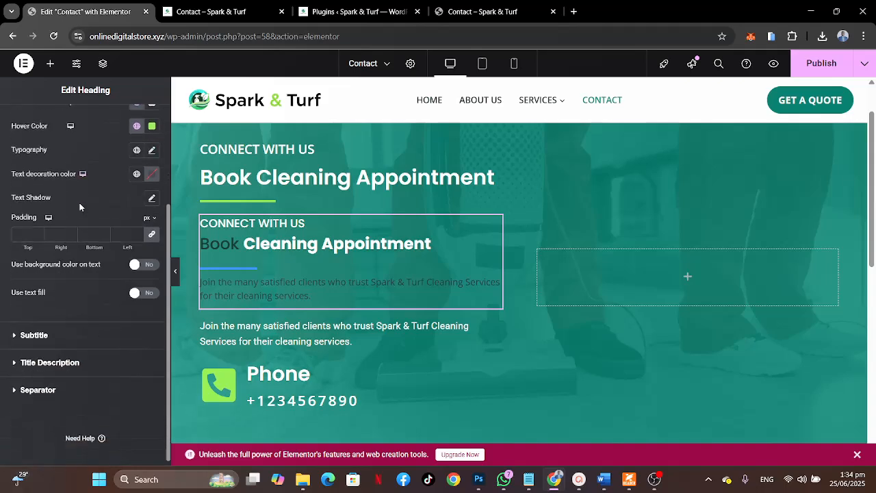
{"action": "left_click", "coordinate": [50, 331]}
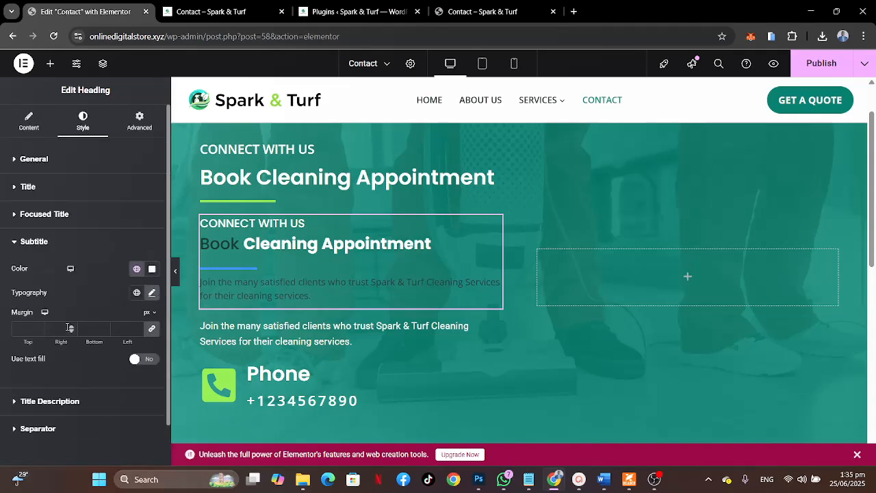
{"action": "left_click", "coordinate": [74, 190]}
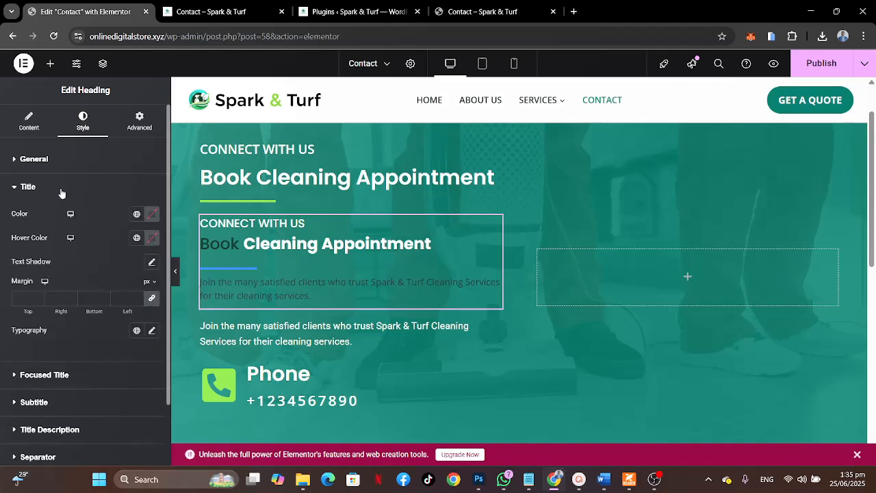
{"action": "left_click", "coordinate": [136, 215]}
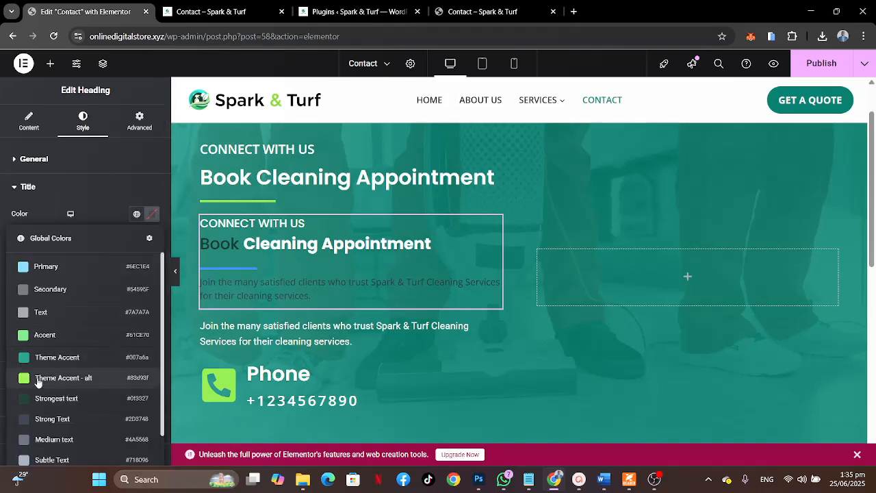
{"action": "scroll", "coordinate": [64, 338], "scroll_direction": "down", "scroll_amount": 1}
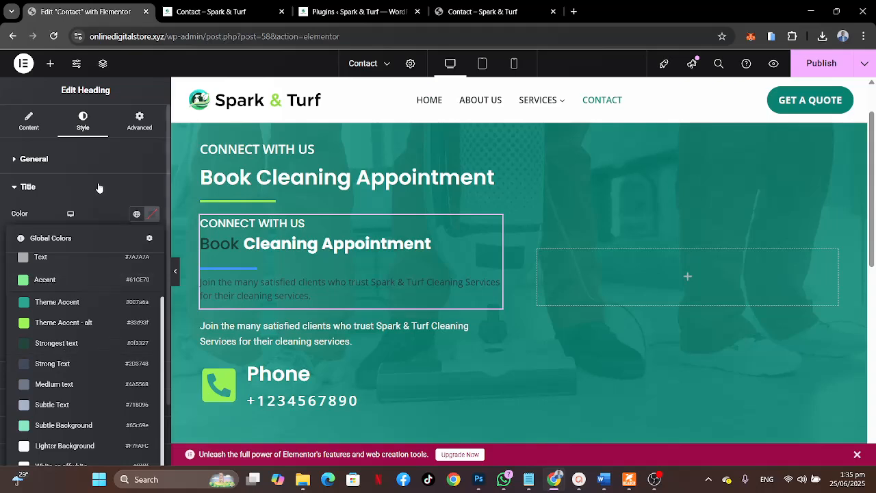
{"action": "left_click", "coordinate": [98, 210]}
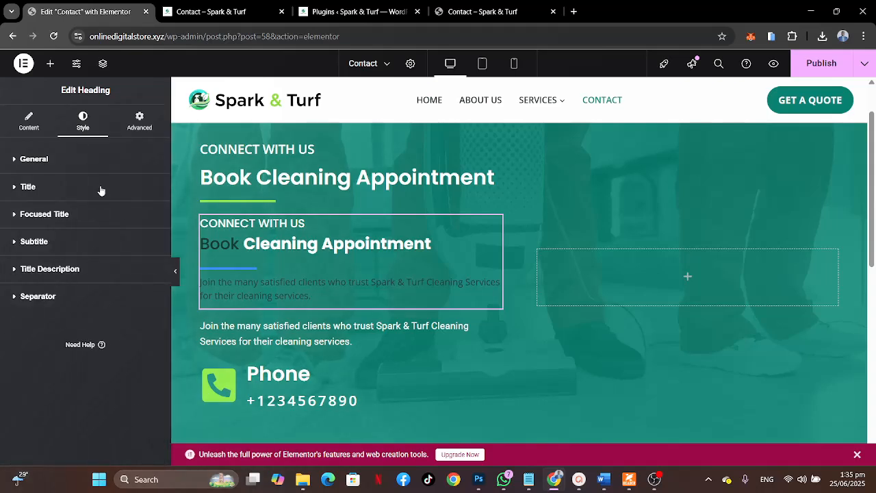
{"action": "left_click", "coordinate": [101, 190]}
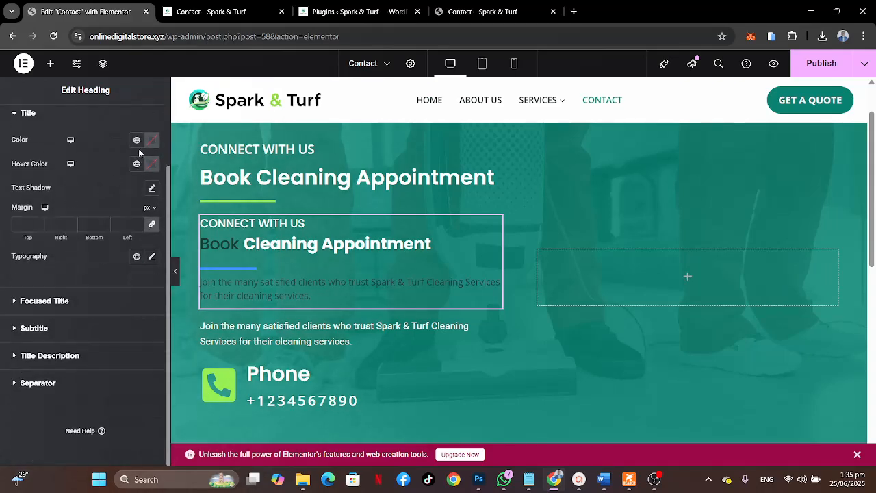
{"action": "left_click", "coordinate": [135, 142]}
{"action": "scroll", "coordinate": [68, 335], "scroll_direction": "down", "scroll_amount": 2}
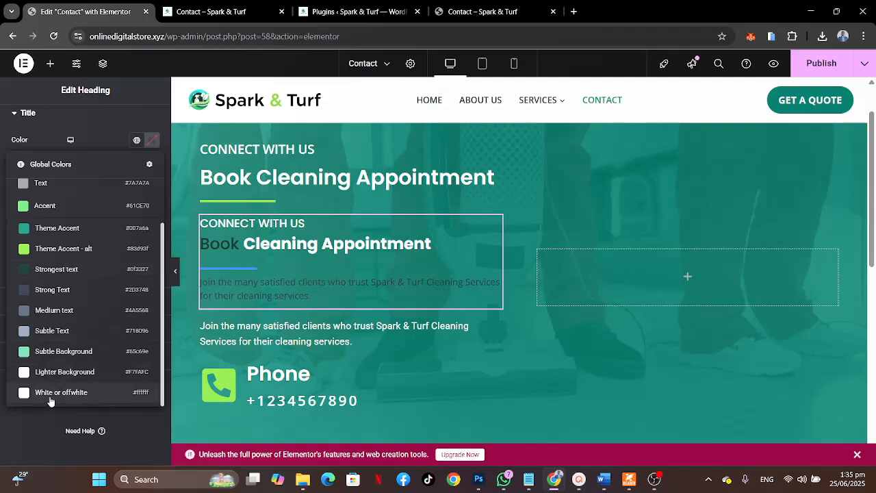
{"action": "left_click", "coordinate": [50, 395]}
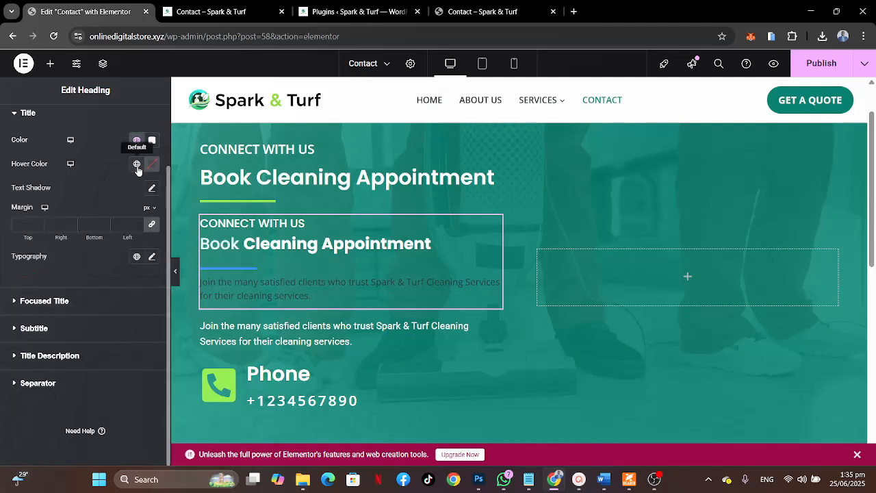
Set the new heading's main title hover color to the global color White or offwhite.
{"action": "left_click", "coordinate": [137, 164]}
{"action": "scroll", "coordinate": [91, 342], "scroll_direction": "down", "scroll_amount": 2}
{"action": "left_click", "coordinate": [59, 421]}
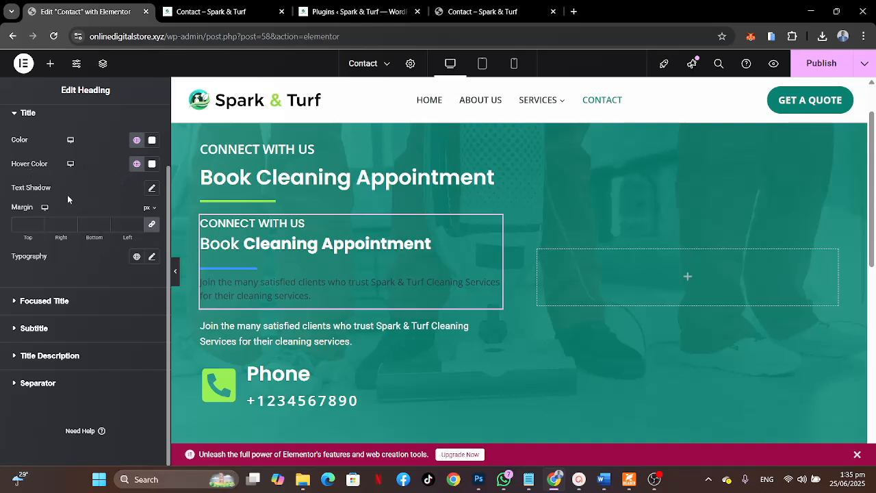
Set the main title's typography to the Poppins family, size 35 px and weight 600 (Semi Bold).
{"action": "scroll", "coordinate": [104, 185], "scroll_direction": "up", "scroll_amount": 1}
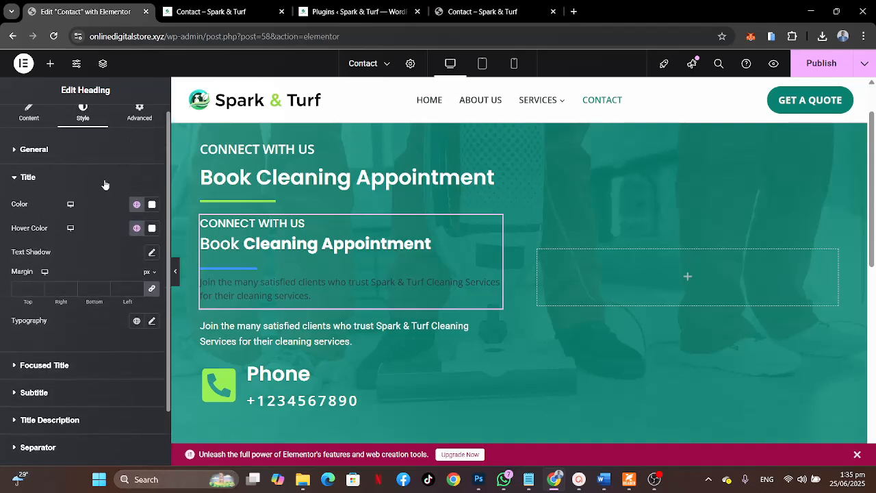
{"action": "left_click", "coordinate": [152, 320]}
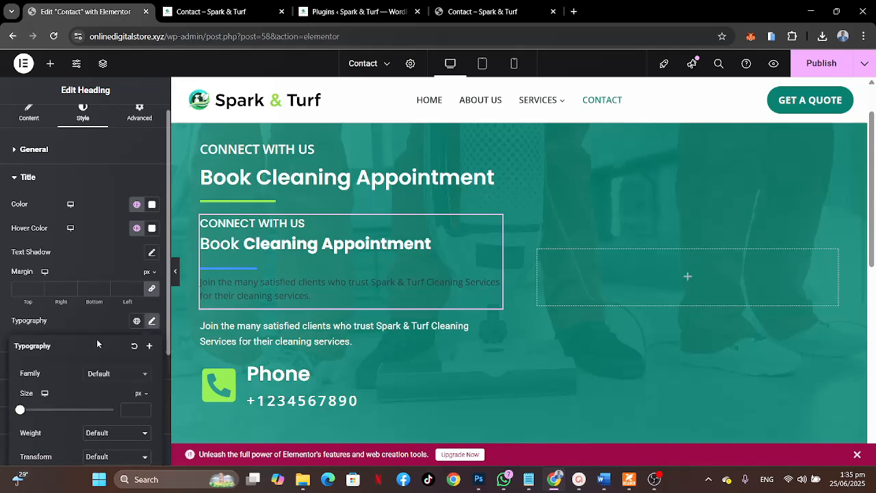
{"action": "scroll", "coordinate": [88, 393], "scroll_direction": "down", "scroll_amount": 2}
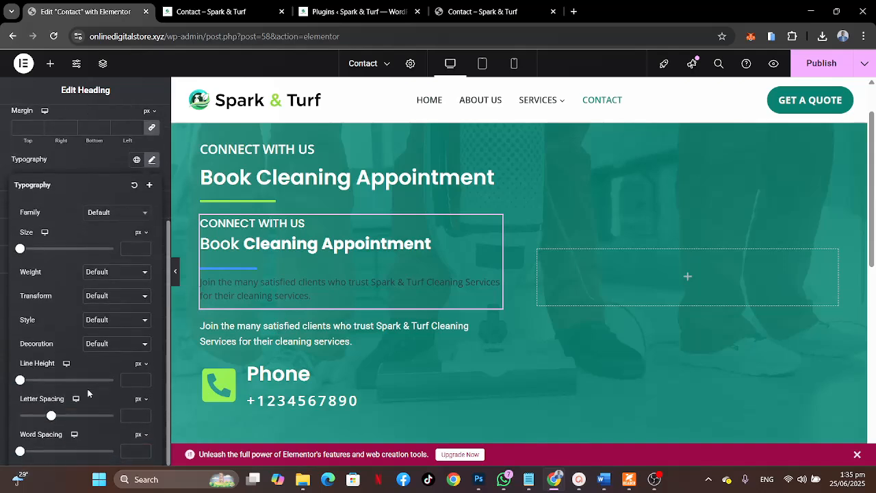
{"action": "left_click", "coordinate": [115, 212]}
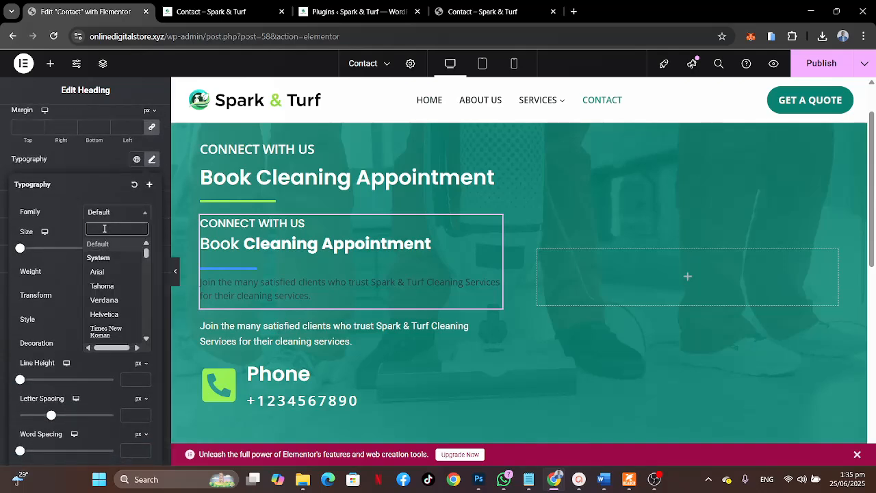
{"action": "type", "text": "POPP"}
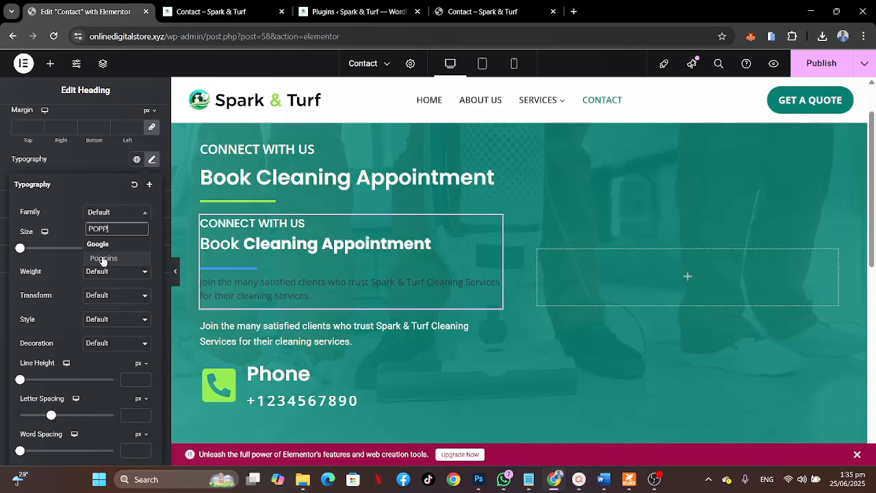
{"action": "left_click", "coordinate": [103, 259]}
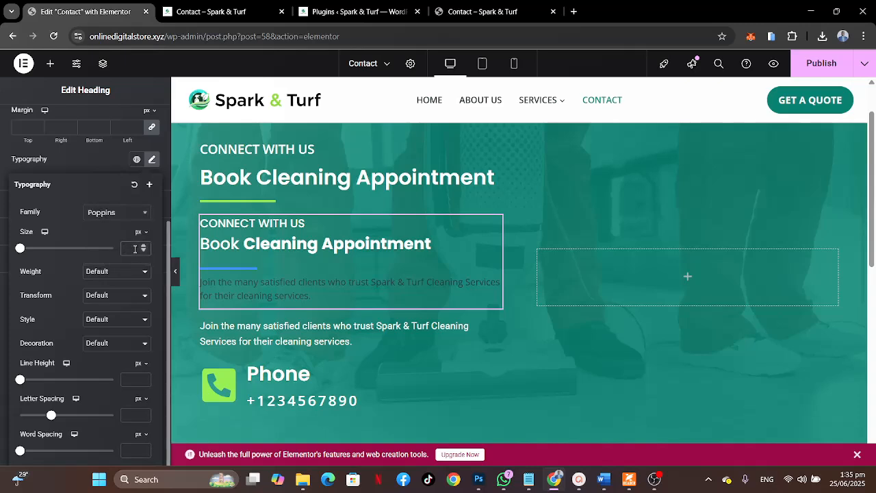
{"action": "left_click", "coordinate": [135, 248]}
{"action": "type", "text": "35"}
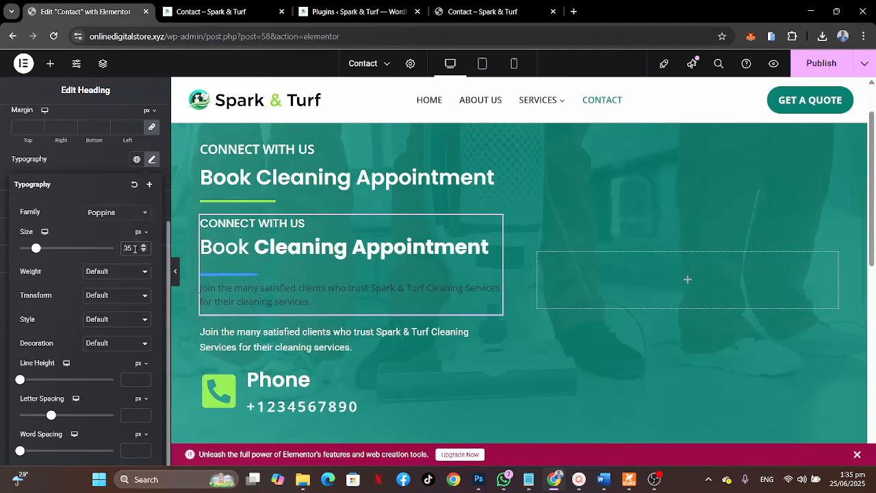
{"action": "left_click", "coordinate": [99, 276]}
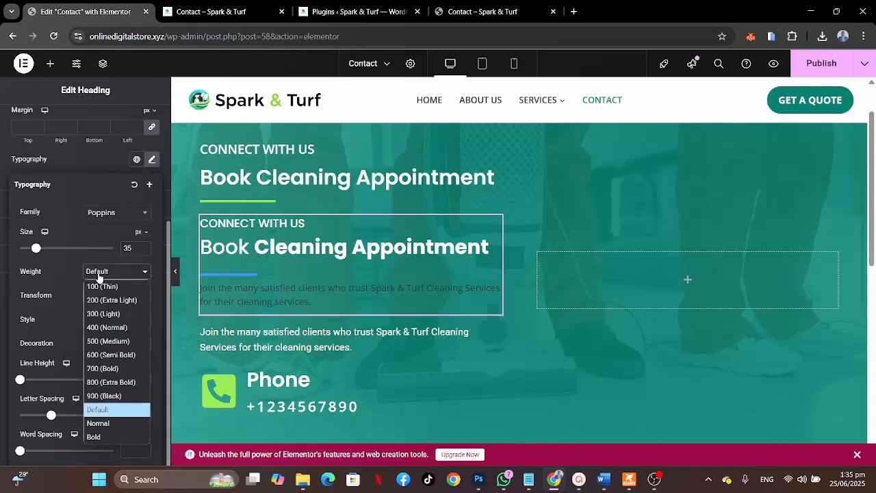
{"action": "left_click", "coordinate": [96, 355]}
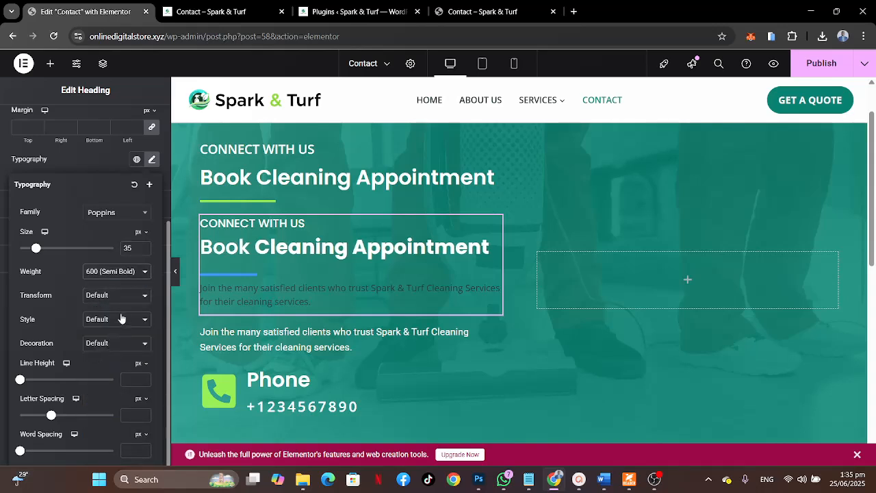
{"action": "left_click", "coordinate": [93, 165]}
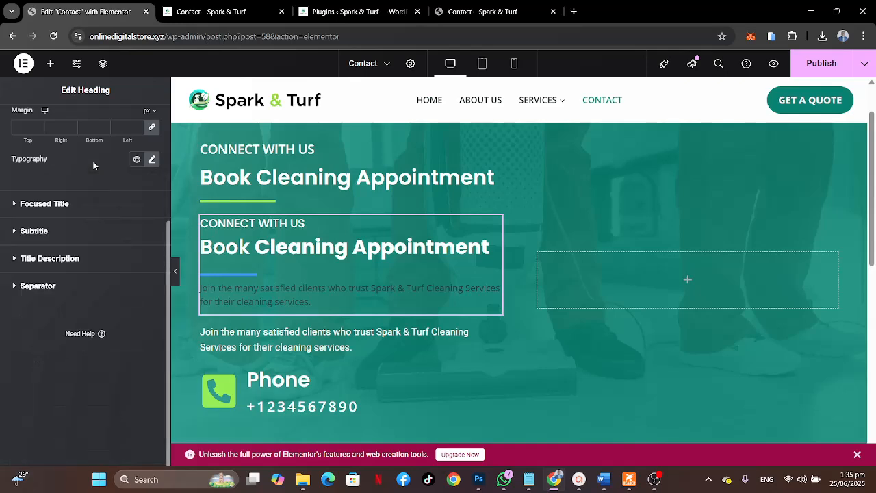
Set the focused title's typography to the Poppins family at size 35 px and open its weight options.
{"action": "left_click", "coordinate": [78, 204]}
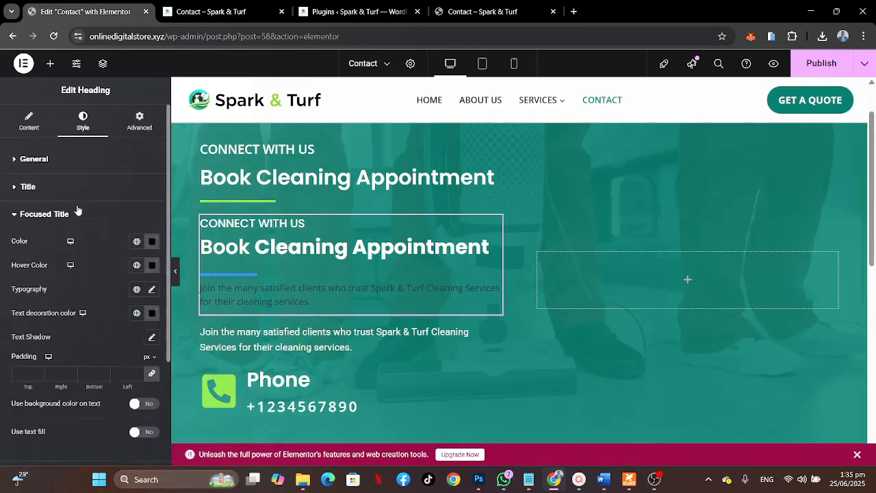
{"action": "left_click", "coordinate": [152, 290]}
{"action": "scroll", "coordinate": [101, 321], "scroll_direction": "down", "scroll_amount": 2}
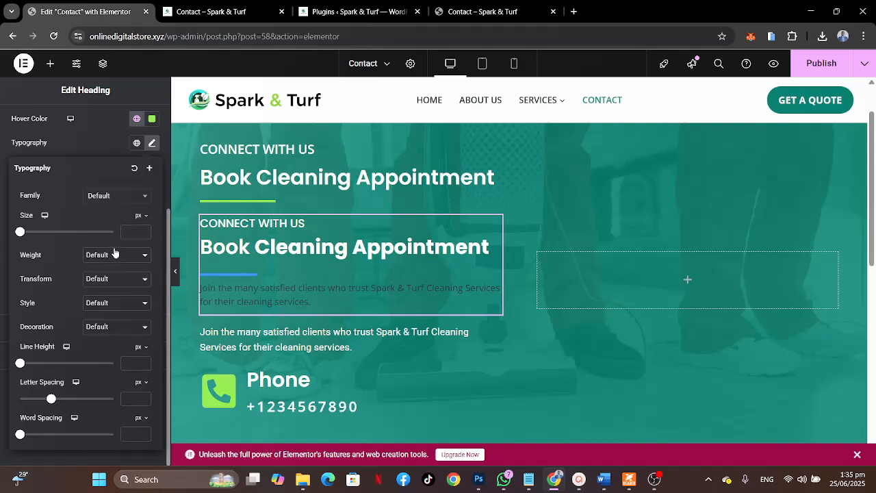
{"action": "left_click", "coordinate": [118, 198]}
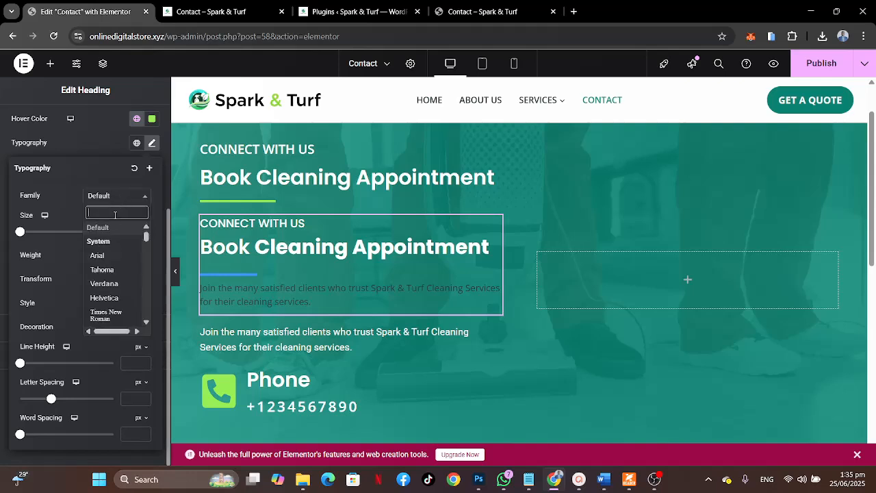
{"action": "type", "text": "POPP"}
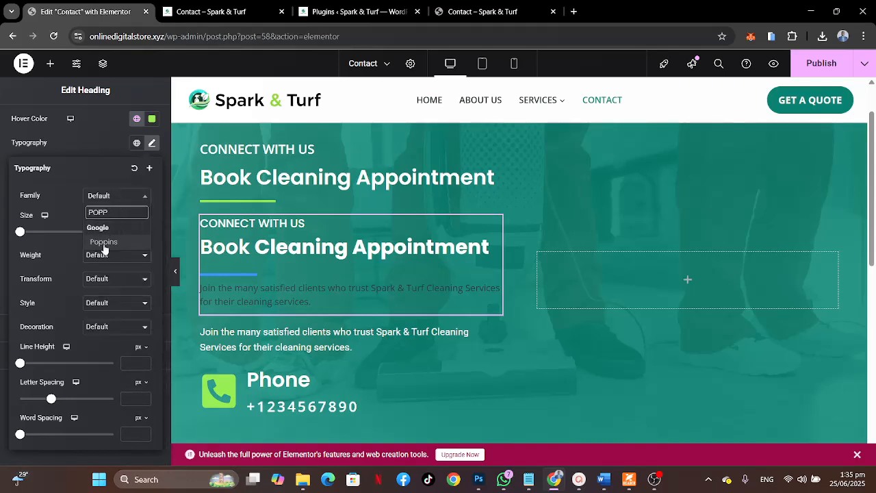
{"action": "left_click", "coordinate": [104, 244]}
{"action": "left_click", "coordinate": [130, 231]}
{"action": "type", "text": "35"}
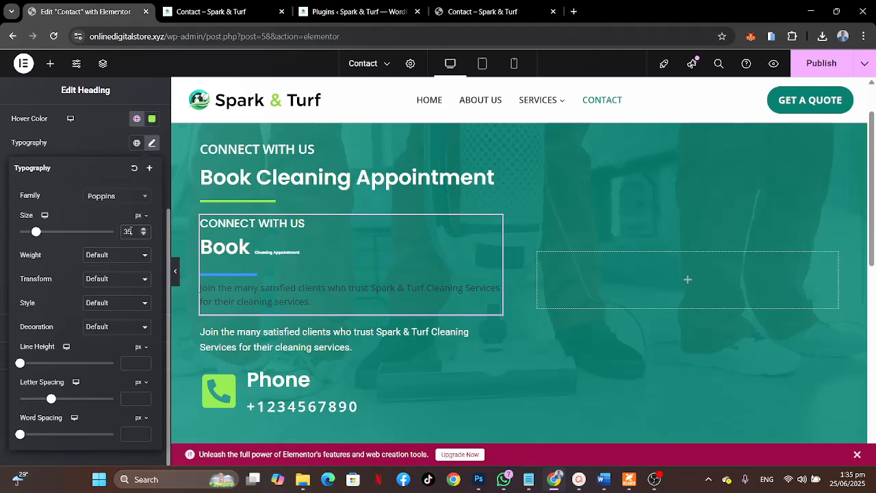
{"action": "left_click", "coordinate": [121, 255]}
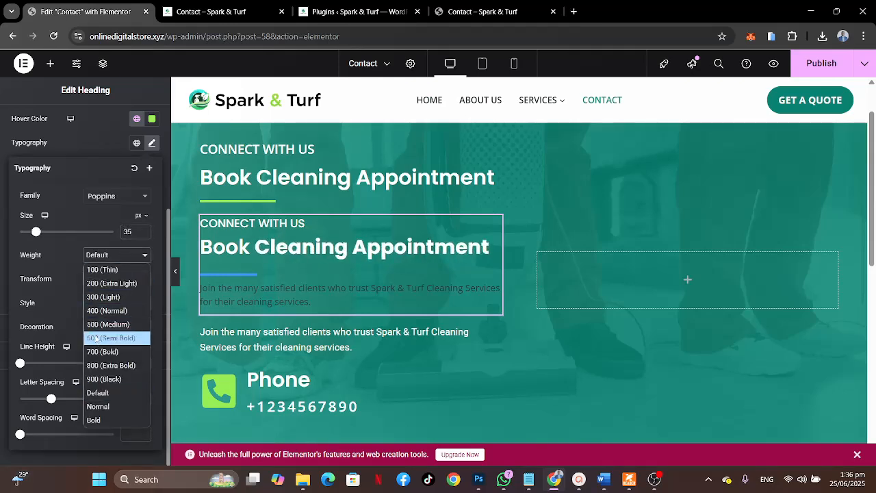
Set the focused title's font weight to 600 (Semi Bold) in the new combined heading.
{"action": "left_click", "coordinate": [94, 338]}
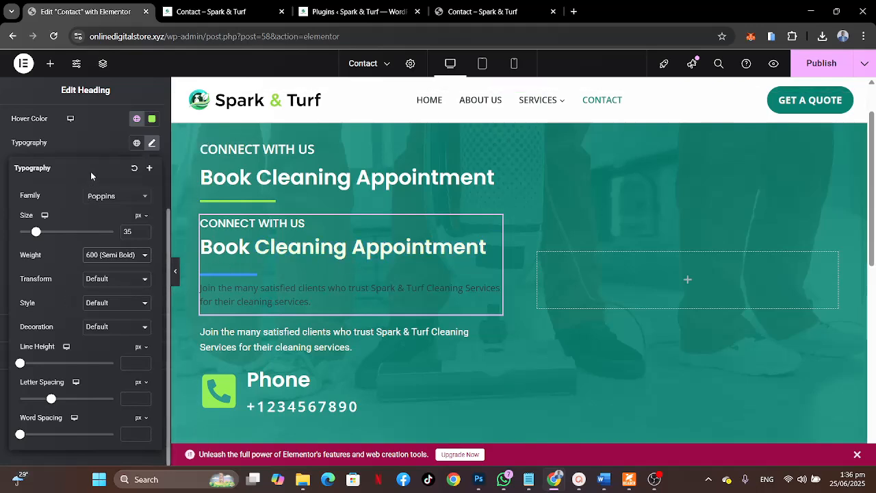
{"action": "left_click", "coordinate": [93, 143]}
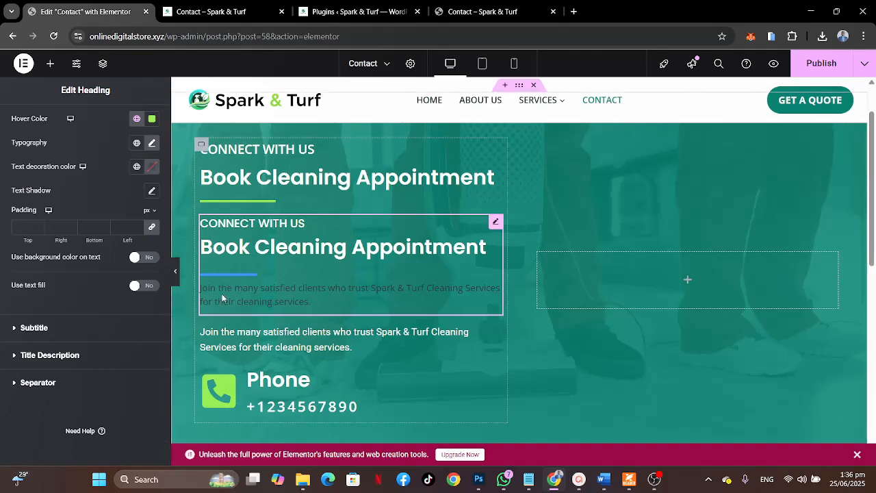
Apply the global color White or offwhite to the heading's title description.
{"action": "left_click", "coordinate": [77, 357]}
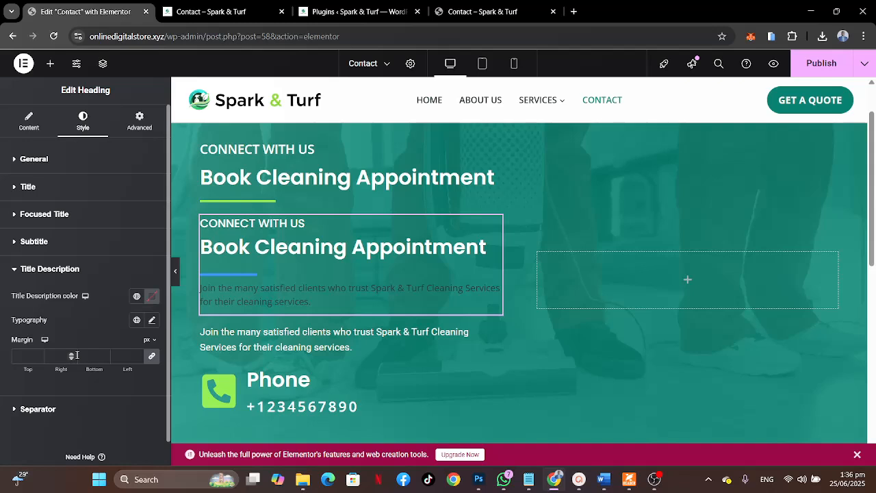
{"action": "scroll", "coordinate": [78, 284], "scroll_direction": "down", "scroll_amount": 1}
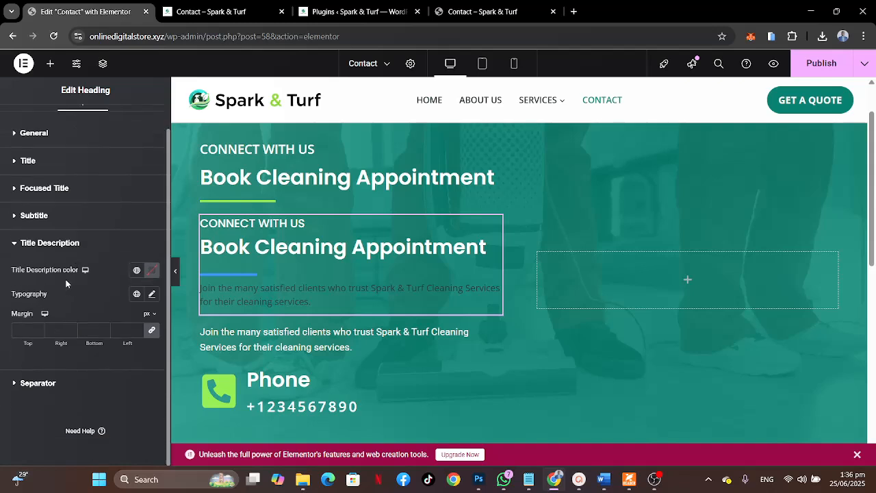
{"action": "left_click", "coordinate": [137, 271]}
{"action": "scroll", "coordinate": [103, 217], "scroll_direction": "down", "scroll_amount": 3}
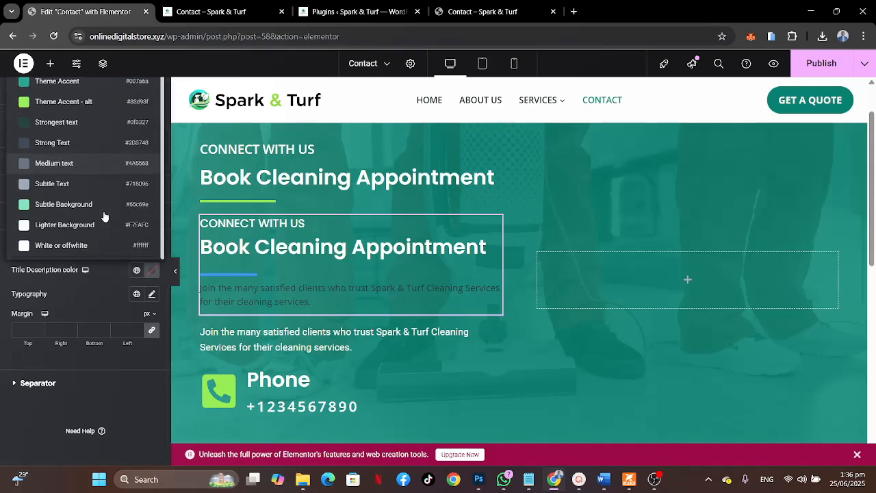
{"action": "left_click", "coordinate": [87, 247]}
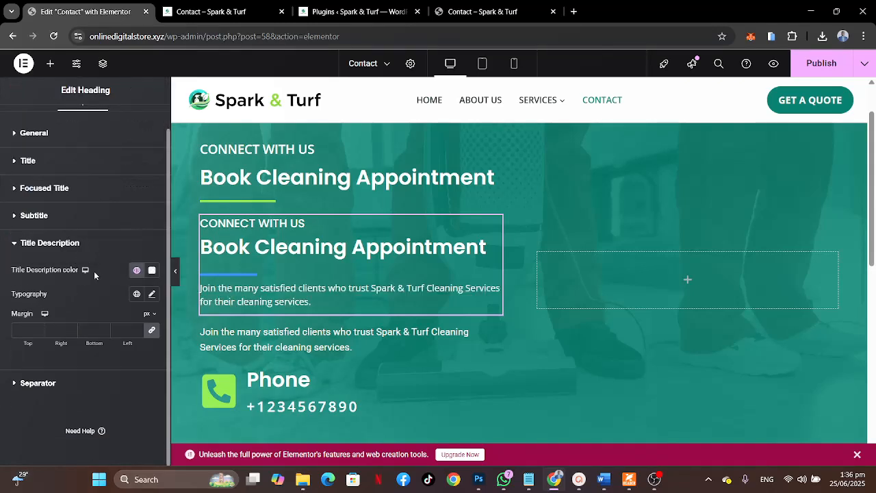
Set the title description's typography to Open Sans at 17 px.
{"action": "left_click", "coordinate": [152, 295]}
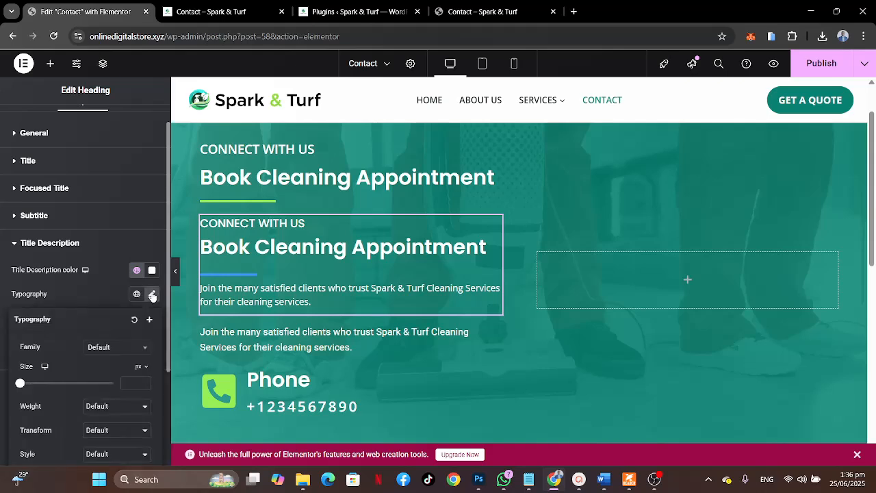
{"action": "left_click", "coordinate": [120, 351]}
{"action": "type", "text": "OP"}
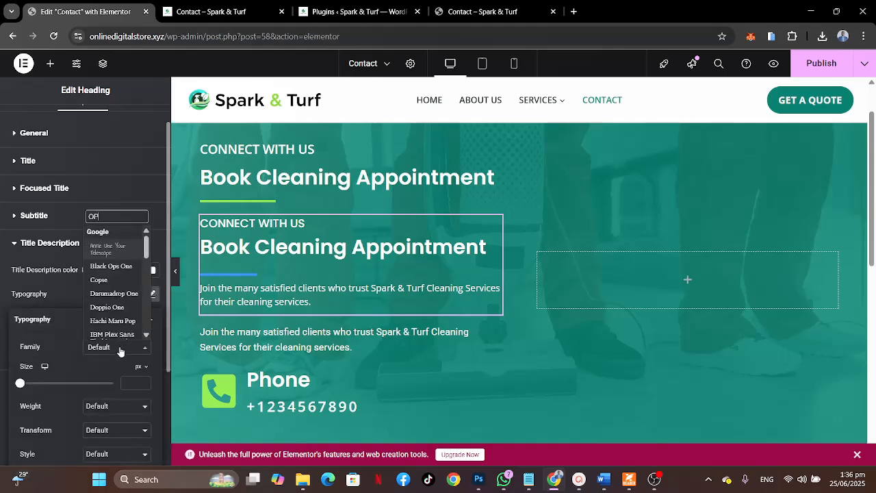
{"action": "type", "text": "EN"}
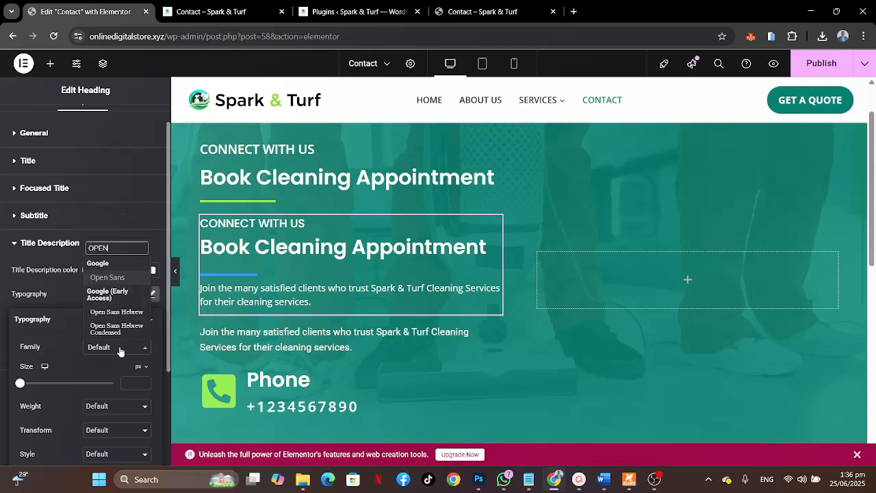
{"action": "left_click", "coordinate": [121, 275]}
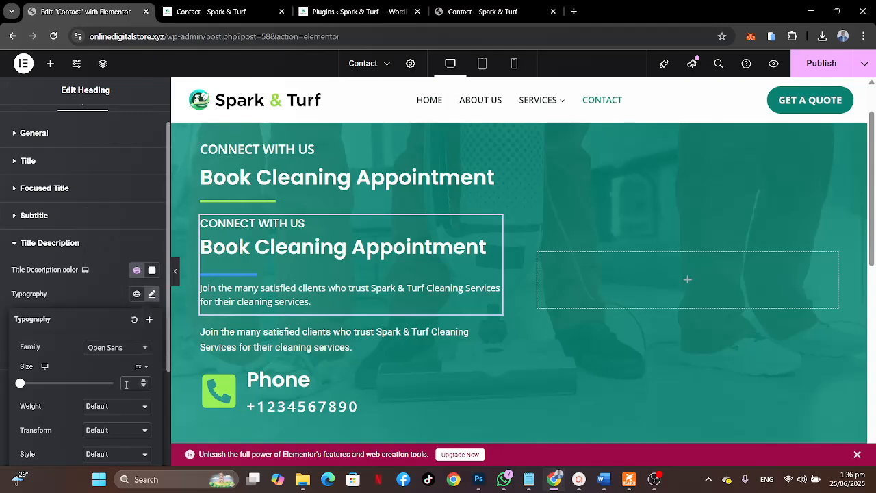
{"action": "type", "text": "17"}
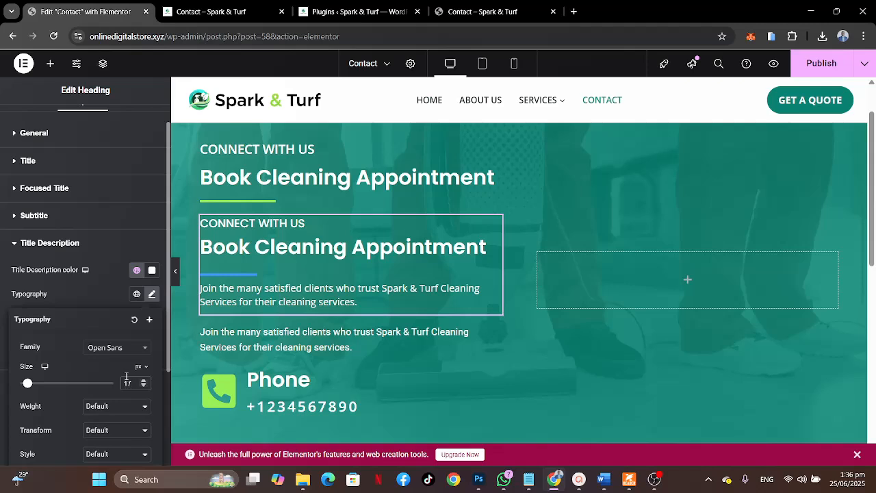
{"action": "left_click", "coordinate": [96, 293]}
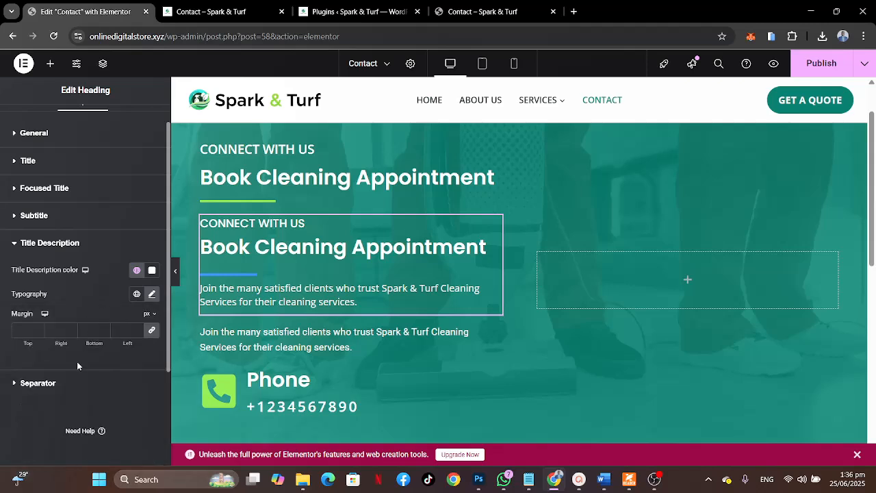
Apply the global color Theme Accent - alt to the heading's separator and briefly preview the section at full width.
{"action": "left_click", "coordinate": [62, 382]}
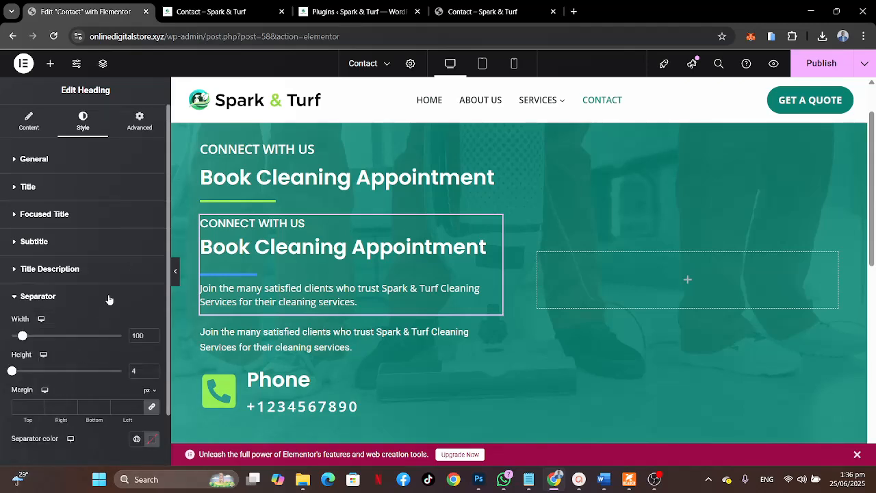
{"action": "scroll", "coordinate": [109, 299], "scroll_direction": "down", "scroll_amount": 1}
{"action": "left_click", "coordinate": [136, 380]}
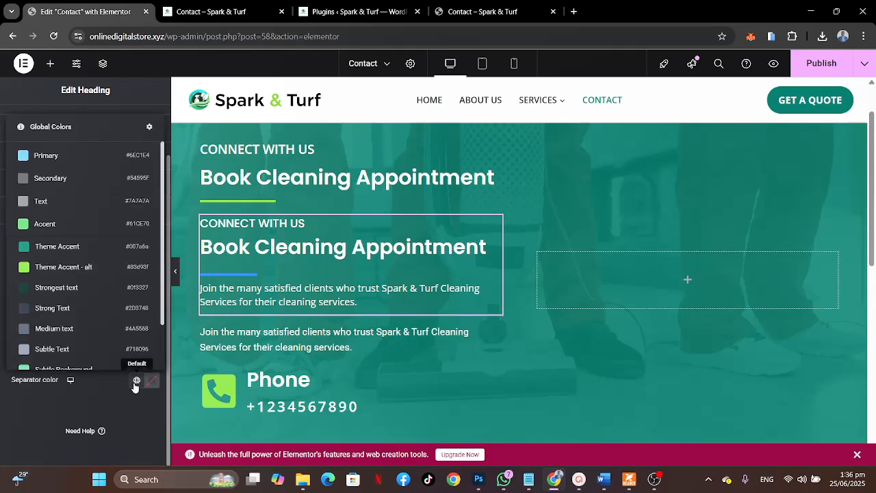
{"action": "left_click", "coordinate": [80, 270]}
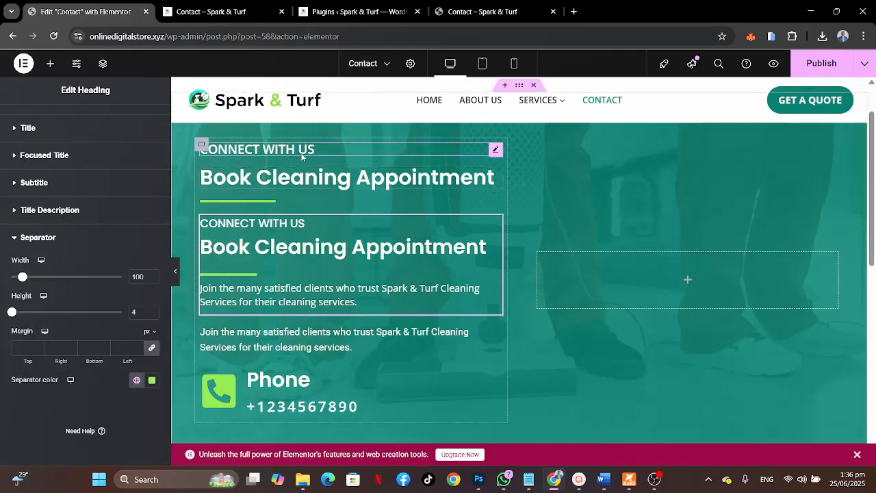
{"action": "left_click", "coordinate": [175, 271]}
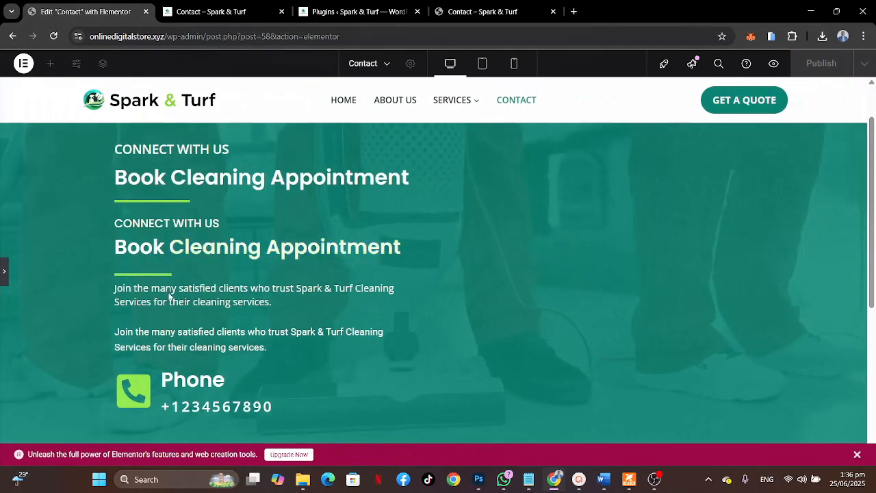
{"action": "left_click", "coordinate": [6, 270]}
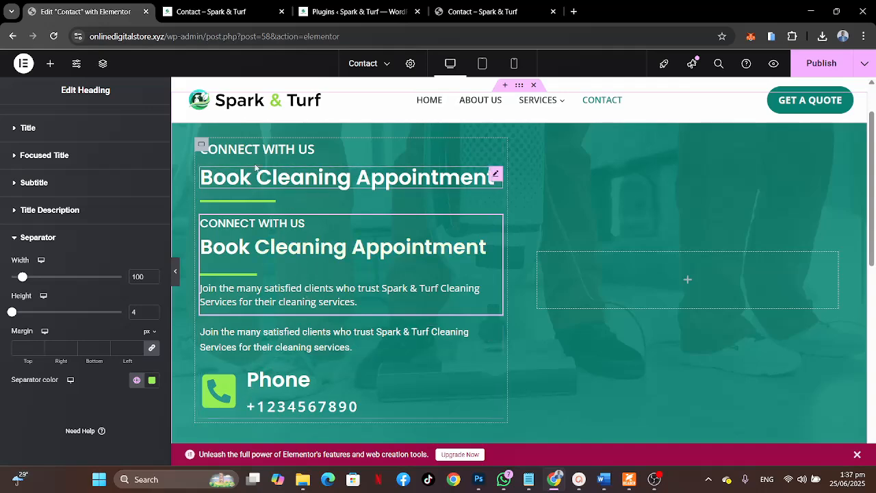
Delete the old separate subtitle, title, divider and description widgets, leaving only the combined heading above the phone block.
{"action": "right_click", "coordinate": [278, 151]}
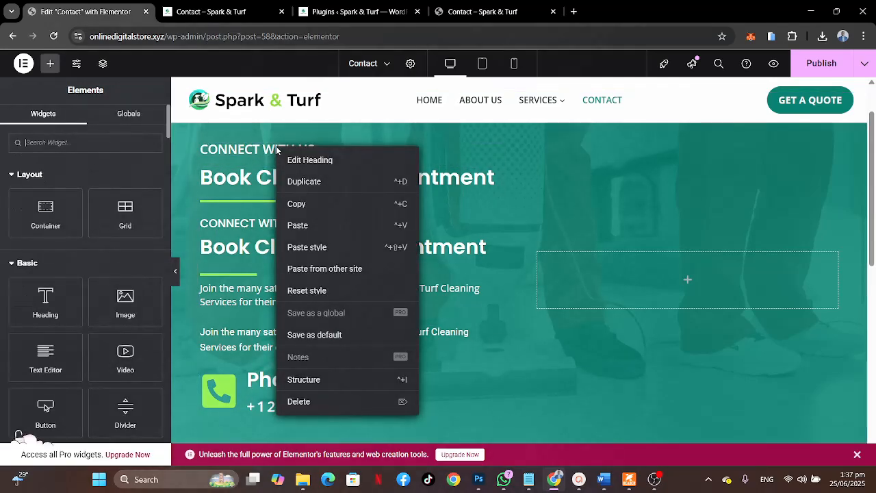
{"action": "left_click", "coordinate": [299, 401]}
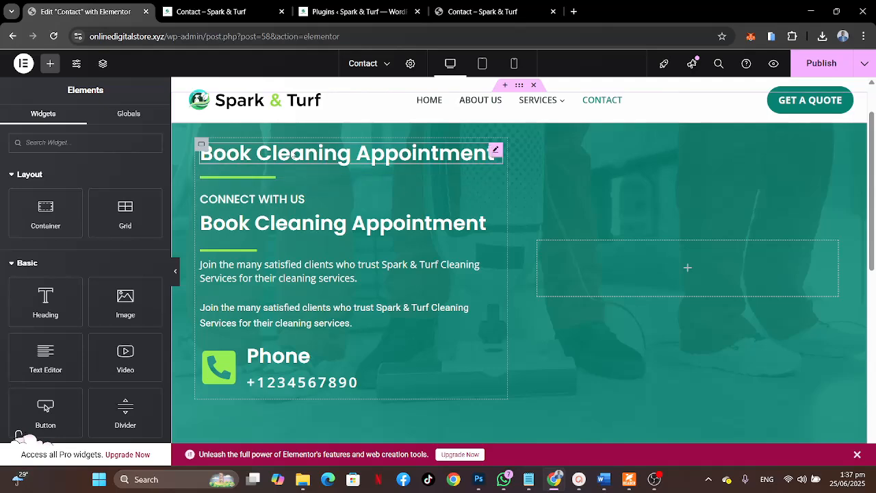
{"action": "right_click", "coordinate": [293, 155]}
{"action": "left_click", "coordinate": [314, 406]}
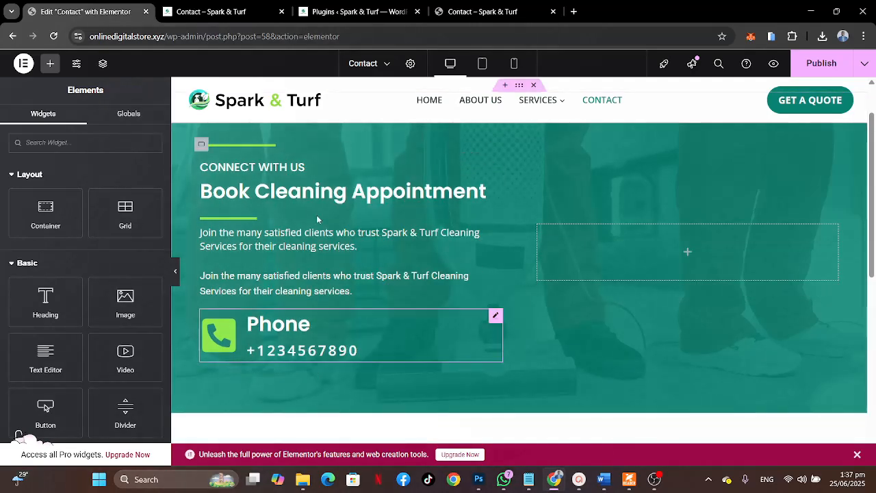
{"action": "right_click", "coordinate": [270, 147]}
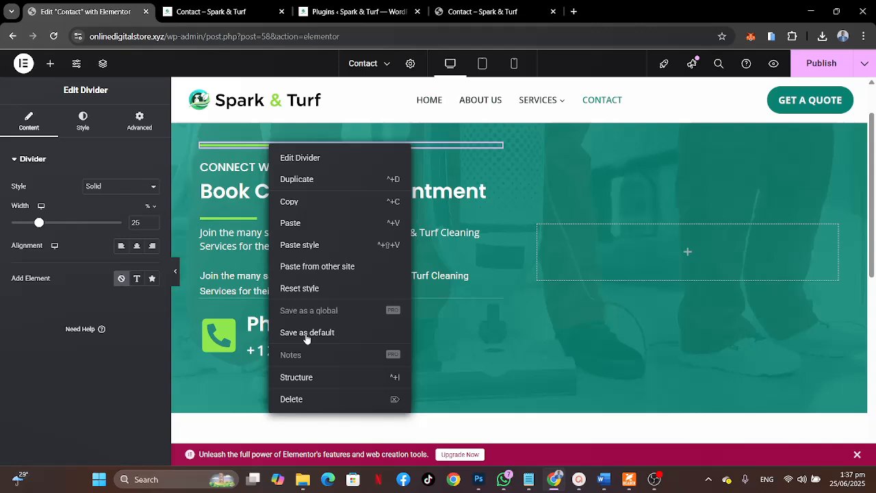
{"action": "left_click", "coordinate": [299, 406]}
{"action": "right_click", "coordinate": [262, 266]}
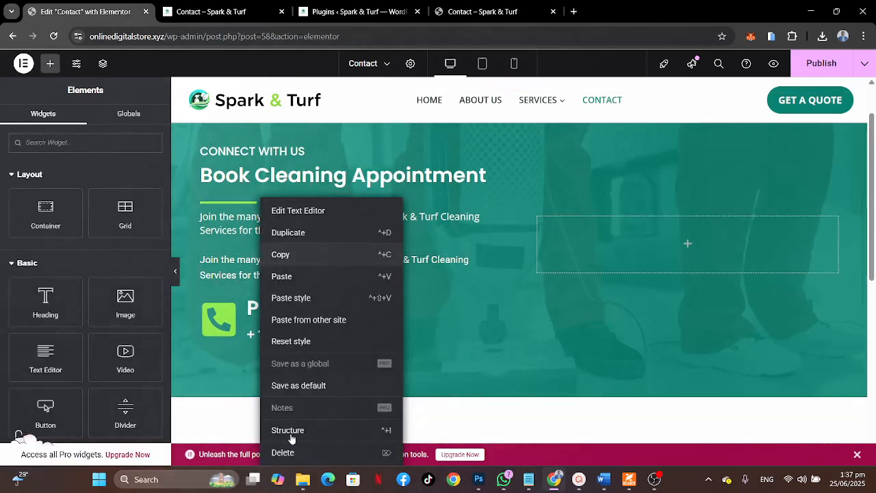
{"action": "left_click", "coordinate": [290, 453]}
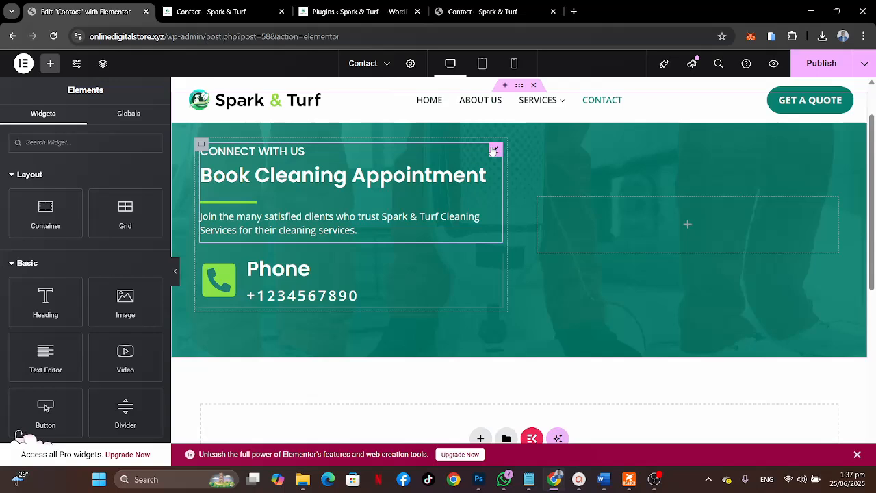
Examine the combined heading's separator settings, both style and content, for options that control its spacing.
{"action": "left_click", "coordinate": [494, 149]}
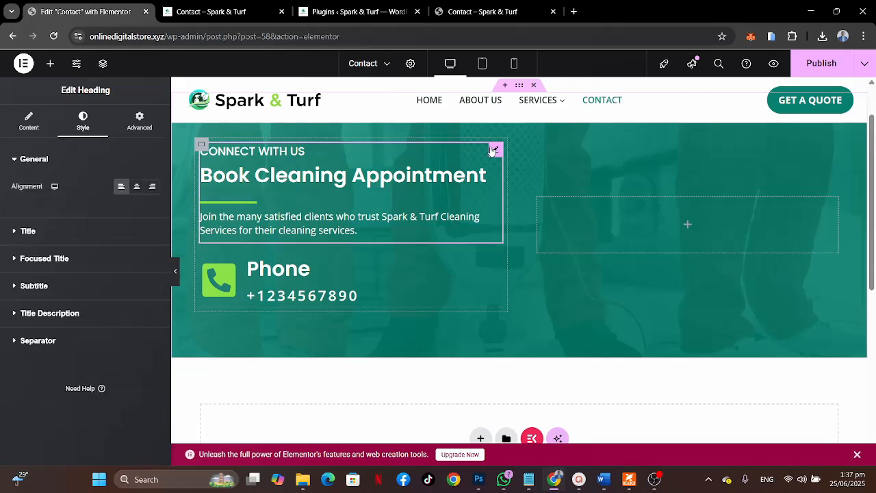
{"action": "left_click", "coordinate": [68, 340]}
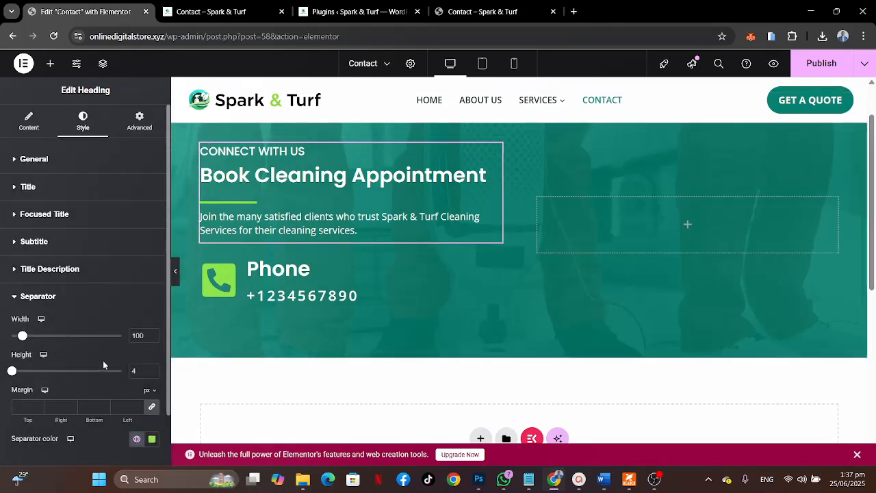
{"action": "scroll", "coordinate": [103, 365], "scroll_direction": "down", "scroll_amount": 2}
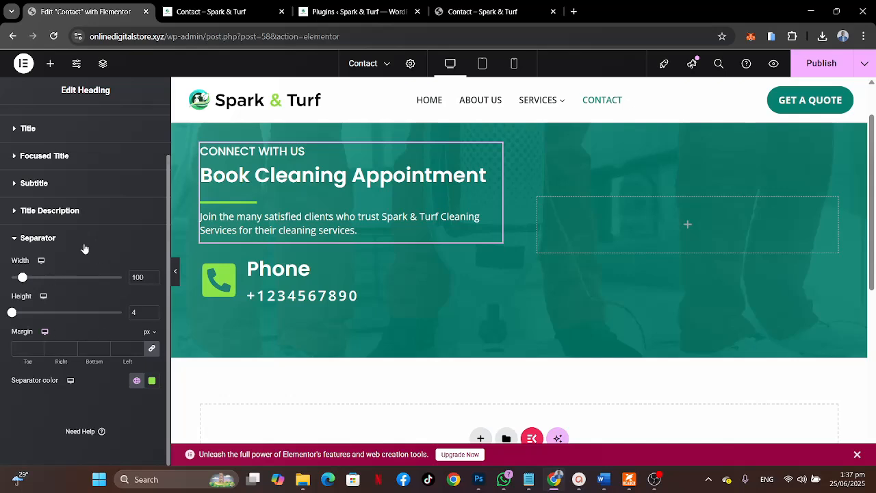
{"action": "scroll", "coordinate": [84, 249], "scroll_direction": "up", "scroll_amount": 3}
{"action": "left_click", "coordinate": [32, 123]}
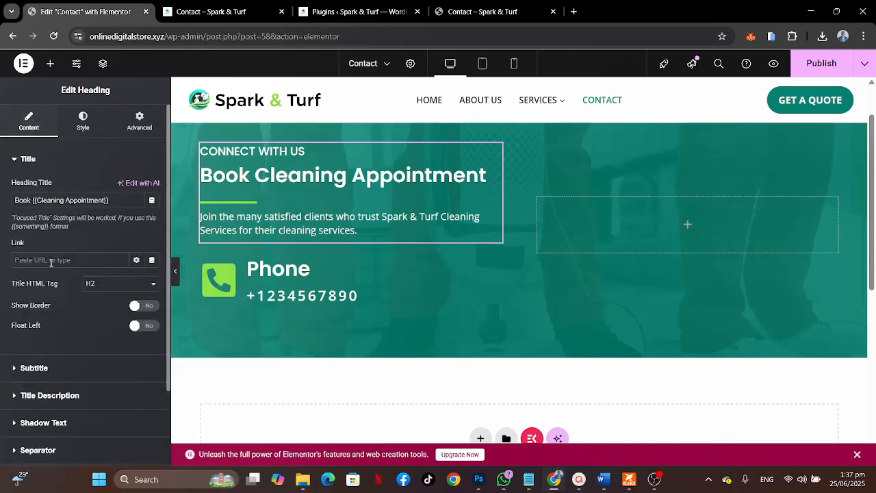
{"action": "left_click", "coordinate": [38, 450]}
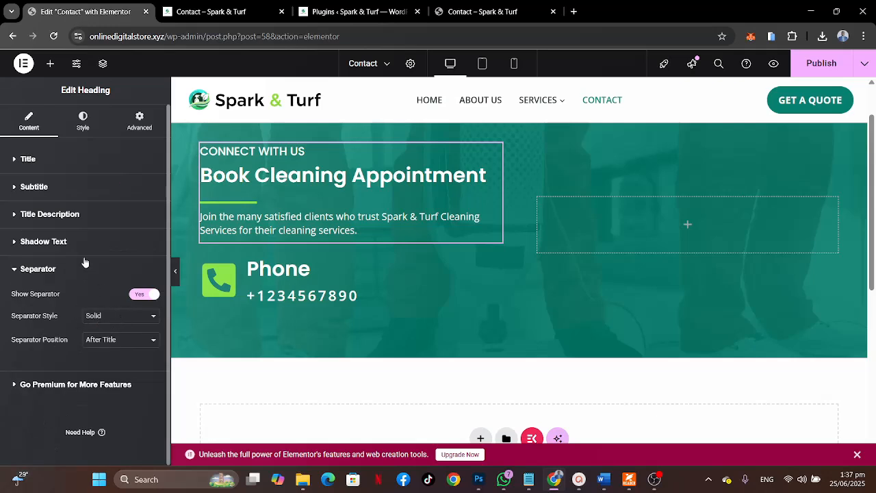
{"action": "left_click", "coordinate": [97, 160]}
Unlink the combined heading's title margins and set the title's bottom margin to 5 px, after trying 20 and 10 px.
{"action": "left_click", "coordinate": [91, 117]}
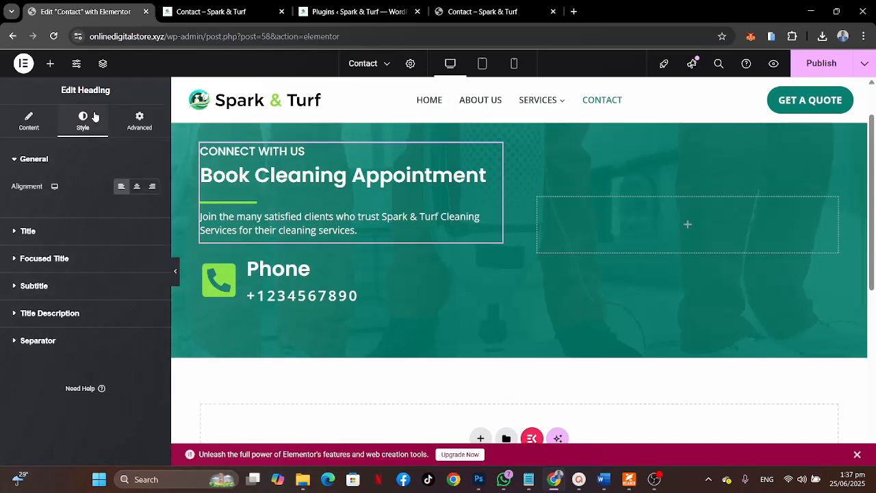
{"action": "left_click", "coordinate": [86, 233]}
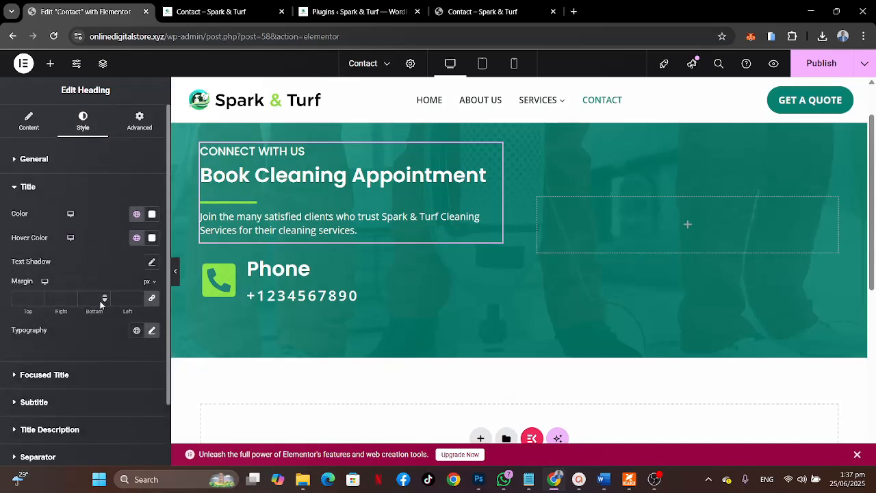
{"action": "left_click", "coordinate": [152, 299]}
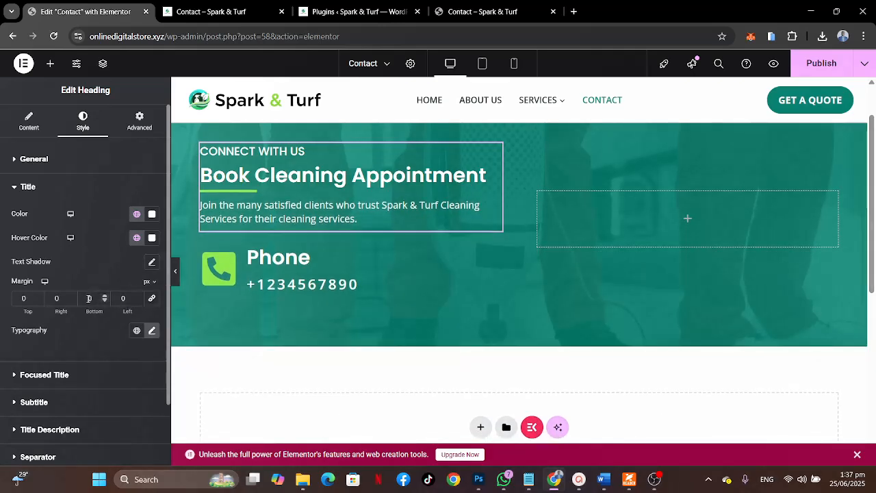
{"action": "type", "text": "20"}
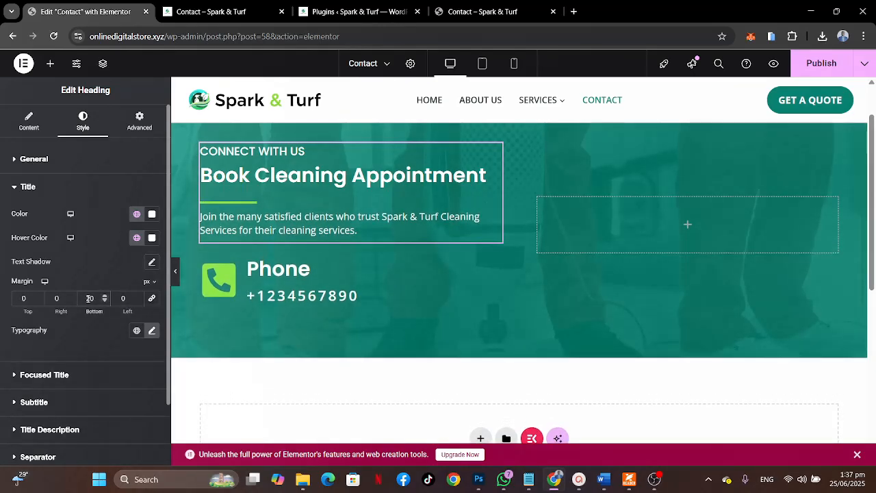
{"action": "key", "text": "BackSpace"}
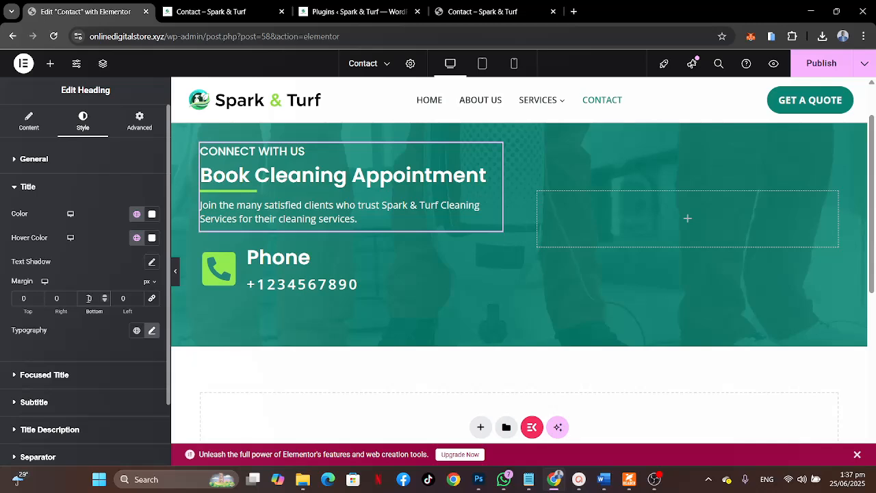
{"action": "type", "text": "10"}
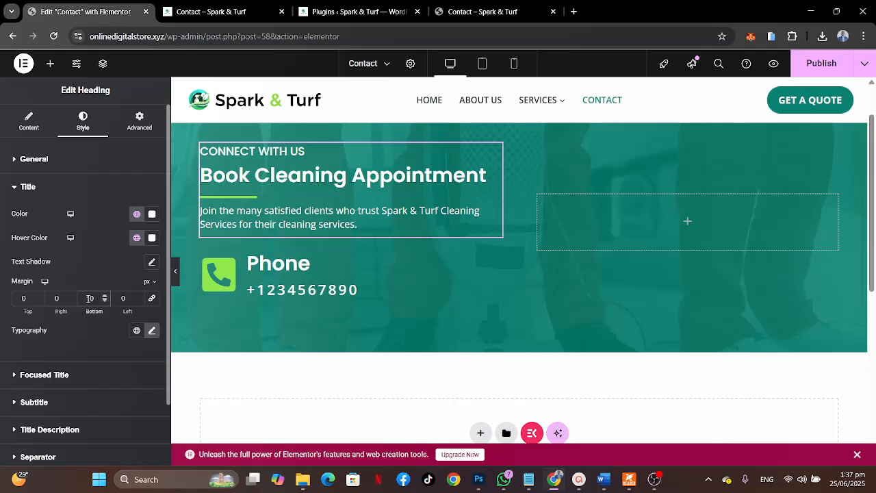
{"action": "key", "text": "BackSpace"}
{"action": "left_click_drag", "start_coordinate": [96, 298], "coordinate": [75, 299]}
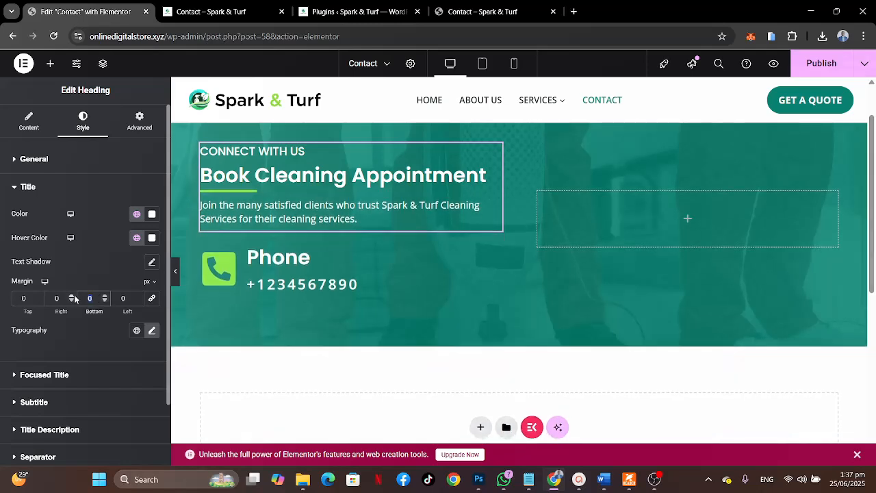
{"action": "type", "text": "5"}
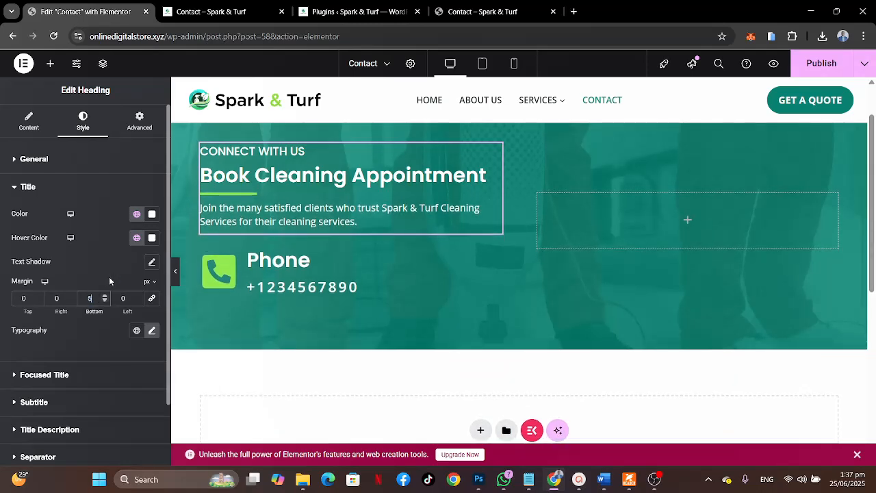
Unlink the title description's margins, set its top margin to 20 px, and publish the page.
{"action": "left_click", "coordinate": [66, 425]}
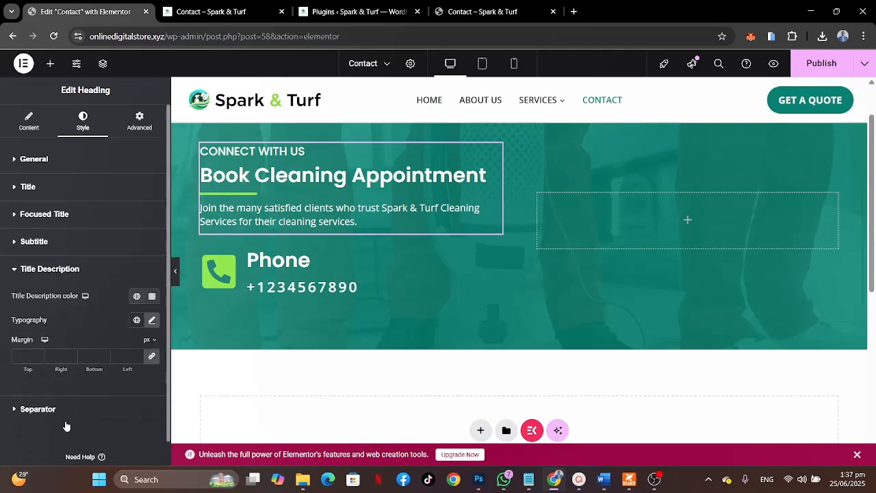
{"action": "left_click", "coordinate": [151, 357]}
{"action": "left_click", "coordinate": [21, 357]}
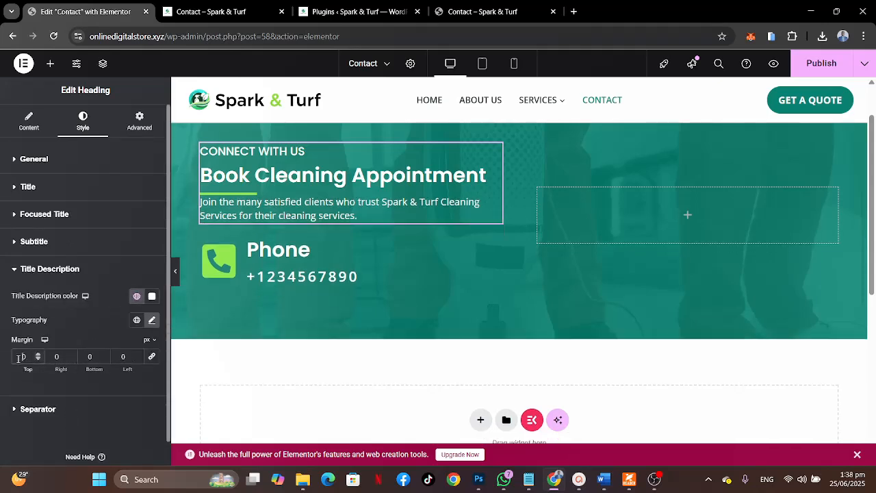
{"action": "type", "text": "20"}
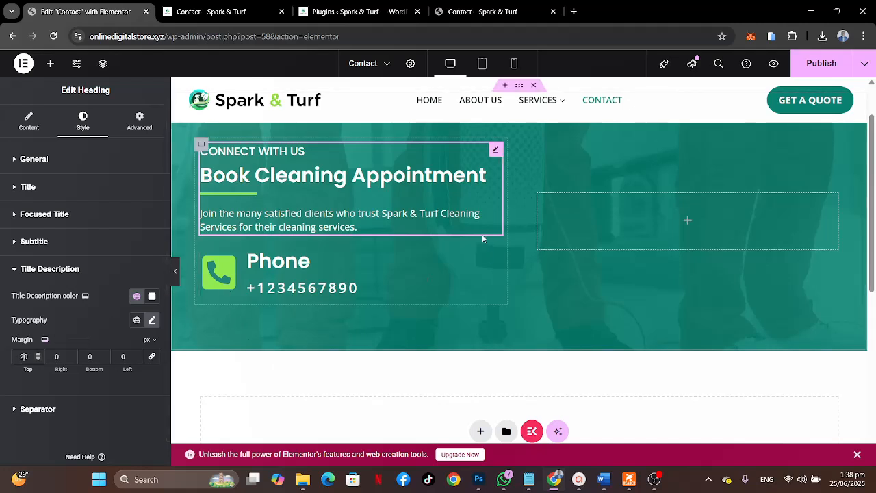
{"action": "scroll", "coordinate": [482, 234], "scroll_direction": "up", "scroll_amount": 1}
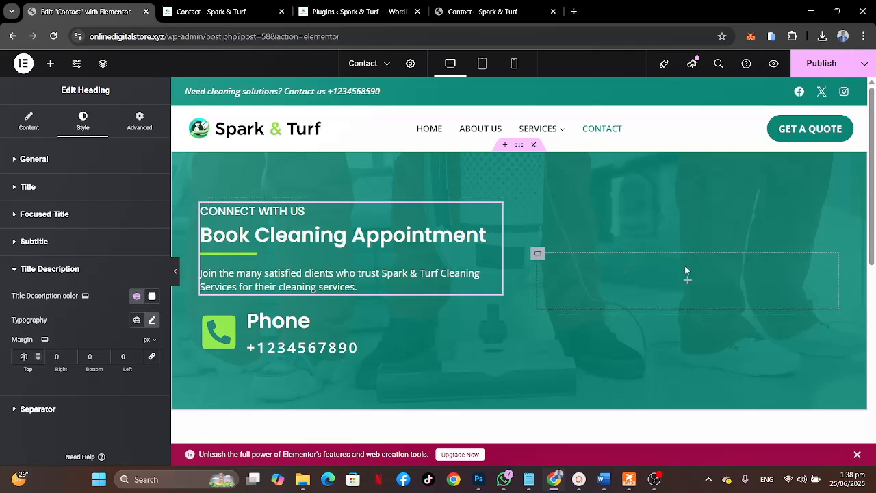
{"action": "left_click", "coordinate": [817, 63]}
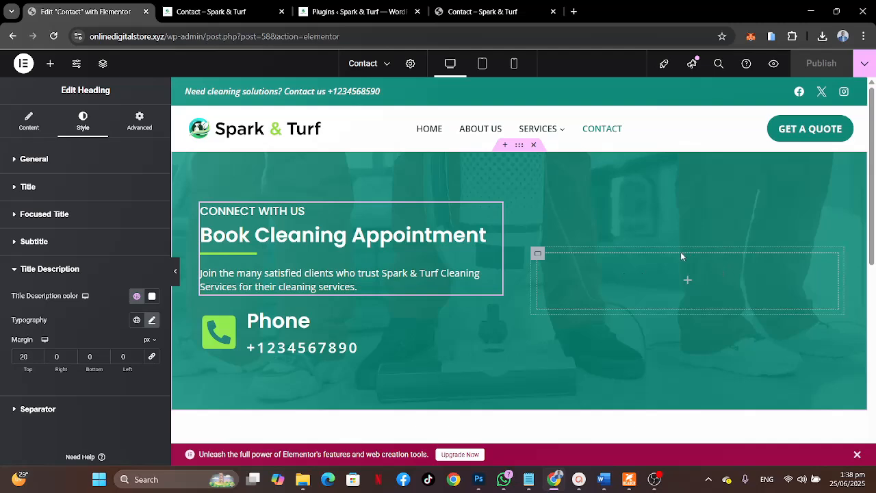
Copy the heading text "Send Us A Message" above the form on the reference Contact page at clean.templateselar.com.
{"action": "left_click", "coordinate": [482, 11]}
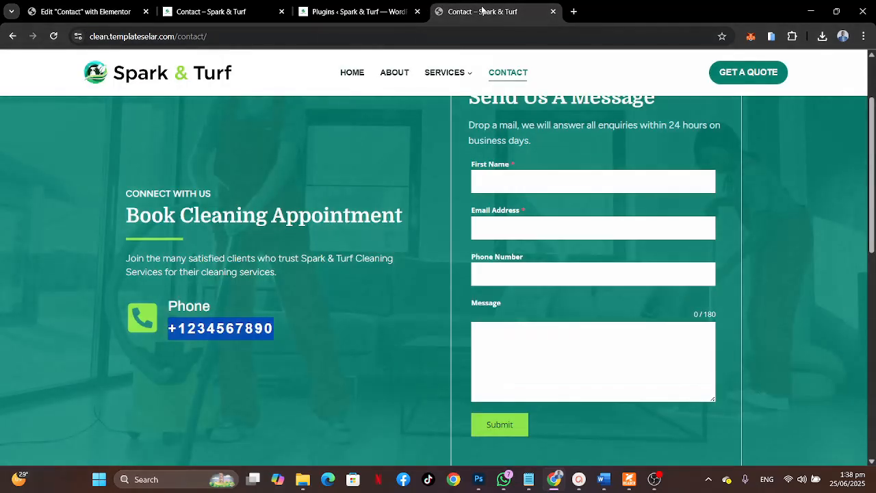
{"action": "scroll", "coordinate": [524, 177], "scroll_direction": "up", "scroll_amount": 2}
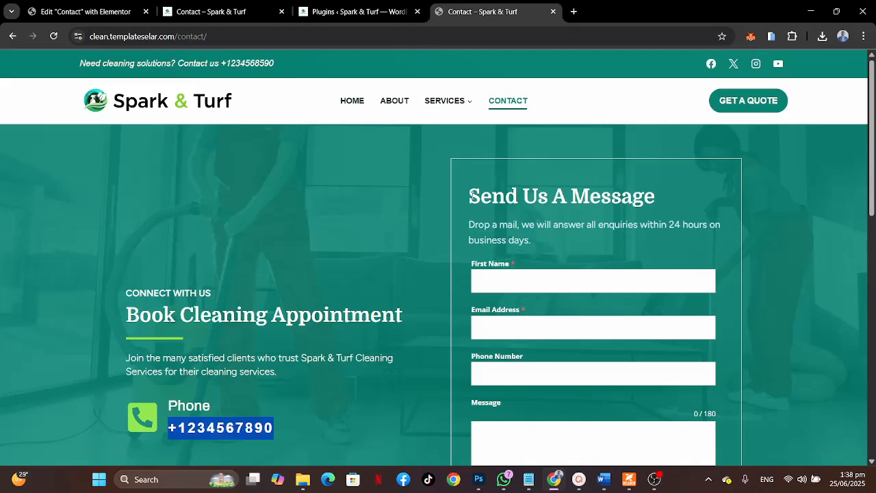
{"action": "left_click_drag", "start_coordinate": [470, 196], "coordinate": [654, 197]}
{"action": "key", "text": "ctrl+c"}
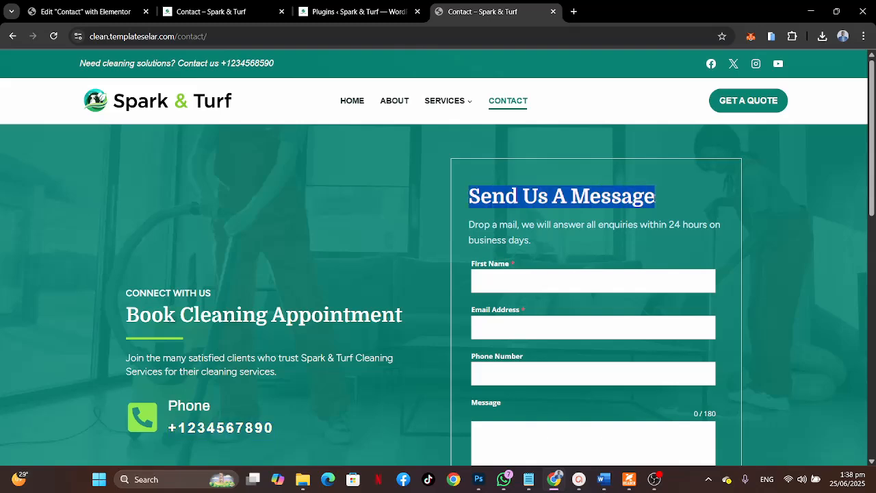
Add a Heading widget to the empty container beside the contact details and replace its title with "Send Us A Message".
{"action": "left_click", "coordinate": [82, 12]}
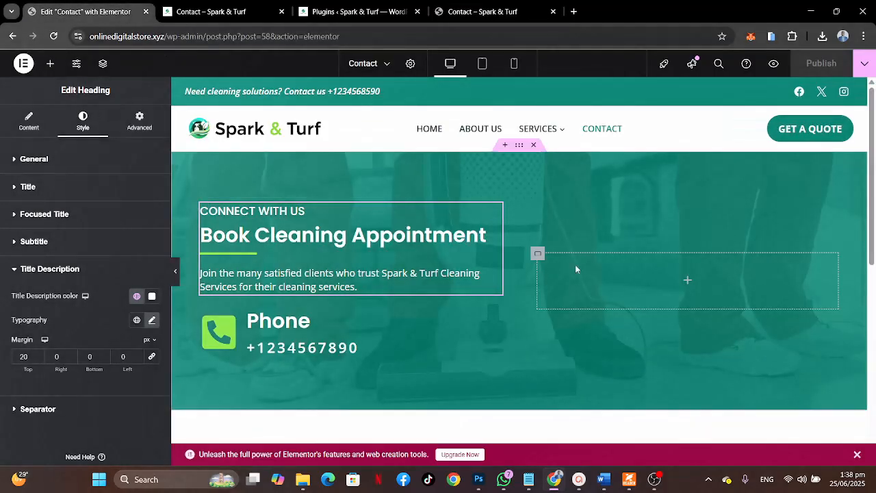
{"action": "left_click", "coordinate": [687, 280]}
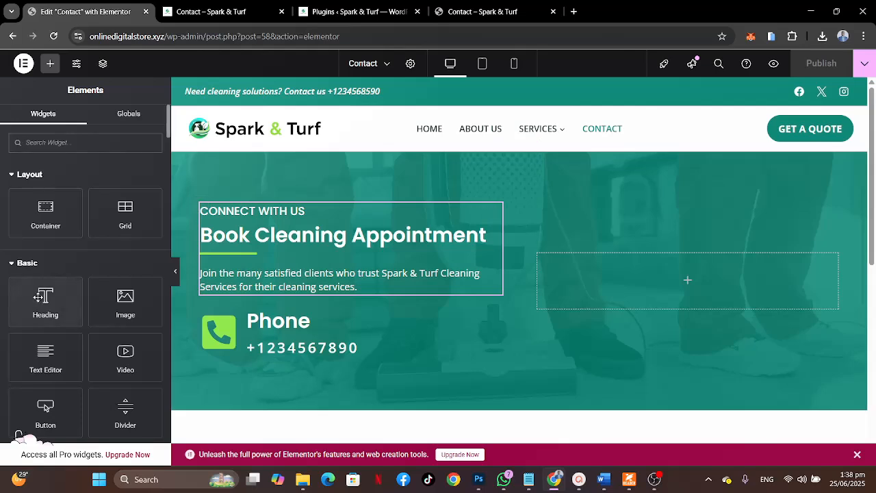
{"action": "left_click_drag", "start_coordinate": [45, 301], "coordinate": [696, 273]}
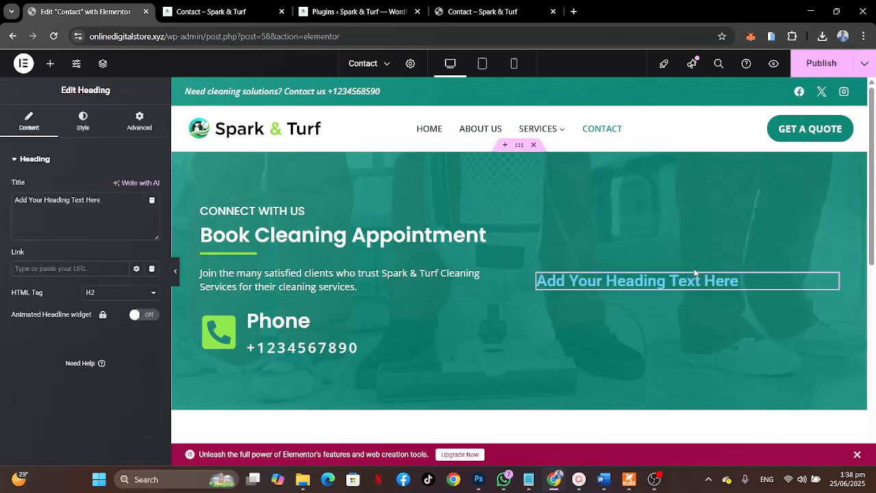
{"action": "left_click_drag", "start_coordinate": [102, 217], "coordinate": [1, 178]}
{"action": "key", "text": "ctrl+v"}
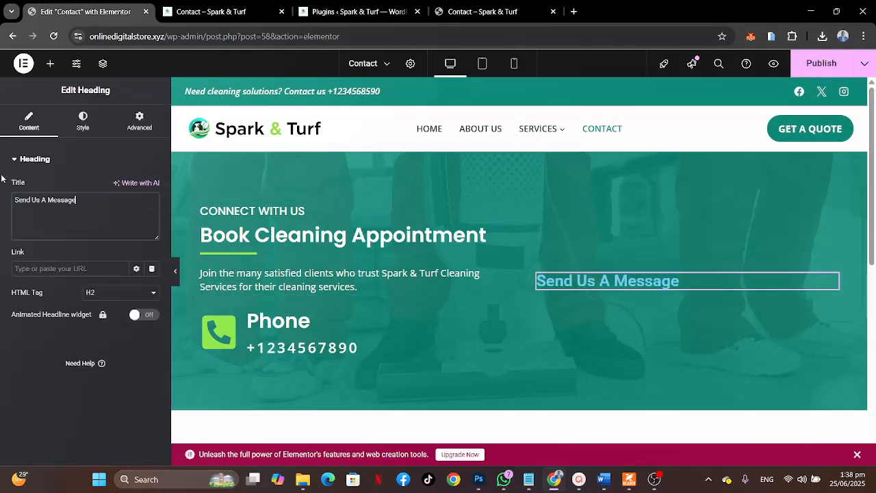
Set the "Send Us A Message" heading's typography to Poppins at 35 px.
{"action": "left_click", "coordinate": [83, 117]}
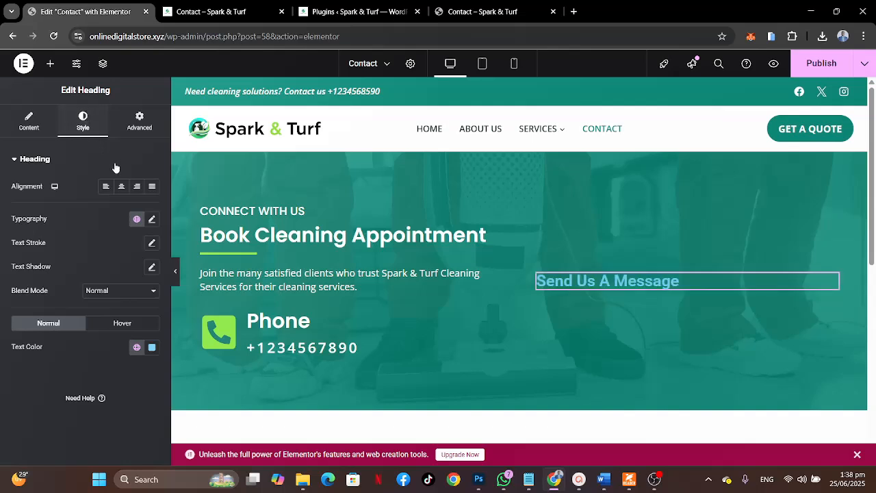
{"action": "left_click", "coordinate": [151, 219]}
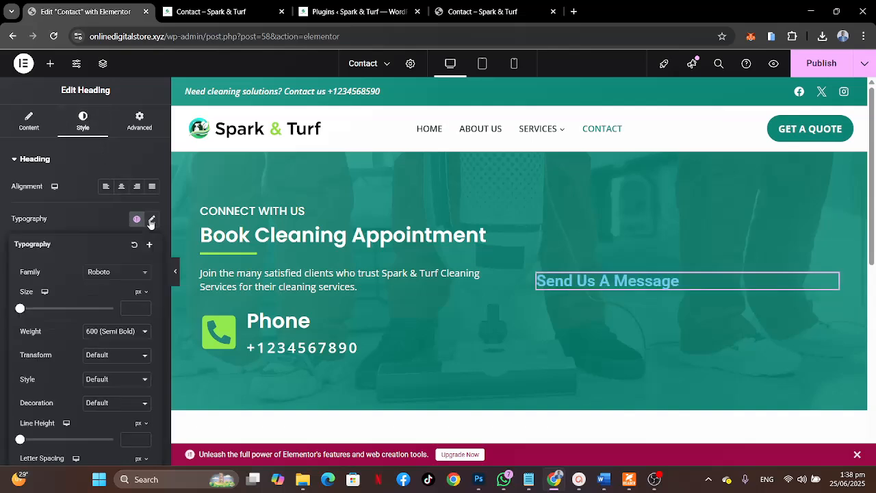
{"action": "left_click", "coordinate": [135, 309]}
{"action": "type", "text": "35"}
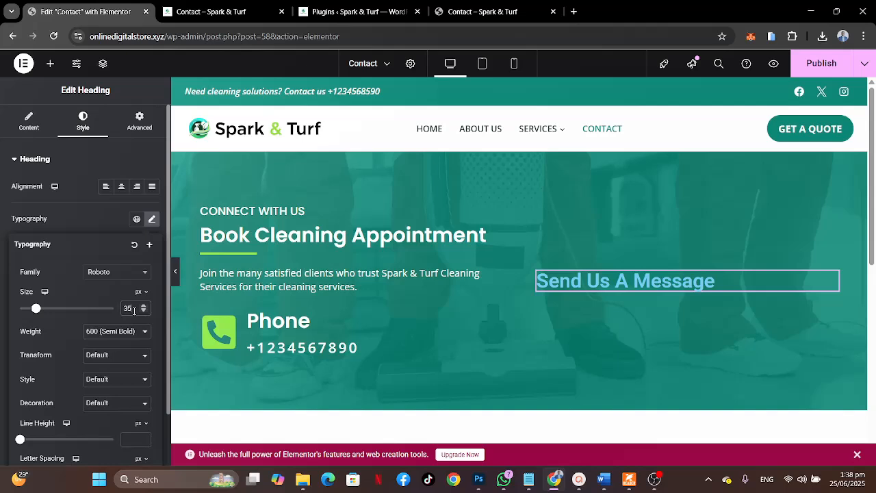
{"action": "left_click", "coordinate": [127, 272]}
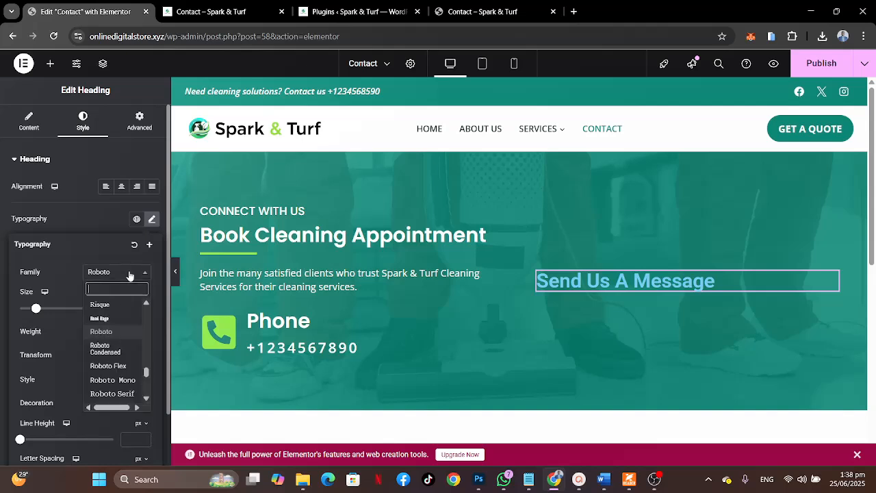
{"action": "type", "text": "POPP"}
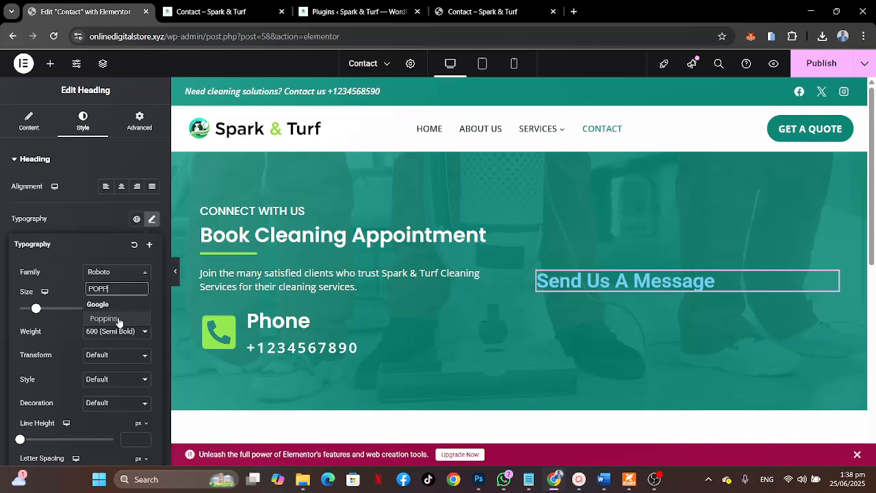
{"action": "left_click", "coordinate": [104, 319]}
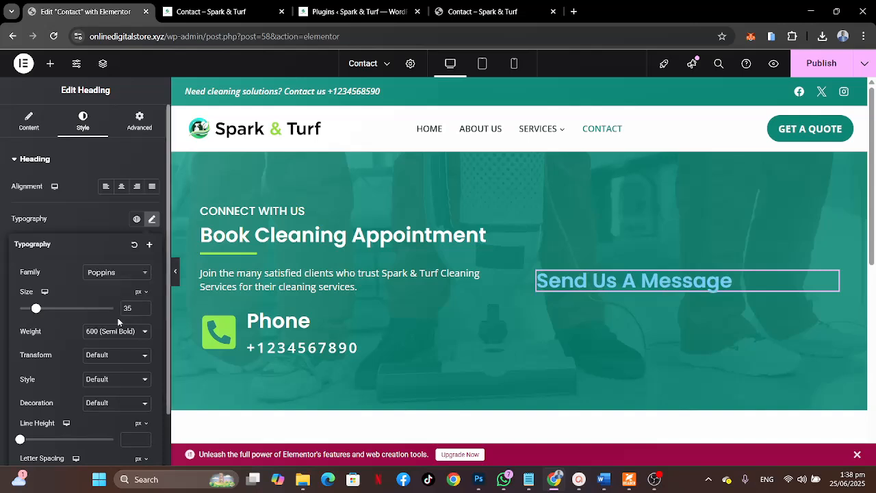
{"action": "left_click", "coordinate": [0, 333]}
Apply the near-white global color to the "Send Us A Message" heading text.
{"action": "left_click", "coordinate": [136, 347]}
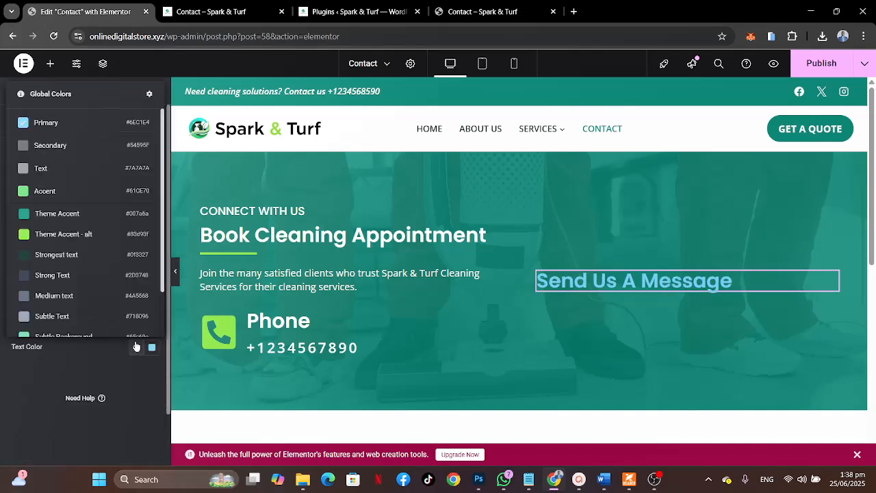
{"action": "scroll", "coordinate": [75, 274], "scroll_direction": "down", "scroll_amount": 3}
{"action": "left_click", "coordinate": [55, 322]}
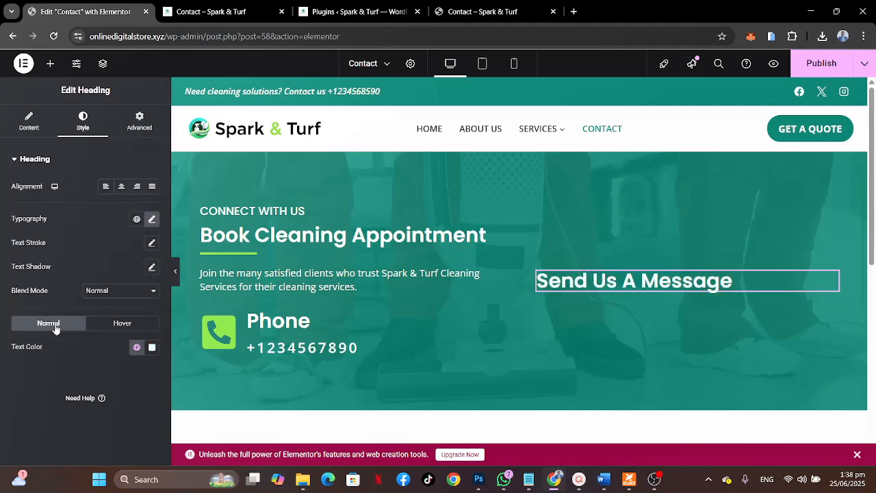
Add a Text Editor below the heading with the reference page's text "Drop a mail, we will answer all enquiries within 24 hours on business days.".
{"action": "left_click", "coordinate": [50, 63]}
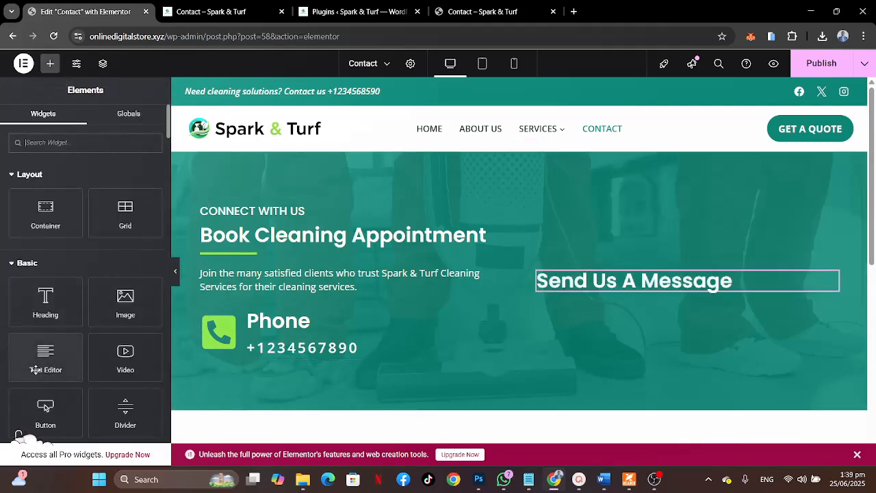
{"action": "left_click_drag", "start_coordinate": [35, 366], "coordinate": [574, 287]}
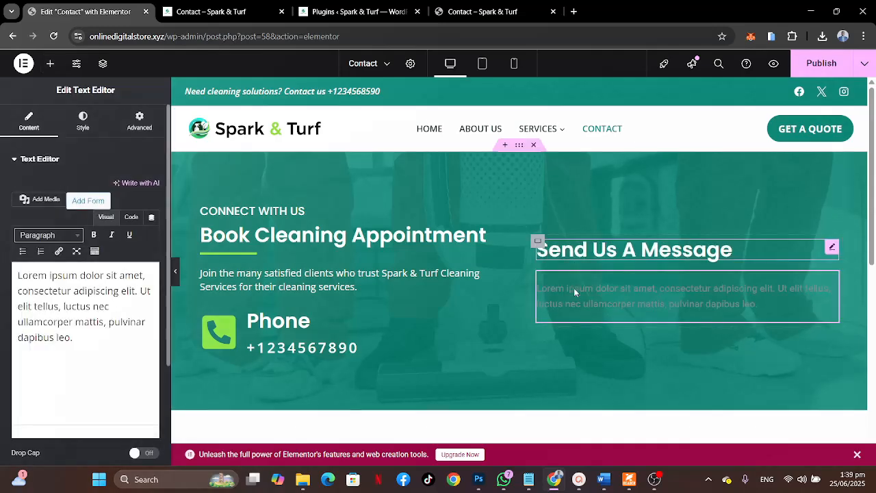
{"action": "left_click", "coordinate": [483, 11]}
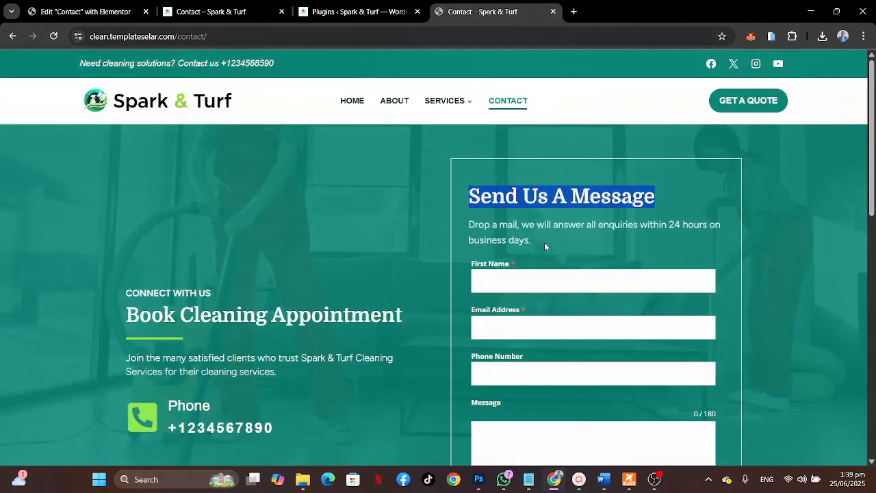
{"action": "left_click_drag", "start_coordinate": [544, 247], "coordinate": [469, 229]}
{"action": "key", "text": "ctrl+c"}
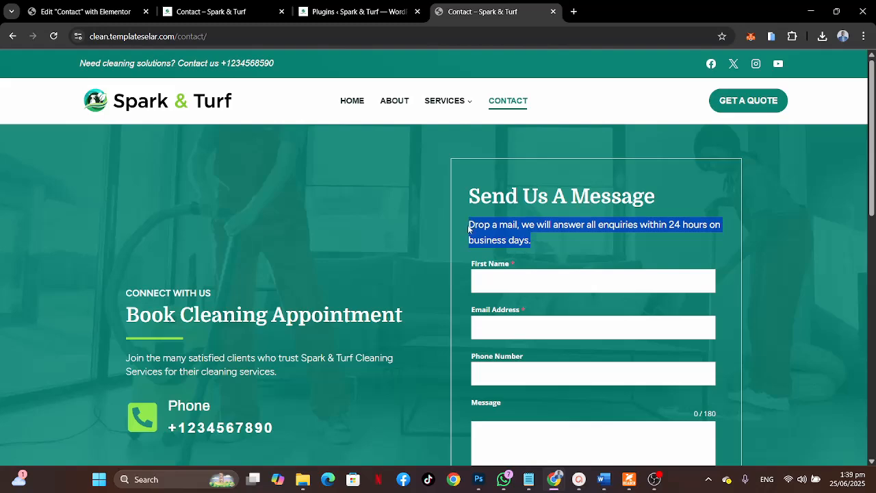
{"action": "left_click", "coordinate": [79, 12]}
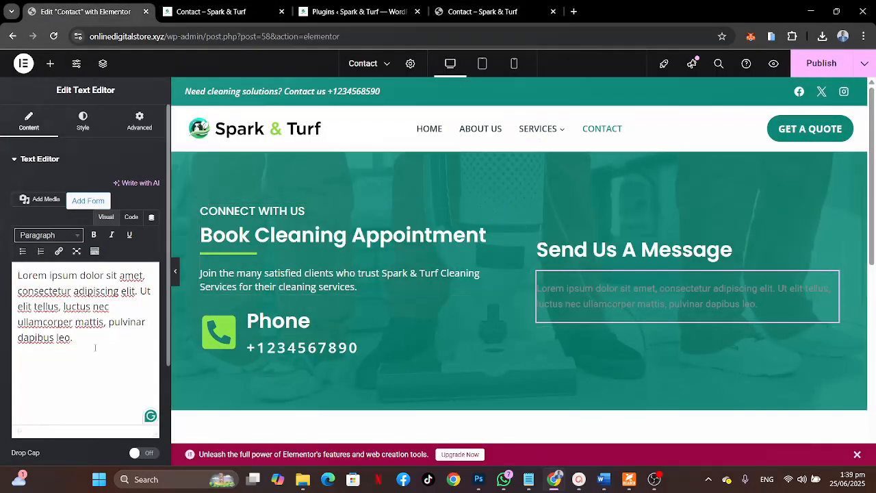
{"action": "key", "text": "ctrl+a"}
{"action": "key", "text": "ctrl+v"}
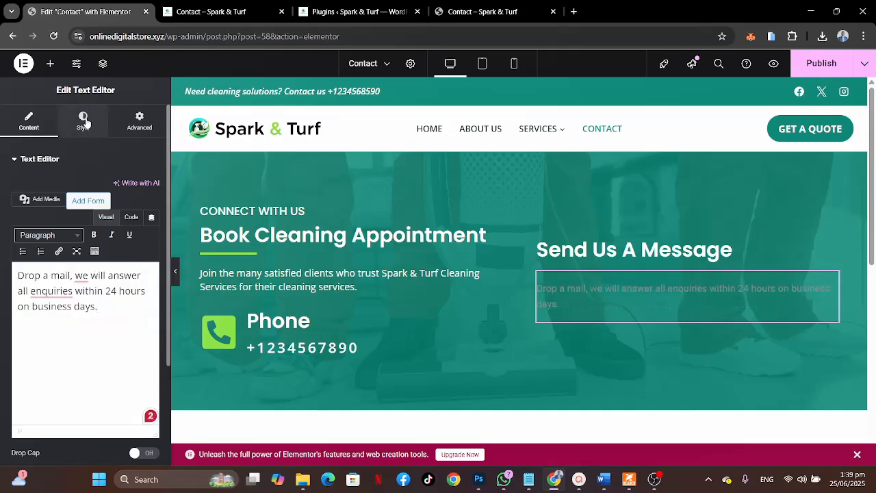
Set the typography of the "Drop a mail" paragraph to Open Sans at 17 px.
{"action": "left_click", "coordinate": [85, 123]}
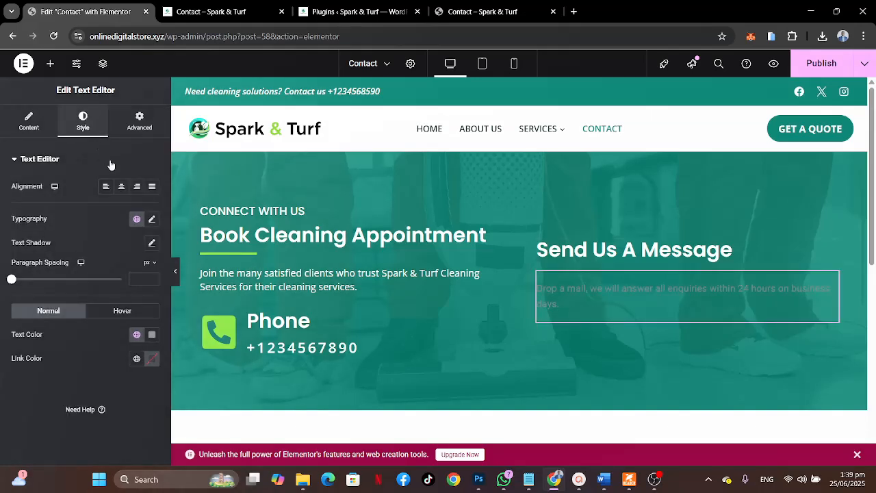
{"action": "left_click", "coordinate": [152, 219]}
{"action": "left_click", "coordinate": [134, 273]}
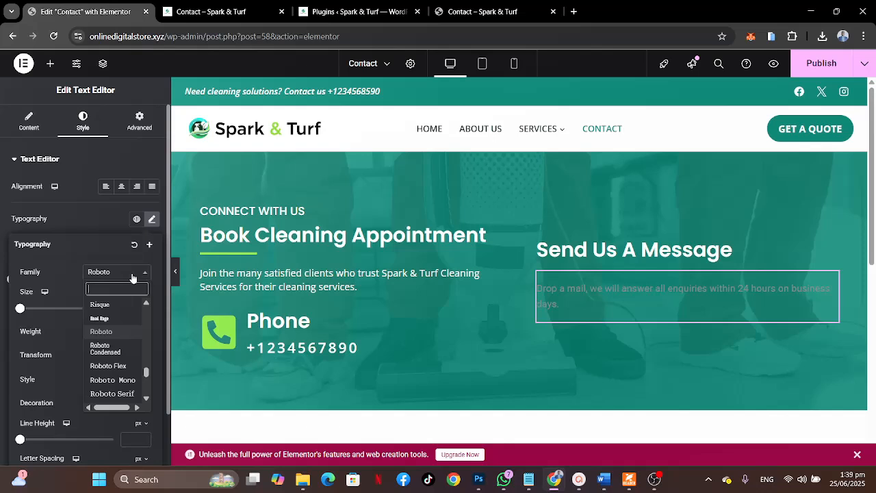
{"action": "type", "text": "OPEN"}
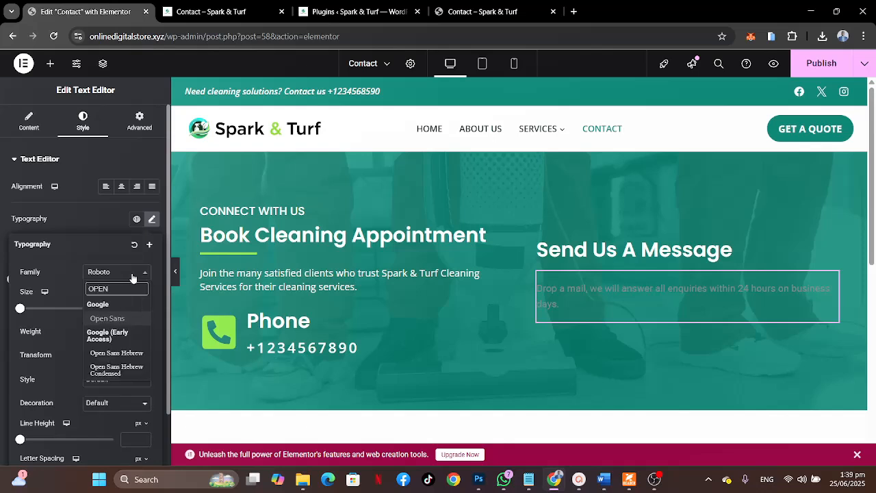
{"action": "left_click", "coordinate": [110, 318]}
{"action": "left_click", "coordinate": [134, 308]}
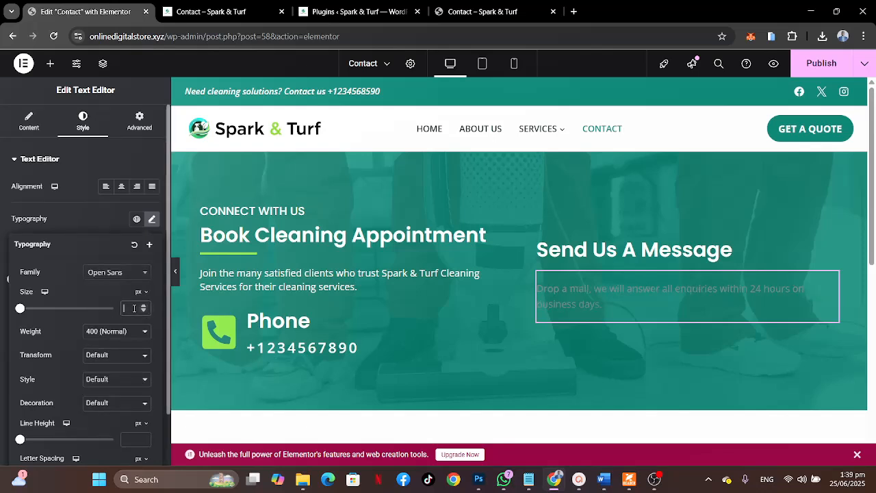
{"action": "type", "text": "17"}
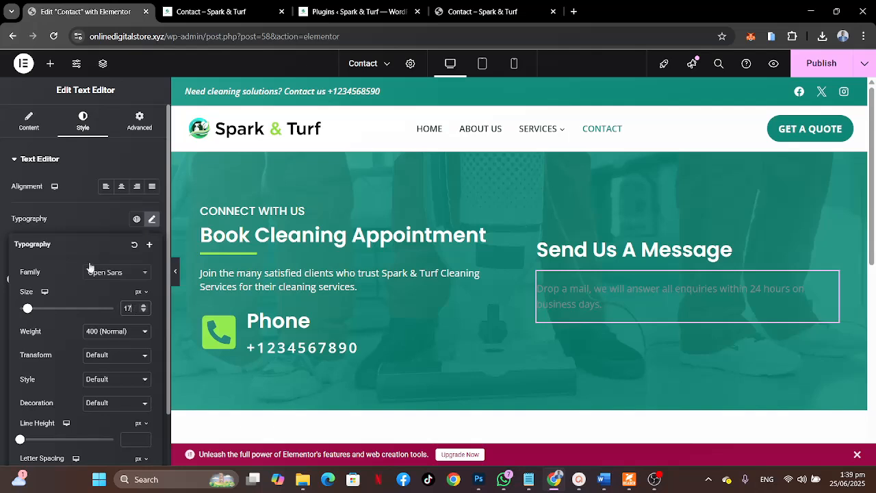
{"action": "left_click", "coordinate": [93, 209]}
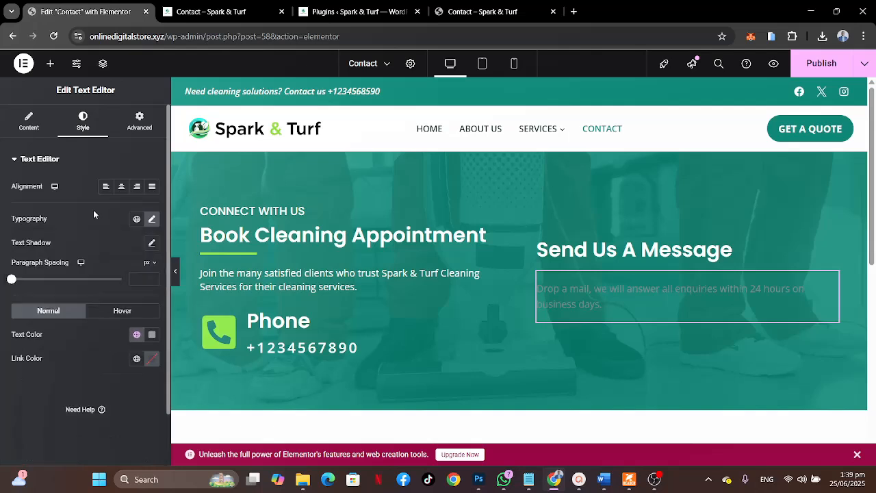
Apply the "White or offwhite" global color to the "Drop a mail" paragraph and set its top margin to -20 px.
{"action": "left_click", "coordinate": [137, 335]}
{"action": "scroll", "coordinate": [89, 260], "scroll_direction": "down", "scroll_amount": 1}
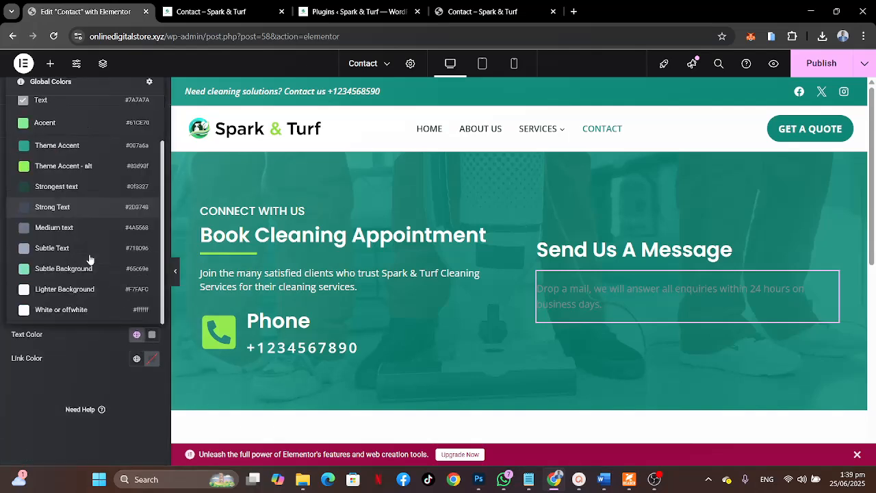
{"action": "left_click", "coordinate": [42, 309]}
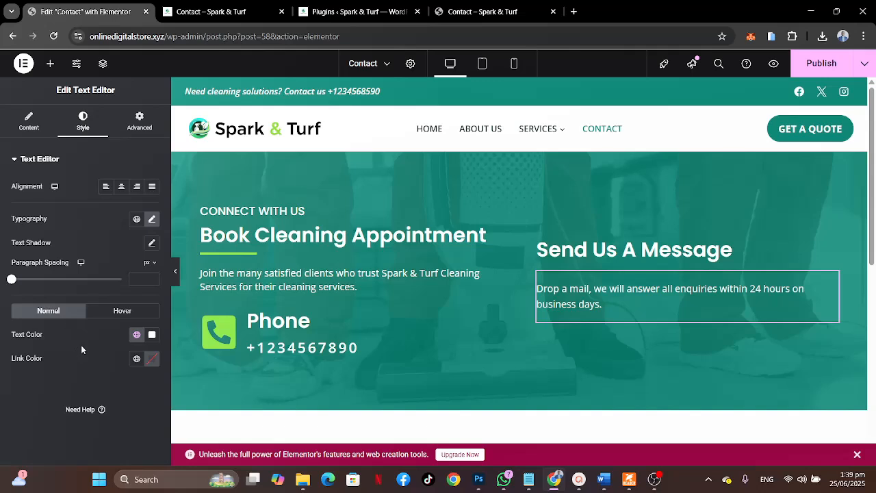
{"action": "left_click", "coordinate": [133, 127]}
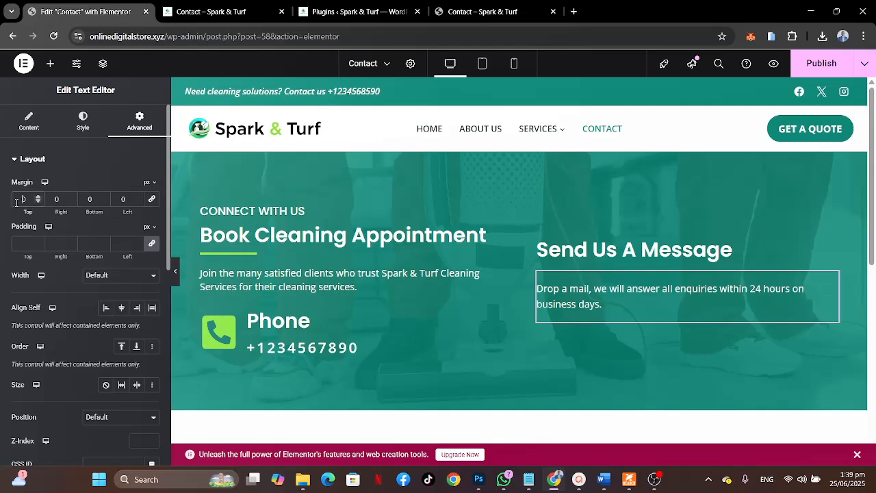
{"action": "type", "text": "2"}
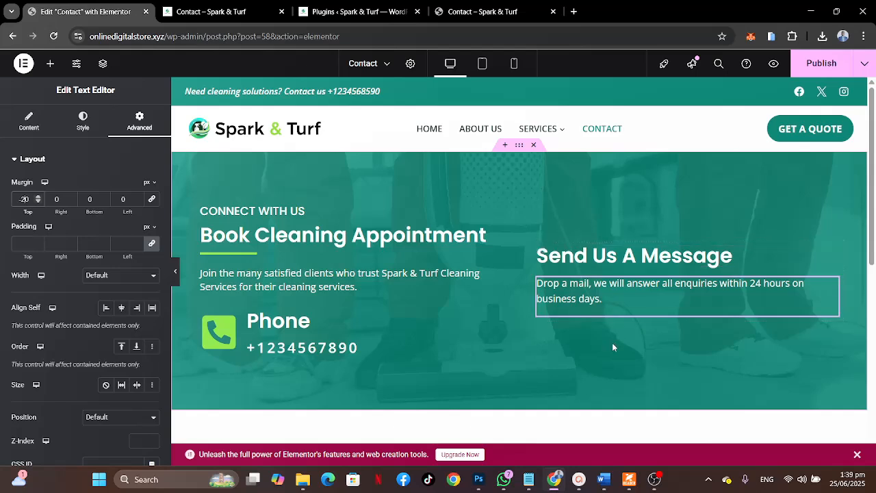
Set the padding of the container holding the "Send Us A Message" heading to 30 px on all sides.
{"action": "left_click", "coordinate": [538, 247]}
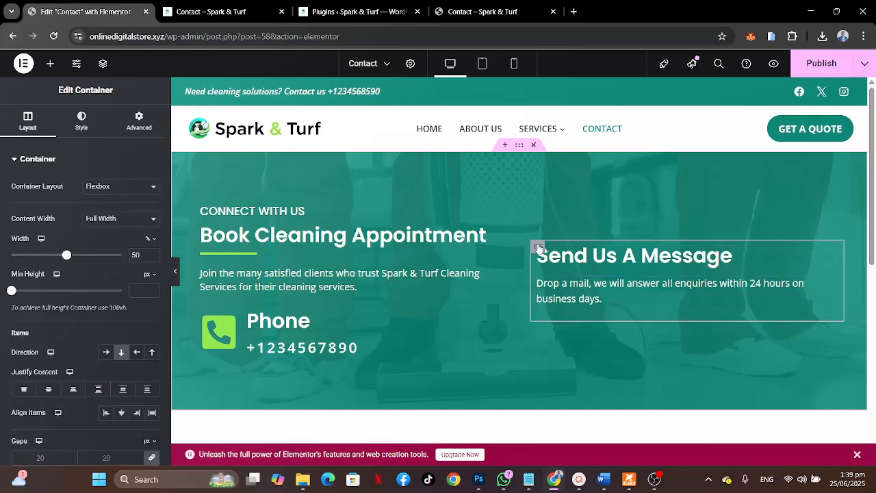
{"action": "left_click", "coordinate": [139, 120]}
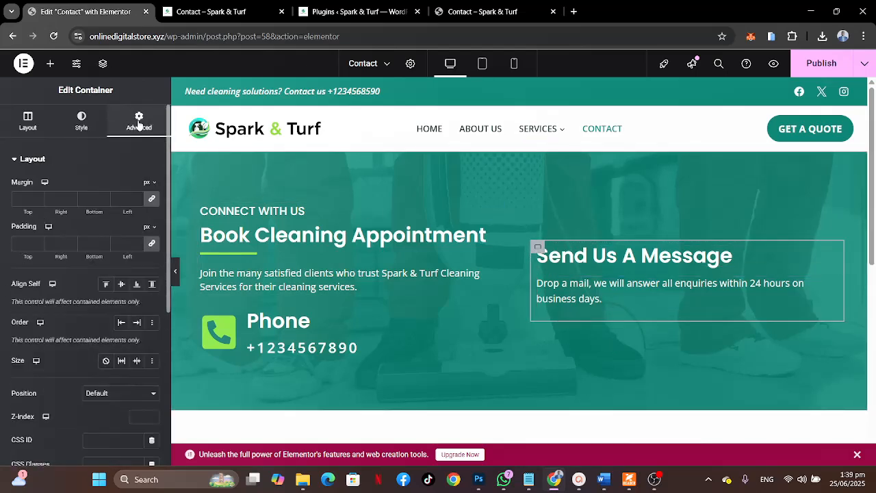
{"action": "left_click", "coordinate": [21, 243]}
{"action": "type", "text": "30"}
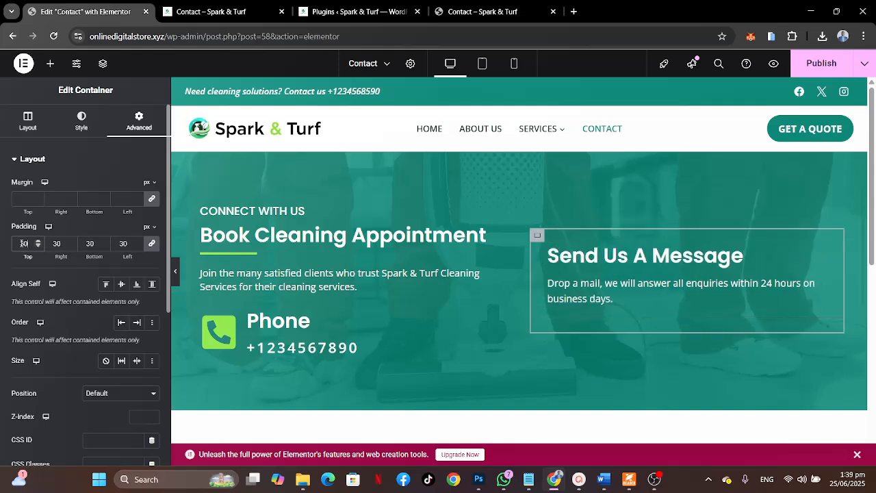
Give the "Send Us A Message" container a solid 1 px border in the "White or offwhite" global color.
{"action": "left_click", "coordinate": [80, 121]}
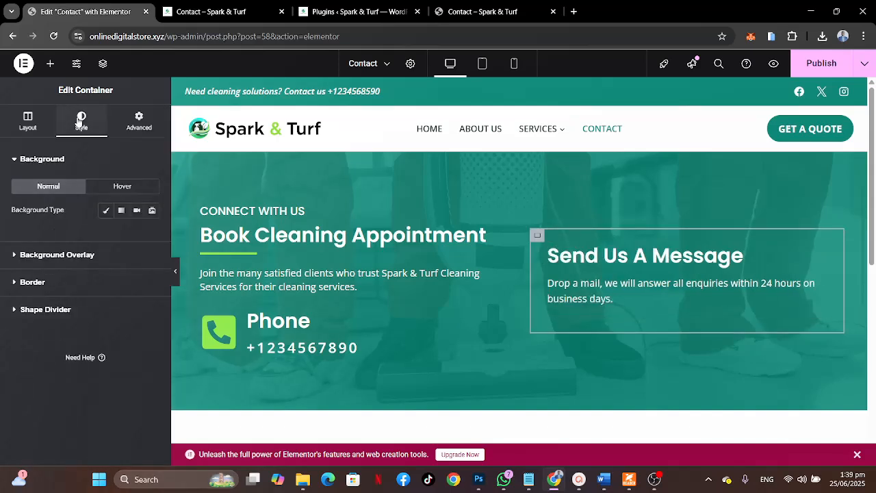
{"action": "left_click", "coordinate": [34, 284]}
{"action": "left_click", "coordinate": [97, 265]}
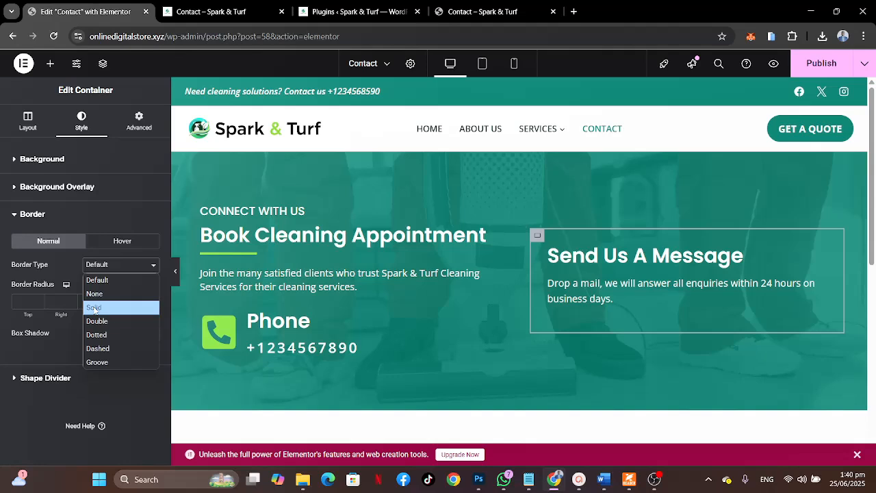
{"action": "left_click", "coordinate": [94, 308]}
{"action": "left_click", "coordinate": [15, 301]}
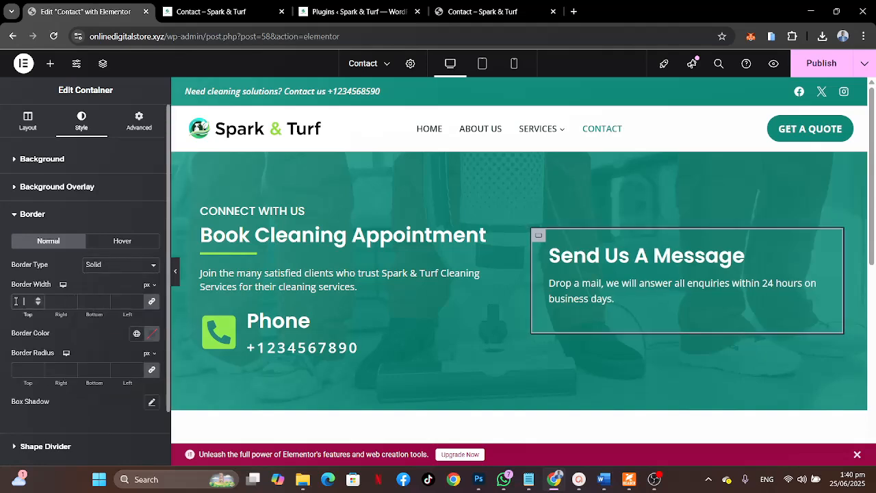
{"action": "type", "text": "1"}
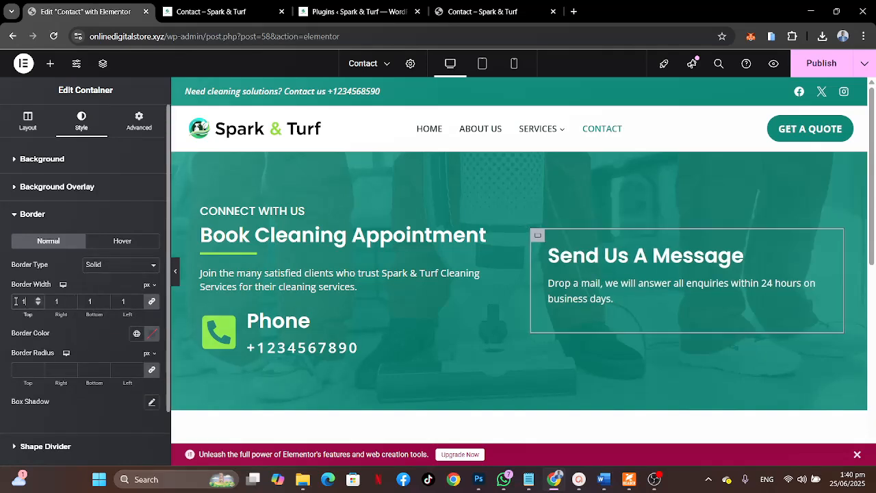
{"action": "left_click", "coordinate": [136, 334]}
{"action": "scroll", "coordinate": [102, 273], "scroll_direction": "down", "scroll_amount": 3}
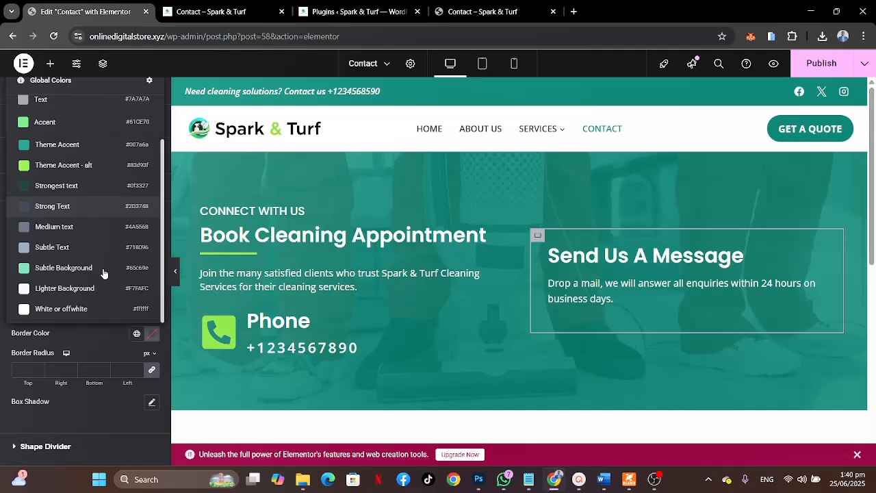
{"action": "left_click", "coordinate": [82, 308]}
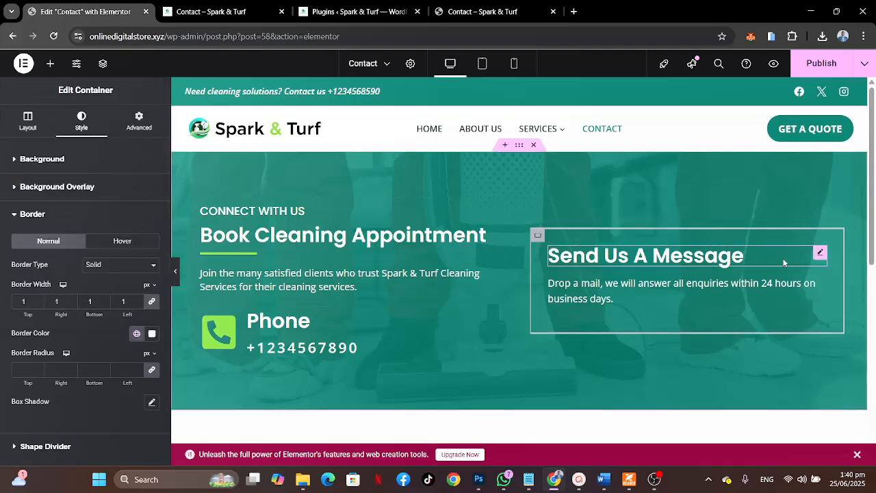
Check the message form's fields on the reference Contact page and publish the edited Contact page.
{"action": "left_click", "coordinate": [494, 14]}
{"action": "left_click", "coordinate": [539, 224]}
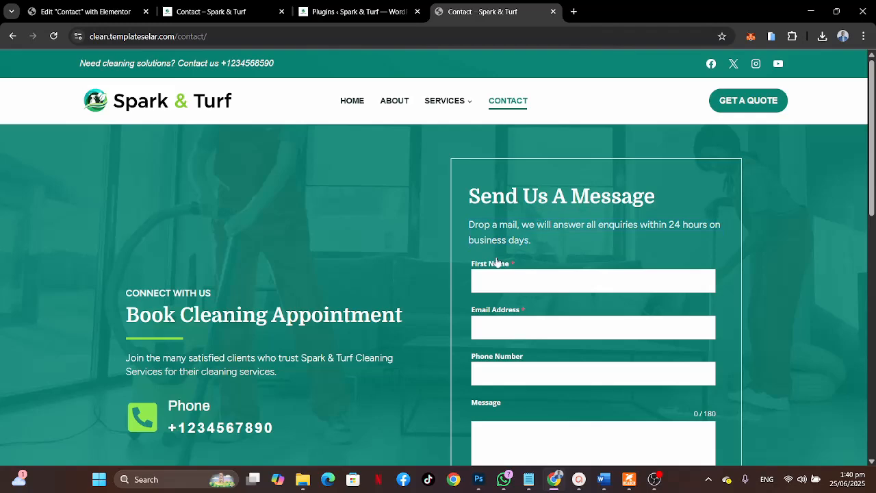
{"action": "scroll", "coordinate": [507, 266], "scroll_direction": "down", "scroll_amount": 2}
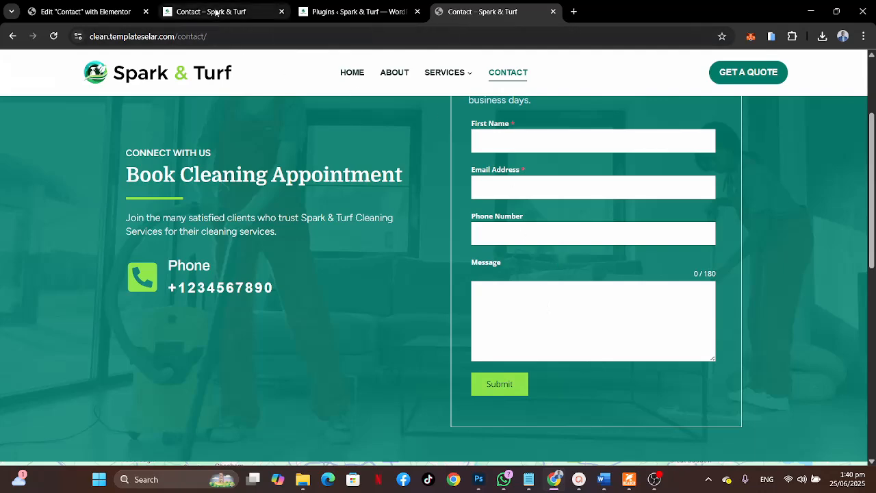
{"action": "left_click", "coordinate": [60, 11]}
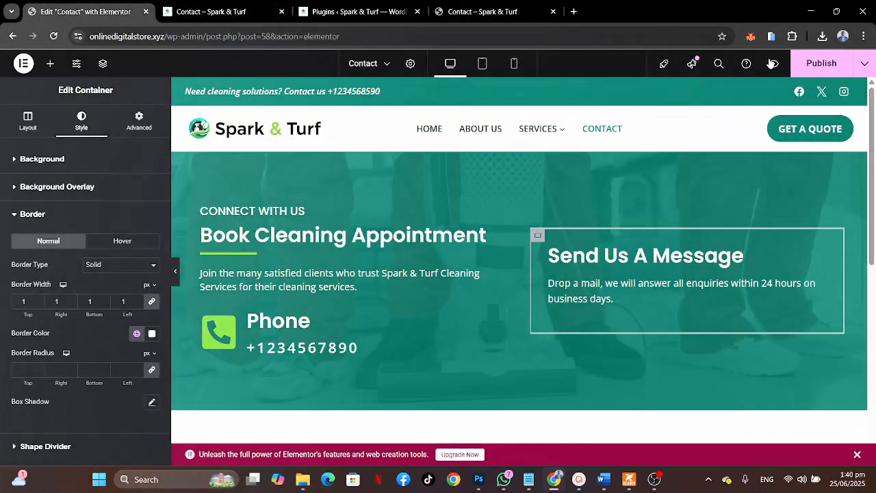
{"action": "left_click", "coordinate": [812, 62]}
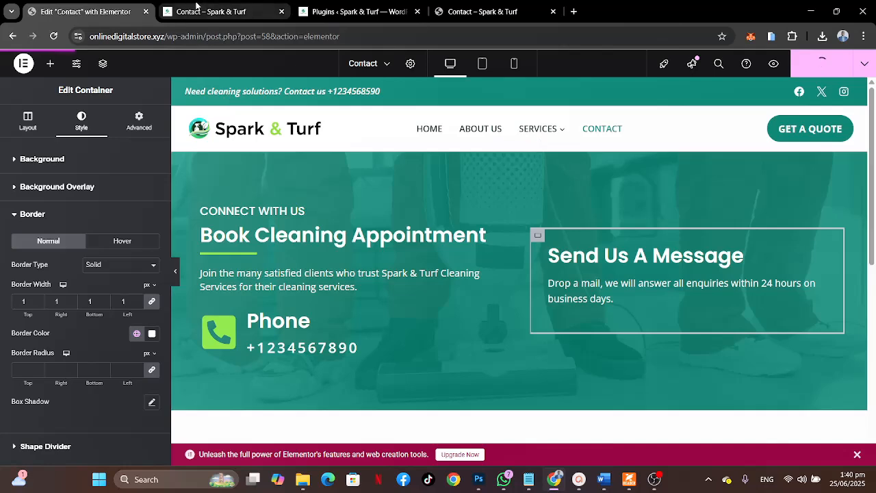
Open the Forminator plugin's Forms list in the WordPress admin and look over the existing forms.
{"action": "left_click", "coordinate": [340, 12]}
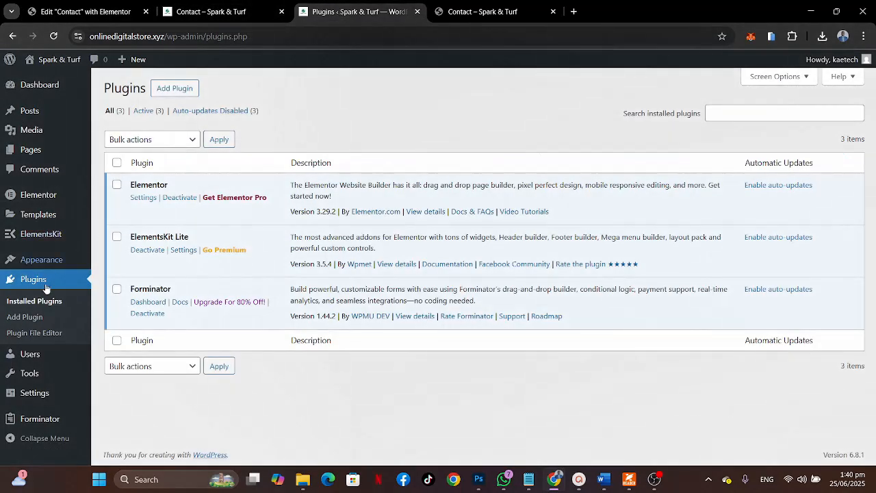
{"action": "mouse_move", "coordinate": [49, 404]}
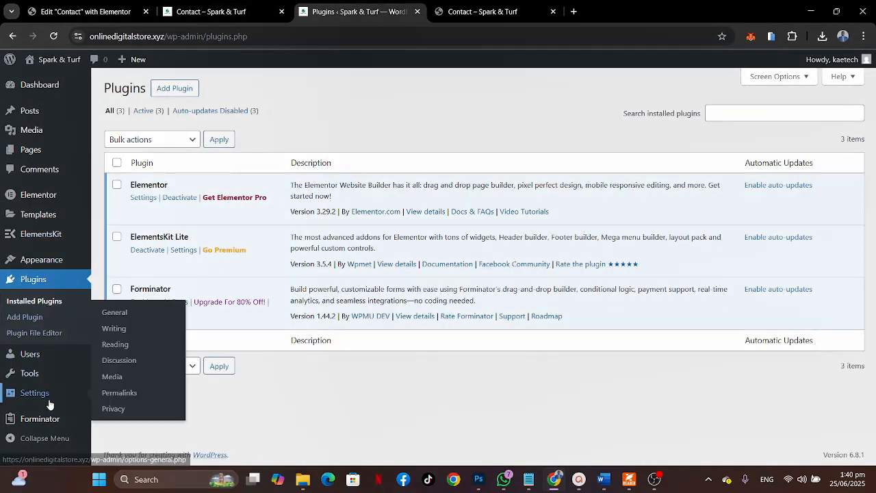
{"action": "double_click", "coordinate": [150, 288]}
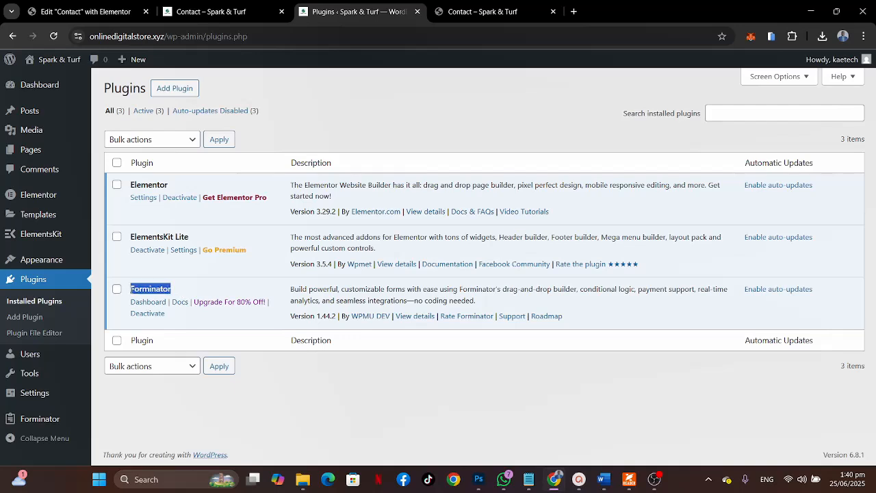
{"action": "left_click", "coordinate": [131, 292]}
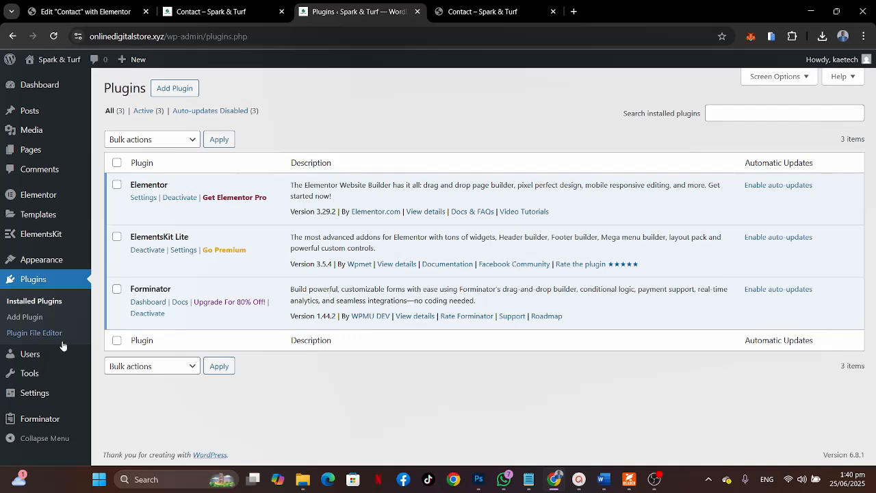
{"action": "mouse_move", "coordinate": [29, 423]}
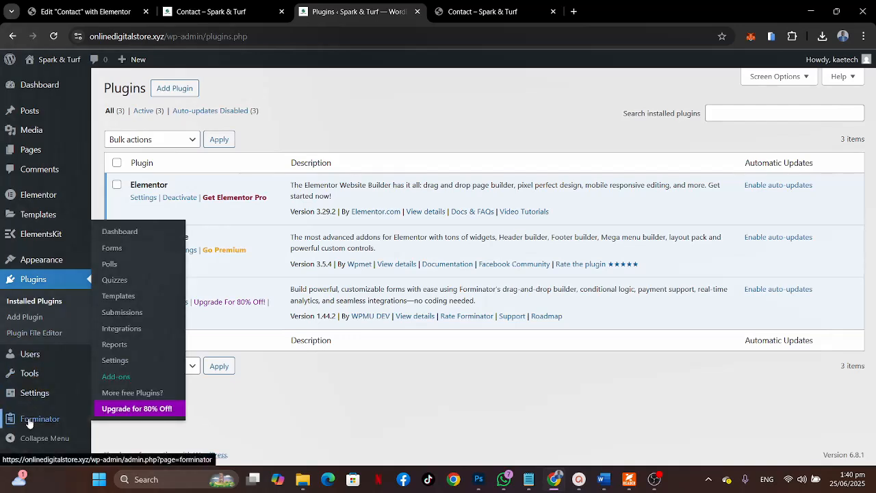
{"action": "left_click", "coordinate": [114, 248]}
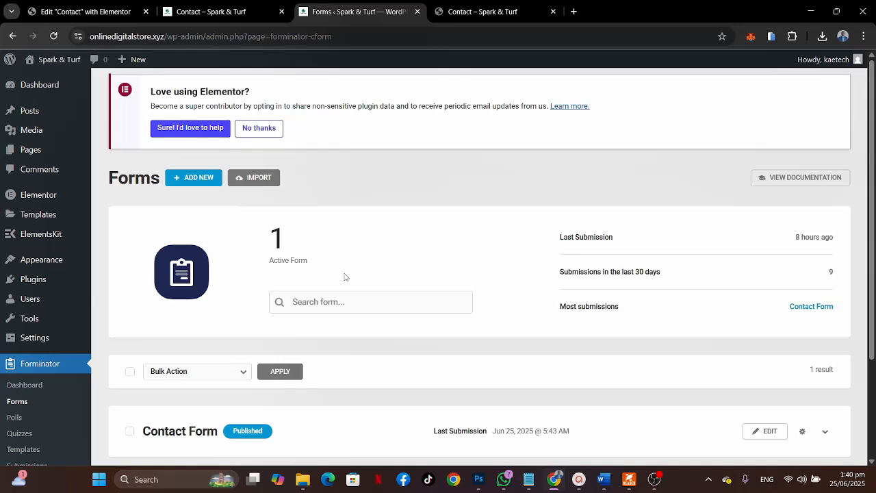
{"action": "scroll", "coordinate": [346, 276], "scroll_direction": "down", "scroll_amount": 3}
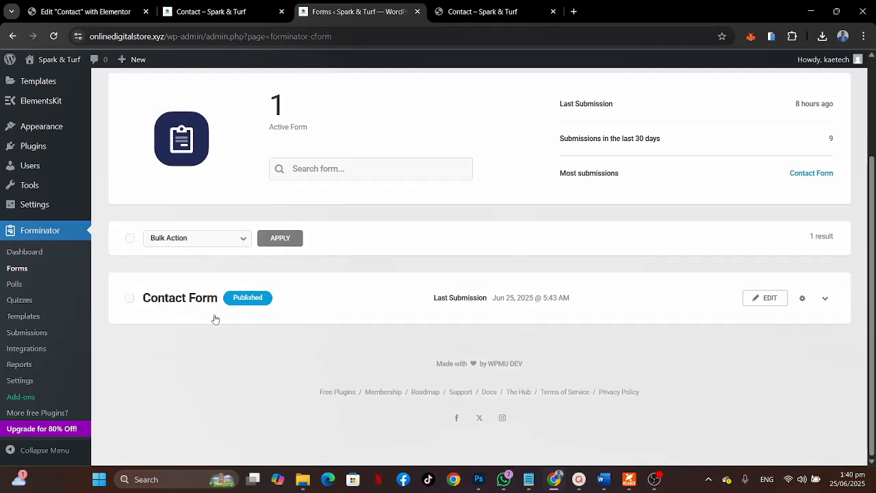
{"action": "scroll", "coordinate": [431, 244], "scroll_direction": "up", "scroll_amount": 3}
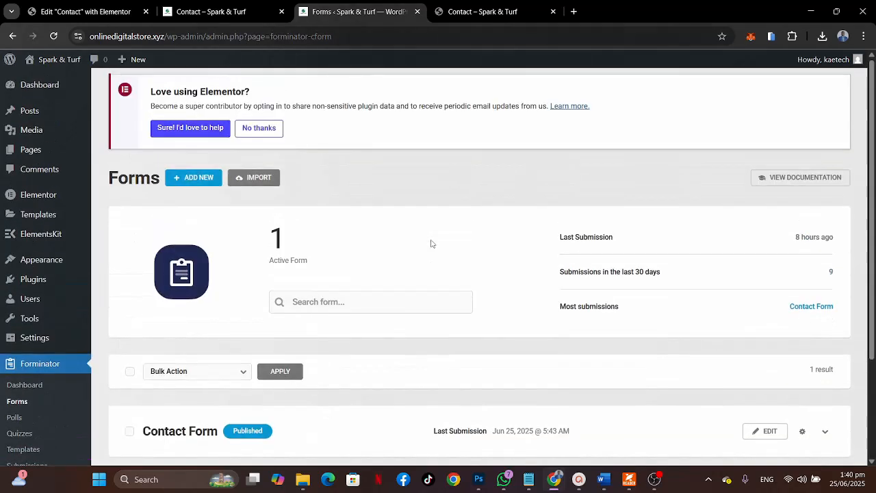
Create a new Forminator form from the preset Contact Form template.
{"action": "left_click", "coordinate": [202, 181]}
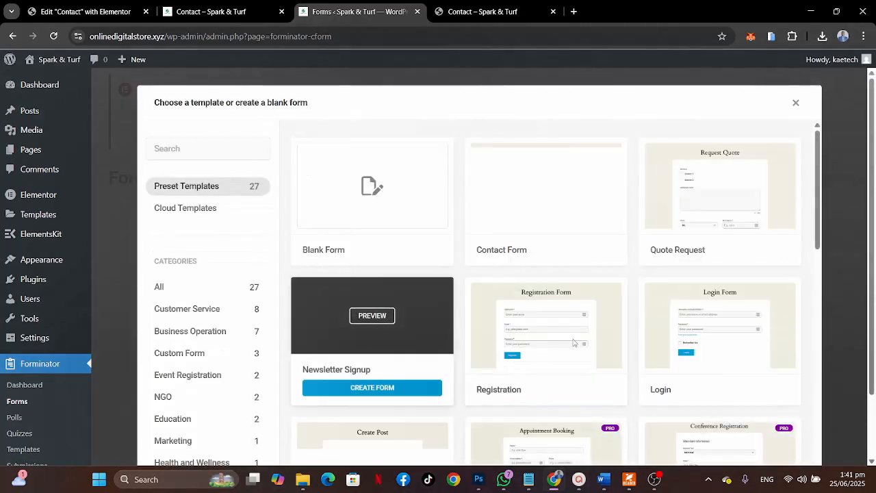
{"action": "mouse_move", "coordinate": [497, 229]}
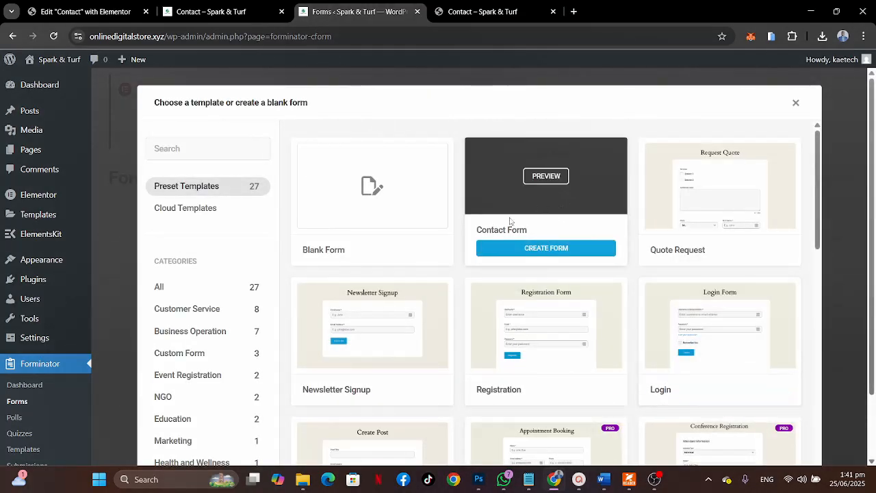
{"action": "left_click", "coordinate": [539, 249]}
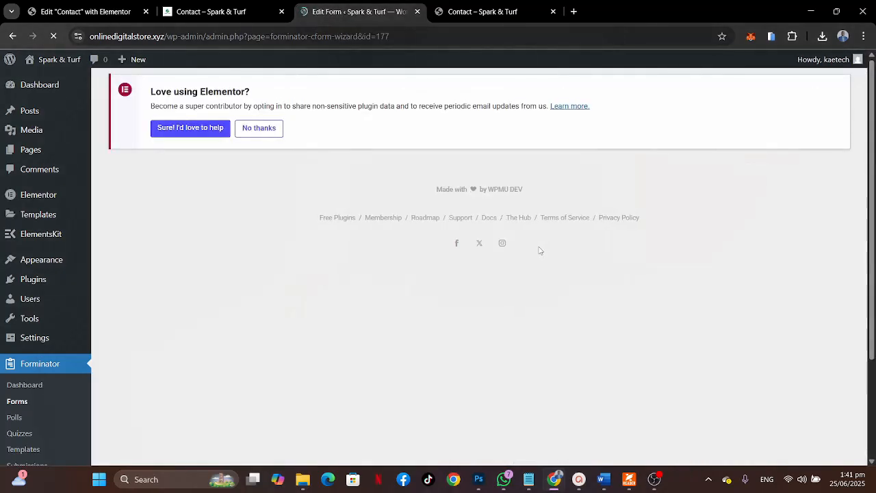
{"action": "scroll", "coordinate": [363, 350], "scroll_direction": "down", "scroll_amount": 2}
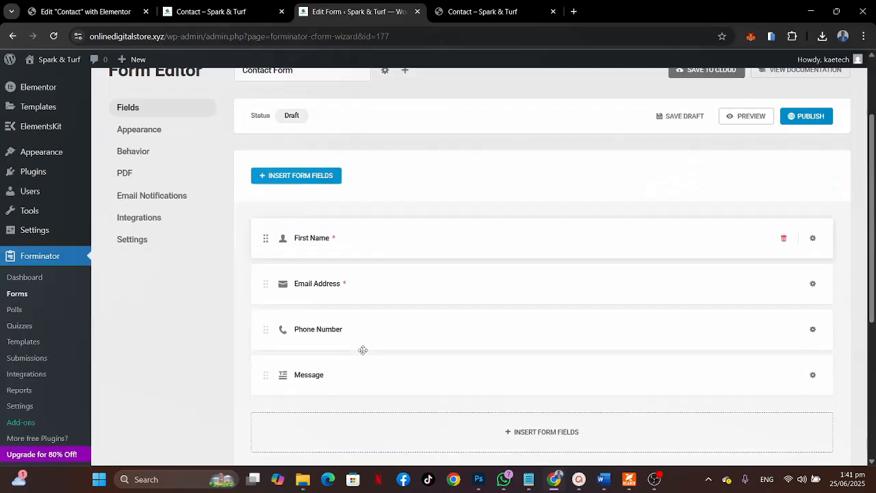
Compare the new form's fields with the reference Contact page form and proceed to the form's Appearance settings.
{"action": "scroll", "coordinate": [363, 350], "scroll_direction": "down", "scroll_amount": 1}
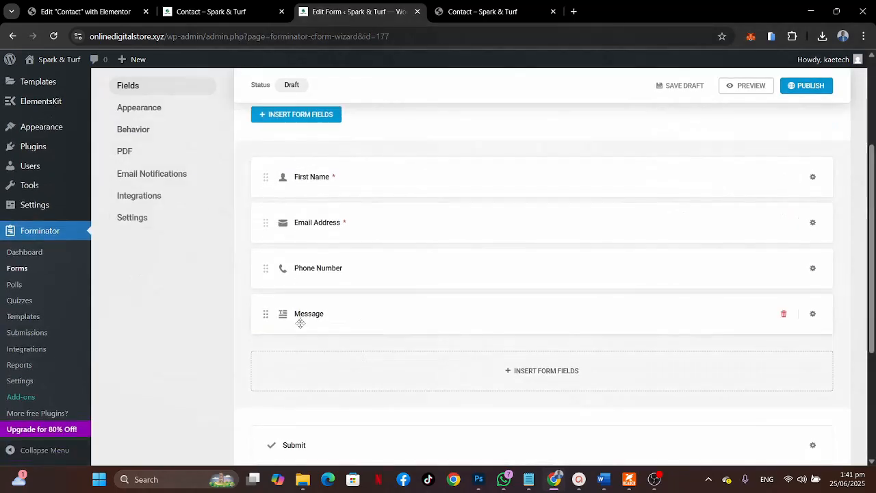
{"action": "scroll", "coordinate": [548, 307], "scroll_direction": "down", "scroll_amount": 3}
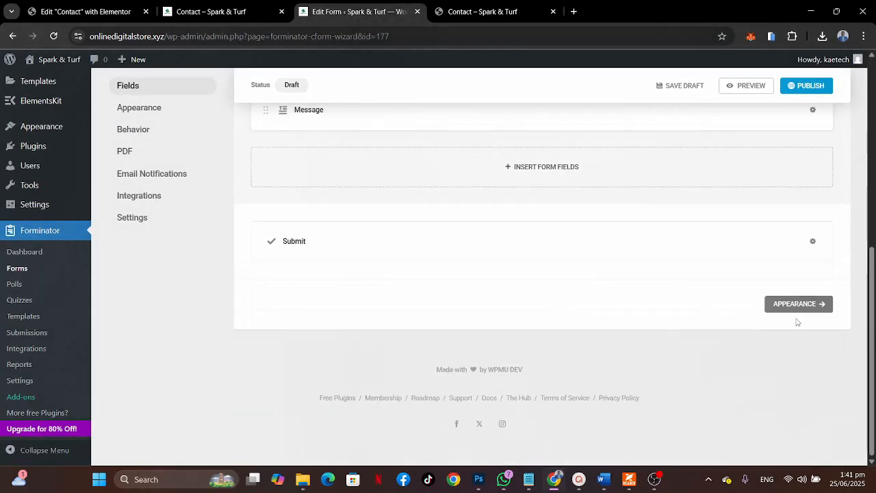
{"action": "left_click", "coordinate": [479, 12]}
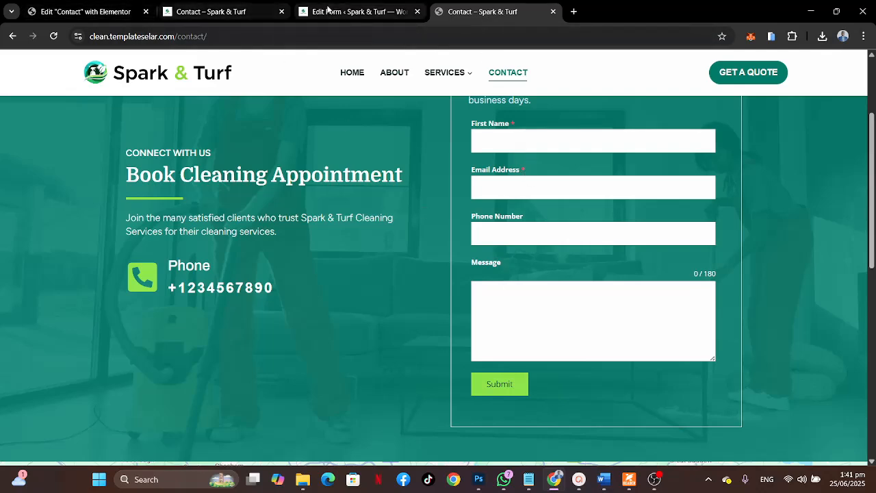
{"action": "left_click", "coordinate": [328, 10]}
{"action": "left_click", "coordinate": [795, 305]}
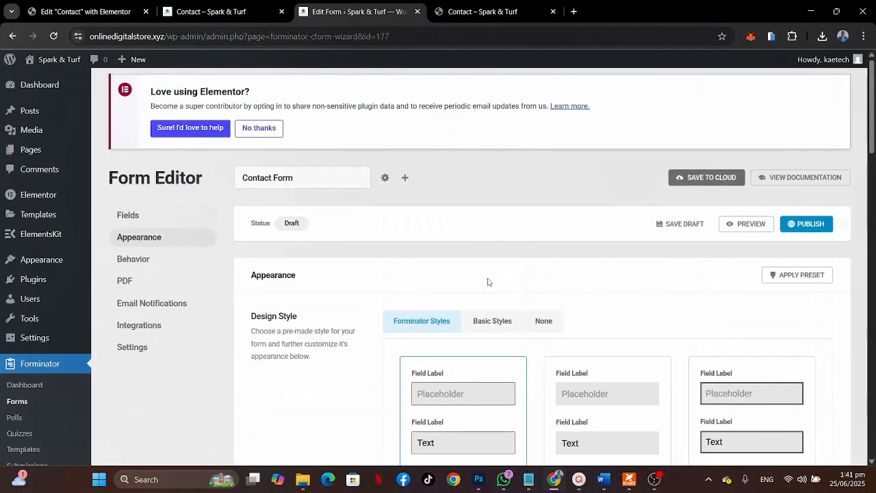
Compare the design styles with the reference form and choose the Flat style for the contact form.
{"action": "scroll", "coordinate": [488, 282], "scroll_direction": "down", "scroll_amount": 4}
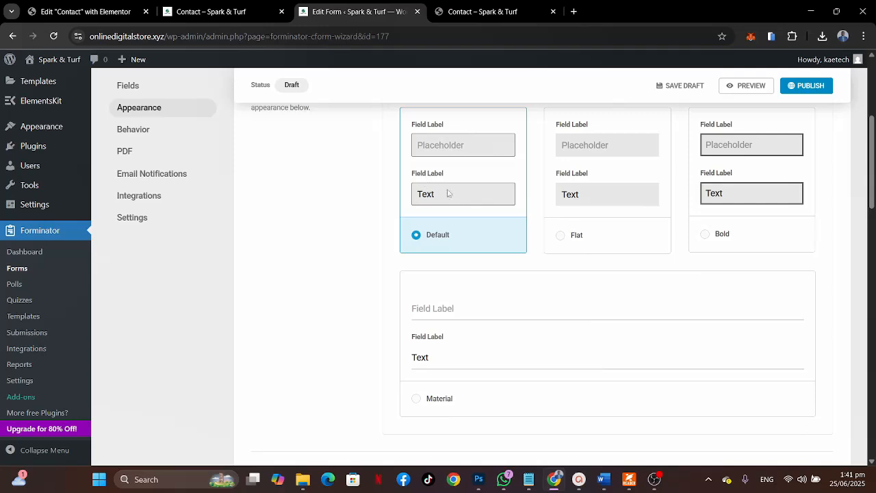
{"action": "left_click", "coordinate": [479, 12]}
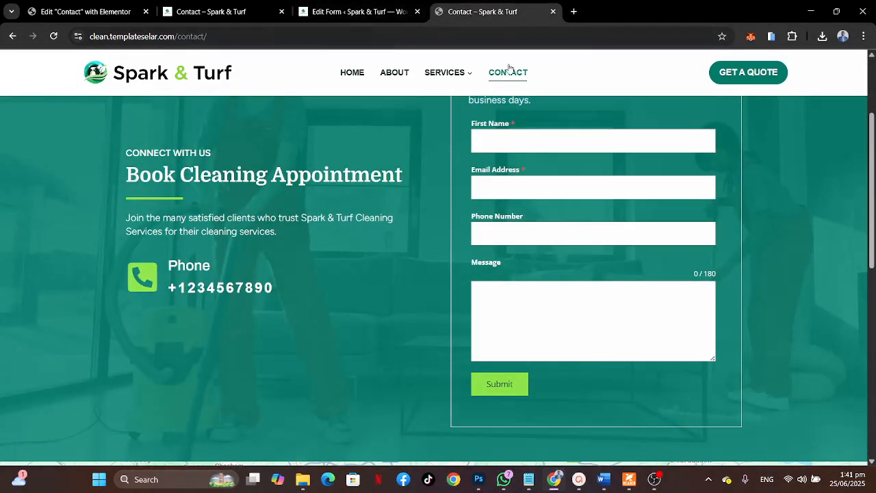
{"action": "left_click", "coordinate": [86, 11]}
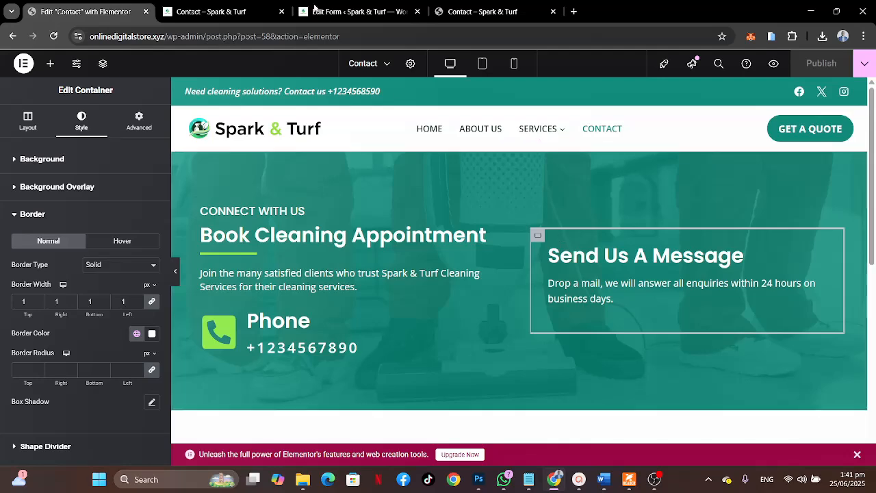
{"action": "left_click", "coordinate": [356, 12]}
{"action": "left_click", "coordinate": [624, 191]}
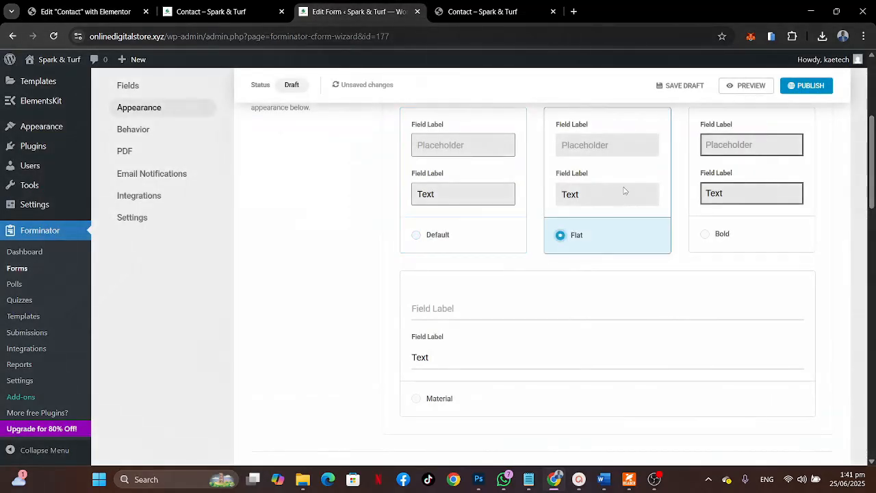
{"action": "scroll", "coordinate": [606, 190], "scroll_direction": "up", "scroll_amount": 2}
{"action": "scroll", "coordinate": [605, 189], "scroll_direction": "down", "scroll_amount": 1}
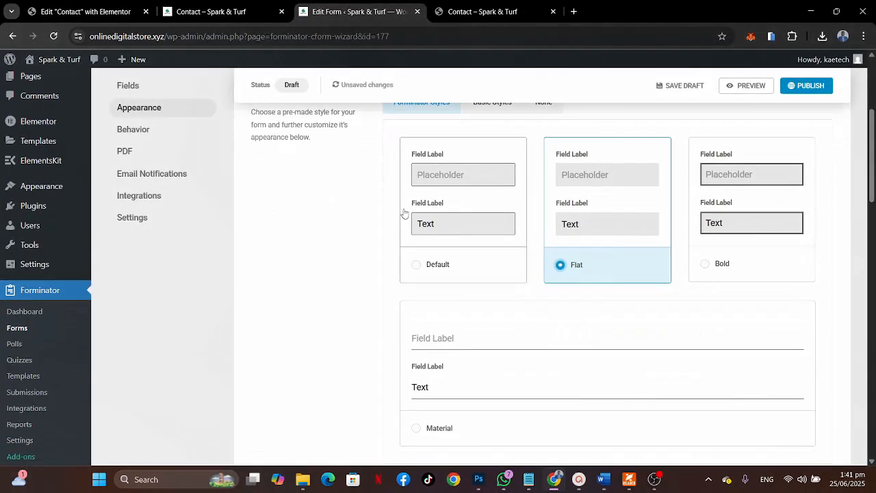
Enable custom colors for the form while keeping the theme colors as the base.
{"action": "scroll", "coordinate": [601, 209], "scroll_direction": "down", "scroll_amount": 5}
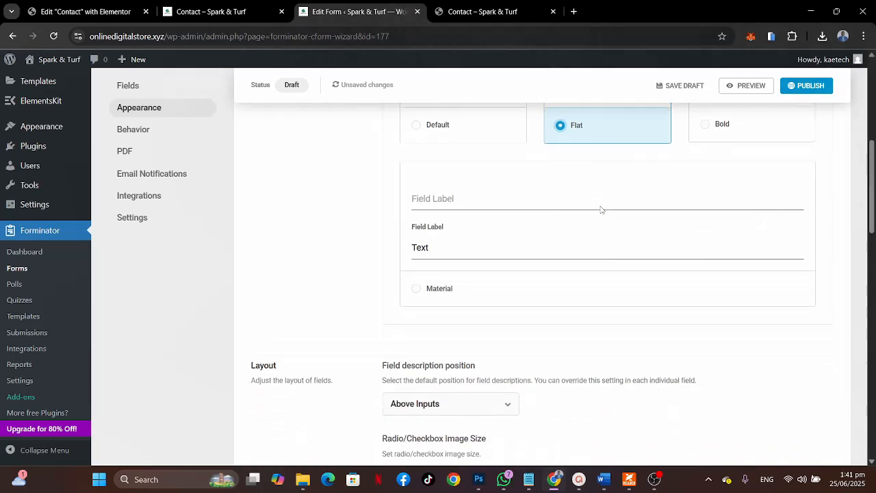
{"action": "scroll", "coordinate": [557, 306], "scroll_direction": "down", "scroll_amount": 6}
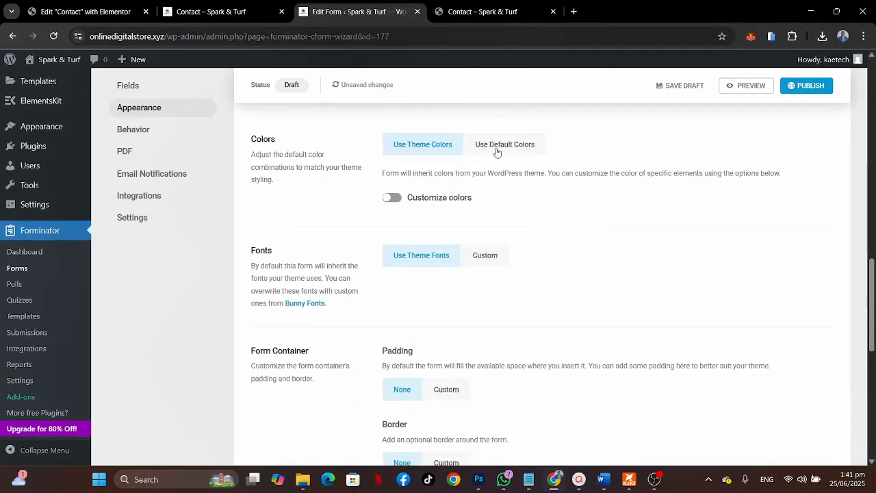
{"action": "left_click", "coordinate": [393, 198]}
{"action": "scroll", "coordinate": [525, 267], "scroll_direction": "down", "scroll_amount": 2}
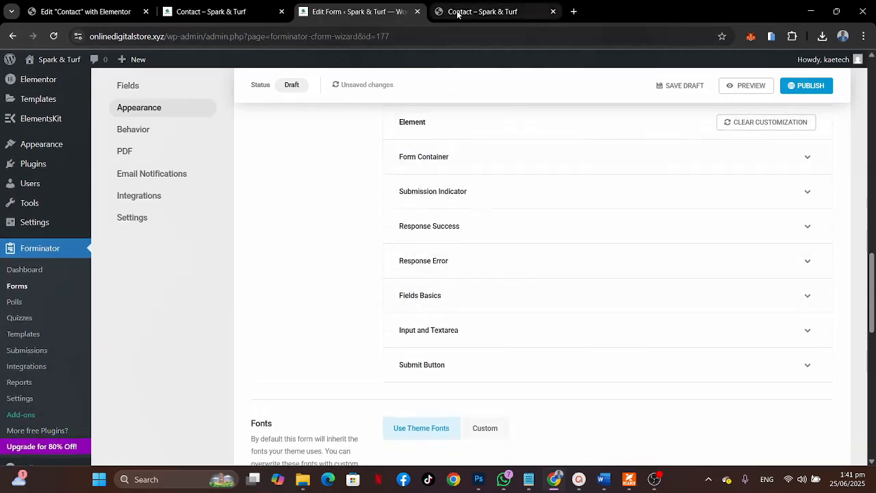
Check the reference form's label styling and set the Fields Basics label color to #ffffff.
{"action": "left_click", "coordinate": [486, 12]}
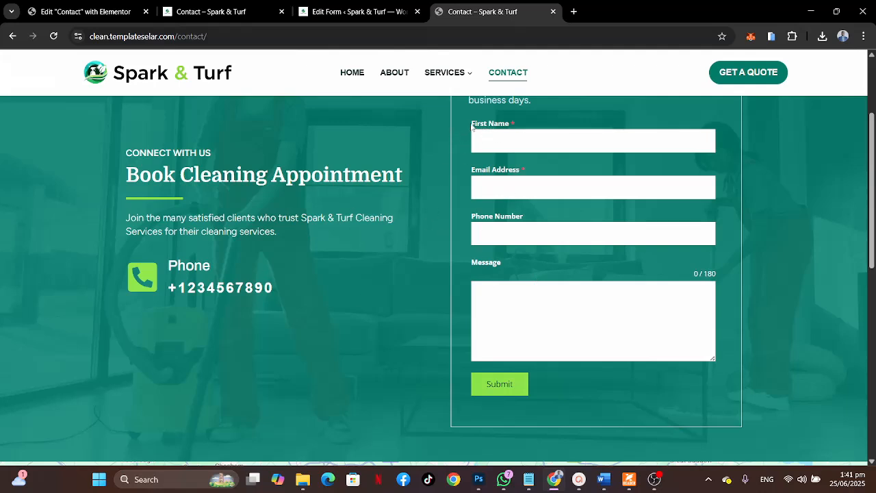
{"action": "left_click", "coordinate": [70, 10]}
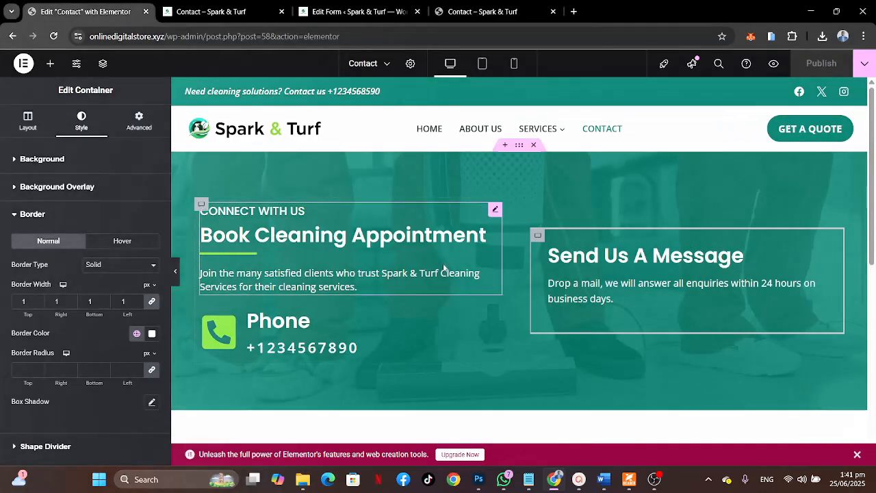
{"action": "left_click", "coordinate": [330, 9]}
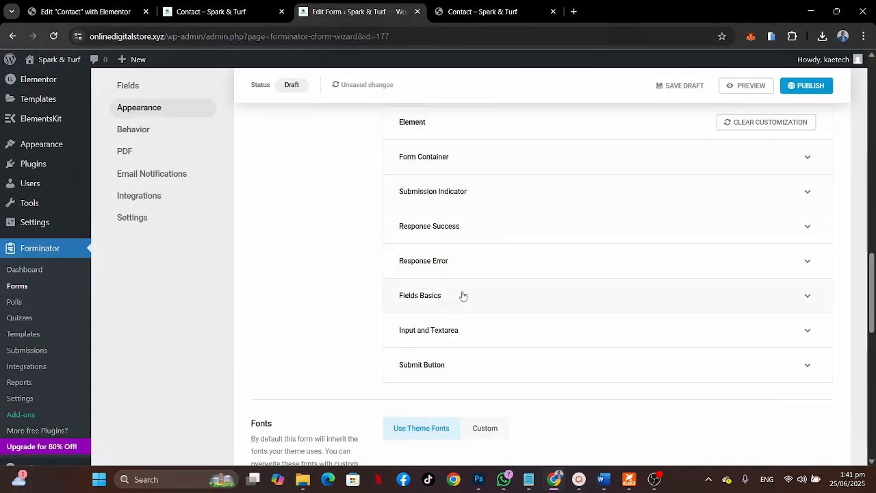
{"action": "left_click", "coordinate": [505, 296]}
{"action": "scroll", "coordinate": [505, 296], "scroll_direction": "down", "scroll_amount": 3}
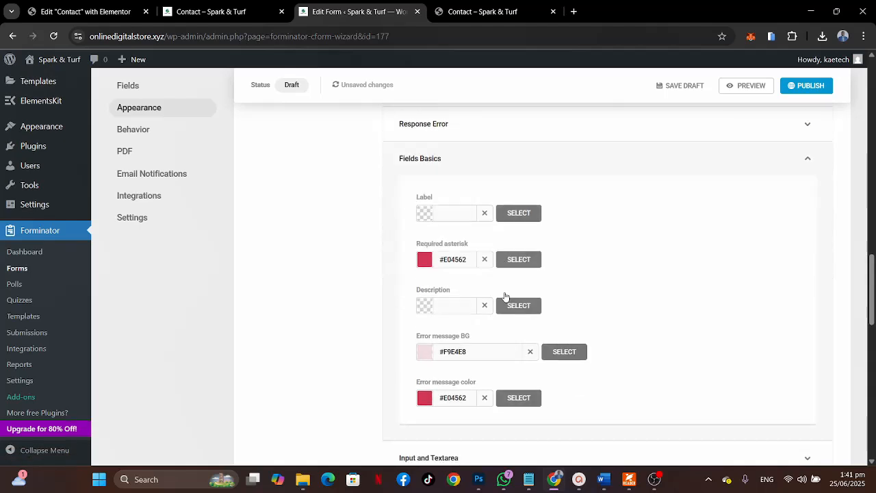
{"action": "left_click", "coordinate": [424, 144]}
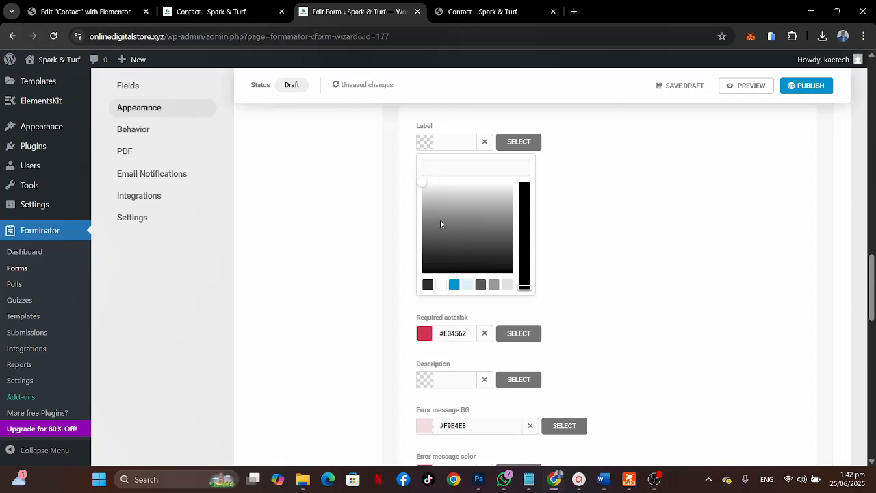
{"action": "left_click", "coordinate": [415, 165]}
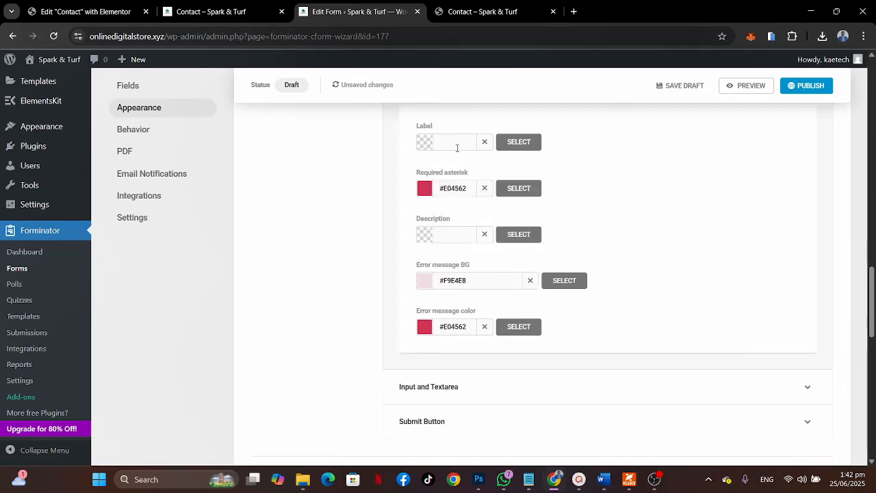
{"action": "left_click", "coordinate": [425, 151]}
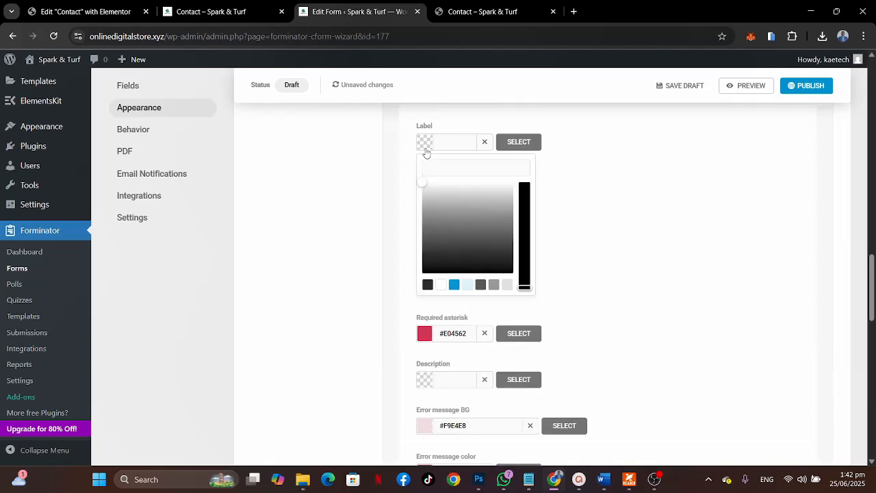
{"action": "left_click", "coordinate": [441, 286]}
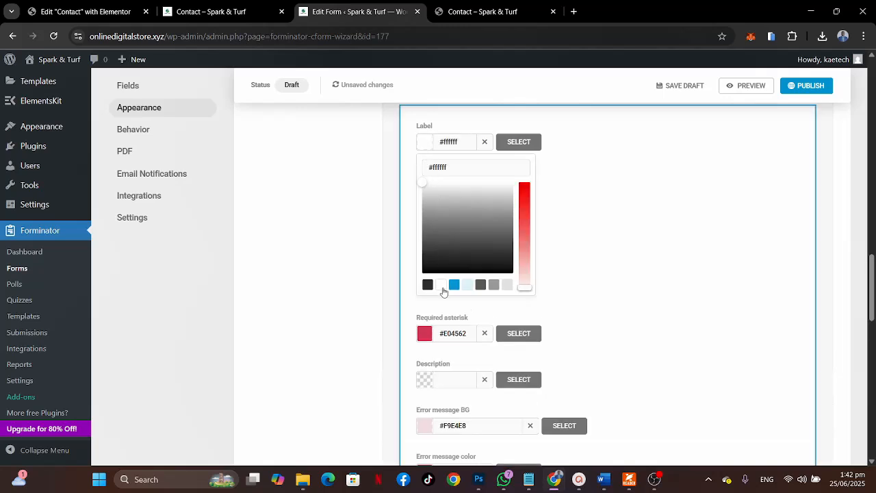
{"action": "left_click", "coordinate": [425, 144]}
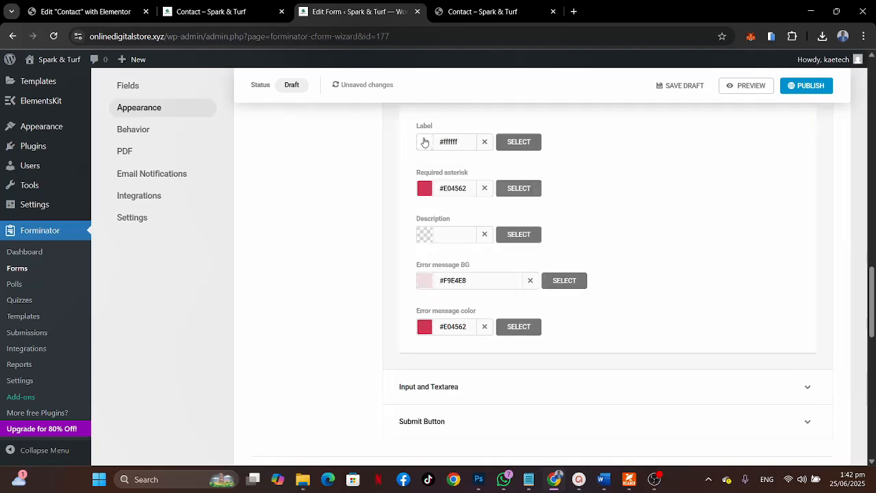
Set the Fields Basics description color to #ffffff.
{"action": "left_click", "coordinate": [424, 235]}
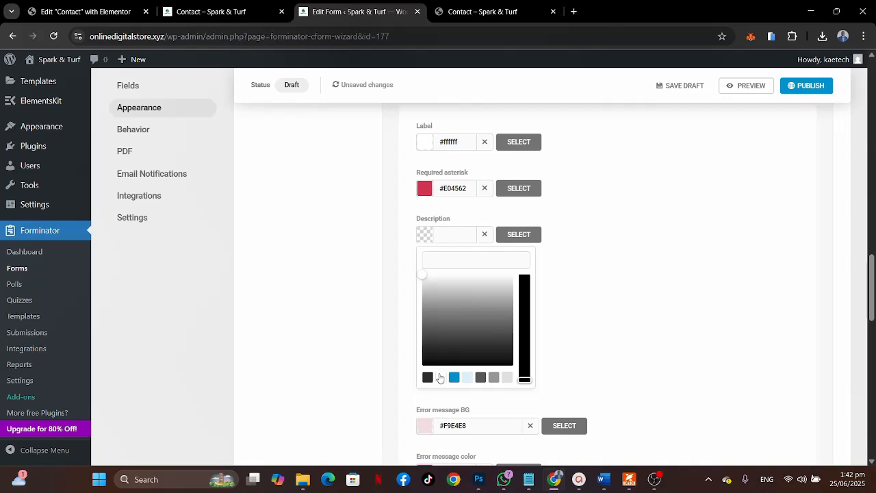
{"action": "left_click", "coordinate": [441, 377]}
{"action": "left_click", "coordinate": [422, 232]}
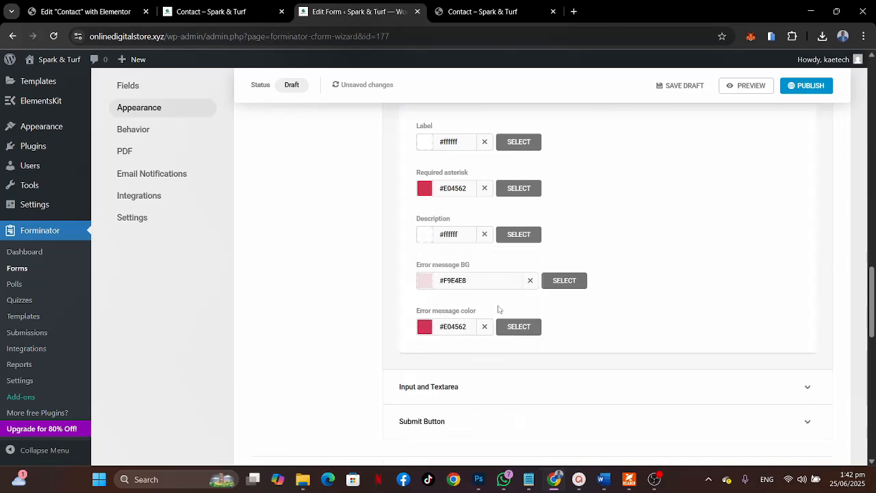
Check the reference form's inputs and set the default-state Input and Textarea background color to #ffffff.
{"action": "scroll", "coordinate": [496, 307], "scroll_direction": "down", "scroll_amount": 2}
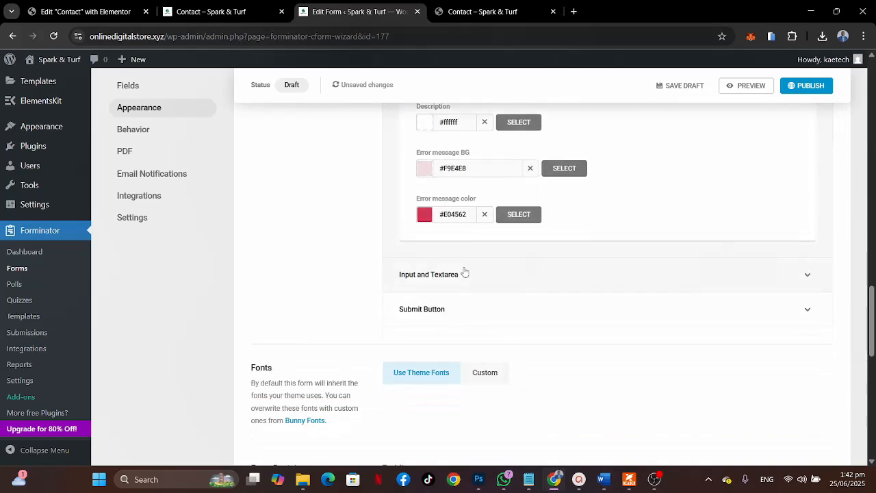
{"action": "left_click", "coordinate": [464, 274]}
{"action": "scroll", "coordinate": [463, 272], "scroll_direction": "down", "scroll_amount": 2}
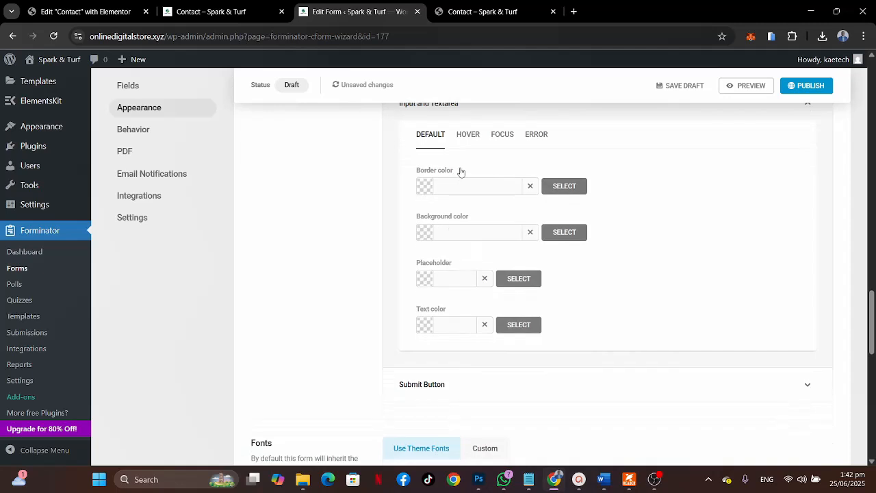
{"action": "scroll", "coordinate": [461, 173], "scroll_direction": "up", "scroll_amount": 1}
{"action": "scroll", "coordinate": [461, 173], "scroll_direction": "down", "scroll_amount": 1}
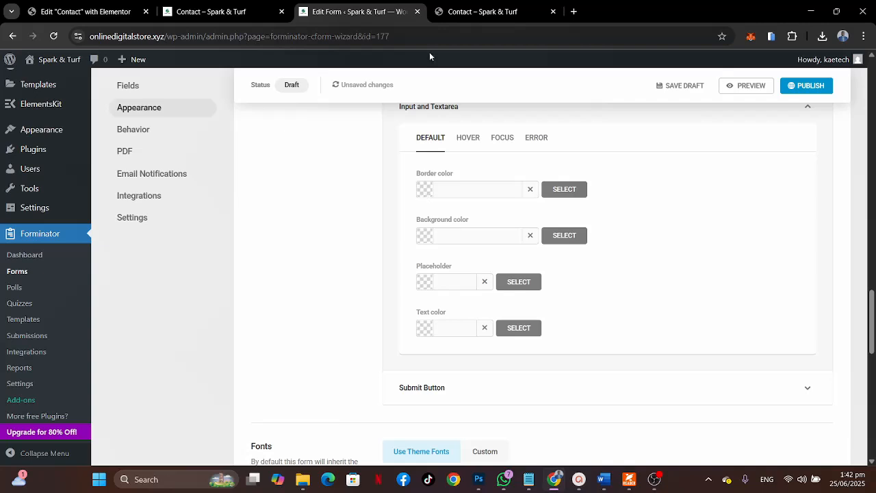
{"action": "left_click", "coordinate": [446, 8]}
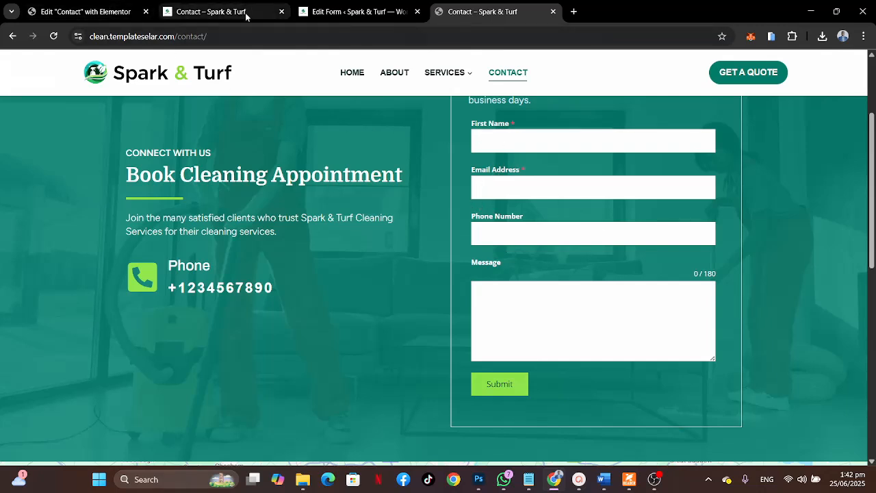
{"action": "left_click", "coordinate": [360, 12]}
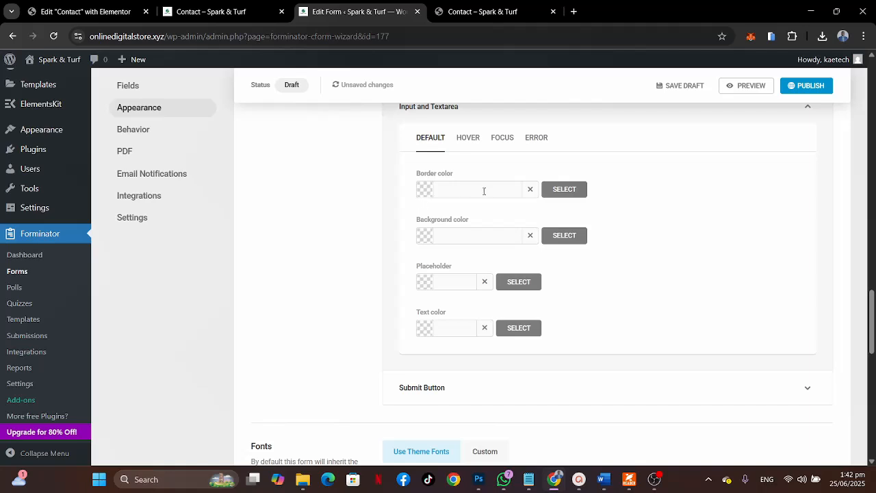
{"action": "left_click", "coordinate": [425, 243]}
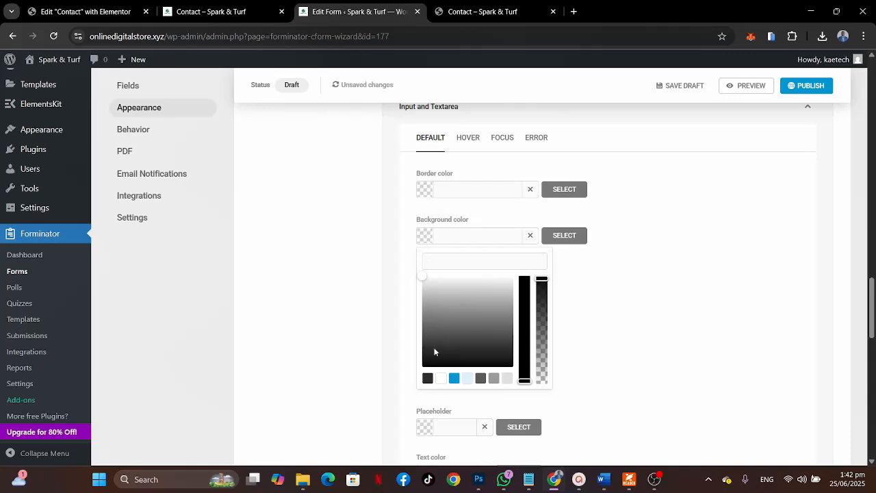
{"action": "left_click", "coordinate": [441, 378]}
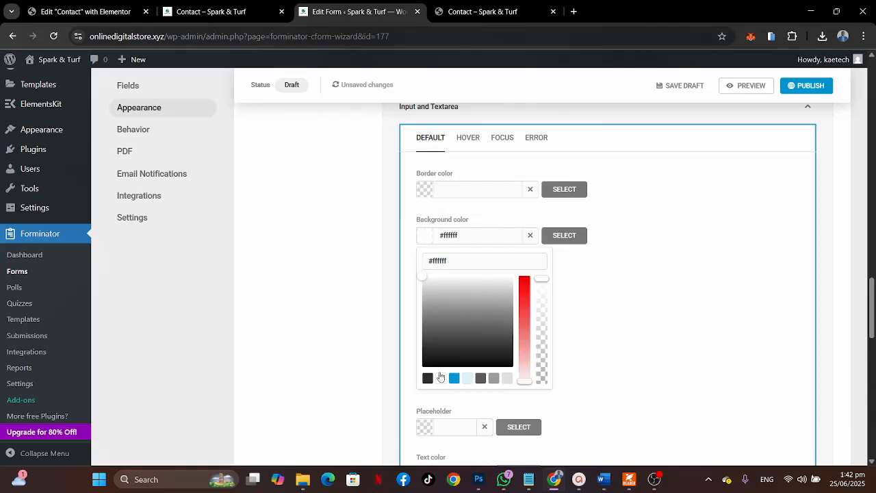
{"action": "left_click", "coordinate": [422, 242]}
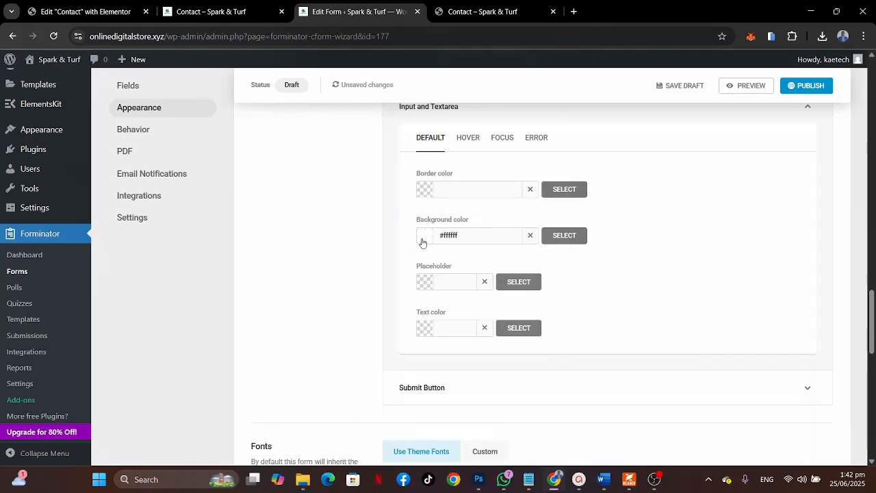
{"action": "left_click", "coordinate": [422, 283]}
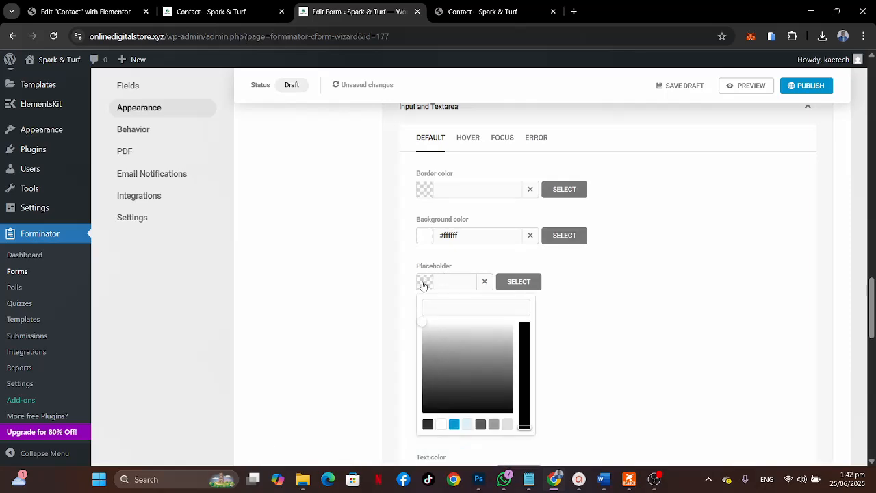
{"action": "left_click", "coordinate": [473, 16]}
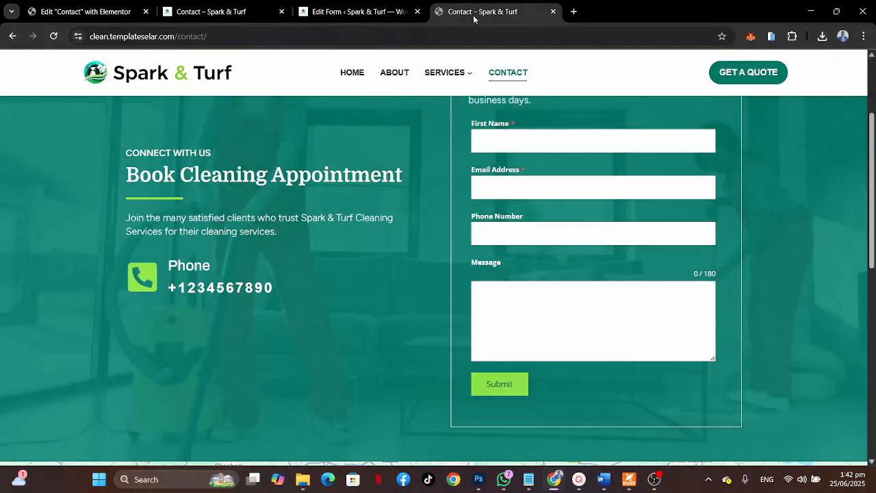
{"action": "left_click", "coordinate": [550, 233]}
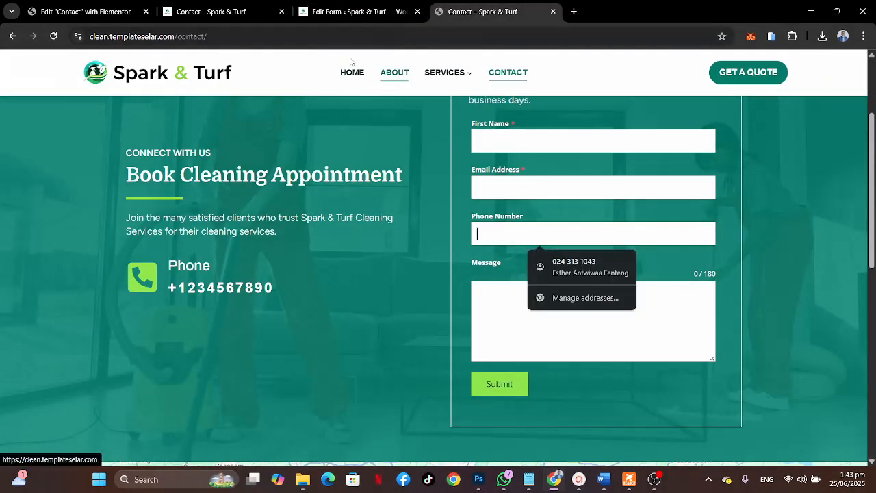
{"action": "left_click", "coordinate": [356, 12]}
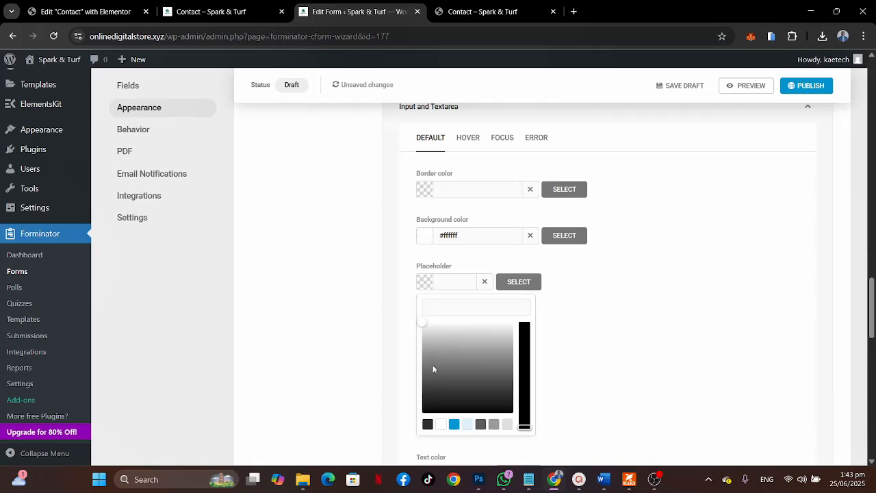
{"action": "left_click", "coordinate": [408, 299]}
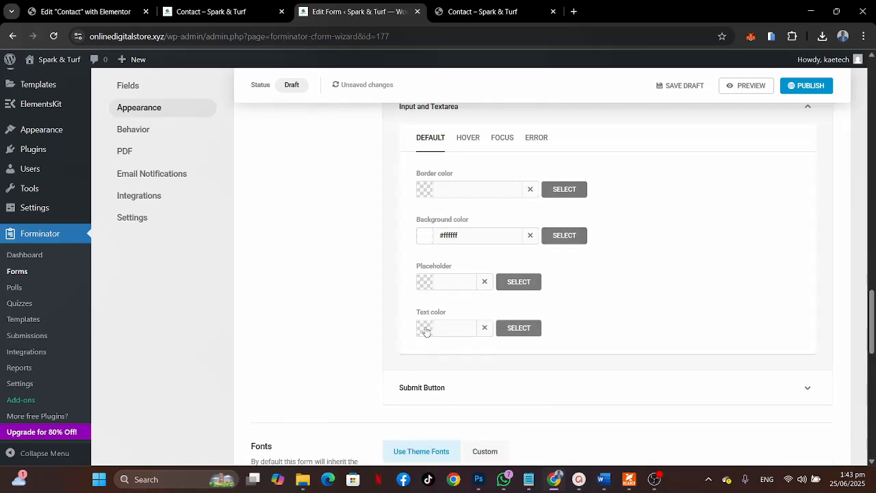
{"action": "left_click", "coordinate": [425, 331]}
{"action": "left_click", "coordinate": [407, 312]}
Open the form's Submit Button color settings and check the submit button on the reference contact page.
{"action": "scroll", "coordinate": [407, 312], "scroll_direction": "down", "scroll_amount": 2}
{"action": "scroll", "coordinate": [407, 312], "scroll_direction": "up", "scroll_amount": 1}
{"action": "scroll", "coordinate": [407, 311], "scroll_direction": "down", "scroll_amount": 2}
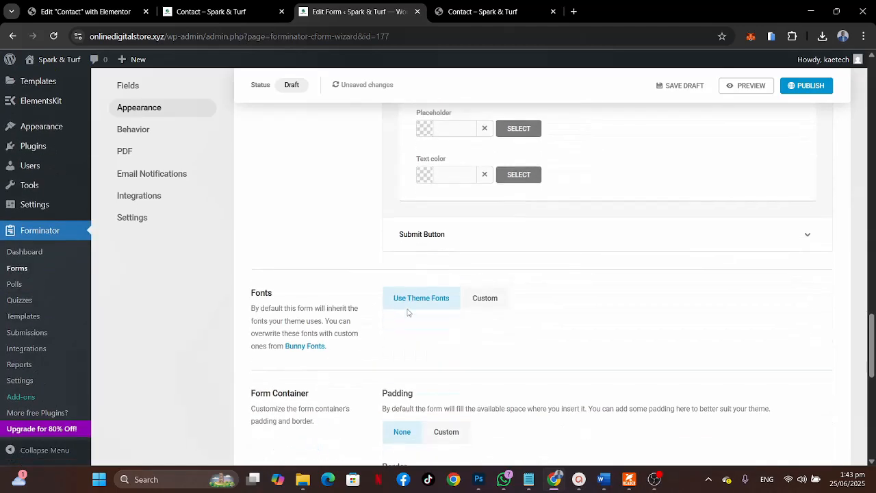
{"action": "left_click", "coordinate": [593, 248]}
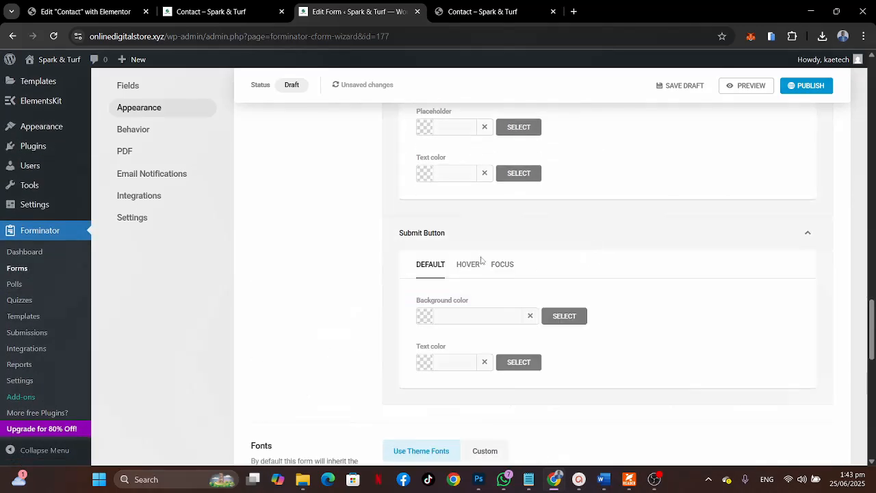
{"action": "left_click", "coordinate": [482, 13]}
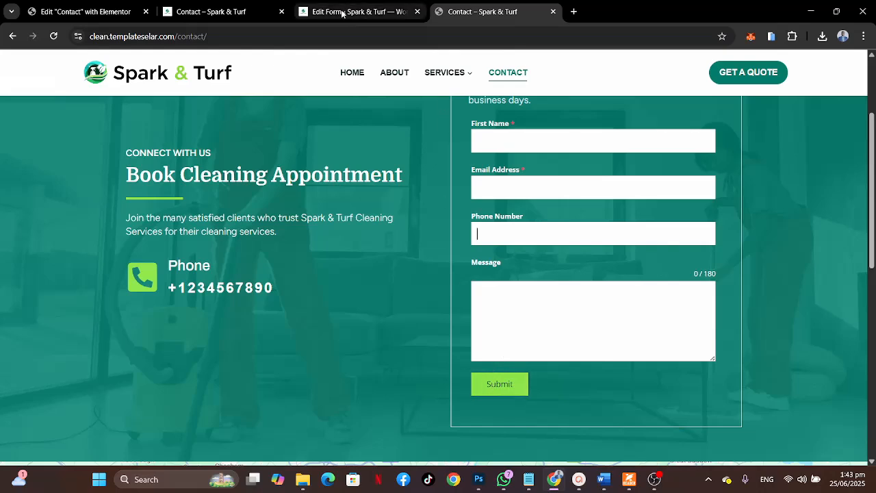
Switch to the Elementor page and copy the hex code of the Phone icon box's primary icon color.
{"action": "left_click", "coordinate": [85, 12]}
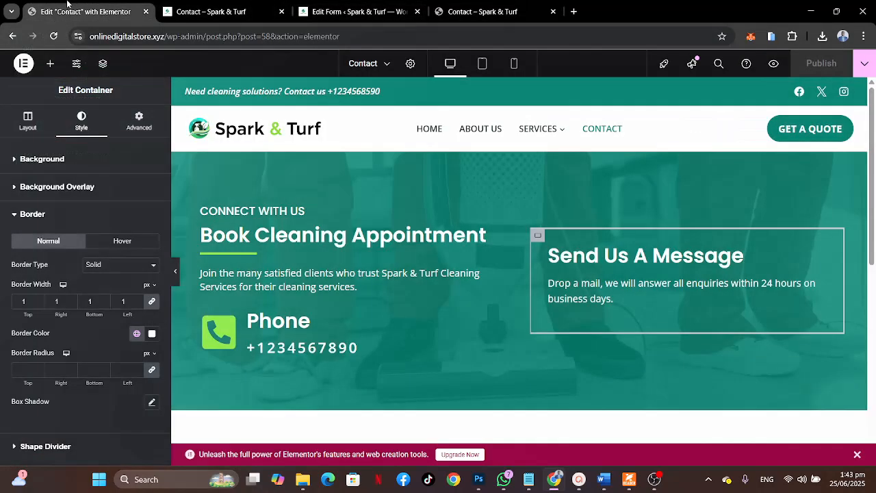
{"action": "left_click", "coordinate": [234, 339]}
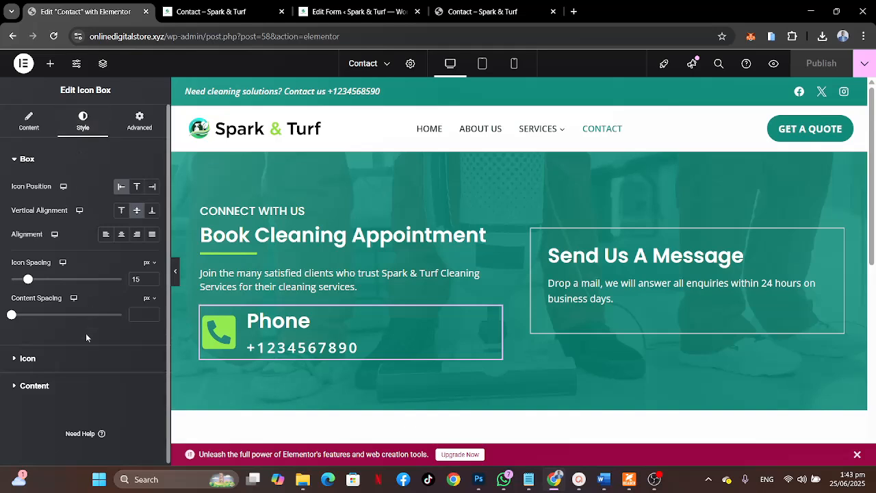
{"action": "left_click", "coordinate": [81, 359]}
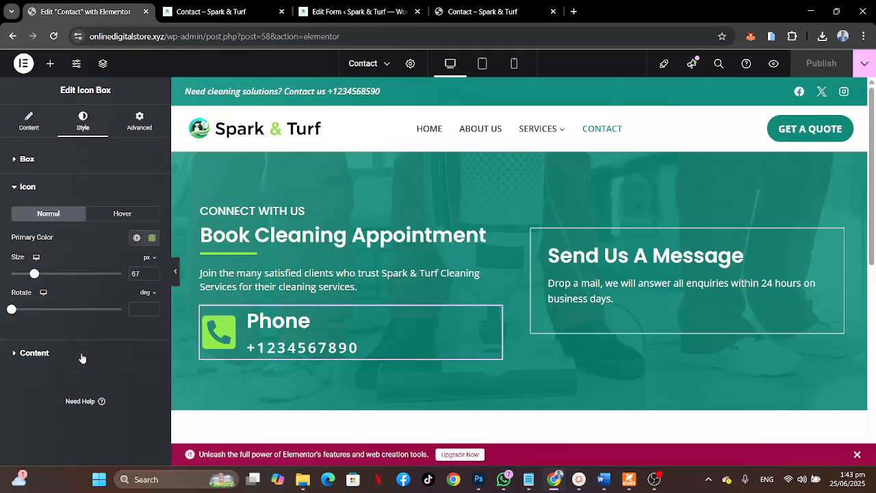
{"action": "left_click", "coordinate": [152, 237]}
{"action": "left_click", "coordinate": [132, 407]}
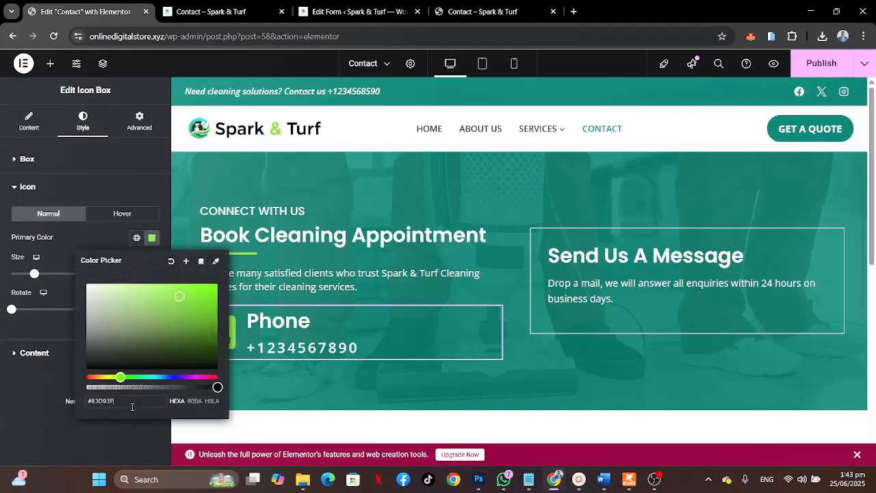
{"action": "key", "text": "ctrl+a"}
Back in the Forminator form editor, set the Submit Button's default background color to #83d93f.
{"action": "left_click", "coordinate": [356, 11]}
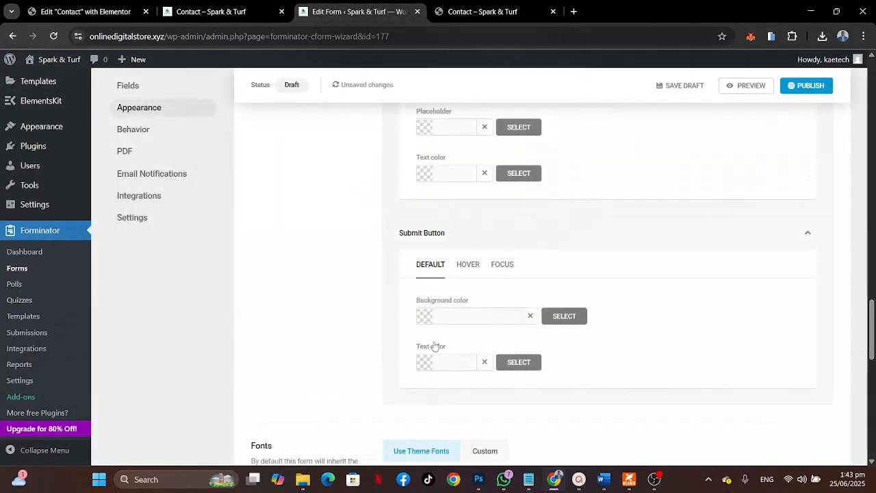
{"action": "left_click", "coordinate": [426, 319]}
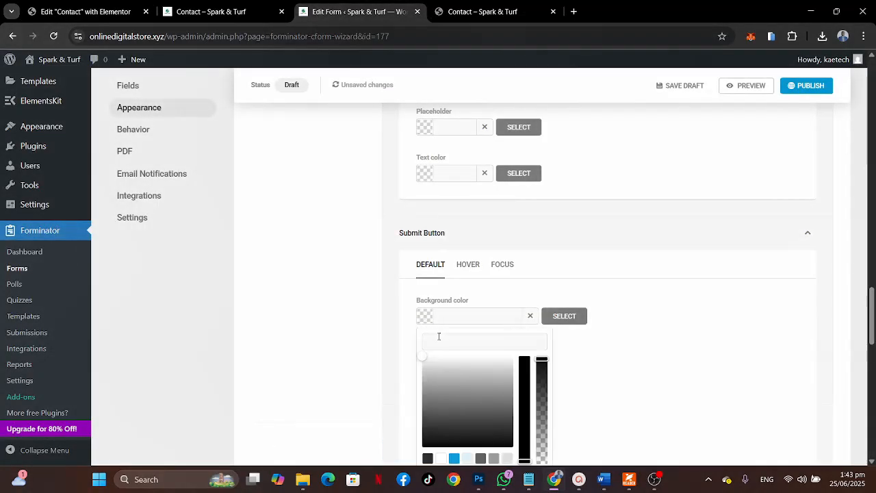
{"action": "left_click", "coordinate": [439, 336]}
{"action": "type", "text": "#83d93f"}
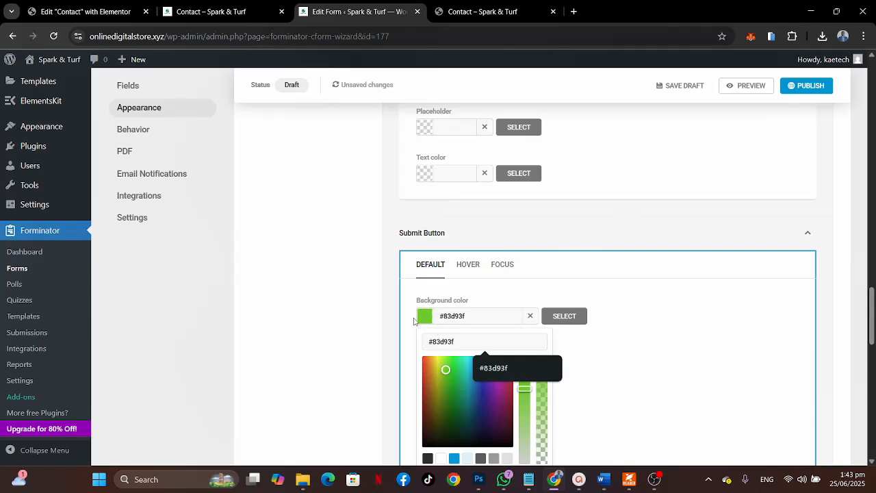
{"action": "left_click", "coordinate": [419, 318]}
Set the Submit Button's default text color to #ffffff.
{"action": "left_click", "coordinate": [423, 362]}
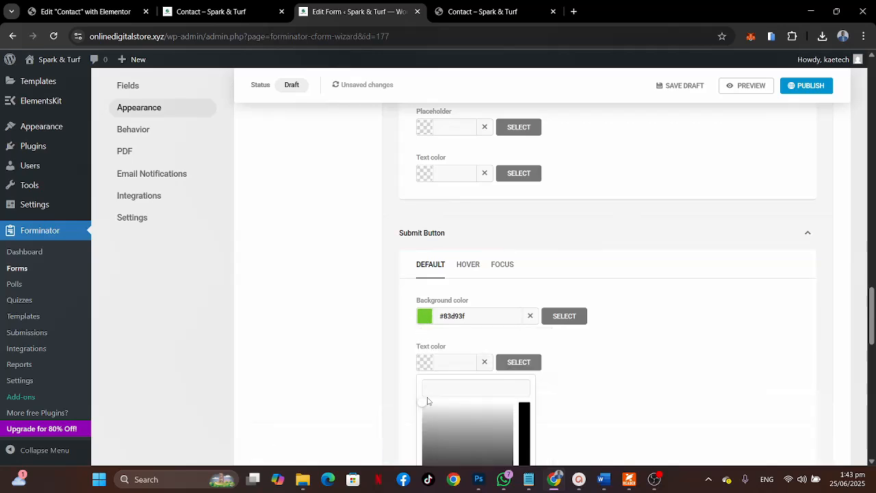
{"action": "left_click", "coordinate": [421, 399]}
{"action": "left_click", "coordinate": [412, 380]}
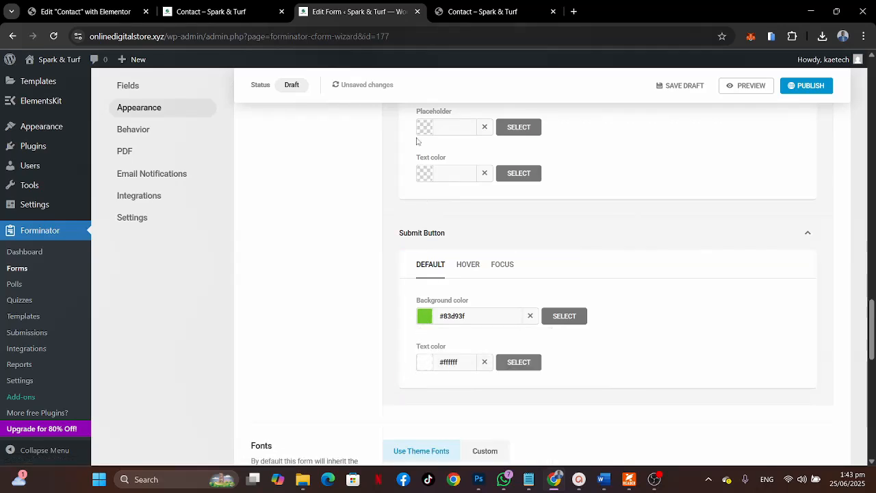
Check the reference submit button and set the default Submit Button text color to dark green #063006, darkening it from #83d93f.
{"action": "left_click", "coordinate": [479, 12]}
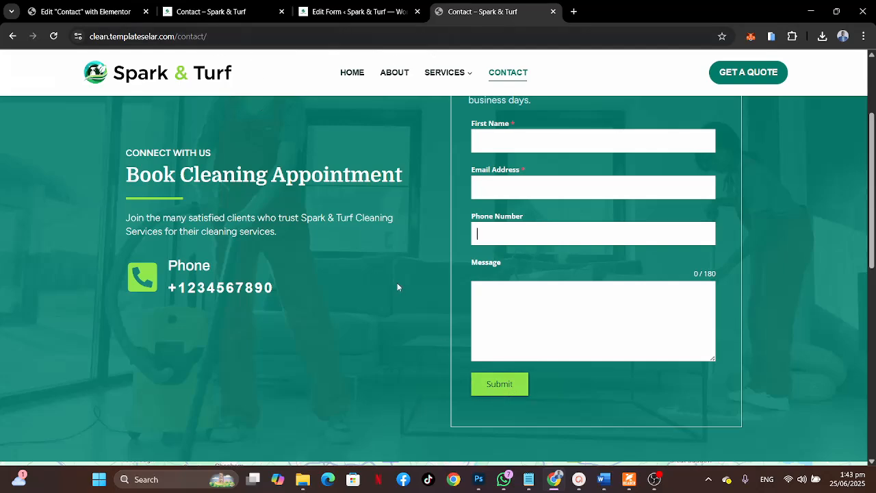
{"action": "left_click", "coordinate": [101, 8]}
{"action": "left_click", "coordinate": [49, 383]}
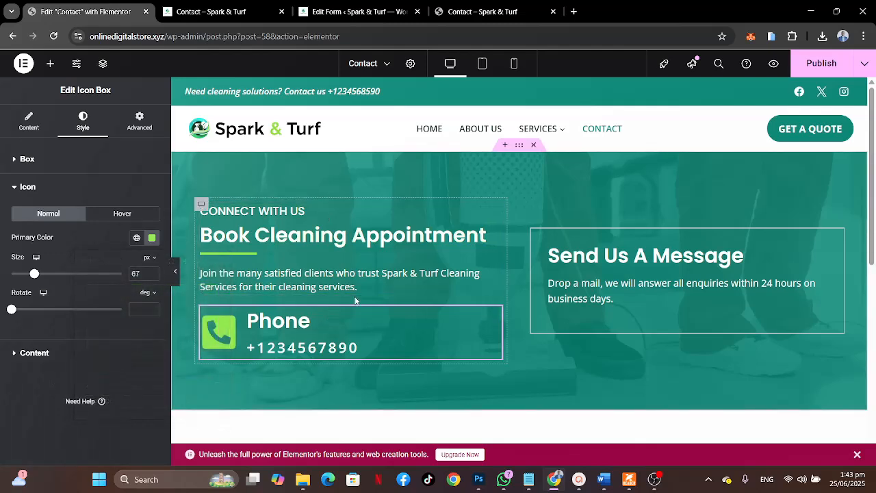
{"action": "left_click", "coordinate": [330, 9]}
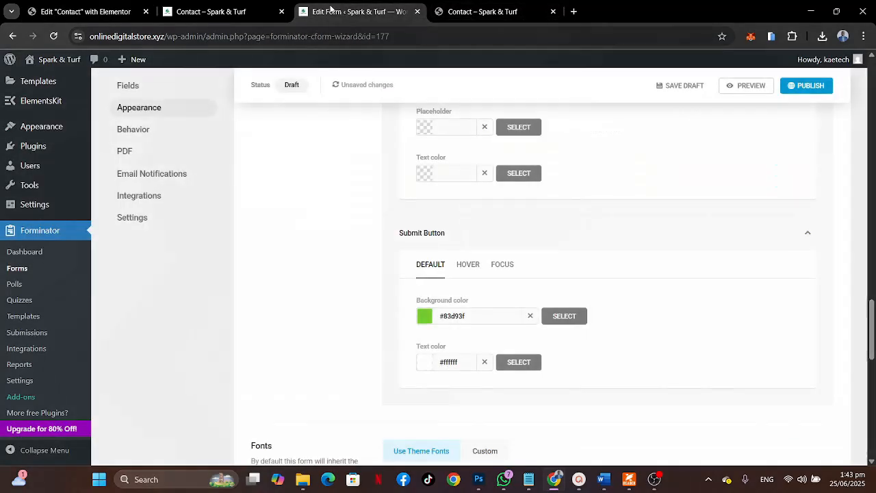
{"action": "left_click", "coordinate": [420, 364]}
{"action": "scroll", "coordinate": [455, 408], "scroll_direction": "down", "scroll_amount": 2}
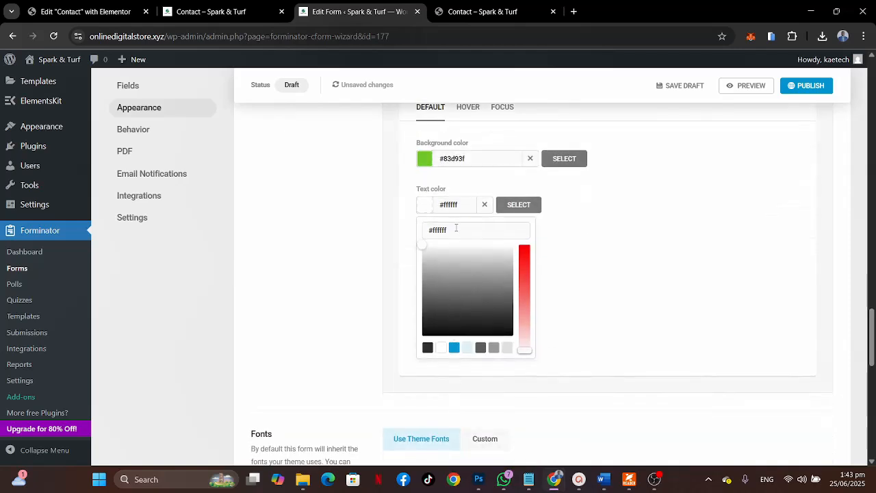
{"action": "left_click_drag", "start_coordinate": [456, 228], "coordinate": [427, 232]}
{"action": "type", "text": "#83d93f"}
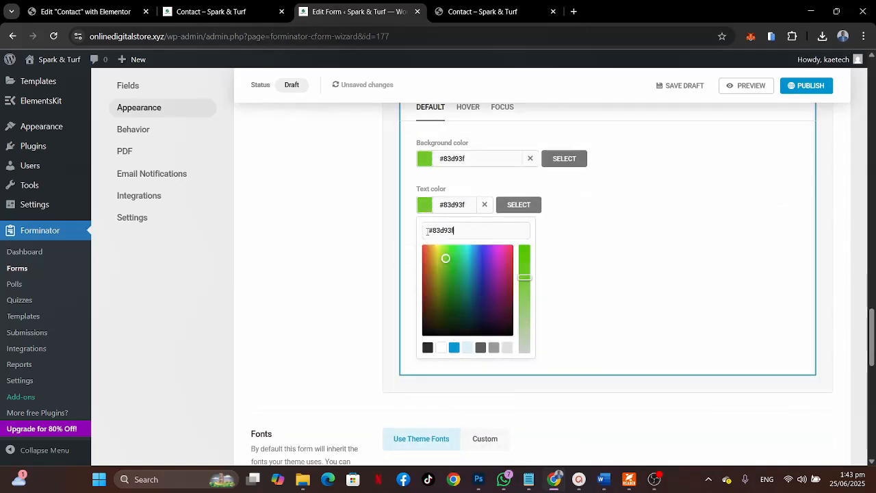
{"action": "left_click", "coordinate": [450, 310]}
{"action": "left_click_drag", "start_coordinate": [450, 311], "coordinate": [452, 320]}
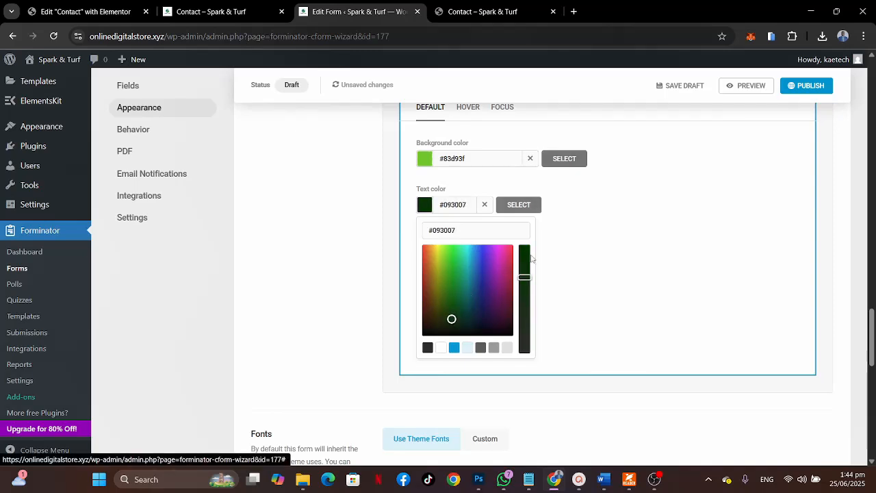
{"action": "left_click_drag", "start_coordinate": [524, 276], "coordinate": [526, 269]}
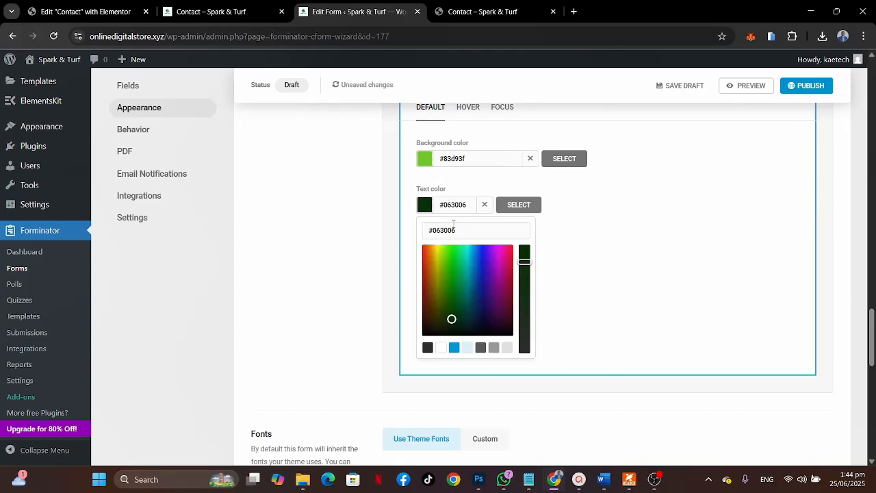
{"action": "left_click", "coordinate": [424, 209]}
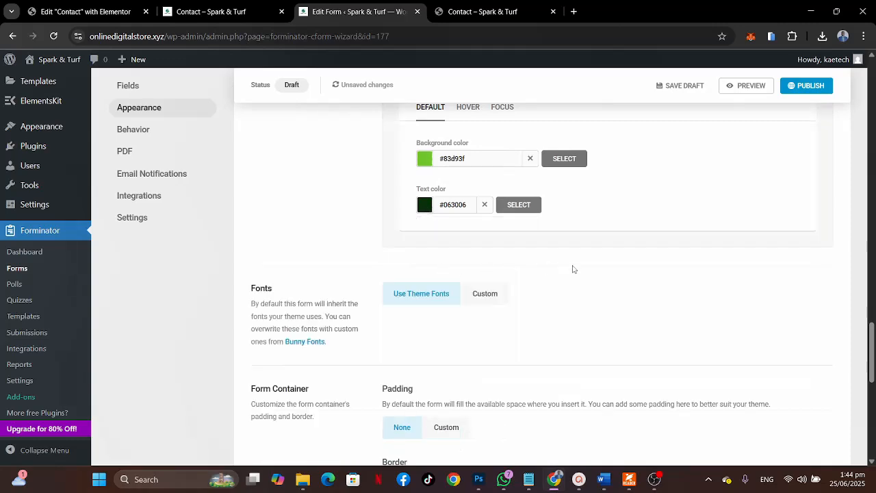
Look over the remaining Appearance settings and continue to the form's Behavior settings.
{"action": "scroll", "coordinate": [614, 221], "scroll_direction": "up", "scroll_amount": 4}
{"action": "scroll", "coordinate": [615, 221], "scroll_direction": "down", "scroll_amount": 5}
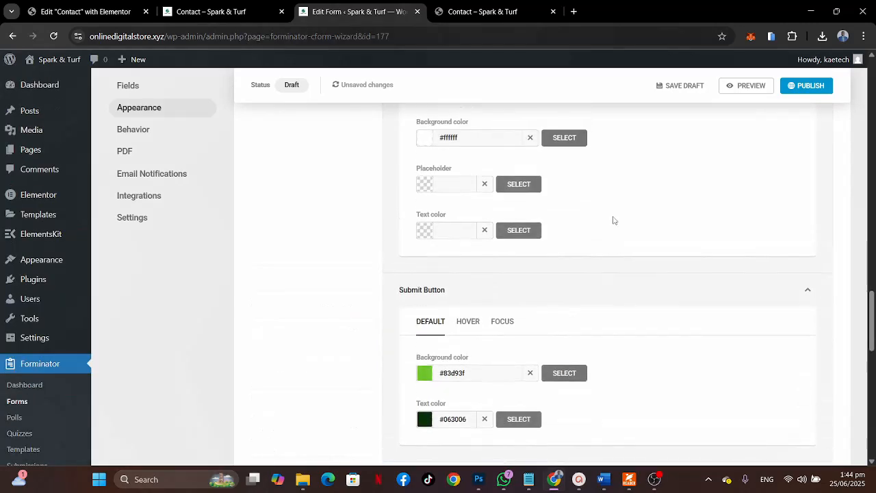
{"action": "scroll", "coordinate": [613, 219], "scroll_direction": "down", "scroll_amount": 6}
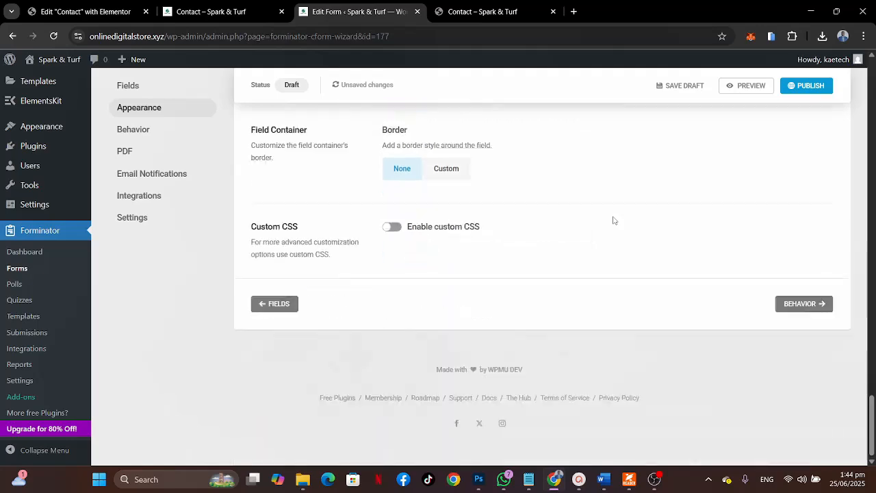
{"action": "left_click", "coordinate": [801, 310]}
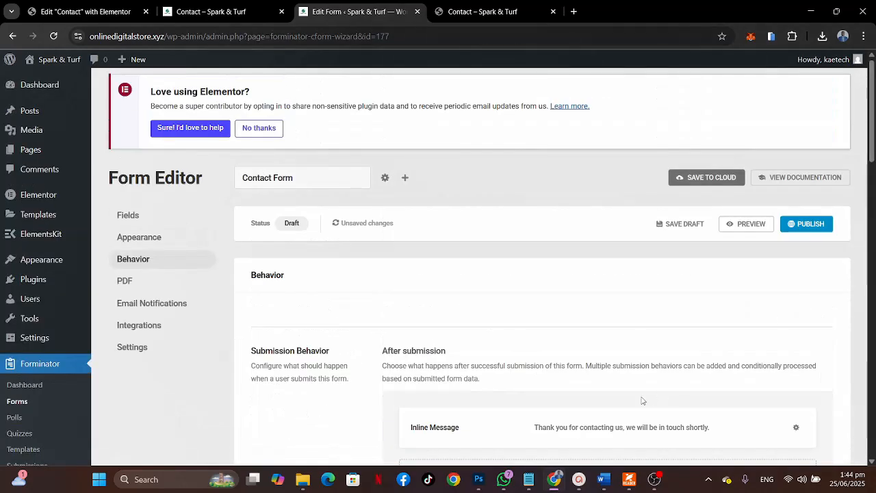
Review the inline message, URL redirect and hide form options for the after-submission behavior, and close the dialog on Inline Message.
{"action": "scroll", "coordinate": [641, 401], "scroll_direction": "down", "scroll_amount": 3}
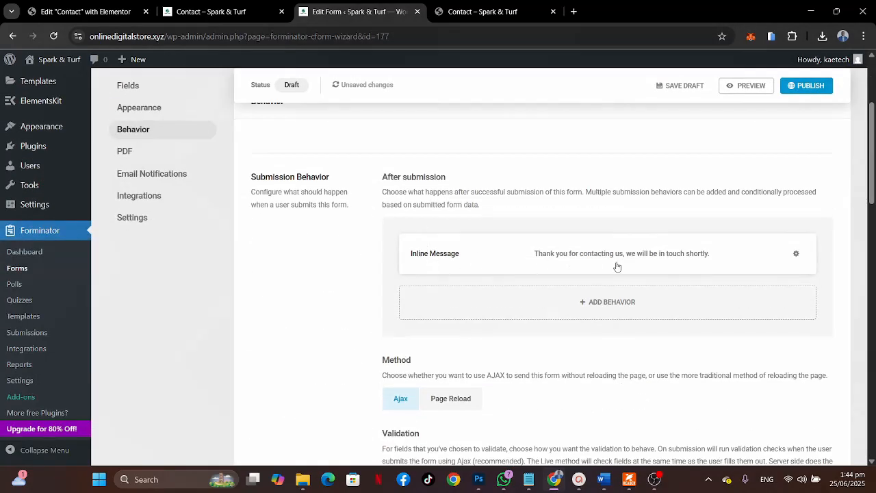
{"action": "left_click", "coordinate": [659, 253]}
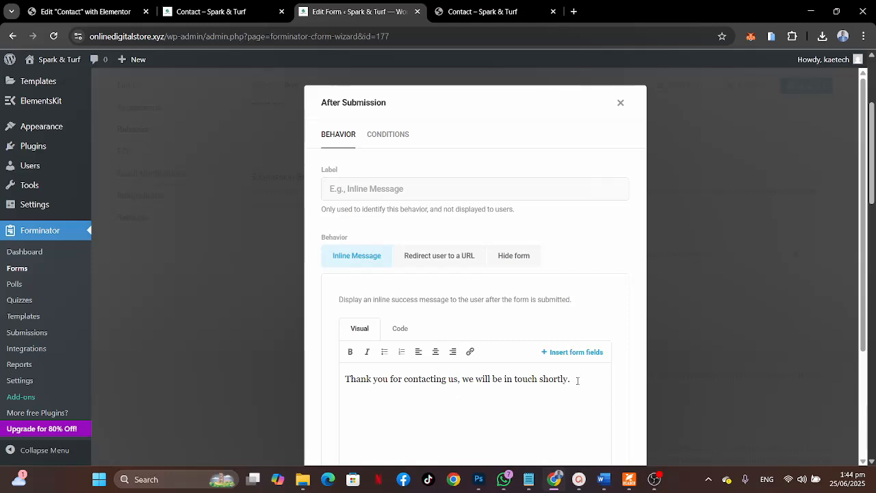
{"action": "left_click", "coordinate": [452, 258]}
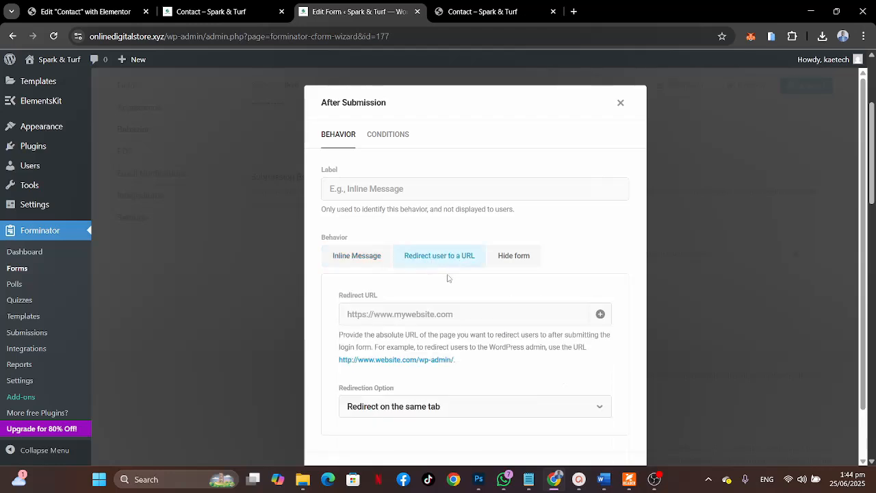
{"action": "left_click", "coordinate": [507, 258]}
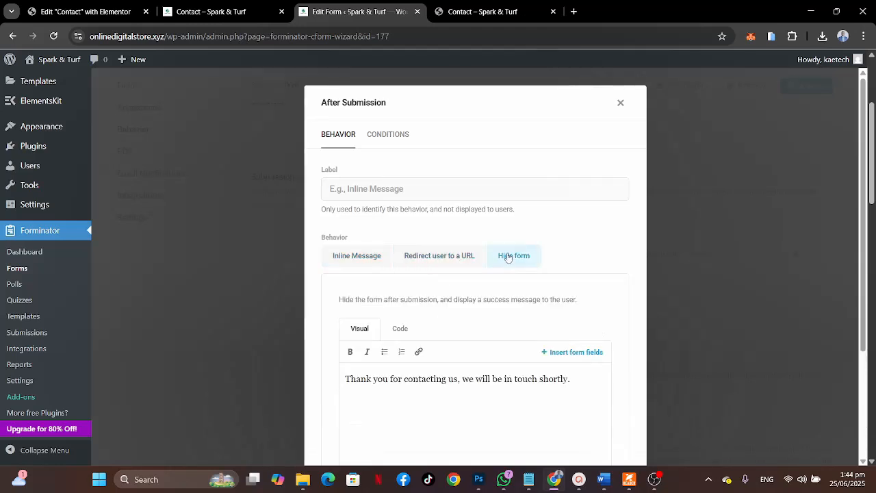
{"action": "left_click", "coordinate": [368, 264]}
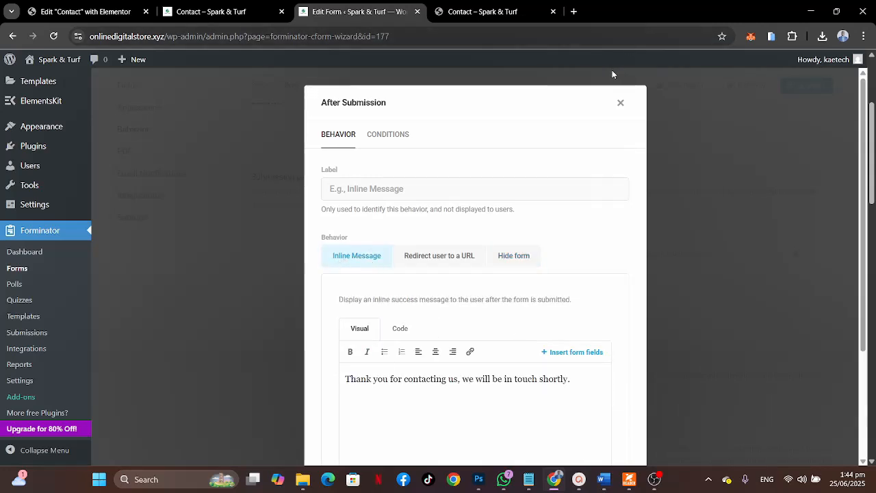
{"action": "left_click", "coordinate": [620, 102]}
Look over the remaining Behavior settings and continue past the PDF section to Email Notifications.
{"action": "scroll", "coordinate": [670, 276], "scroll_direction": "down", "scroll_amount": 4}
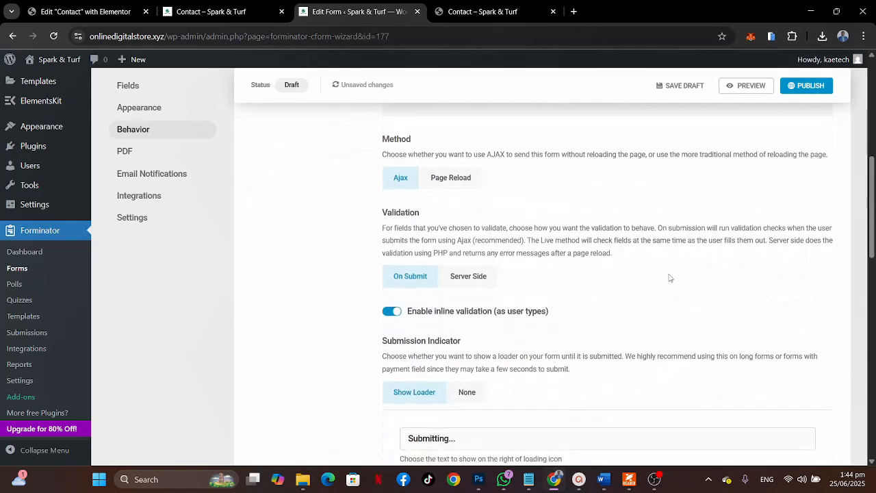
{"action": "scroll", "coordinate": [669, 276], "scroll_direction": "down", "scroll_amount": 10}
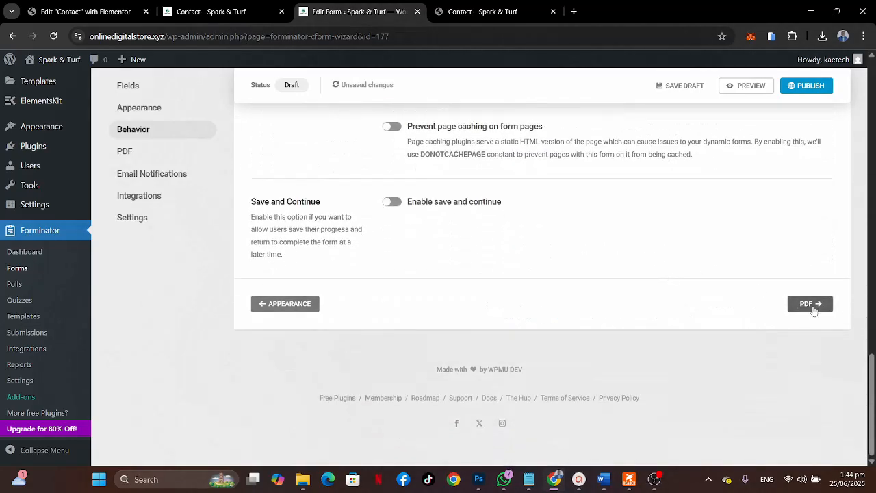
{"action": "left_click", "coordinate": [811, 305]}
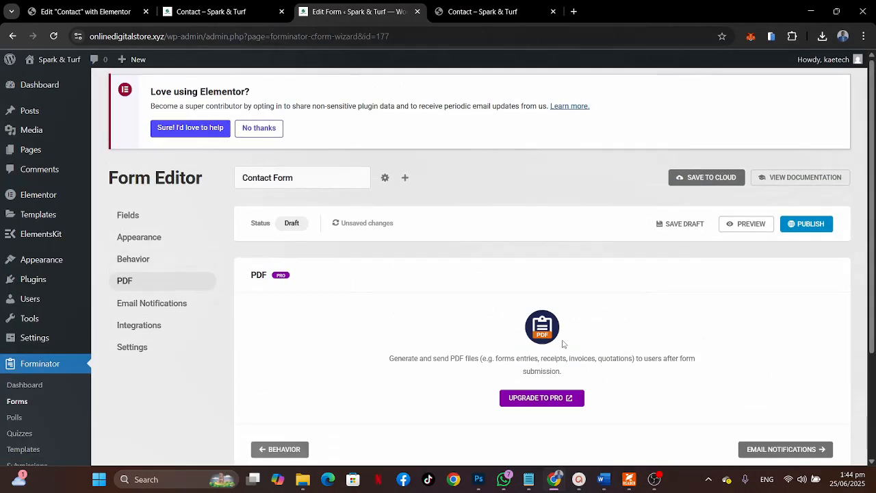
{"action": "left_click", "coordinate": [762, 449]}
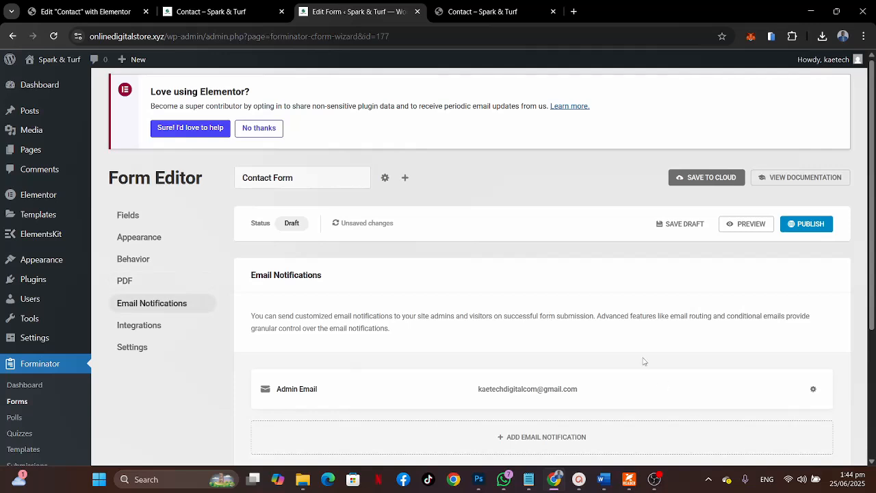
Review the recipients of the Admin Email notification and close the dialog without changes.
{"action": "scroll", "coordinate": [643, 361], "scroll_direction": "down", "scroll_amount": 5}
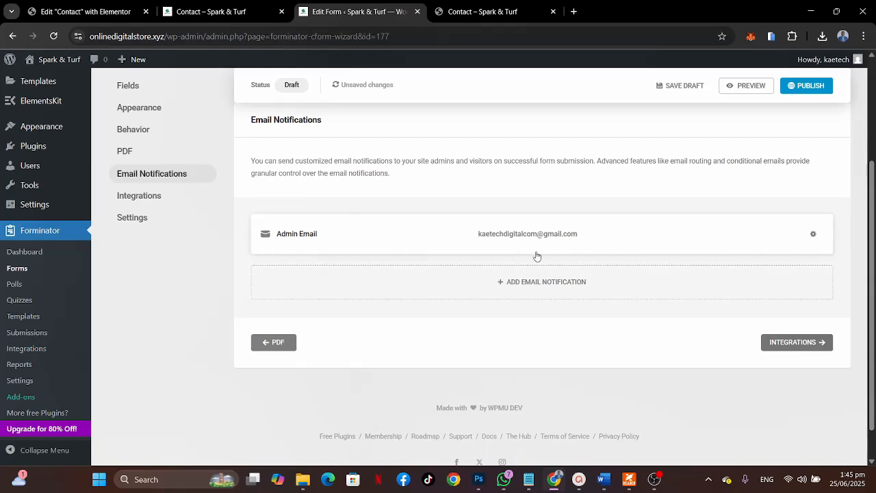
{"action": "left_click", "coordinate": [590, 240]}
{"action": "left_click", "coordinate": [377, 165]}
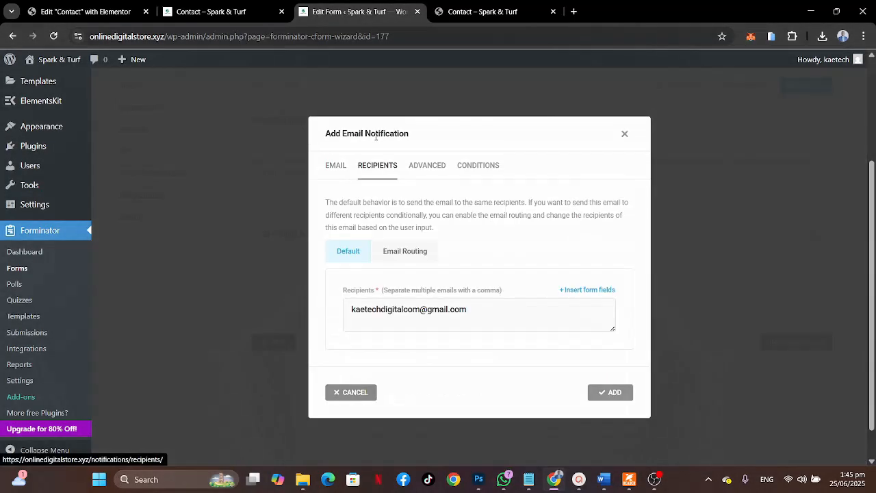
{"action": "left_click", "coordinate": [375, 319]}
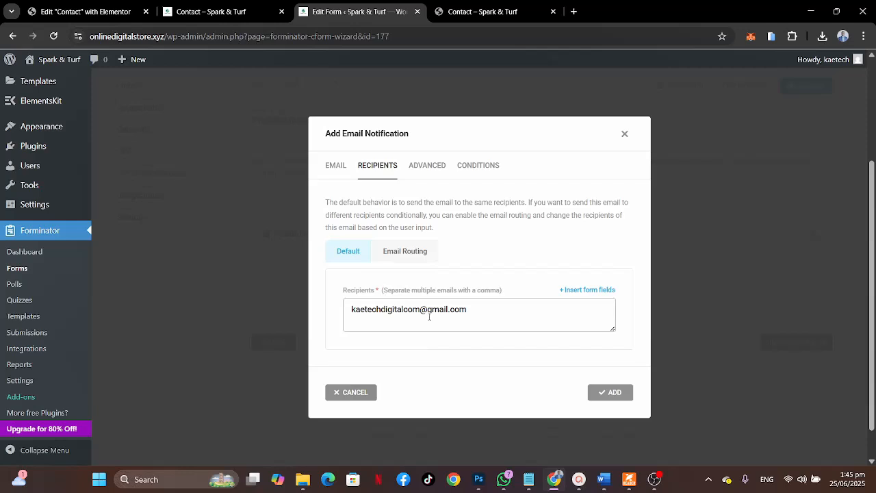
{"action": "left_click", "coordinate": [623, 134]}
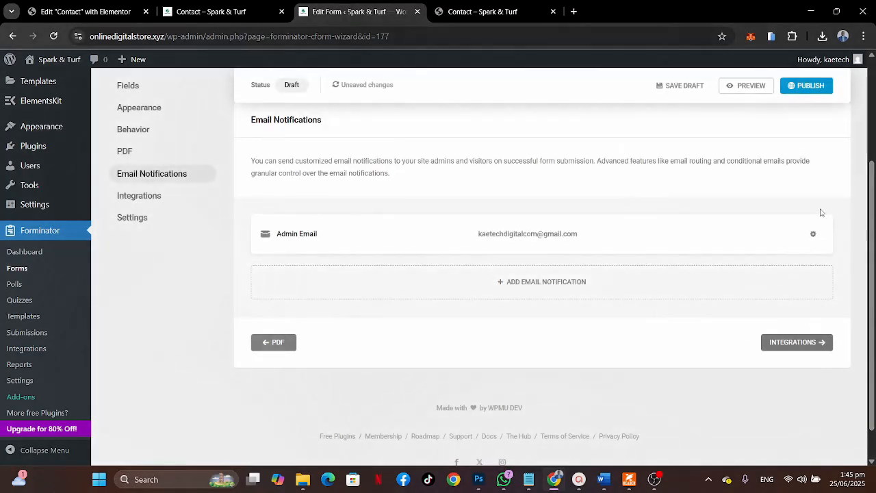
Continue through Integrations to the form's Settings and review the data storage, option value and privacy options.
{"action": "left_click", "coordinate": [796, 340]}
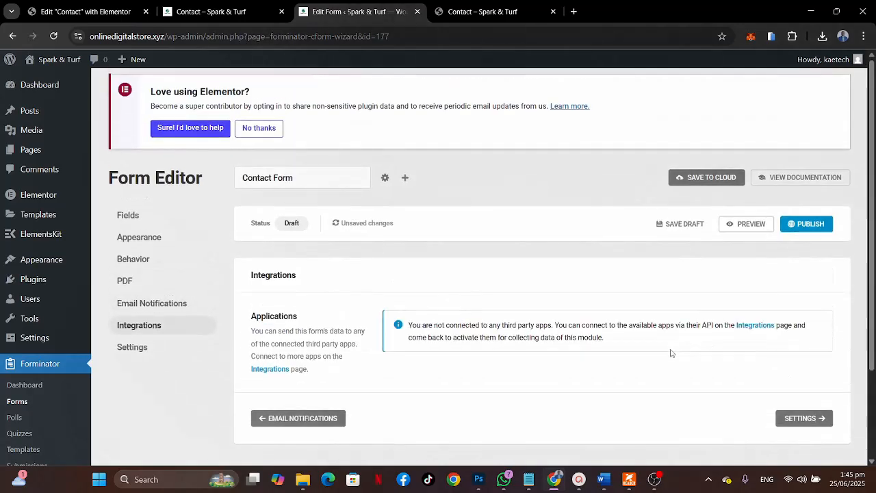
{"action": "left_click", "coordinate": [797, 418]}
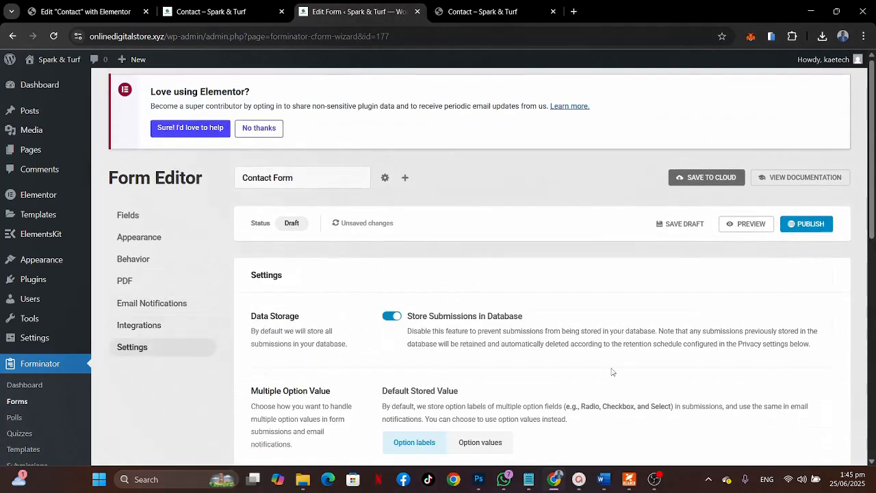
{"action": "scroll", "coordinate": [609, 372], "scroll_direction": "down", "scroll_amount": 10}
{"action": "scroll", "coordinate": [605, 371], "scroll_direction": "up", "scroll_amount": 10}
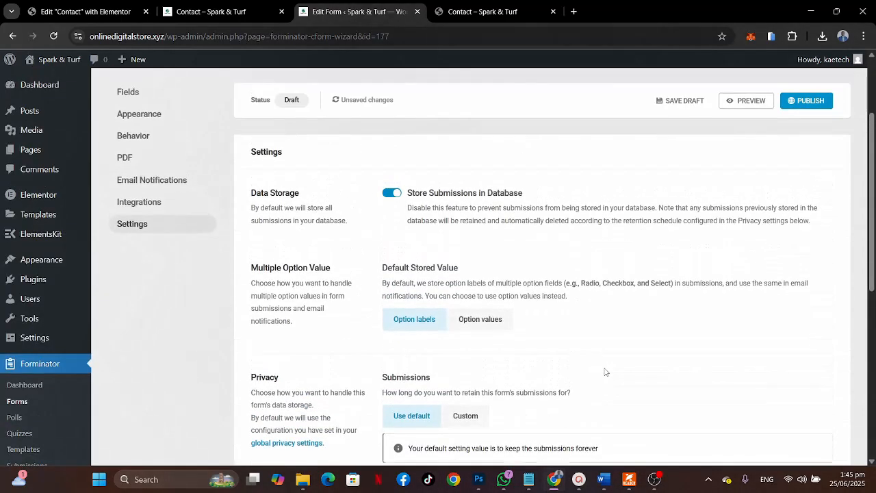
{"action": "scroll", "coordinate": [688, 341], "scroll_direction": "down", "scroll_amount": 10}
{"action": "scroll", "coordinate": [684, 336], "scroll_direction": "up", "scroll_amount": 7}
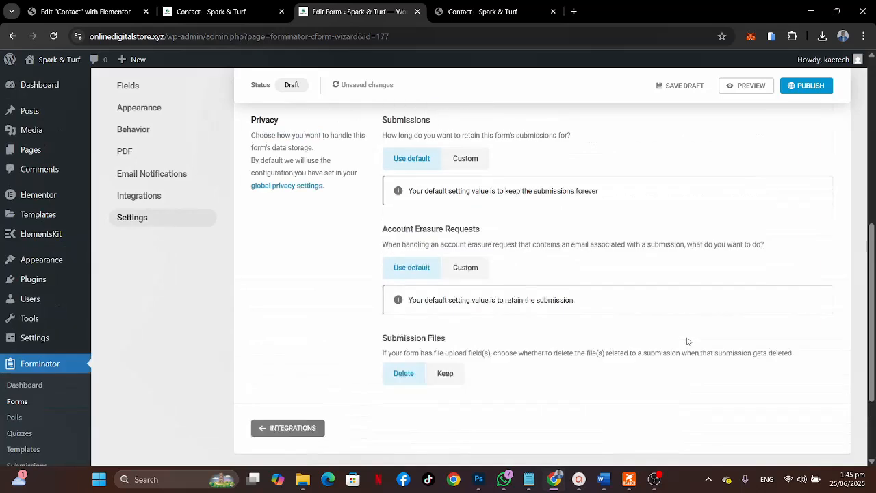
Publish the contact form and copy its shortcode.
{"action": "left_click", "coordinate": [804, 87]}
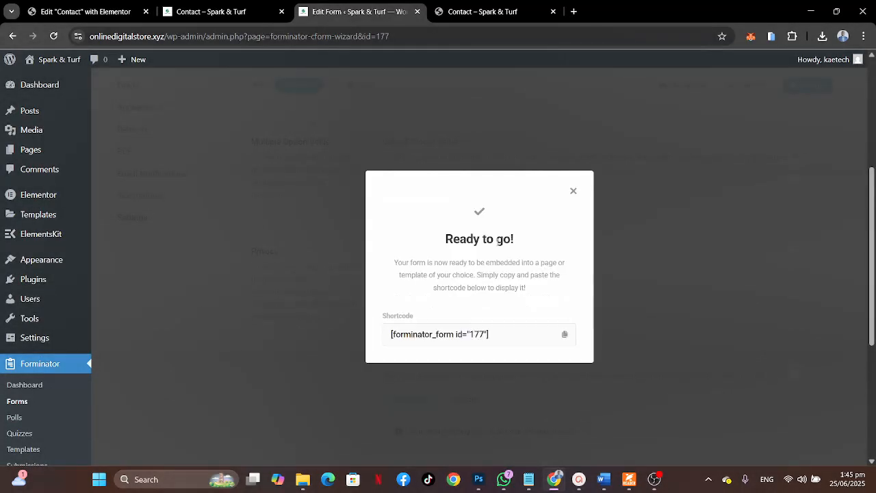
{"action": "left_click", "coordinate": [563, 334]}
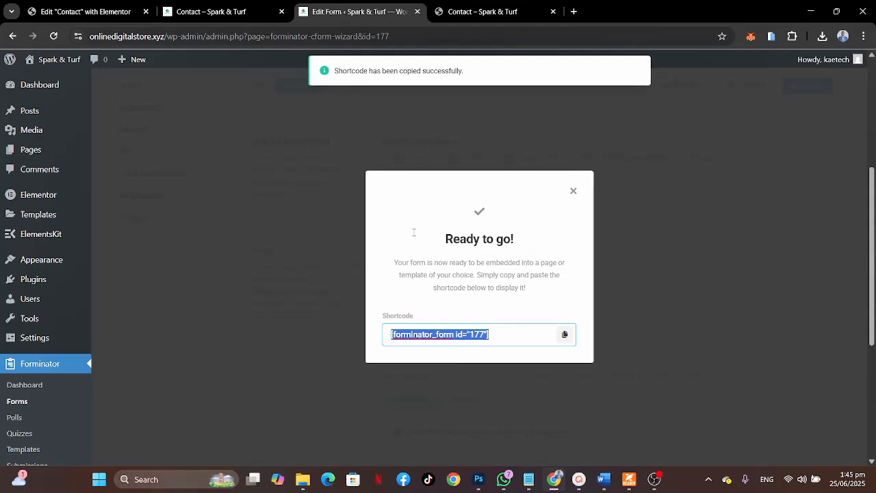
In the Elementor editor, add a Shortcode widget below the Send Us A Message text and paste [forminator_form id="177"] into it.
{"action": "left_click", "coordinate": [89, 12]}
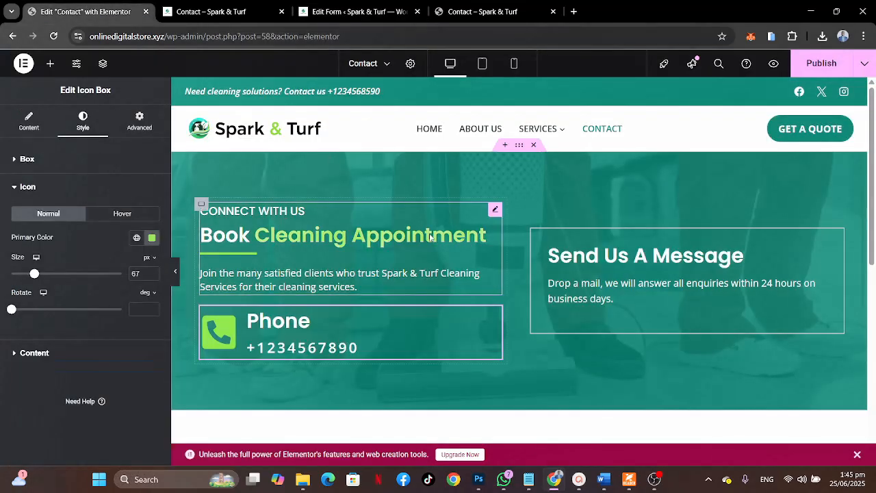
{"action": "left_click", "coordinate": [49, 64]}
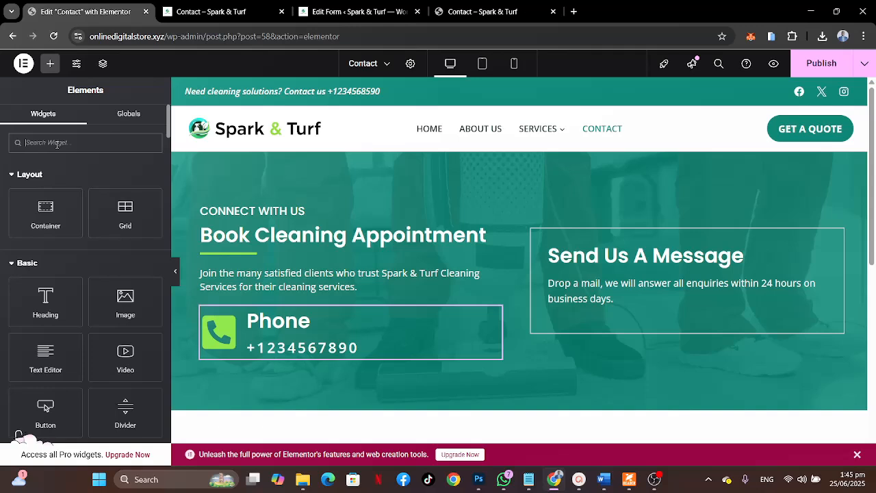
{"action": "type", "text": "SHORTC"}
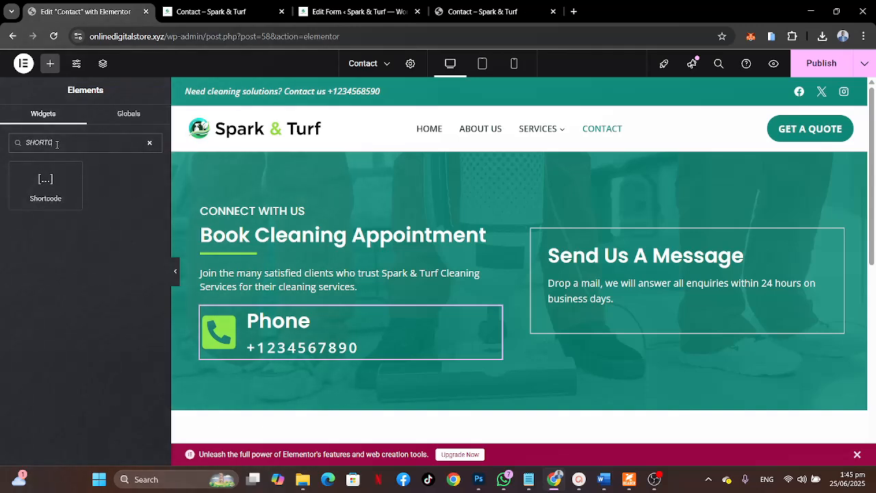
{"action": "left_click_drag", "start_coordinate": [45, 182], "coordinate": [610, 313]}
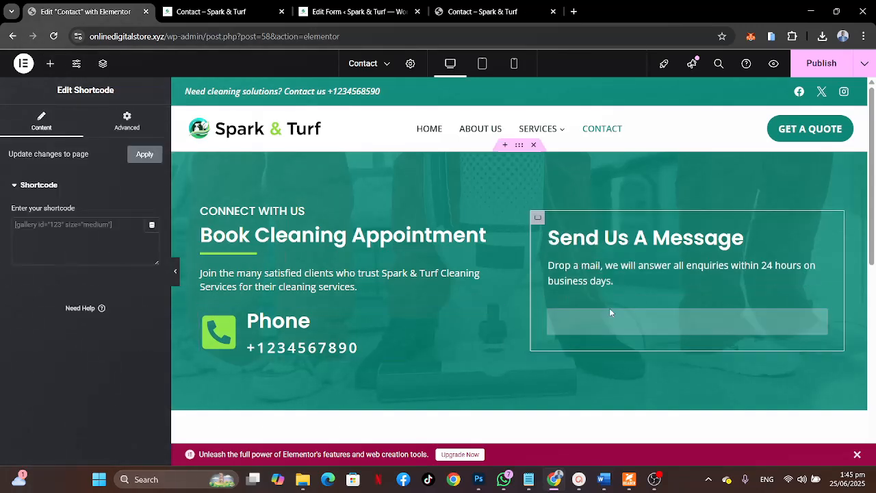
{"action": "left_click", "coordinate": [91, 233]}
{"action": "key", "text": "ctrl+v"}
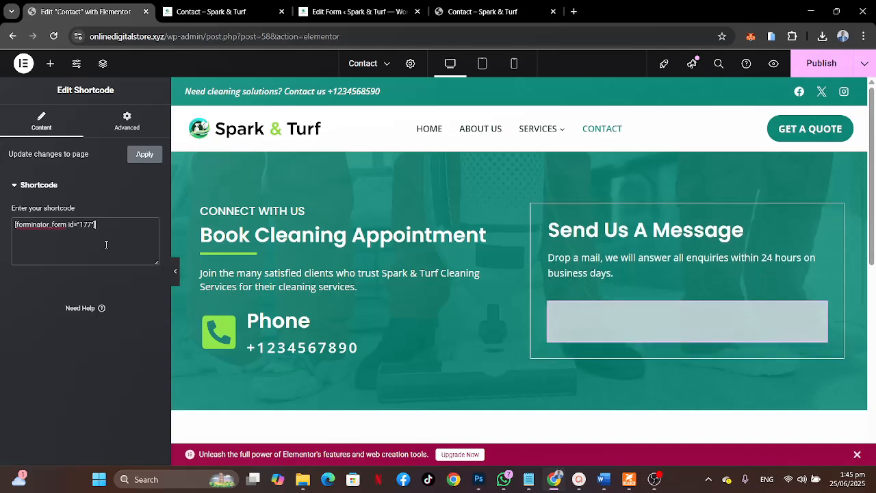
Check the embedded form in the hero and publish the Contact page.
{"action": "scroll", "coordinate": [659, 378], "scroll_direction": "down", "scroll_amount": 1}
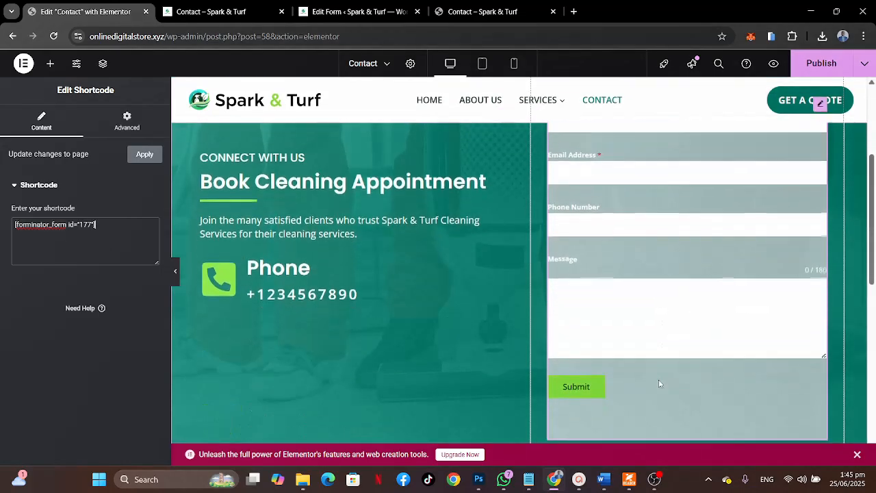
{"action": "scroll", "coordinate": [659, 384], "scroll_direction": "down", "scroll_amount": 1}
{"action": "scroll", "coordinate": [659, 383], "scroll_direction": "up", "scroll_amount": 3}
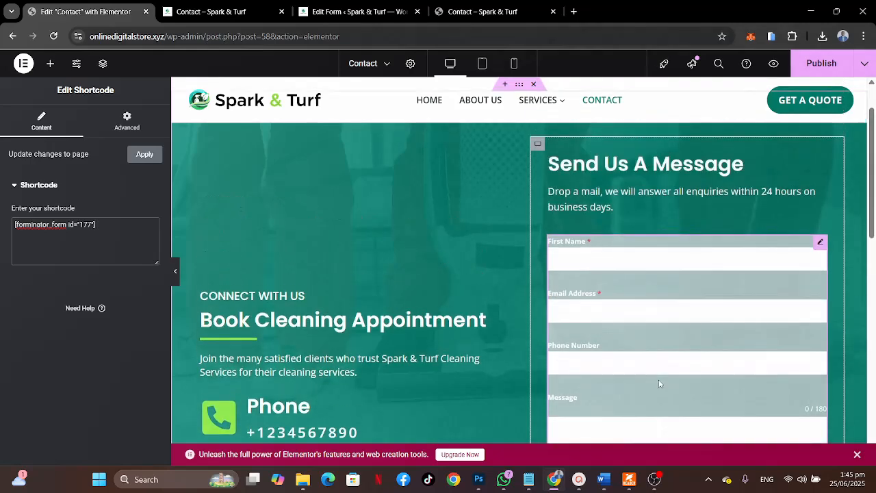
{"action": "scroll", "coordinate": [658, 382], "scroll_direction": "down", "scroll_amount": 2}
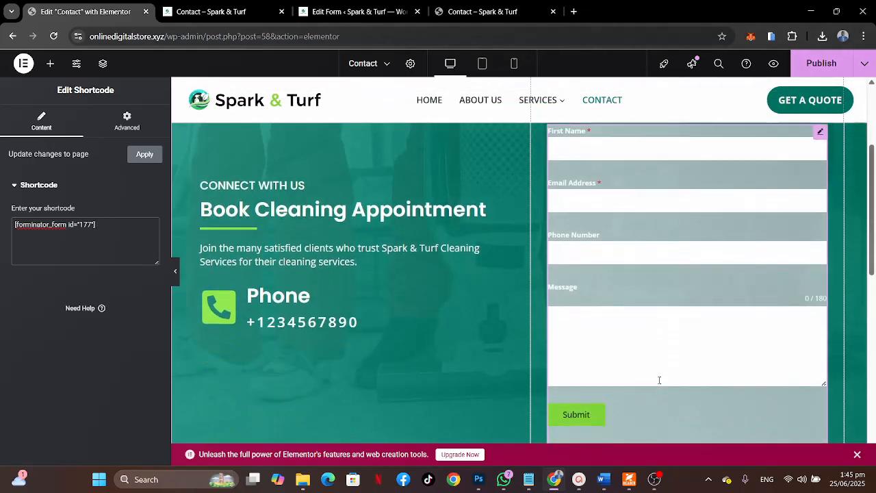
{"action": "left_click", "coordinate": [821, 63]}
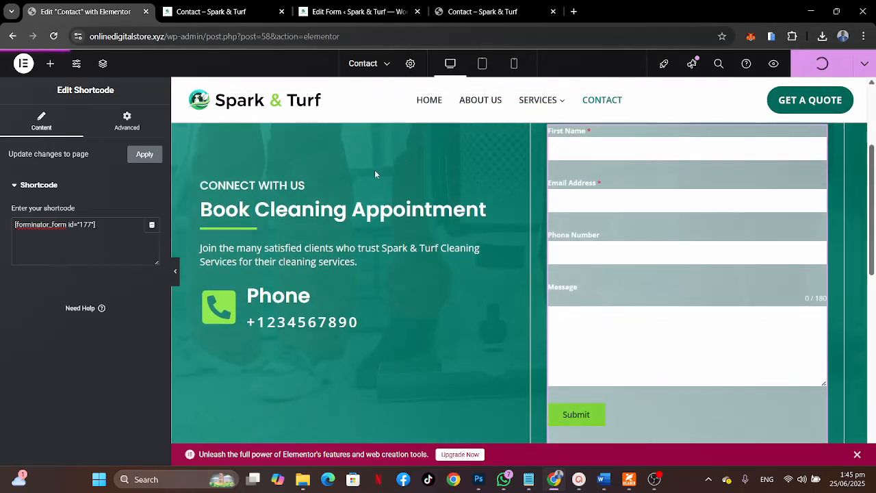
Reload the live Contact page and examine the hero layout, form fields and submit button.
{"action": "left_click", "coordinate": [212, 11]}
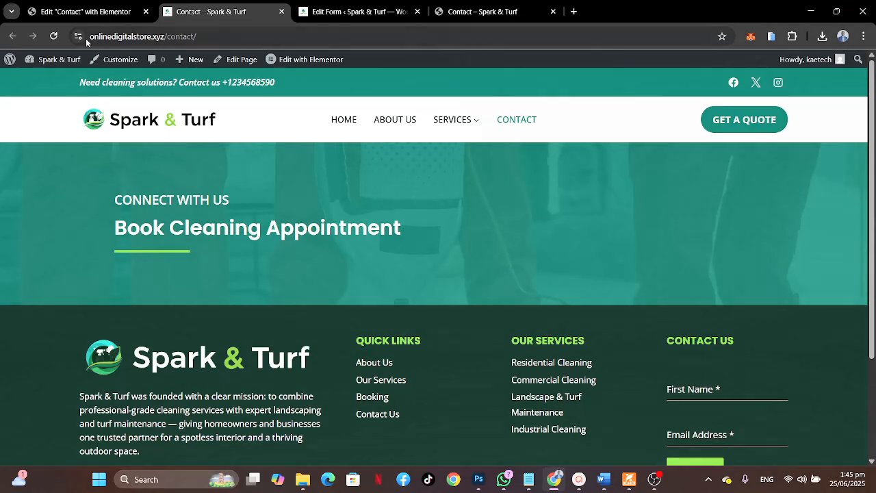
{"action": "left_click", "coordinate": [56, 36]}
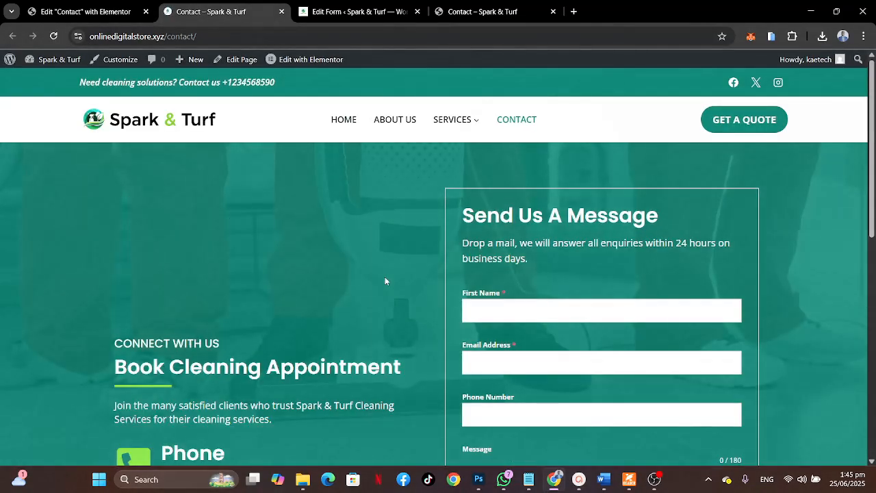
{"action": "scroll", "coordinate": [767, 311], "scroll_direction": "down", "scroll_amount": 4}
{"action": "scroll", "coordinate": [766, 311], "scroll_direction": "up", "scroll_amount": 2}
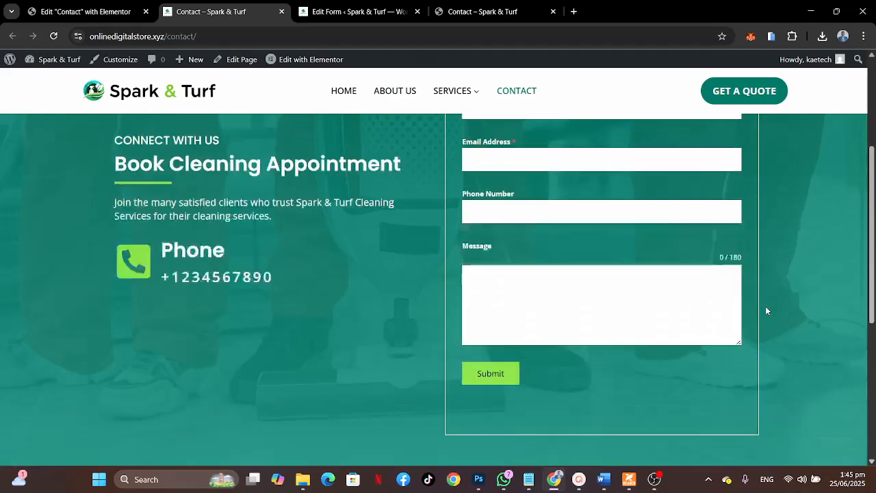
{"action": "scroll", "coordinate": [766, 310], "scroll_direction": "up", "scroll_amount": 1}
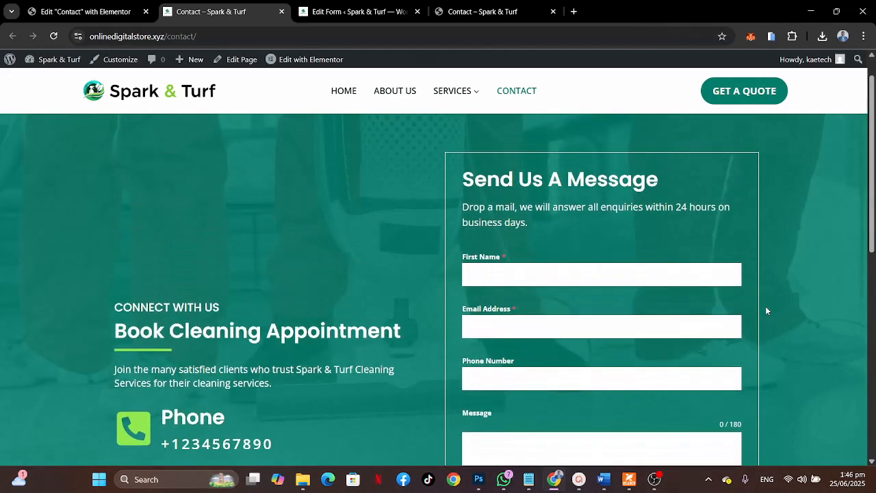
{"action": "scroll", "coordinate": [766, 311], "scroll_direction": "down", "scroll_amount": 1}
{"action": "scroll", "coordinate": [766, 311], "scroll_direction": "up", "scroll_amount": 1}
{"action": "scroll", "coordinate": [766, 311], "scroll_direction": "down", "scroll_amount": 4}
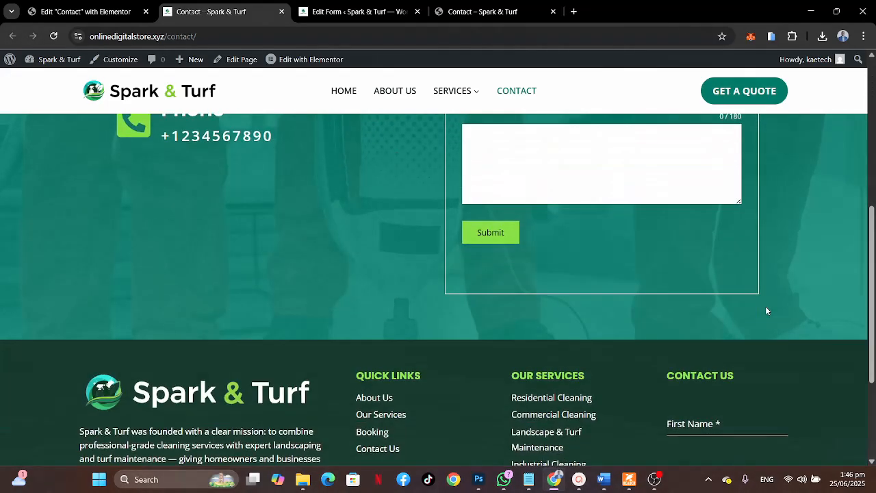
{"action": "scroll", "coordinate": [766, 311], "scroll_direction": "up", "scroll_amount": 3}
{"action": "scroll", "coordinate": [765, 311], "scroll_direction": "up", "scroll_amount": 2}
{"action": "scroll", "coordinate": [765, 311], "scroll_direction": "down", "scroll_amount": 1}
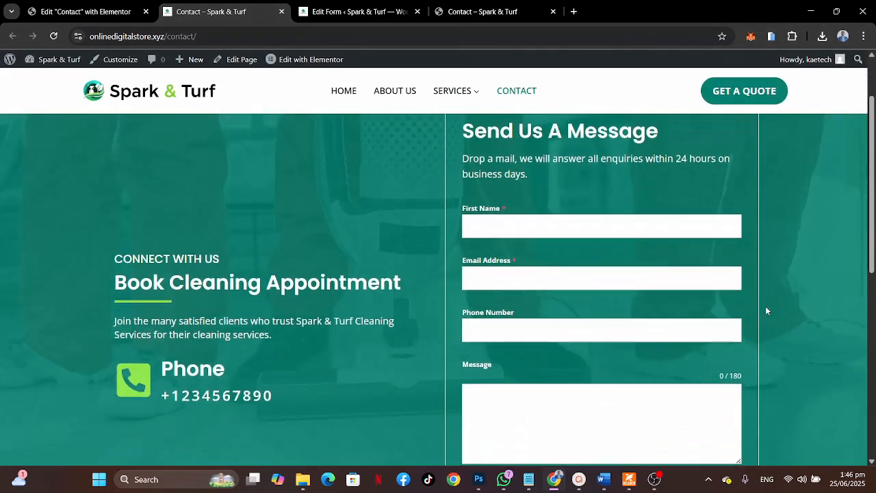
{"action": "scroll", "coordinate": [821, 344], "scroll_direction": "down", "scroll_amount": 2}
{"action": "scroll", "coordinate": [754, 299], "scroll_direction": "up", "scroll_amount": 1}
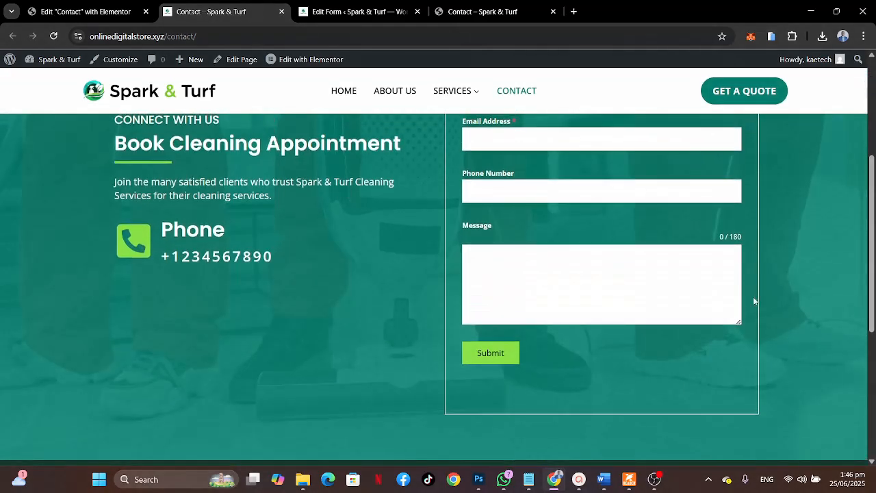
Compare with the reference Contact page, examining its form and the section below the hero.
{"action": "left_click", "coordinate": [464, 10]}
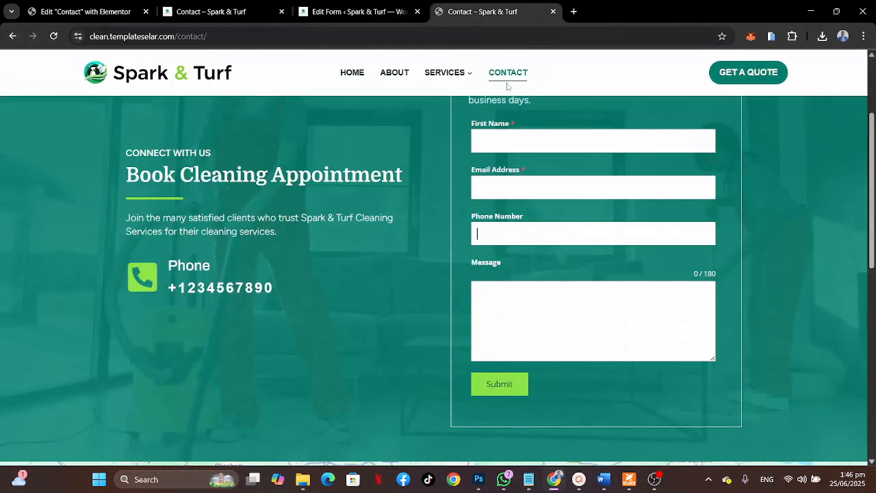
{"action": "scroll", "coordinate": [629, 310], "scroll_direction": "up", "scroll_amount": 2}
{"action": "scroll", "coordinate": [630, 313], "scroll_direction": "down", "scroll_amount": 4}
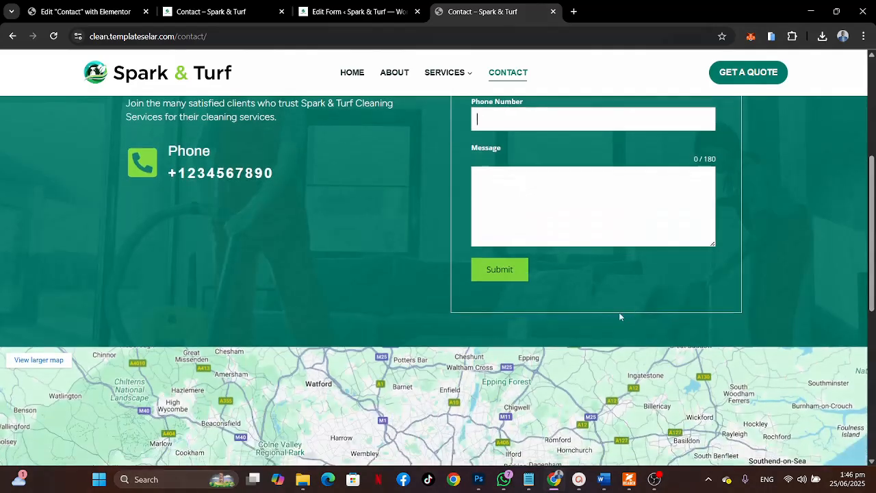
In the Elementor editor, add a single-column Flexbox container below the hero section of the Contact page.
{"action": "left_click", "coordinate": [83, 7]}
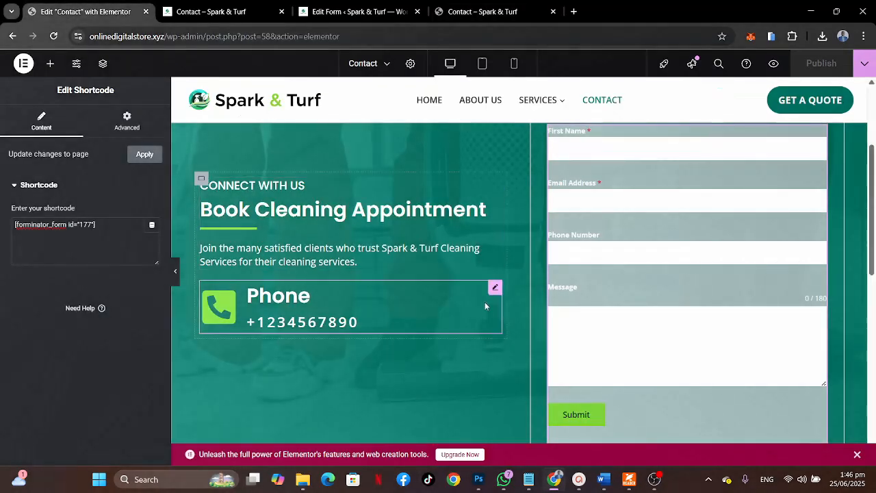
{"action": "scroll", "coordinate": [485, 306], "scroll_direction": "down", "scroll_amount": 5}
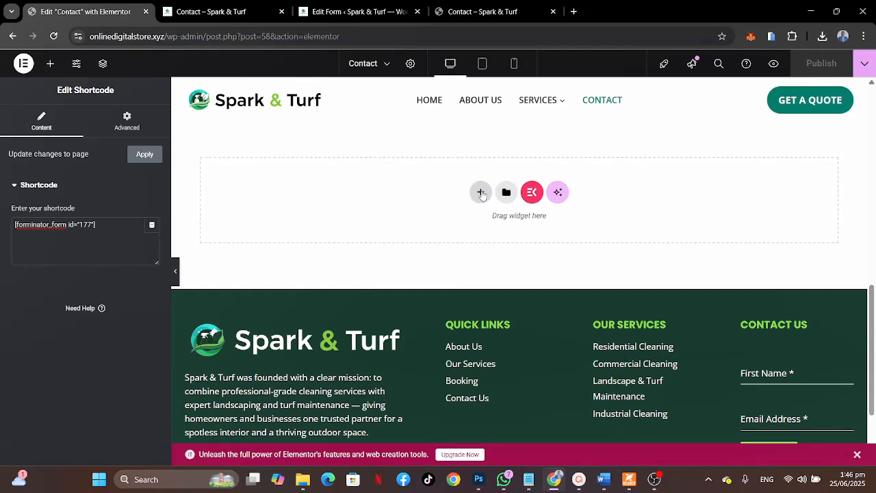
{"action": "left_click", "coordinate": [480, 192]}
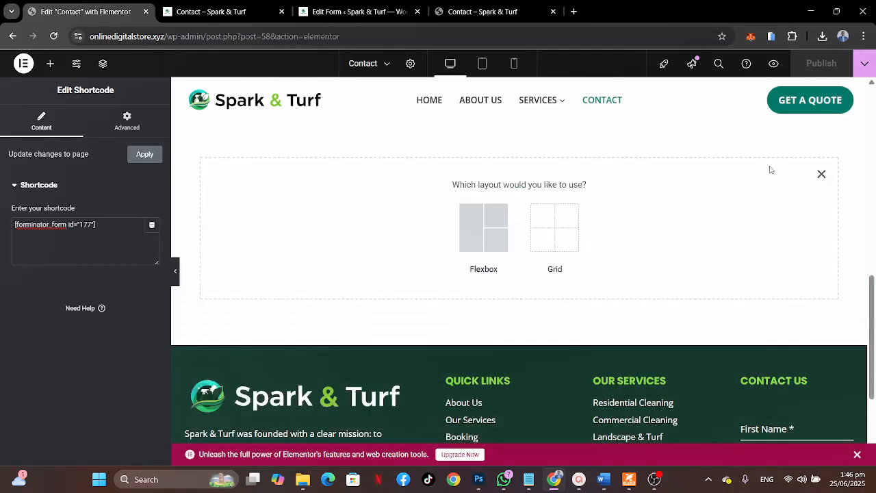
{"action": "left_click", "coordinate": [483, 228]}
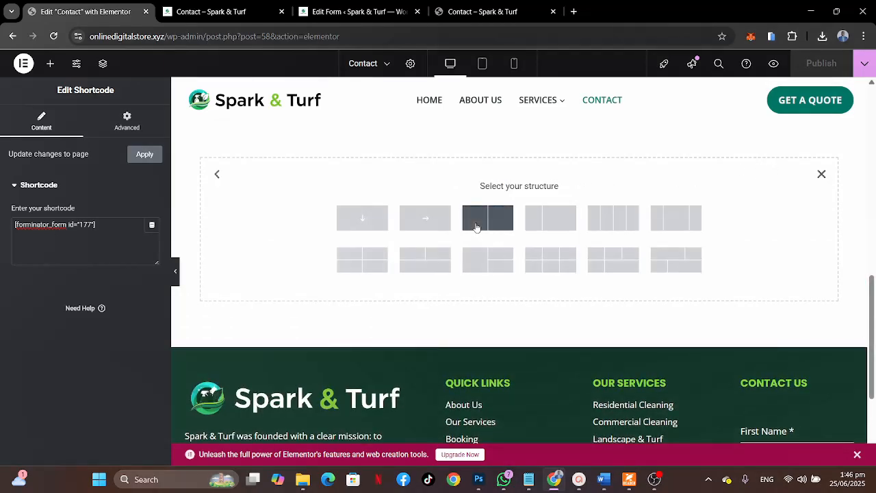
{"action": "left_click", "coordinate": [363, 219]}
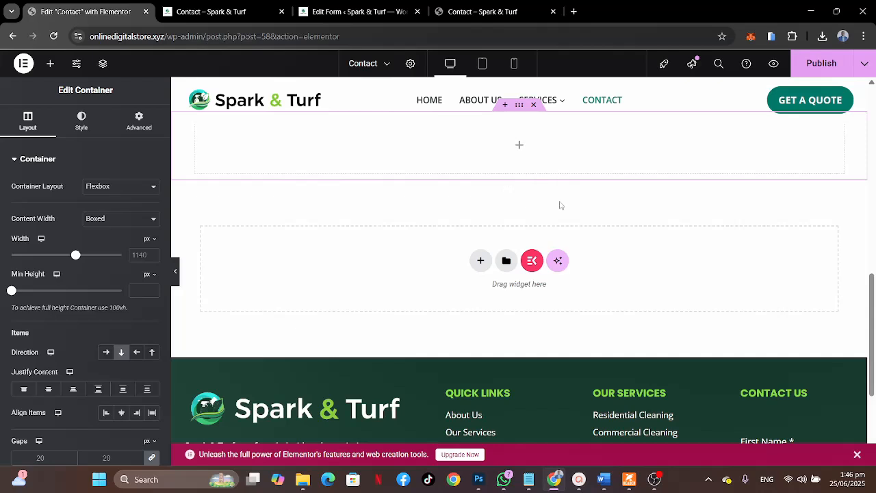
Set the new container's padding to 0 on all sides and its content width to Full Width.
{"action": "scroll", "coordinate": [559, 205], "scroll_direction": "up", "scroll_amount": 2}
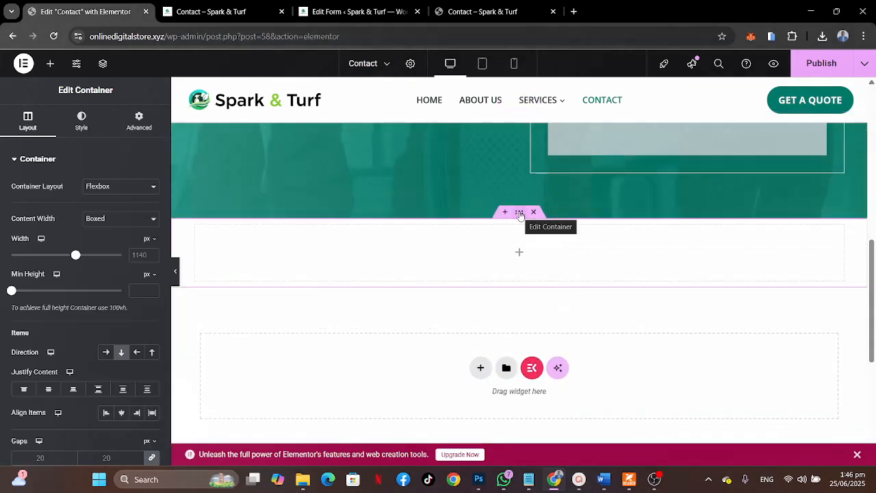
{"action": "left_click", "coordinate": [141, 125]}
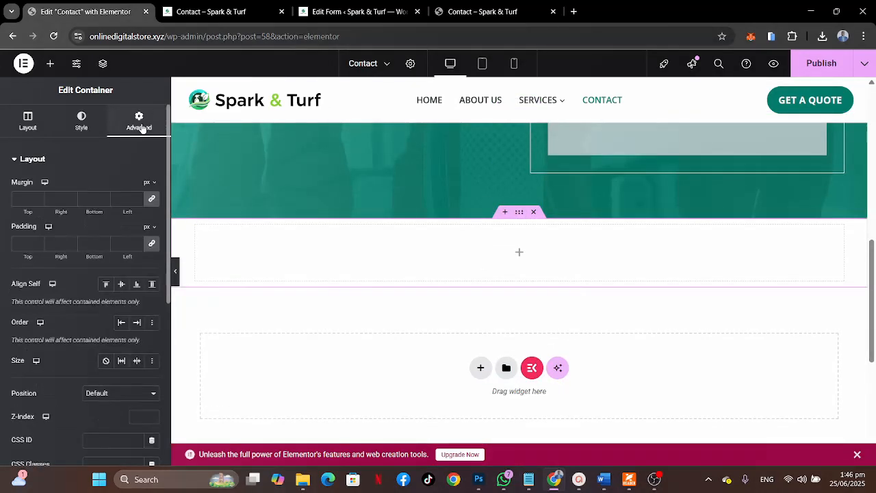
{"action": "left_click", "coordinate": [21, 242]}
{"action": "type", "text": "0"}
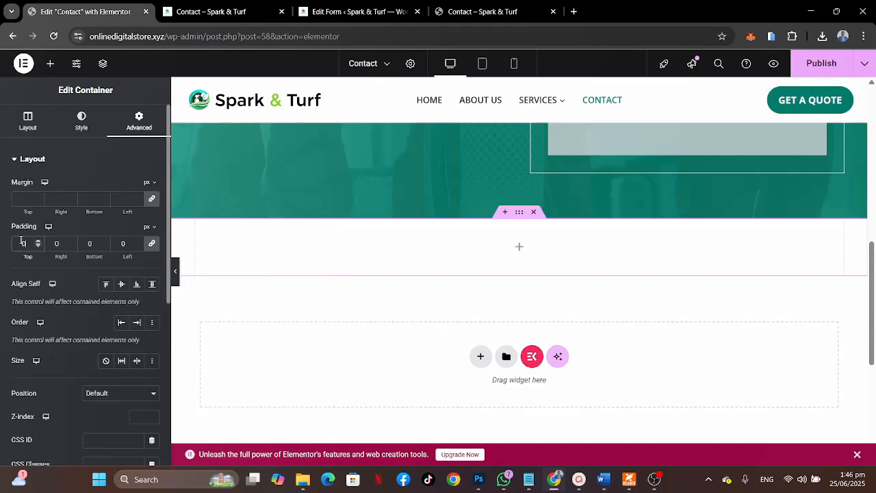
{"action": "left_click", "coordinate": [31, 122]}
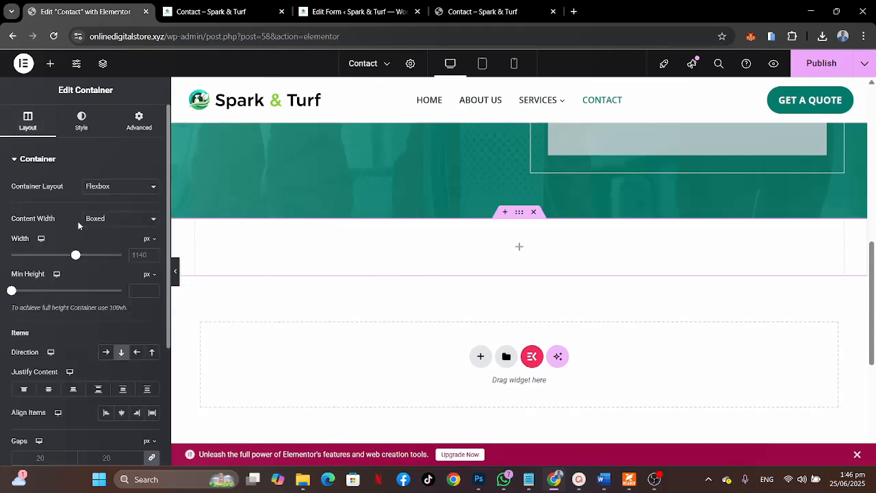
{"action": "left_click", "coordinate": [96, 221]}
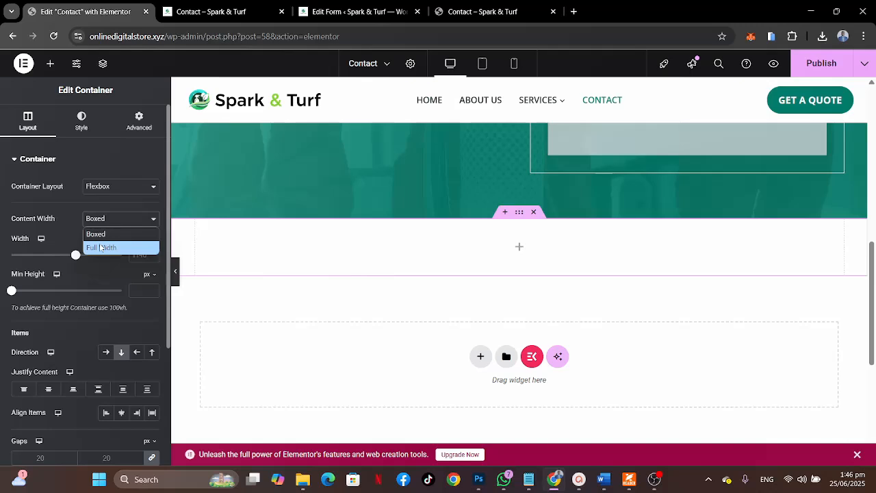
{"action": "left_click", "coordinate": [100, 247]}
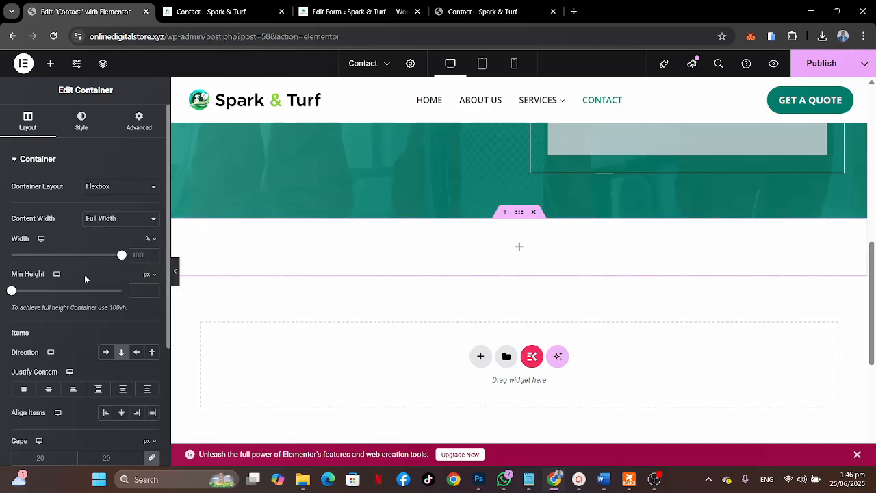
Find the Google Maps widget and place it in the full-width container below the hero.
{"action": "left_click", "coordinate": [523, 251]}
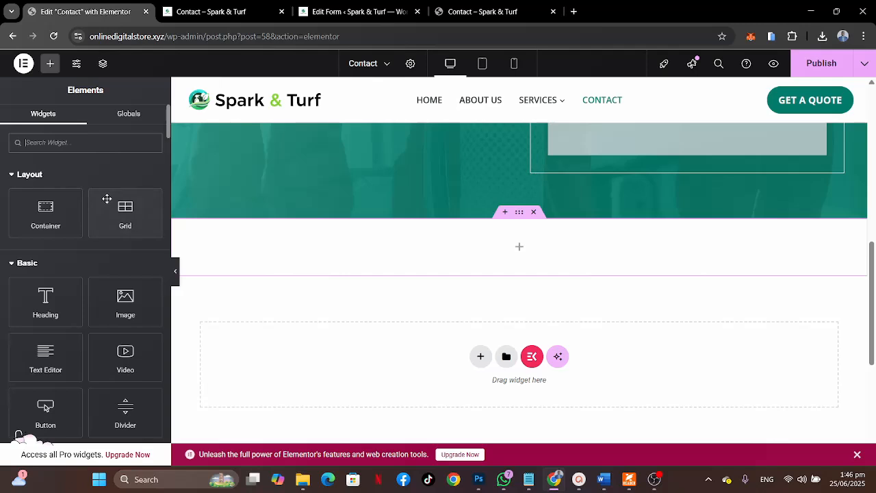
{"action": "type", "text": "MAP"}
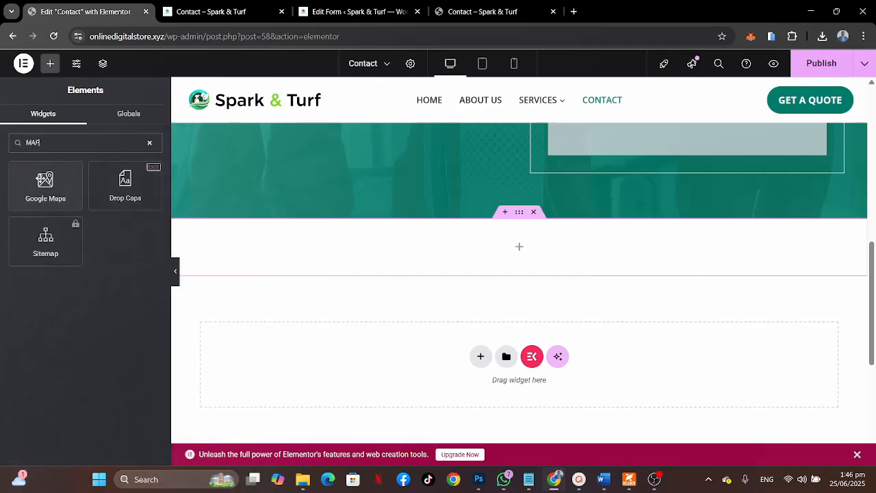
{"action": "left_click_drag", "start_coordinate": [41, 181], "coordinate": [372, 238]}
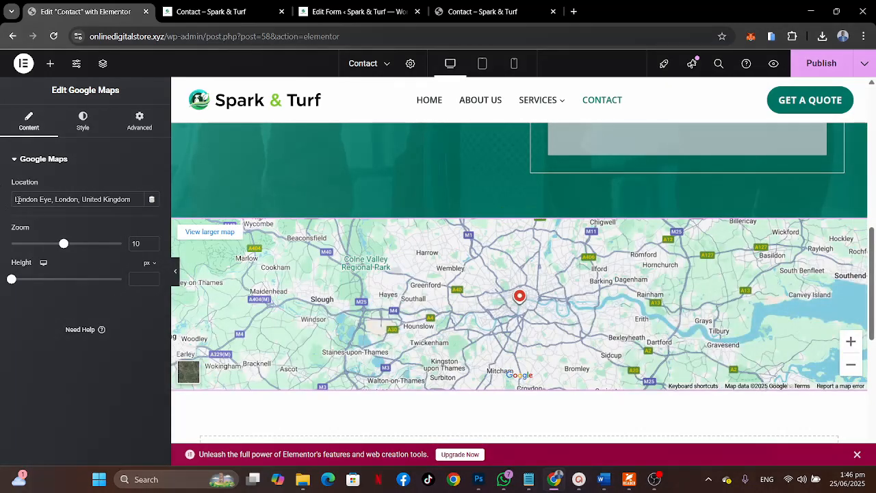
Set the map's location to "Kaetech Digital, Accra Ghana".
{"action": "triple_click", "coordinate": [17, 199]}
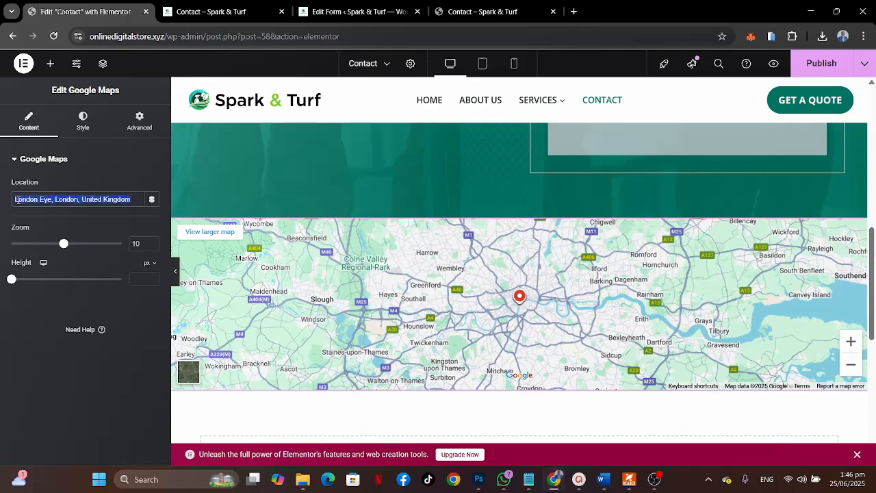
{"action": "type", "text": "K"}
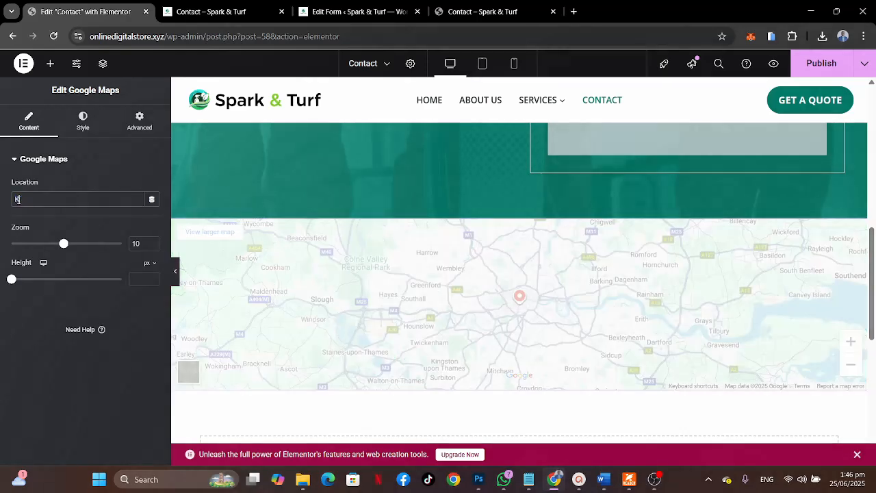
{"action": "type", "text": "aetedh "}
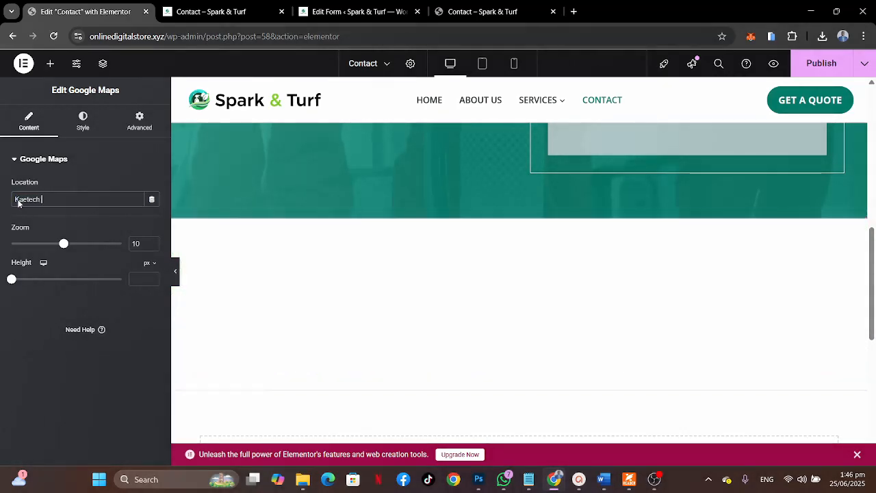
{"action": "type", "text": "Digital"}
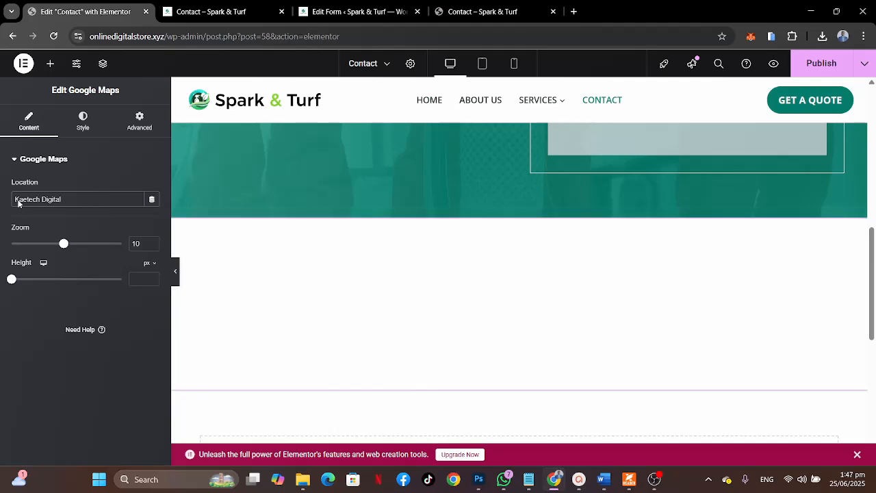
{"action": "type", "text": ", Acc"}
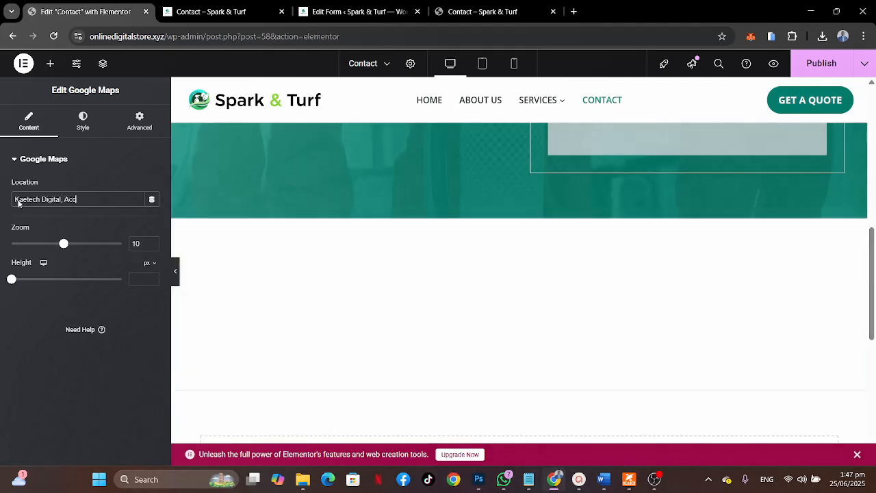
{"action": "type", "text": "ra Ghana"}
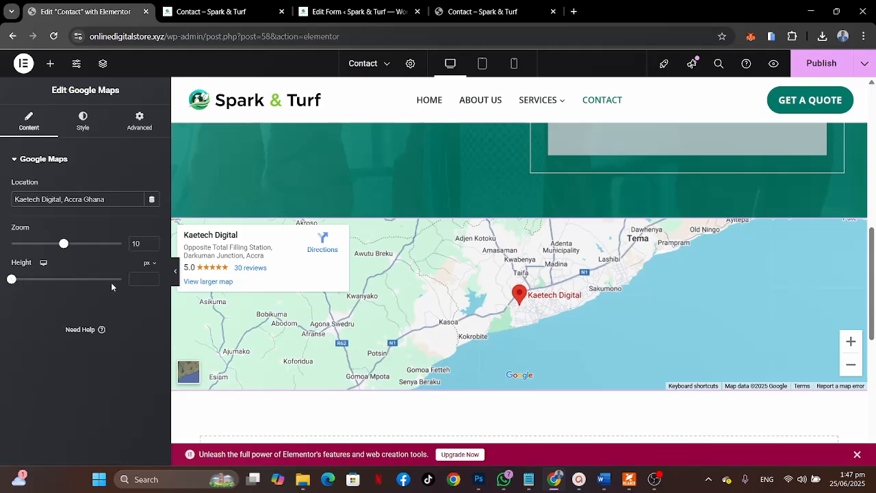
Try a map height of 400 px and raise it to 500 px.
{"action": "left_click", "coordinate": [135, 277]}
{"action": "type", "text": "400"}
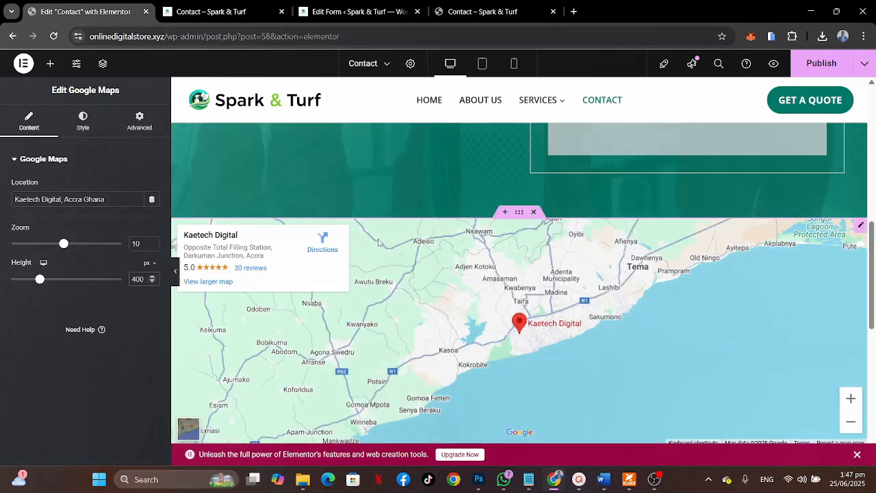
{"action": "scroll", "coordinate": [545, 246], "scroll_direction": "down", "scroll_amount": 2}
{"action": "scroll", "coordinate": [545, 246], "scroll_direction": "up", "scroll_amount": 1}
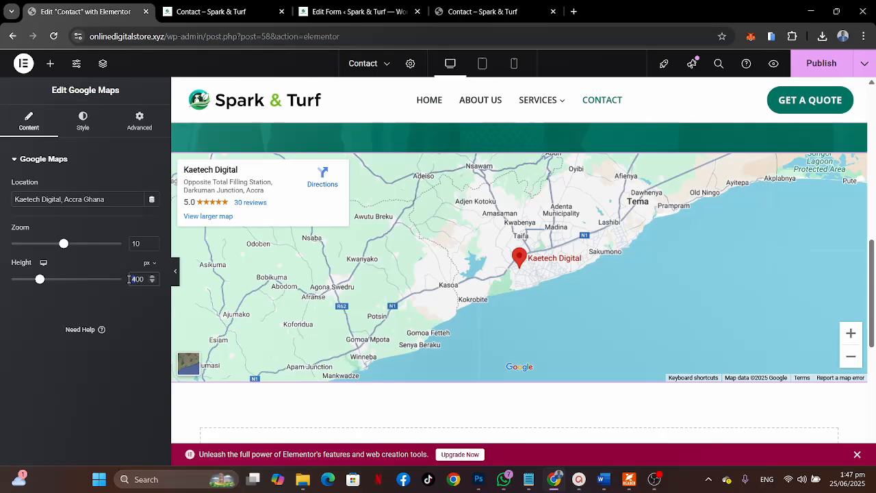
{"action": "type", "text": "5"}
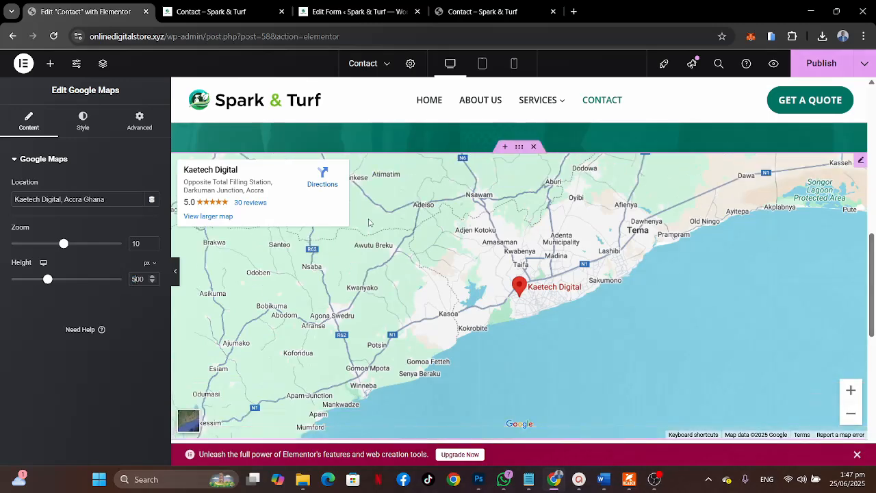
Preview the hero and map sections without the editing panel, and publish the Contact page.
{"action": "scroll", "coordinate": [176, 277], "scroll_direction": "down", "scroll_amount": 4}
{"action": "left_click", "coordinate": [172, 272]}
{"action": "scroll", "coordinate": [510, 256], "scroll_direction": "up", "scroll_amount": 5}
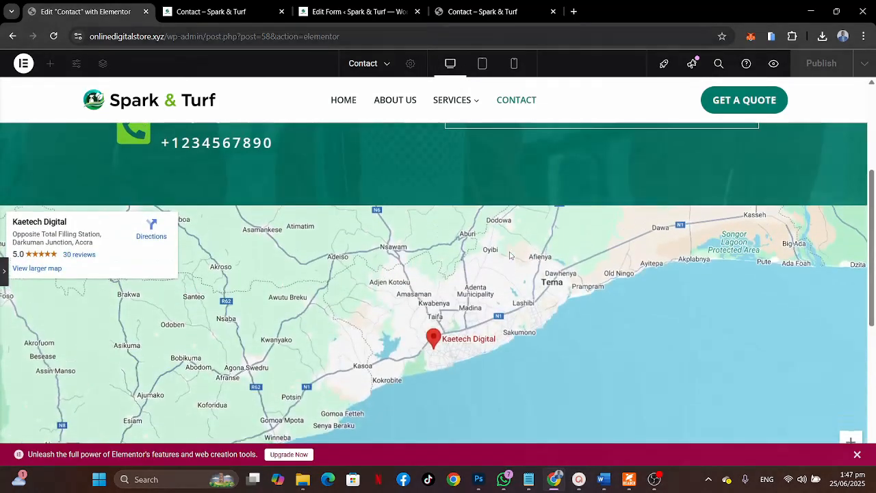
{"action": "scroll", "coordinate": [540, 189], "scroll_direction": "up", "scroll_amount": 3}
{"action": "scroll", "coordinate": [324, 198], "scroll_direction": "down", "scroll_amount": 2}
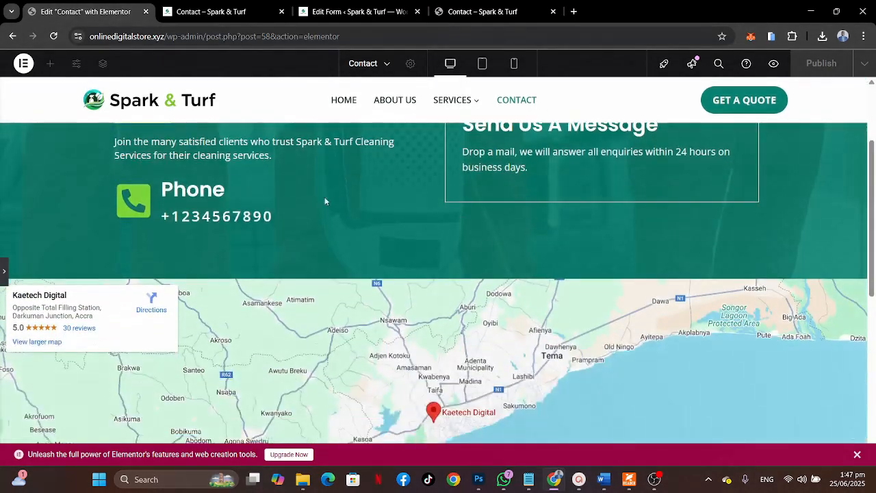
{"action": "left_click", "coordinate": [4, 273]}
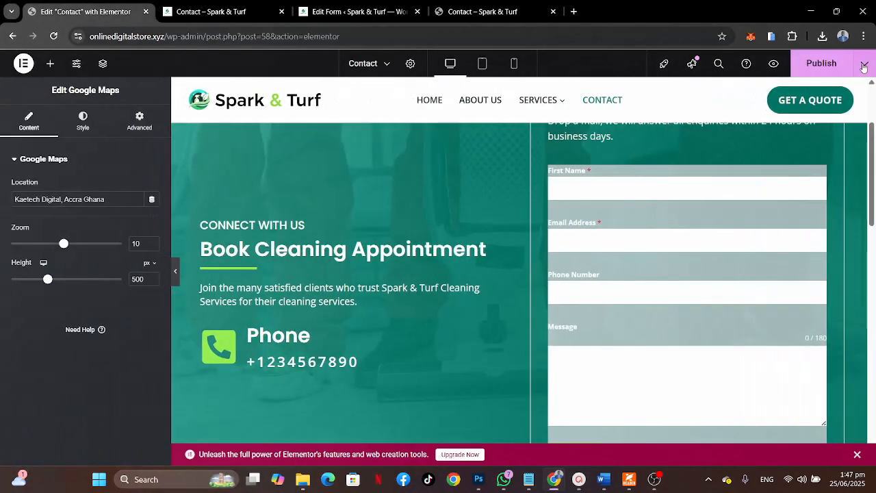
{"action": "left_click", "coordinate": [823, 65]}
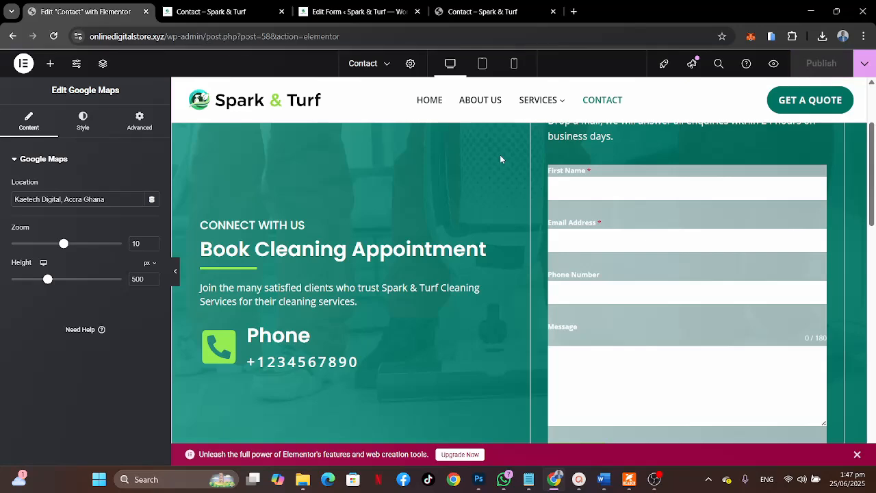
Reload the live Contact page, examine it from the hero through the map to the footer, and return to the Elementor editor.
{"action": "left_click", "coordinate": [219, 11]}
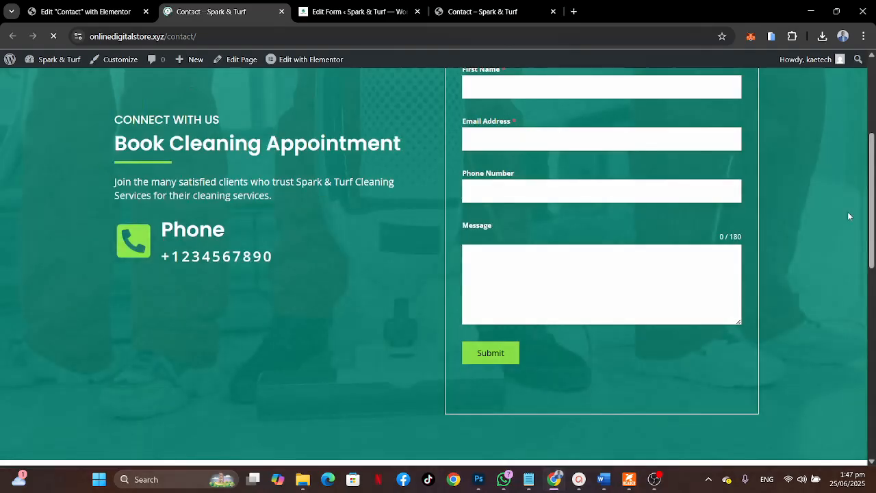
{"action": "scroll", "coordinate": [847, 216], "scroll_direction": "down", "scroll_amount": 10}
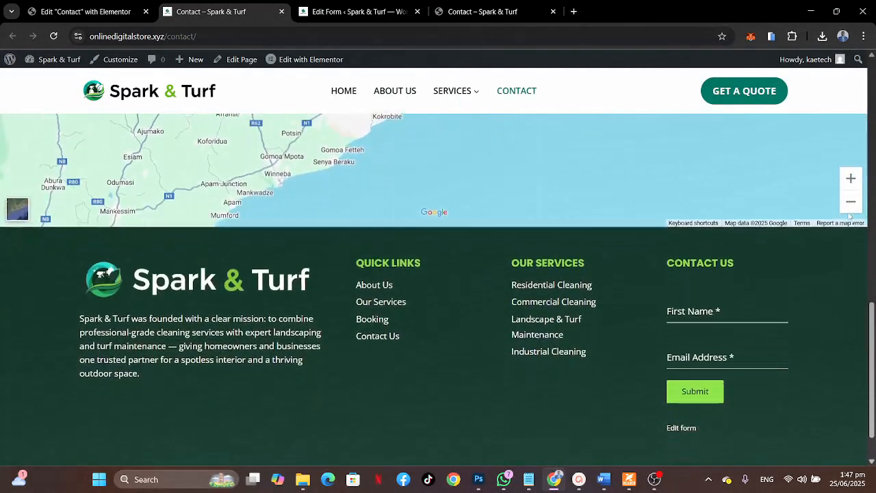
{"action": "scroll", "coordinate": [848, 215], "scroll_direction": "up", "scroll_amount": 3}
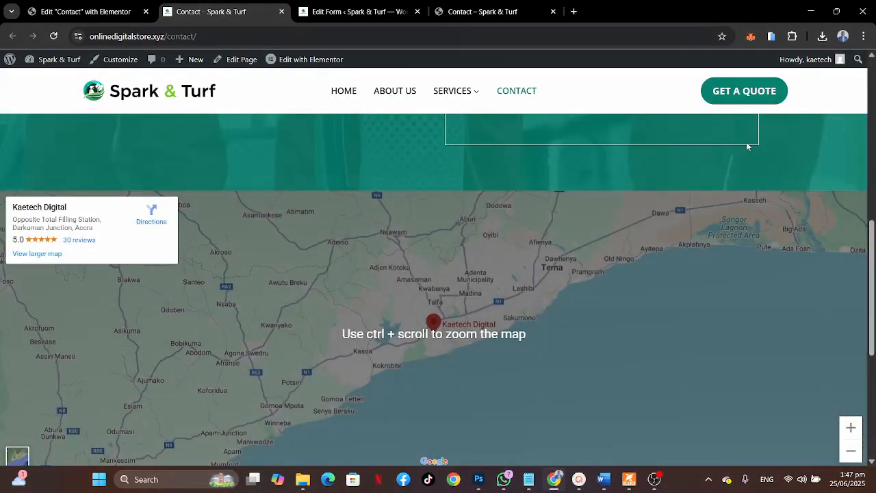
{"action": "scroll", "coordinate": [778, 145], "scroll_direction": "up", "scroll_amount": 3}
{"action": "scroll", "coordinate": [777, 146], "scroll_direction": "up", "scroll_amount": 5}
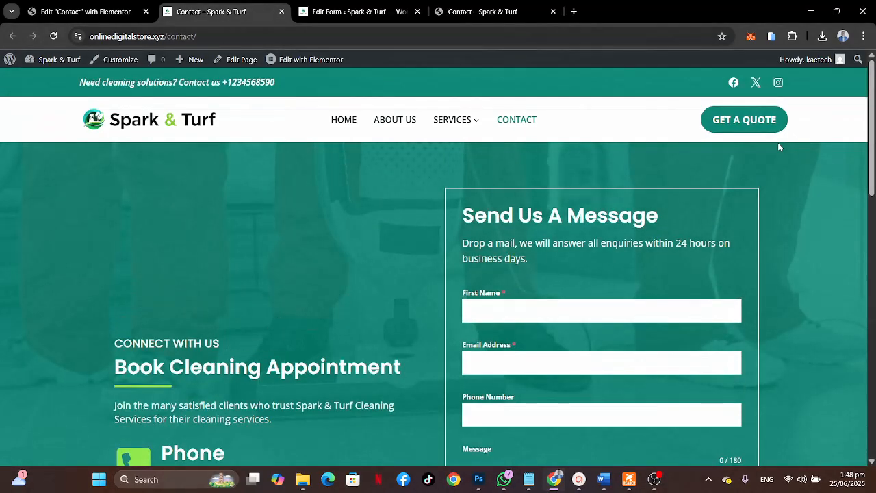
{"action": "scroll", "coordinate": [804, 276], "scroll_direction": "down", "scroll_amount": 4}
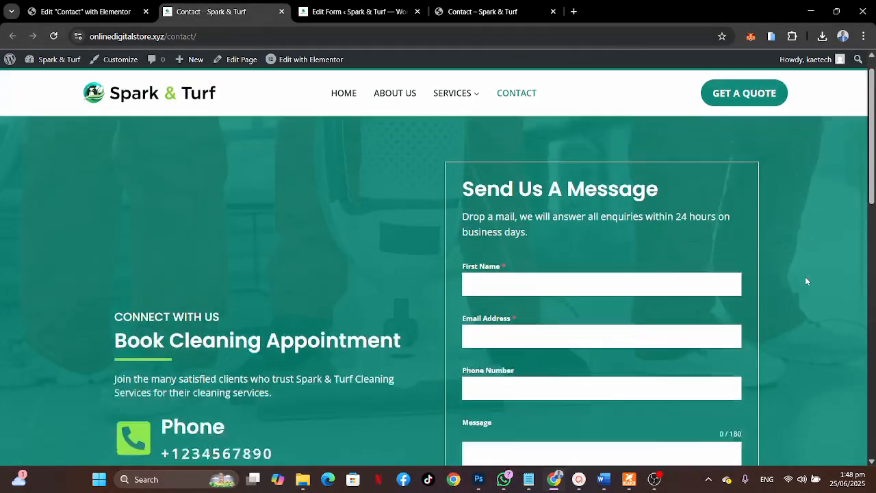
{"action": "scroll", "coordinate": [804, 276], "scroll_direction": "down", "scroll_amount": 2}
{"action": "scroll", "coordinate": [804, 276], "scroll_direction": "up", "scroll_amount": 3}
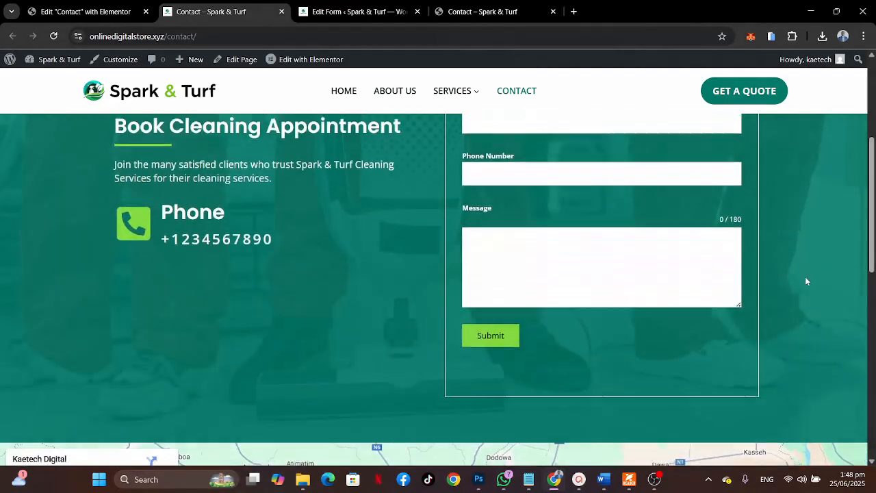
{"action": "scroll", "coordinate": [801, 235], "scroll_direction": "up", "scroll_amount": 3}
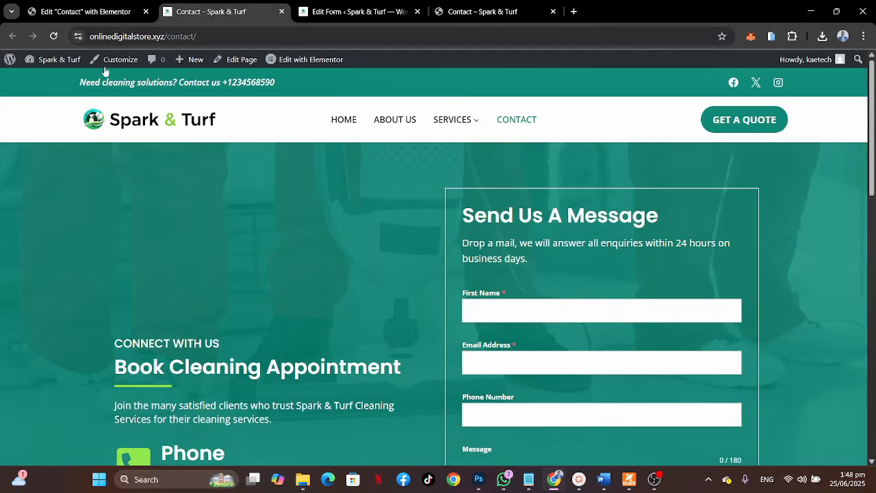
{"action": "left_click", "coordinate": [82, 11]}
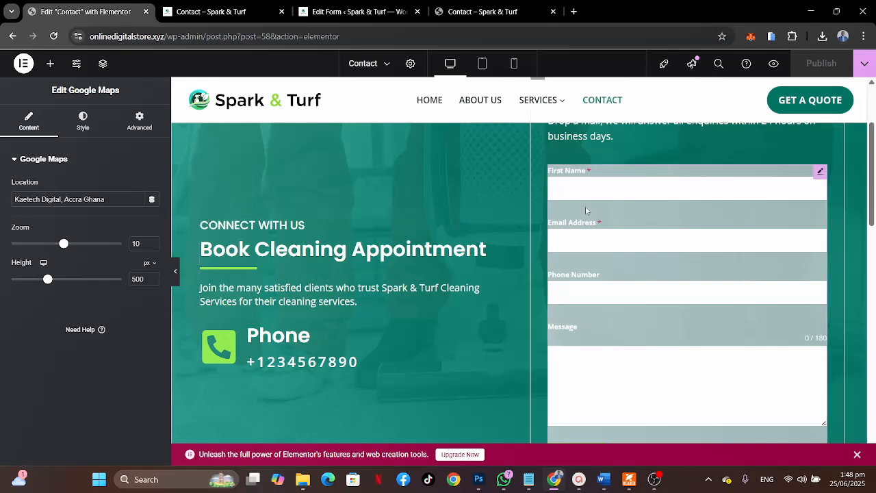
Examine the Contact page's hero and form layout in the tablet and mobile responsive views, ending in the tablet view.
{"action": "scroll", "coordinate": [486, 242], "scroll_direction": "up", "scroll_amount": 2}
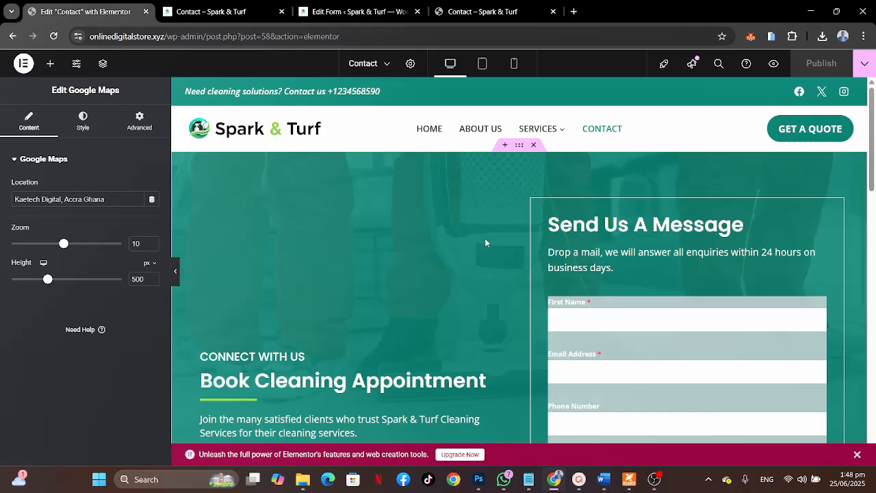
{"action": "left_click", "coordinate": [481, 65]}
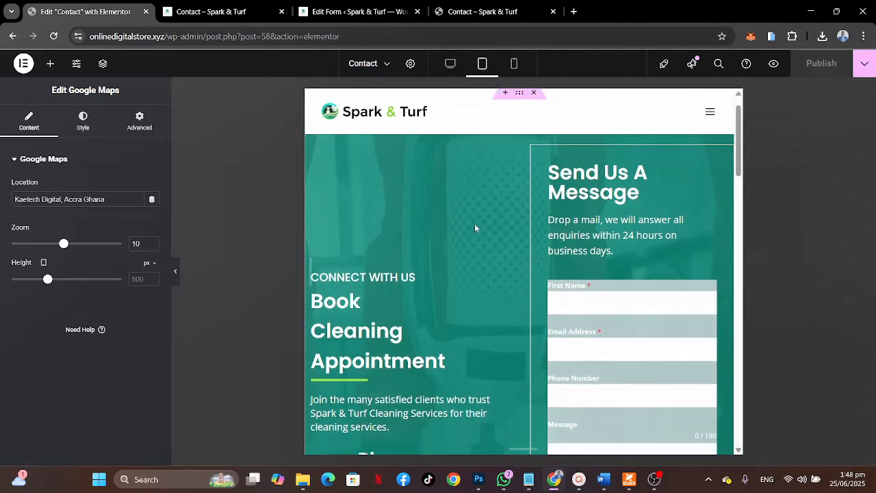
{"action": "scroll", "coordinate": [475, 228], "scroll_direction": "up", "scroll_amount": 6}
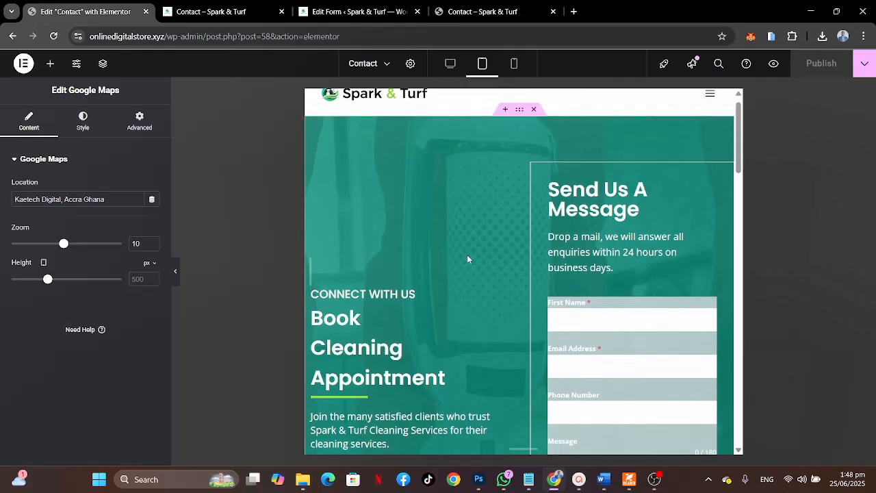
{"action": "left_click", "coordinate": [514, 66]}
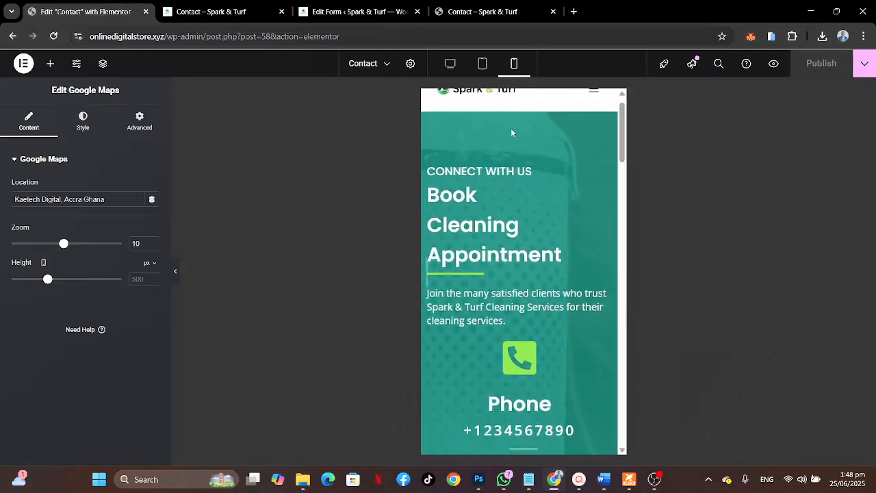
{"action": "scroll", "coordinate": [517, 223], "scroll_direction": "down", "scroll_amount": 10}
{"action": "scroll", "coordinate": [518, 223], "scroll_direction": "up", "scroll_amount": 10}
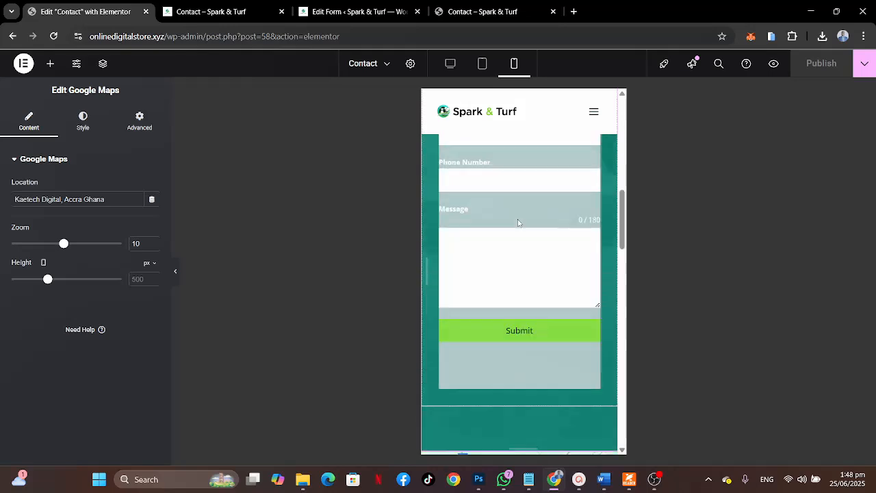
{"action": "left_click", "coordinate": [481, 63]}
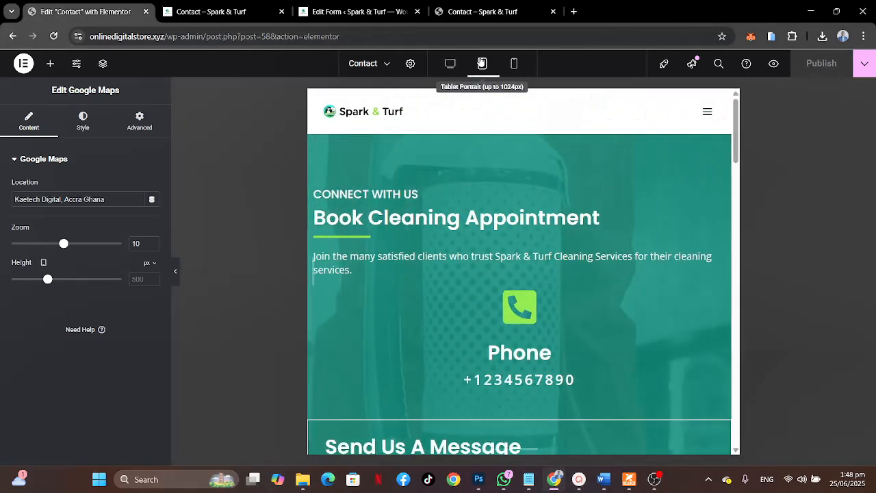
{"action": "scroll", "coordinate": [517, 216], "scroll_direction": "down", "scroll_amount": 5}
{"action": "scroll", "coordinate": [516, 216], "scroll_direction": "up", "scroll_amount": 5}
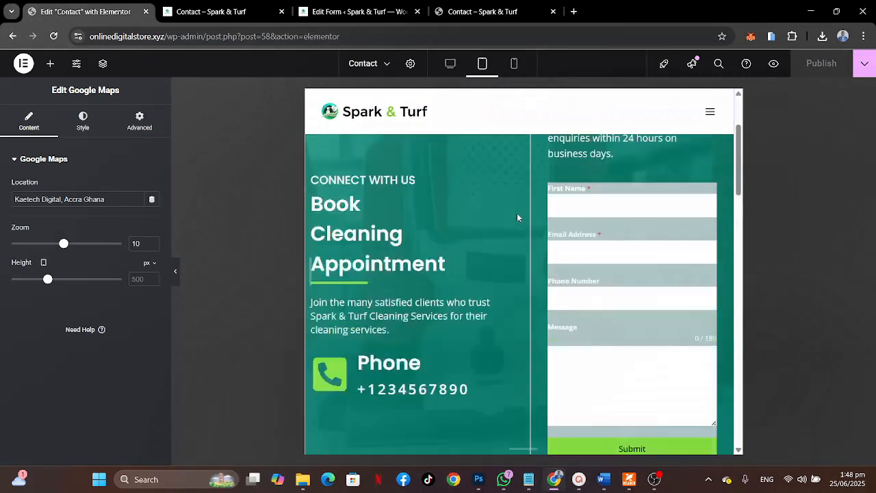
Set the hero container's item direction to vertical column for tablet, comparing it with the row layout.
{"action": "left_click", "coordinate": [519, 129]}
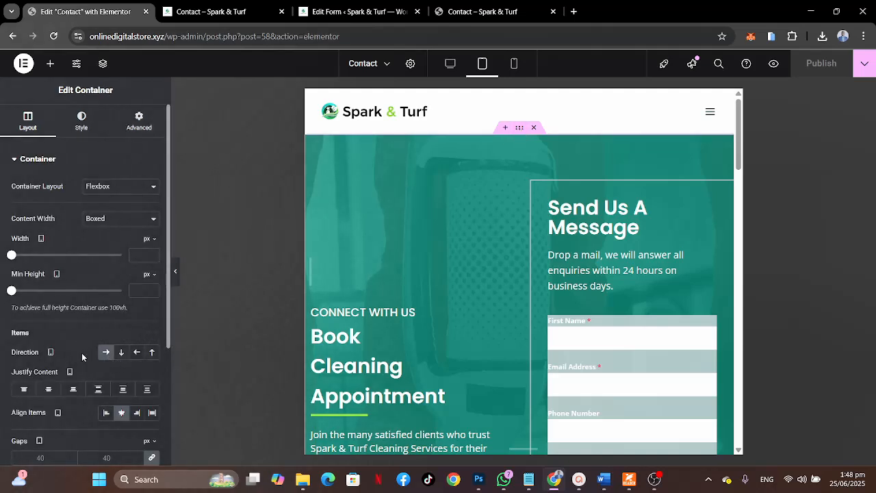
{"action": "left_click", "coordinate": [121, 353]}
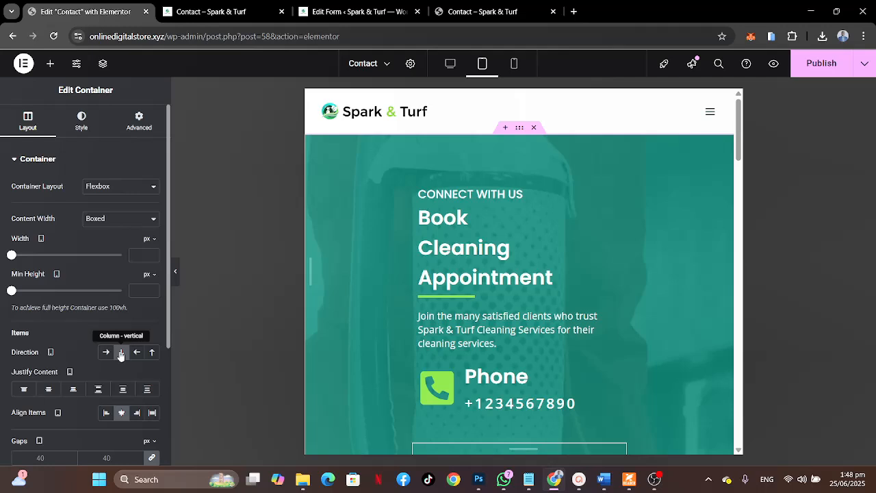
{"action": "left_click", "coordinate": [107, 352]}
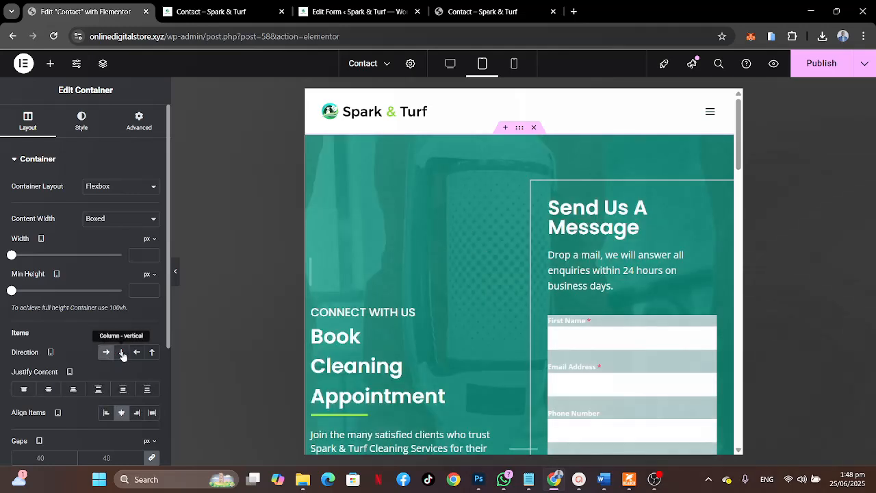
{"action": "left_click", "coordinate": [121, 354]}
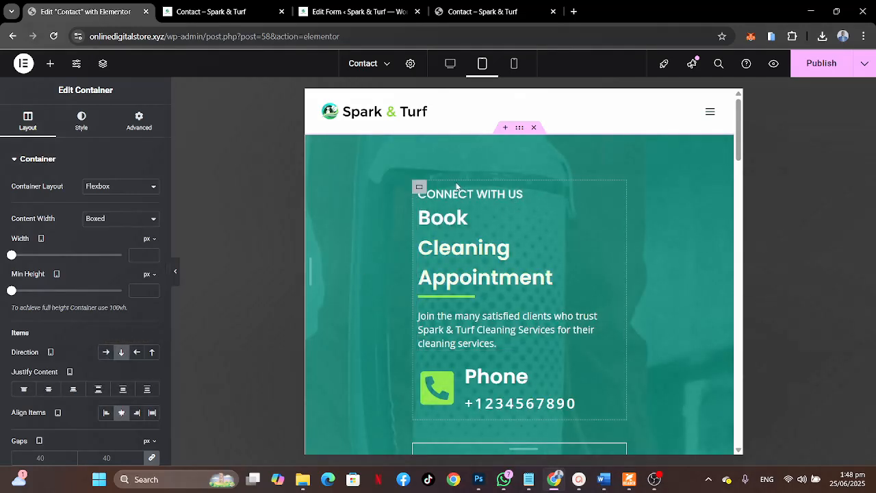
Set the tablet width of the container holding the Book Cleaning Appointment text to 100%.
{"action": "left_click", "coordinate": [420, 186]}
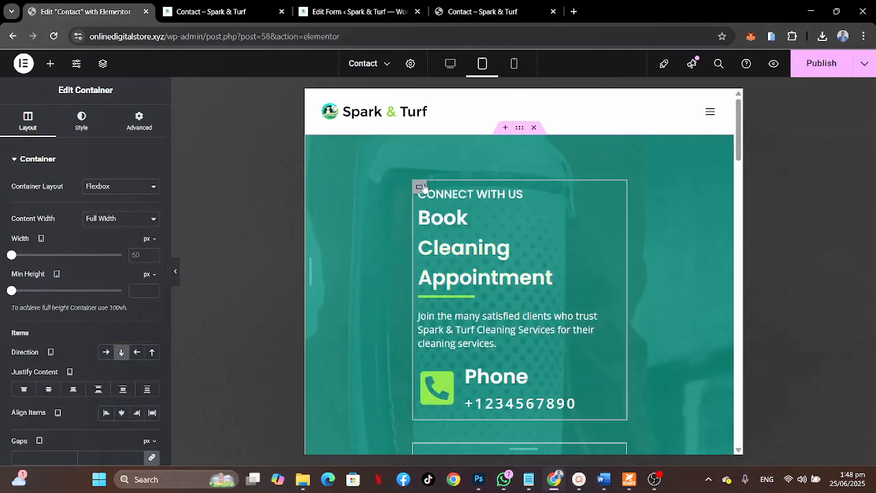
{"action": "left_click", "coordinate": [148, 240]}
{"action": "left_click", "coordinate": [146, 254]}
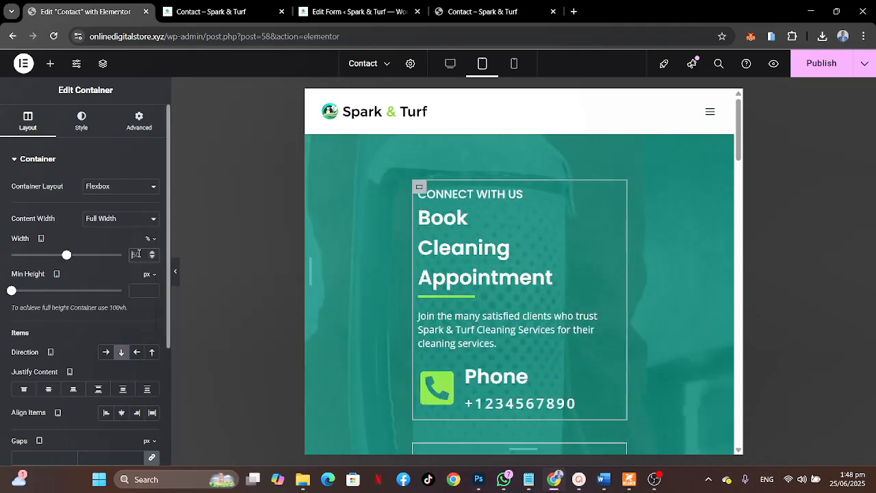
{"action": "left_click", "coordinate": [138, 253]}
{"action": "type", "text": "100"}
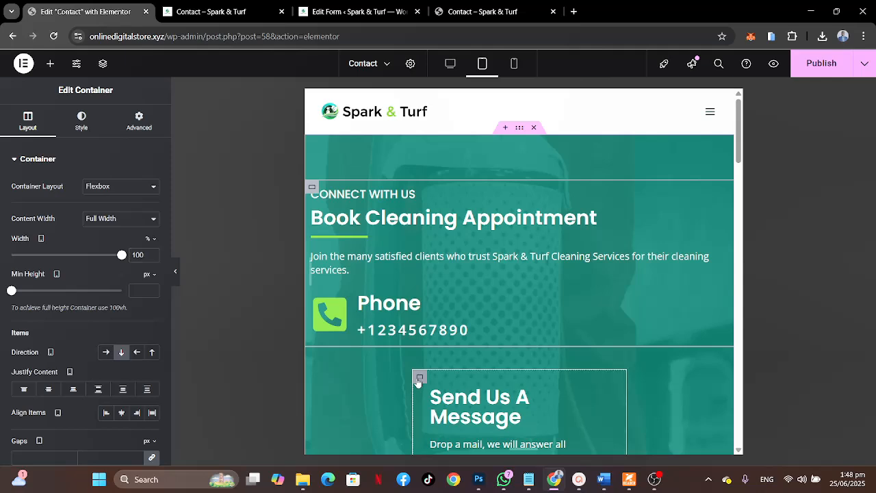
Set the tablet width of the Send Us A Message form container to 100%.
{"action": "left_click", "coordinate": [419, 380]}
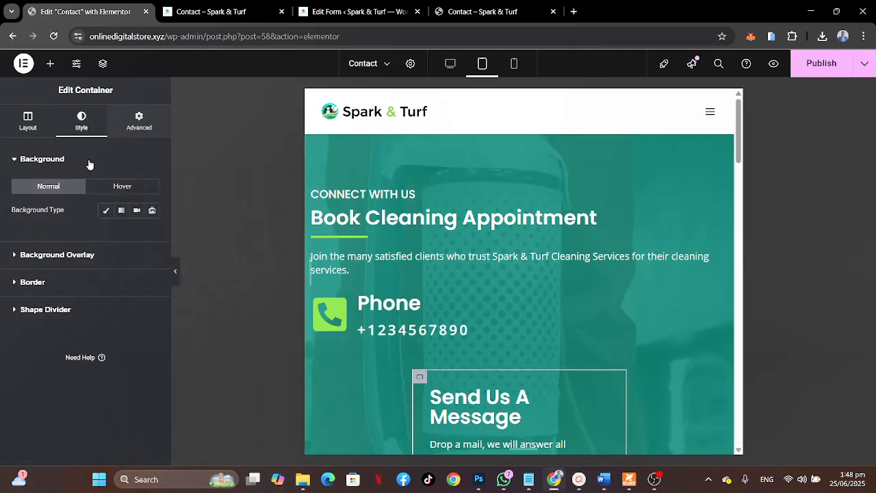
{"action": "left_click", "coordinate": [28, 121]}
{"action": "left_click", "coordinate": [148, 238]}
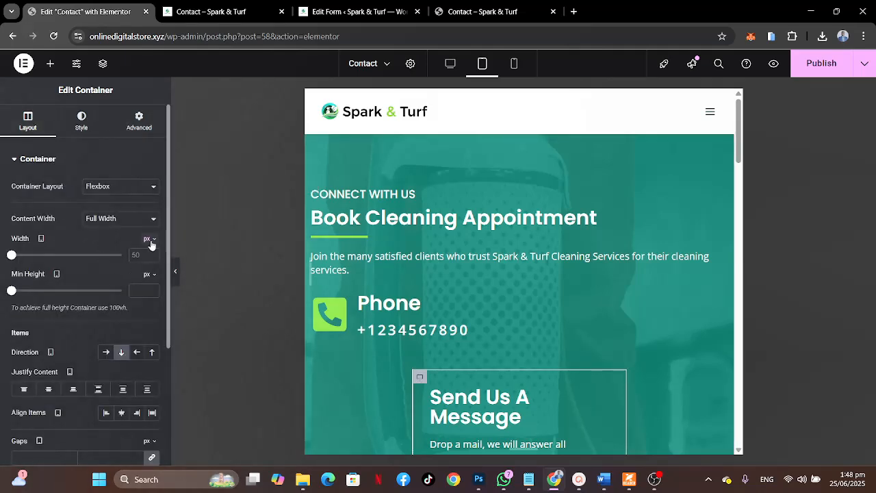
{"action": "left_click", "coordinate": [148, 251]}
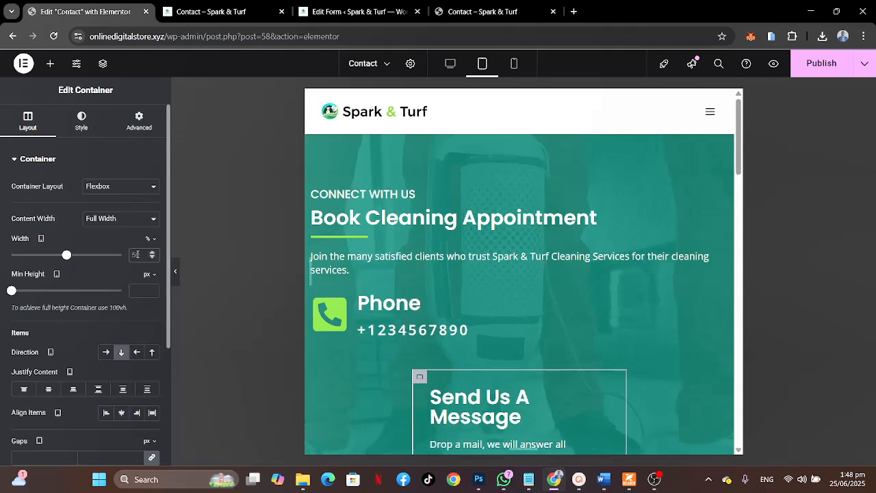
{"action": "type", "text": "100"}
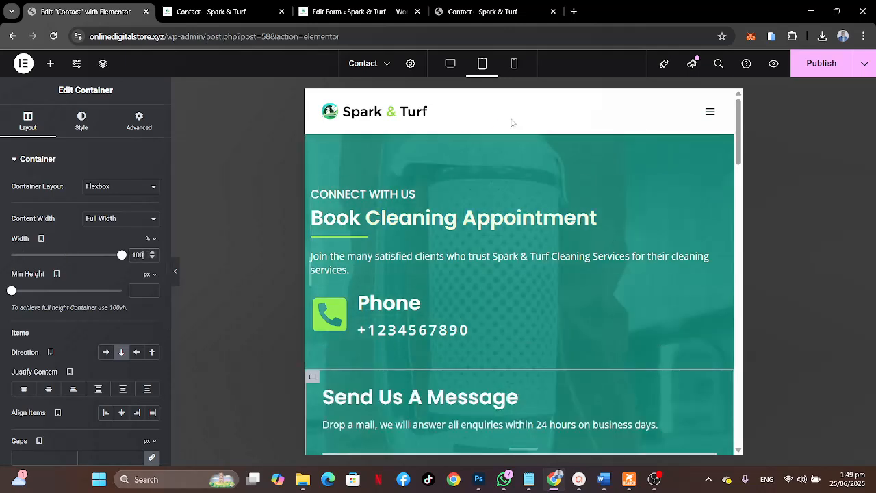
Unlink the hero container's tablet padding and set it to 40 px top and bottom, 20 px right and left.
{"action": "left_click", "coordinate": [519, 128]}
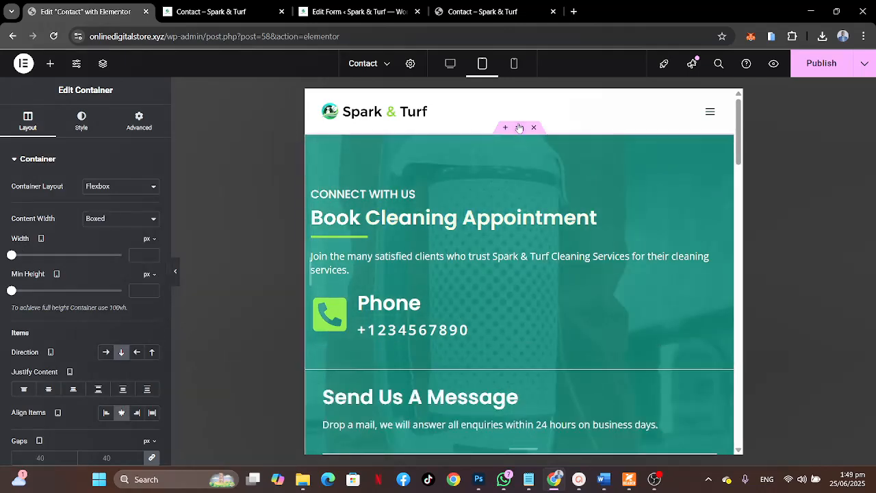
{"action": "left_click", "coordinate": [139, 120]}
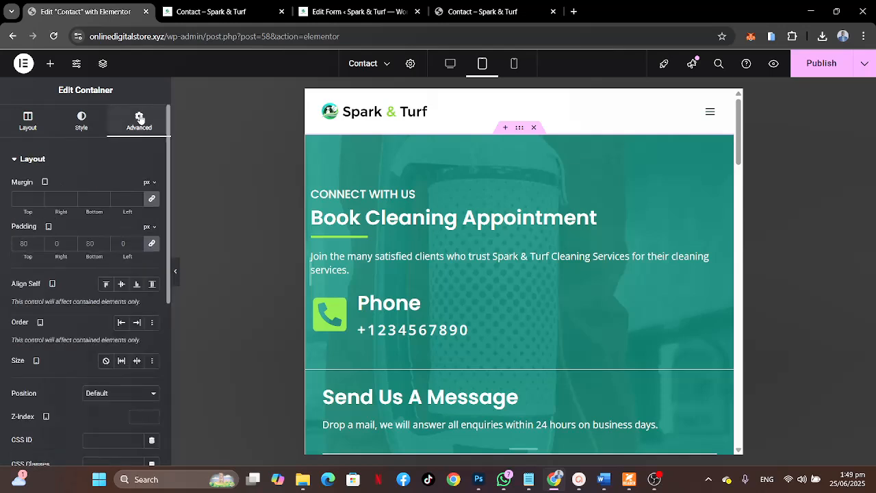
{"action": "left_click", "coordinate": [153, 243]}
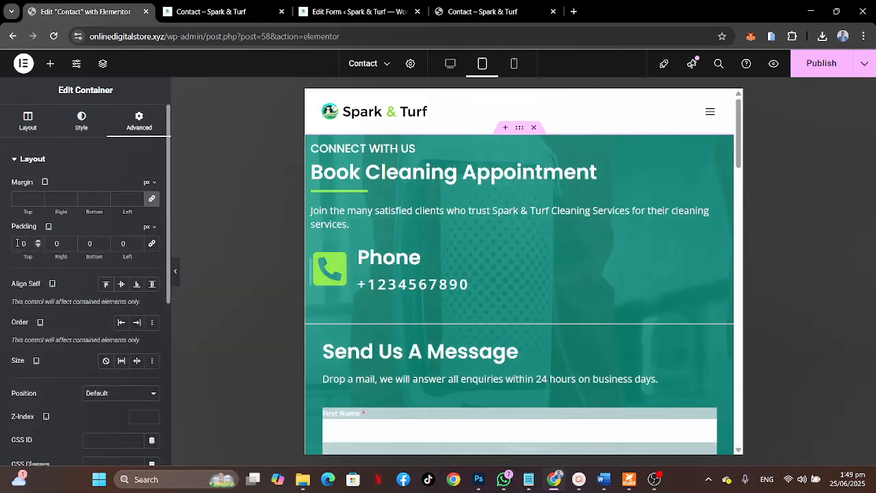
{"action": "type", "text": "4"}
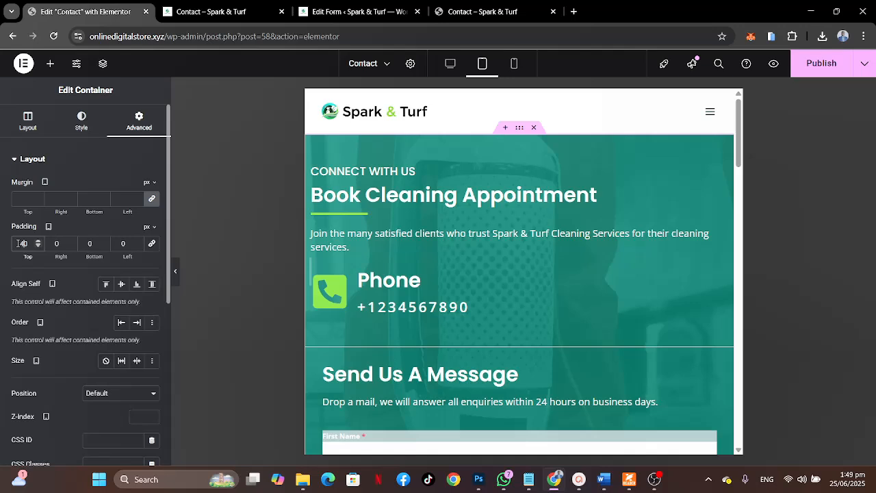
{"action": "left_click", "coordinate": [87, 245]}
{"action": "type", "text": "4"}
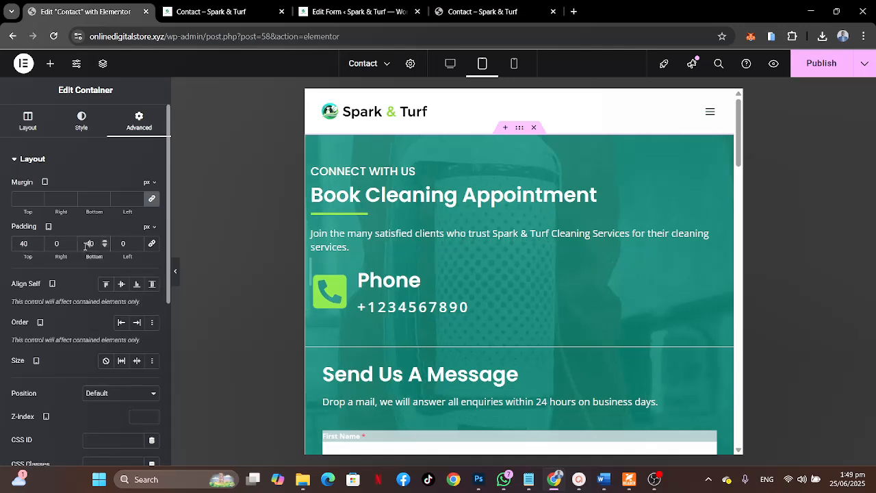
{"action": "left_click", "coordinate": [49, 244]}
{"action": "type", "text": "2"}
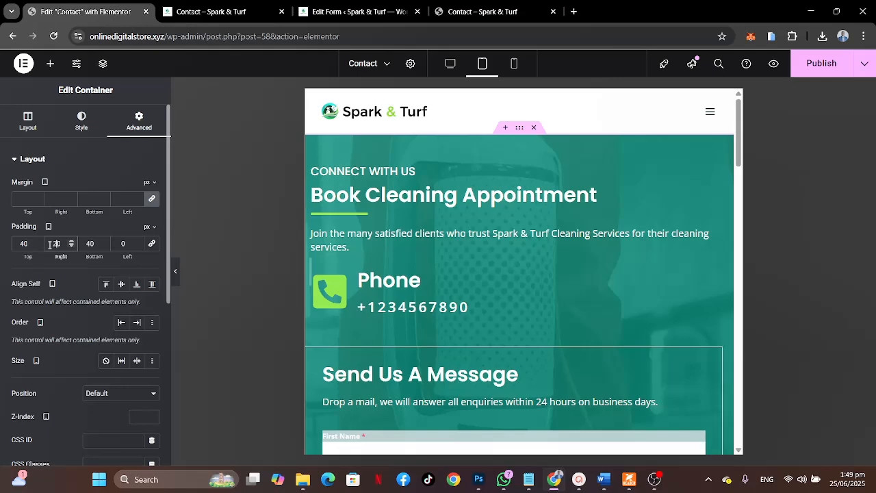
{"action": "left_click", "coordinate": [119, 244]}
{"action": "type", "text": "2"}
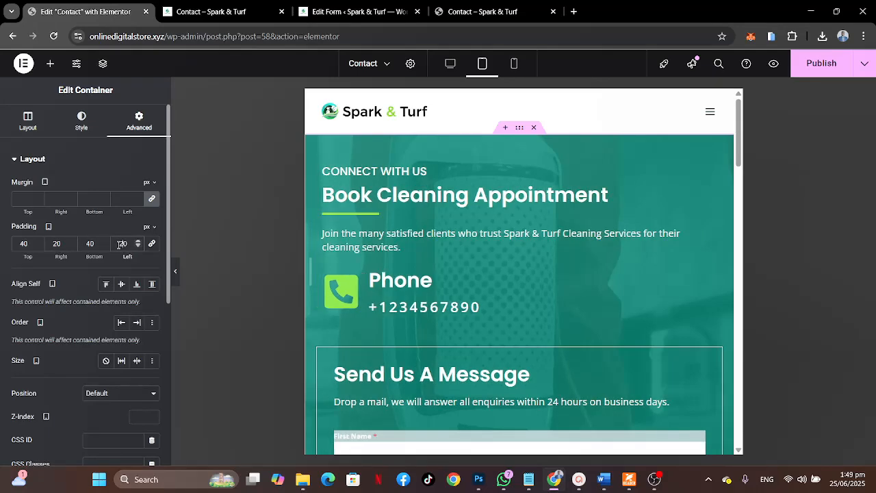
{"action": "scroll", "coordinate": [592, 277], "scroll_direction": "down", "scroll_amount": 5}
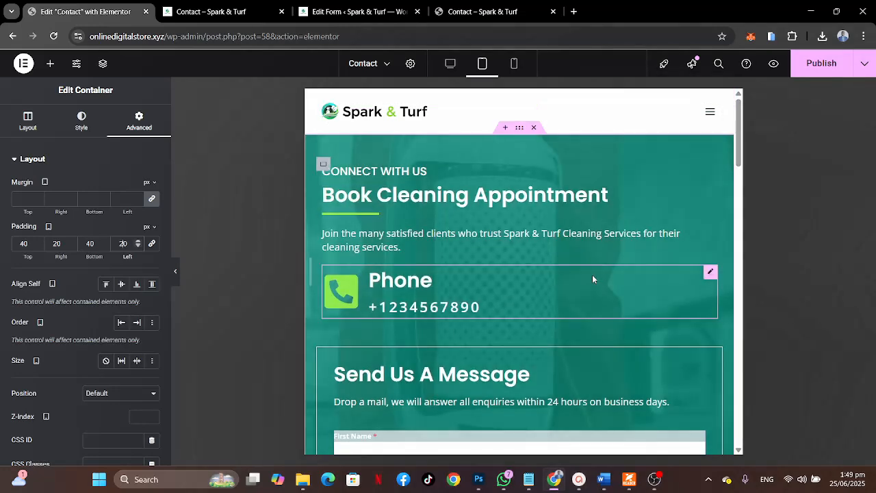
{"action": "scroll", "coordinate": [592, 274], "scroll_direction": "up", "scroll_amount": 5}
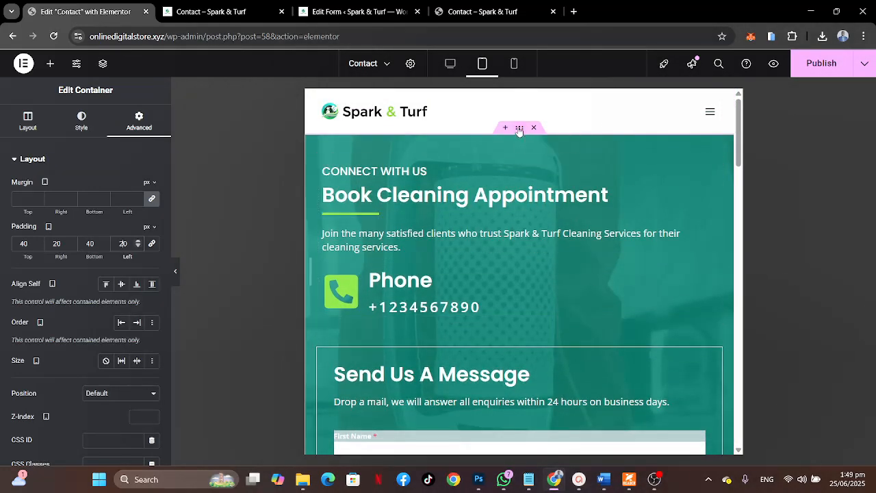
Reduce the tablet width of the Book Cleaning Appointment container to 80%.
{"action": "left_click", "coordinate": [28, 121]}
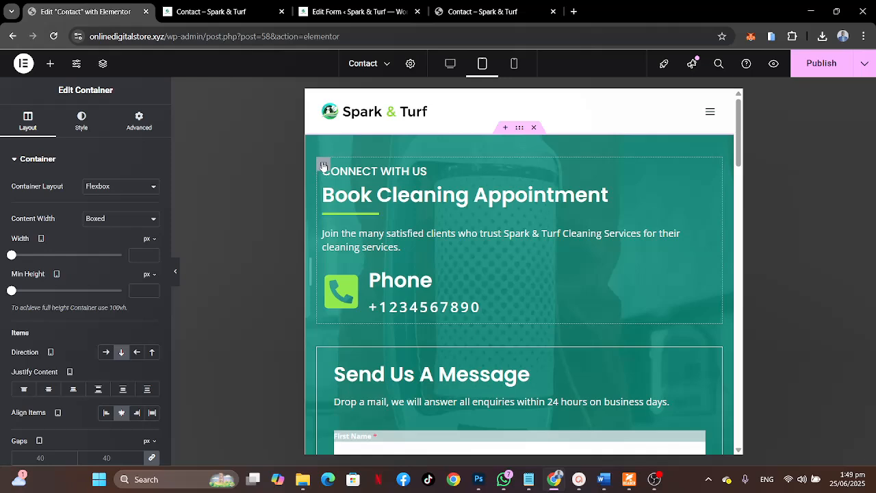
{"action": "left_click", "coordinate": [323, 166]}
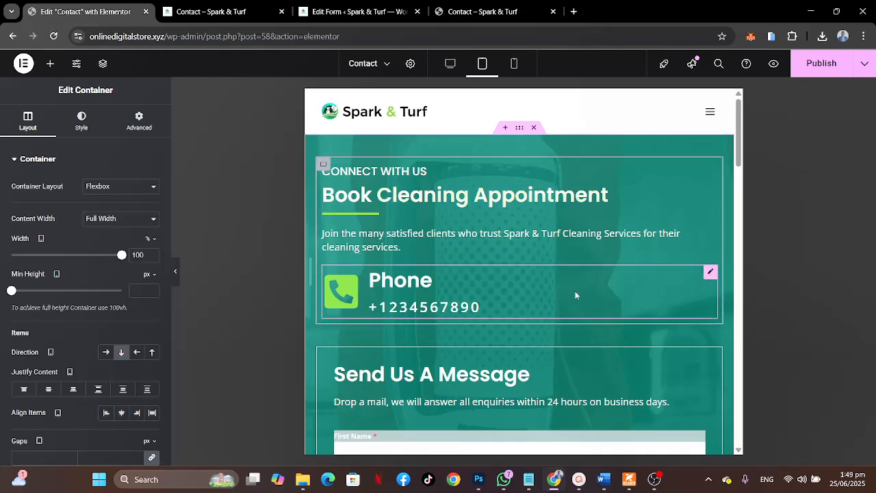
{"action": "left_click", "coordinate": [520, 129]}
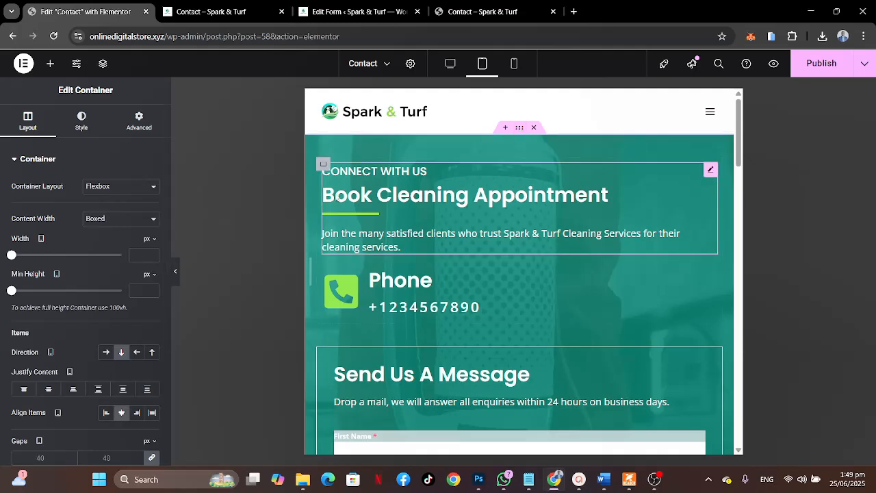
{"action": "left_click", "coordinate": [323, 165]}
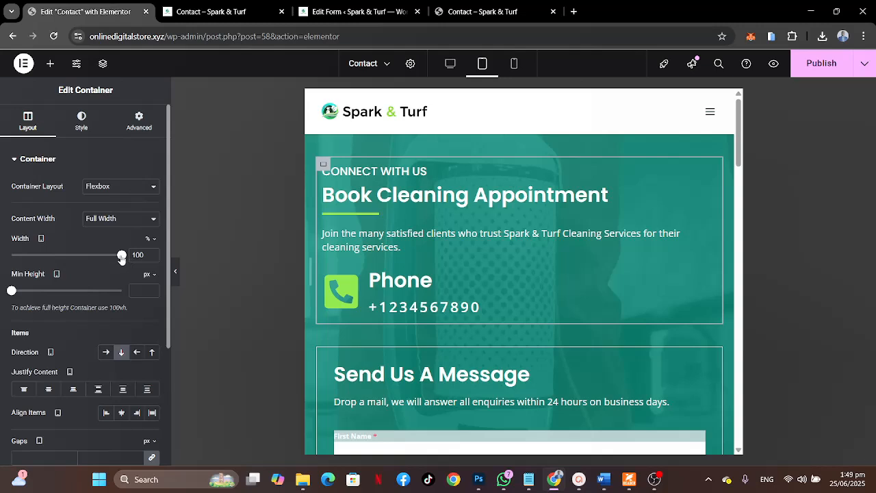
{"action": "left_click_drag", "start_coordinate": [121, 257], "coordinate": [103, 260]}
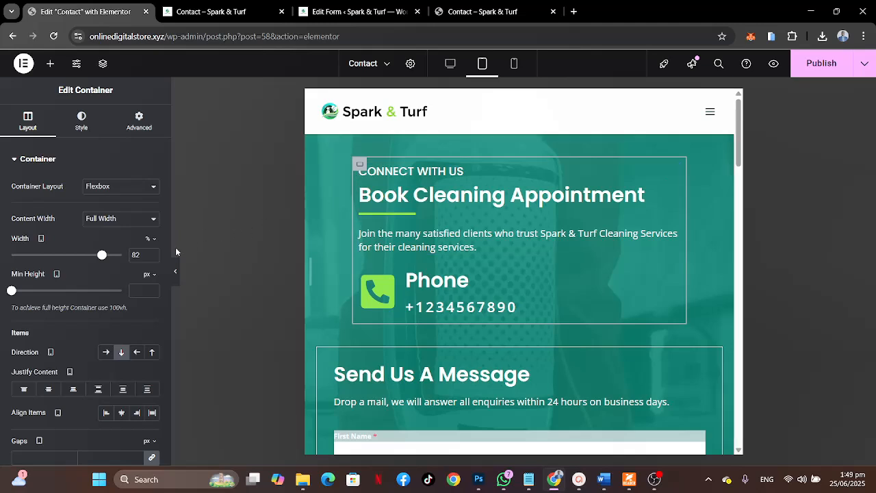
{"action": "left_click_drag", "start_coordinate": [145, 255], "coordinate": [127, 256]}
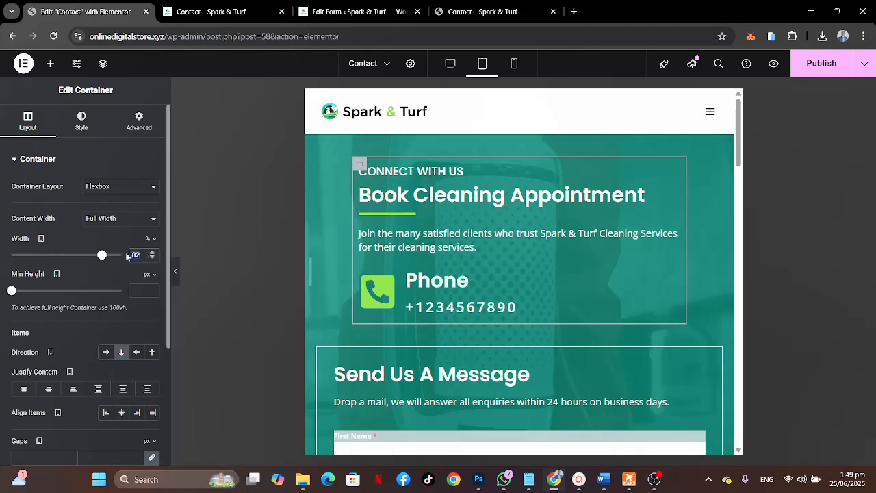
{"action": "type", "text": "80"}
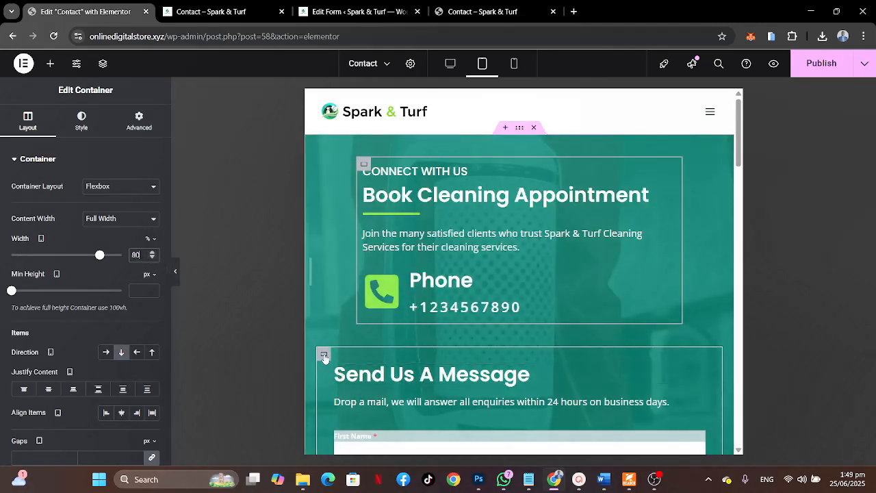
Set the tablet width of the Send Us A Message form container to 80%.
{"action": "left_click", "coordinate": [323, 355]}
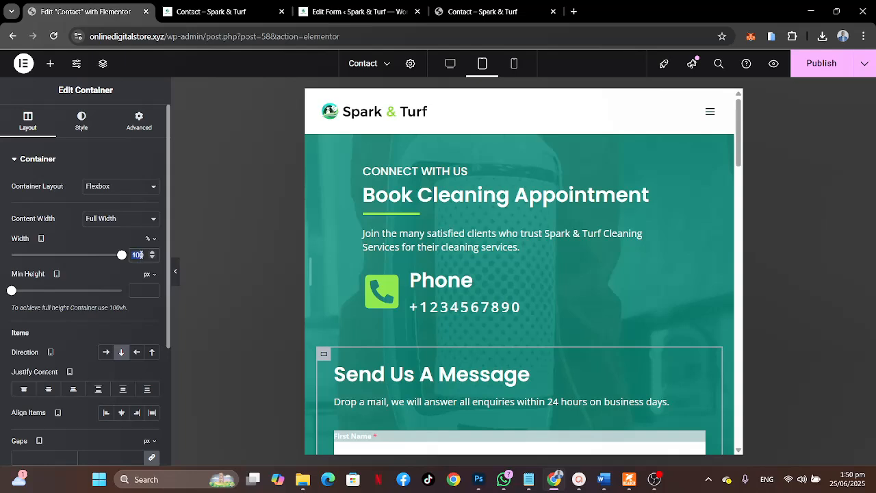
{"action": "type", "text": "80"}
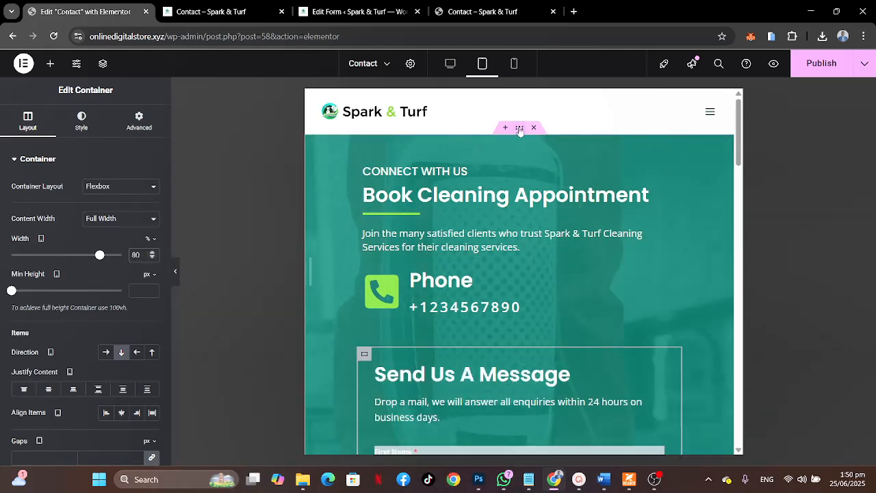
Set the hero container's tablet padding to 80 px at the top and bottom.
{"action": "left_click", "coordinate": [520, 129]}
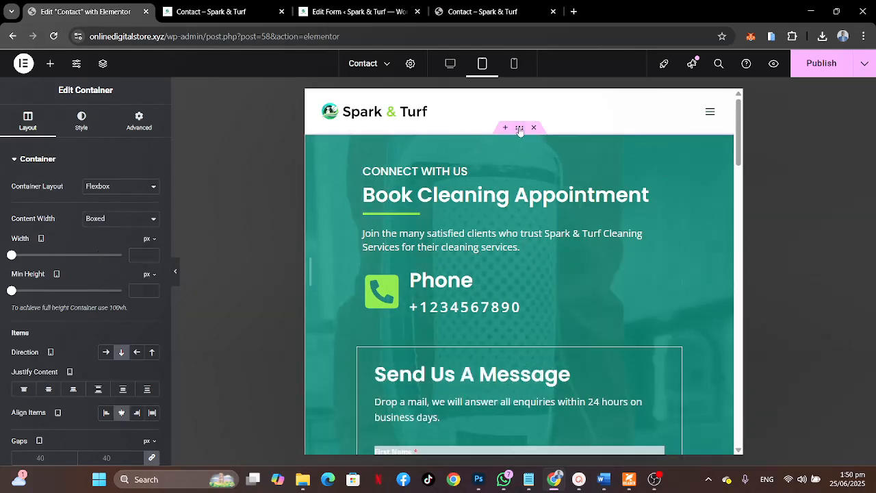
{"action": "left_click", "coordinate": [146, 121]}
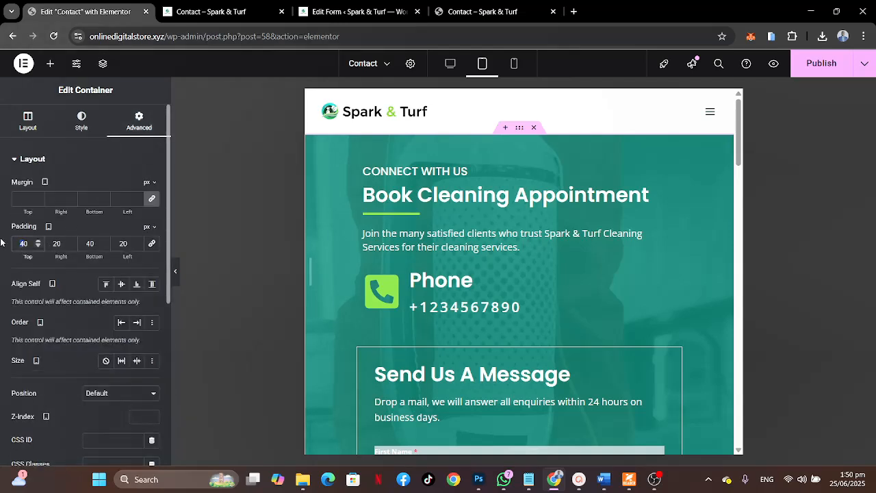
{"action": "type", "text": "80"}
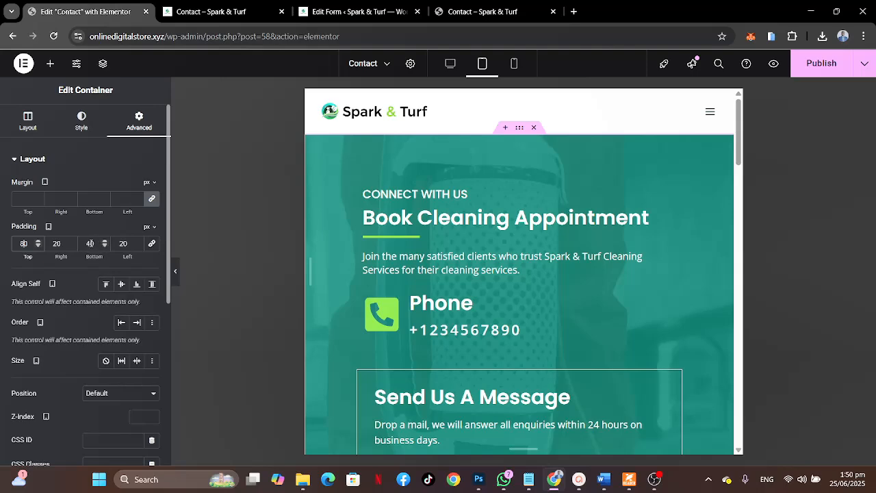
{"action": "left_click", "coordinate": [90, 242]}
{"action": "type", "text": "80"}
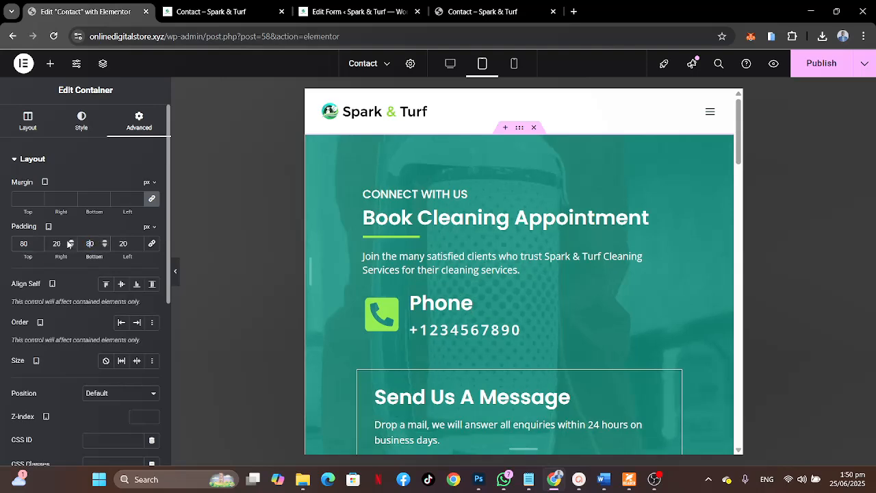
Review the tablet layout of the hero section, contact form and map for spacing and alignment.
{"action": "scroll", "coordinate": [546, 299], "scroll_direction": "down", "scroll_amount": 4}
{"action": "scroll", "coordinate": [545, 299], "scroll_direction": "up", "scroll_amount": 4}
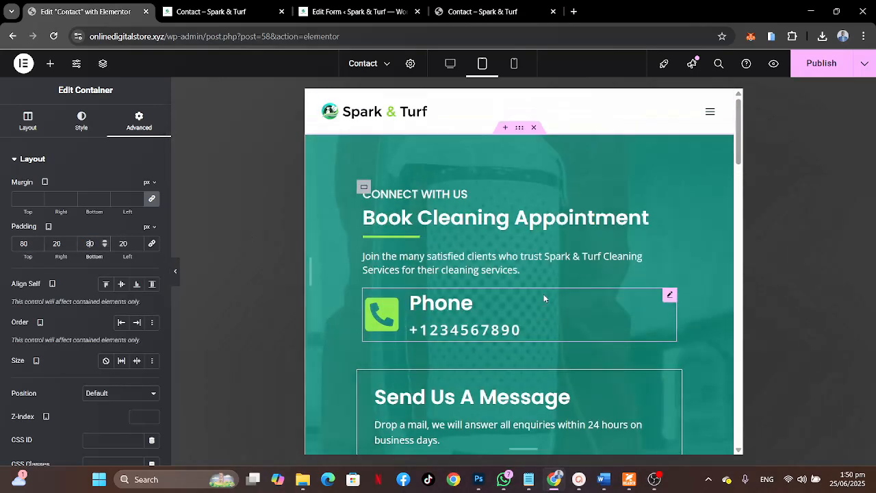
{"action": "scroll", "coordinate": [693, 327], "scroll_direction": "down", "scroll_amount": 6}
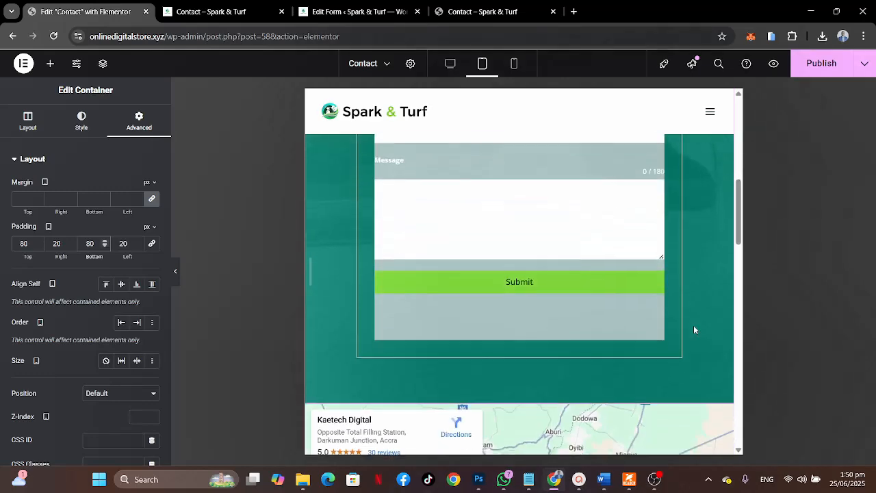
{"action": "scroll", "coordinate": [693, 327], "scroll_direction": "up", "scroll_amount": 2}
{"action": "scroll", "coordinate": [693, 330], "scroll_direction": "up", "scroll_amount": 4}
{"action": "scroll", "coordinate": [693, 329], "scroll_direction": "down", "scroll_amount": 6}
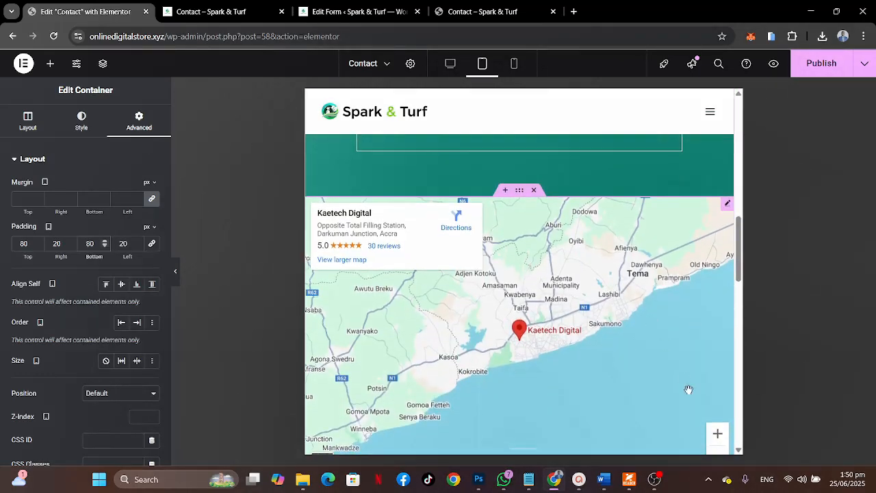
{"action": "scroll", "coordinate": [688, 390], "scroll_direction": "up", "scroll_amount": 5}
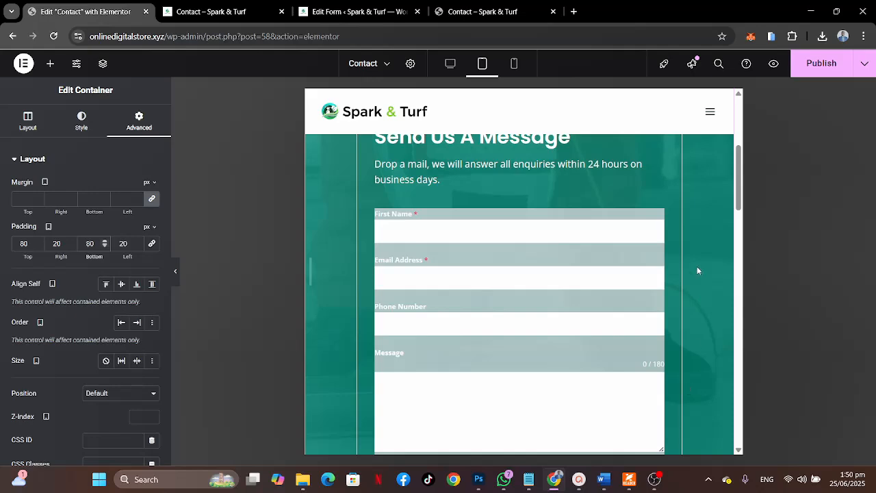
{"action": "scroll", "coordinate": [697, 271], "scroll_direction": "up", "scroll_amount": 3}
{"action": "scroll", "coordinate": [697, 271], "scroll_direction": "up", "scroll_amount": 1}
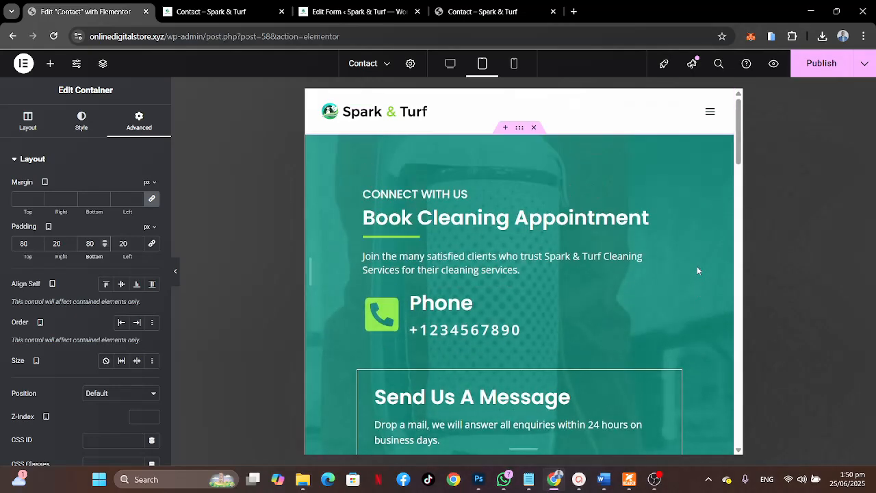
Switch to the mobile preview and set the Book Cleaning Appointment container's padding to 0 px on all sides.
{"action": "left_click", "coordinate": [513, 63]}
{"action": "scroll", "coordinate": [509, 223], "scroll_direction": "down", "scroll_amount": 6}
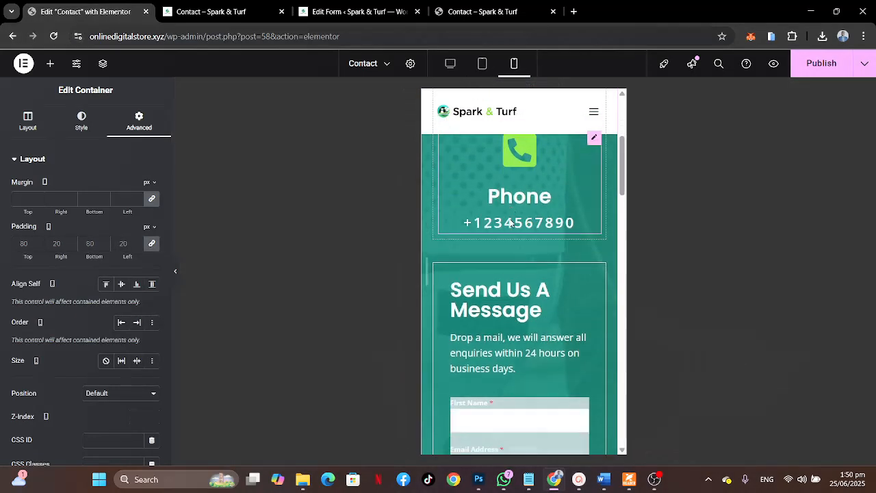
{"action": "scroll", "coordinate": [509, 223], "scroll_direction": "up", "scroll_amount": 6}
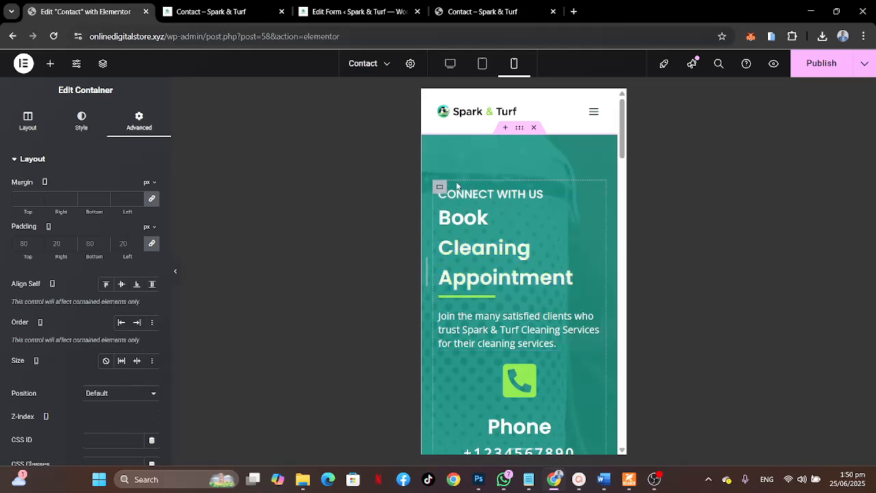
{"action": "left_click", "coordinate": [440, 187]}
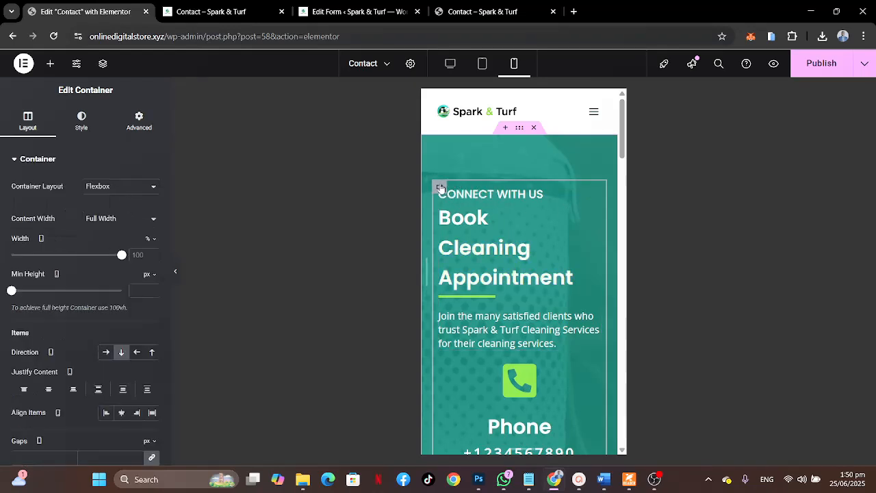
{"action": "left_click", "coordinate": [138, 118]}
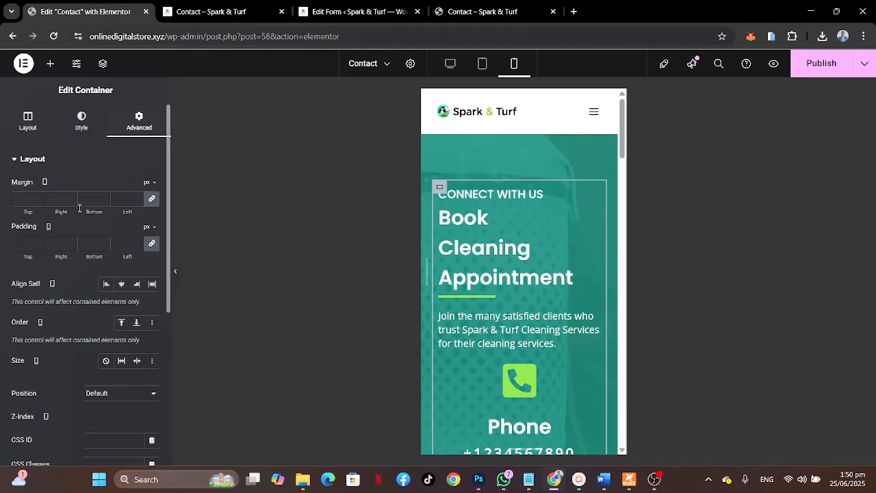
{"action": "left_click", "coordinate": [26, 243]}
{"action": "type", "text": "0"}
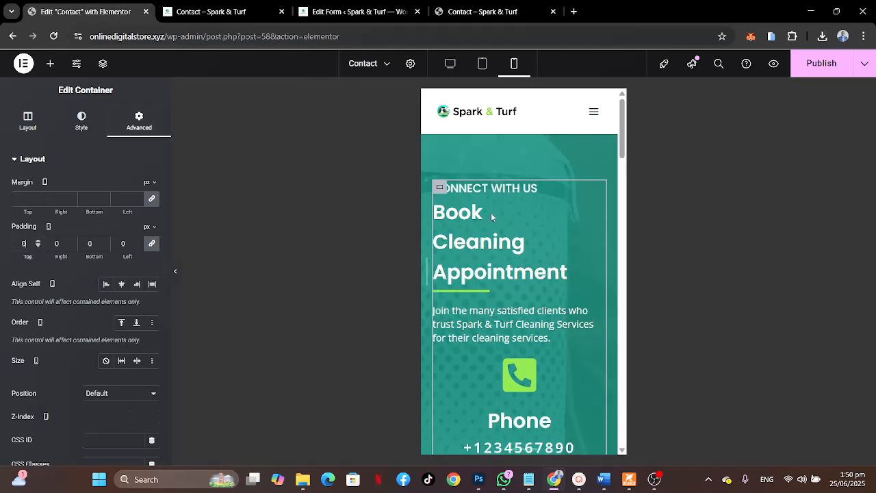
Set the mobile font size of the Book Cleaning Appointment heading's title to 25 px.
{"action": "left_click", "coordinate": [599, 188]}
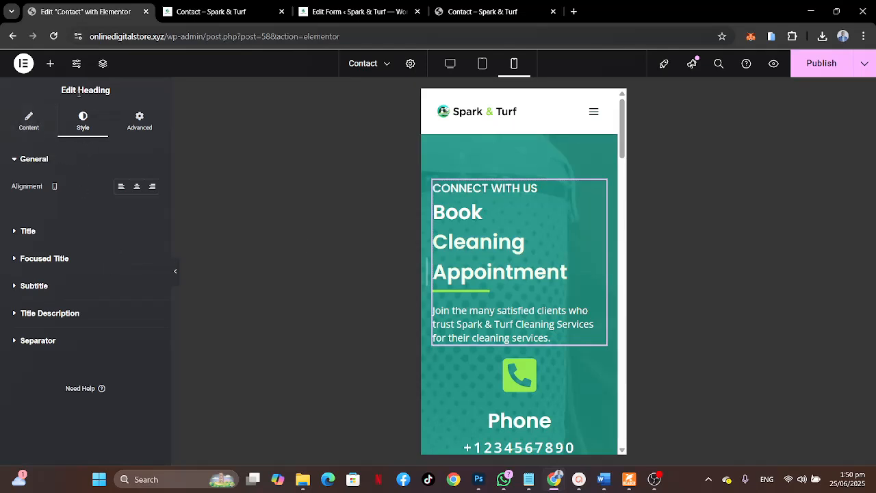
{"action": "left_click", "coordinate": [76, 232]}
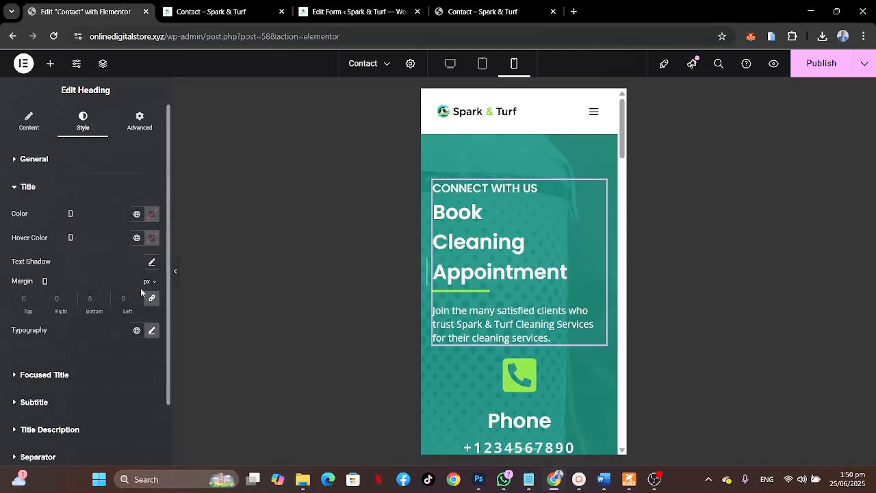
{"action": "left_click", "coordinate": [151, 333]}
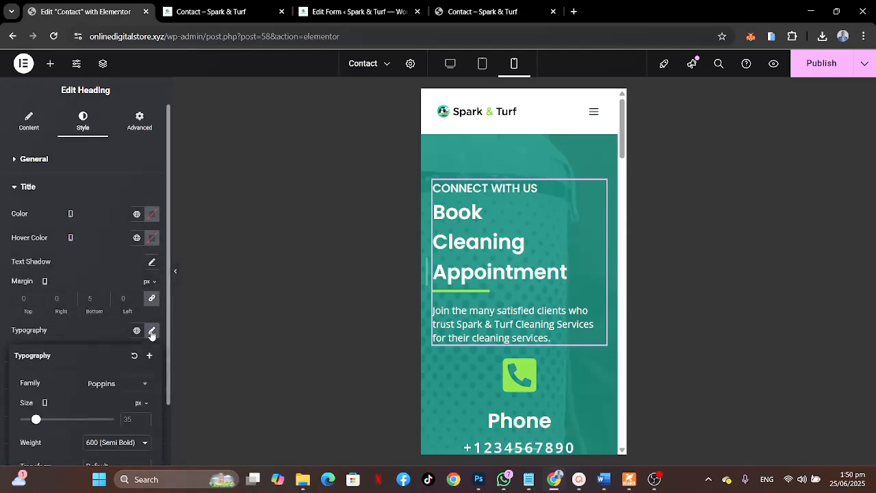
{"action": "scroll", "coordinate": [65, 395], "scroll_direction": "down", "scroll_amount": 1}
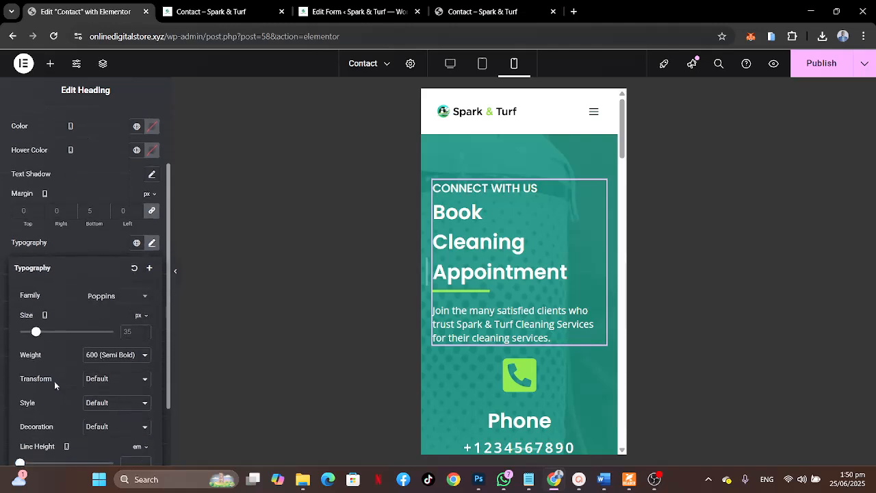
{"action": "double_click", "coordinate": [134, 331]}
{"action": "type", "text": "25"}
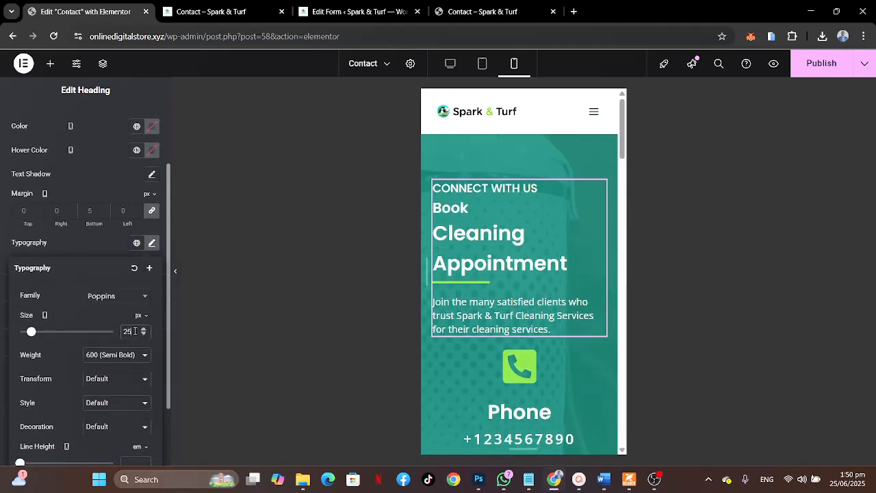
{"action": "left_click", "coordinate": [85, 244]}
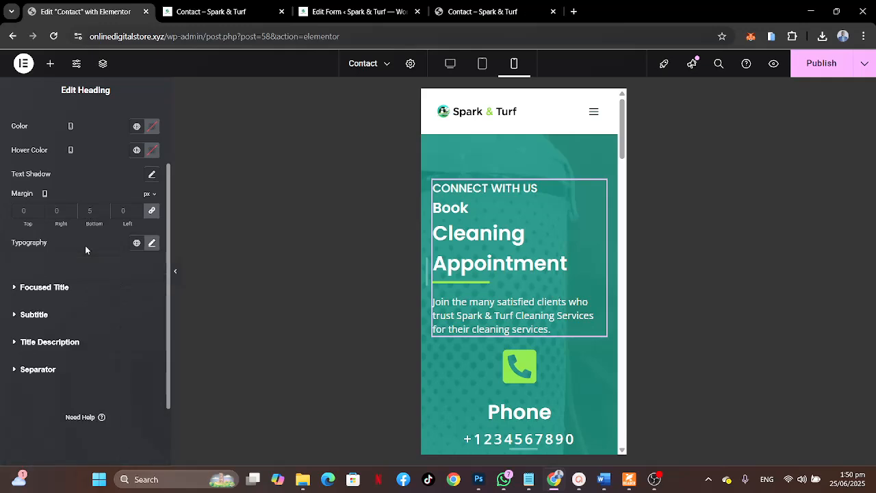
Set the mobile font size of the heading's focused title, Cleaning Appointment, to 25 px.
{"action": "left_click", "coordinate": [68, 288]}
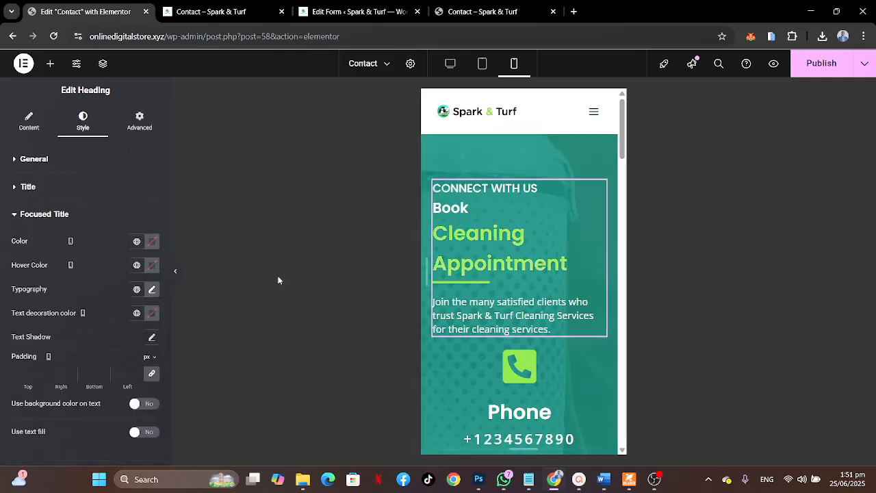
{"action": "left_click", "coordinate": [152, 290]}
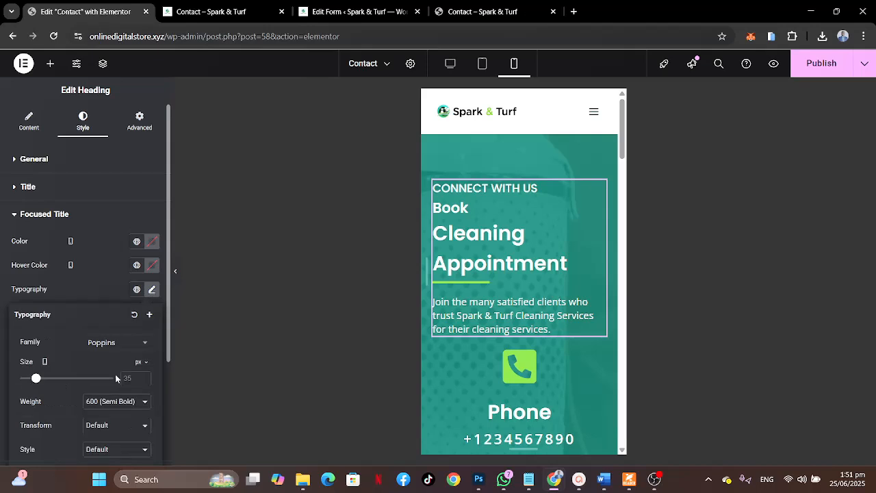
{"action": "key", "text": "BackSpace"}
{"action": "type", "text": "25"}
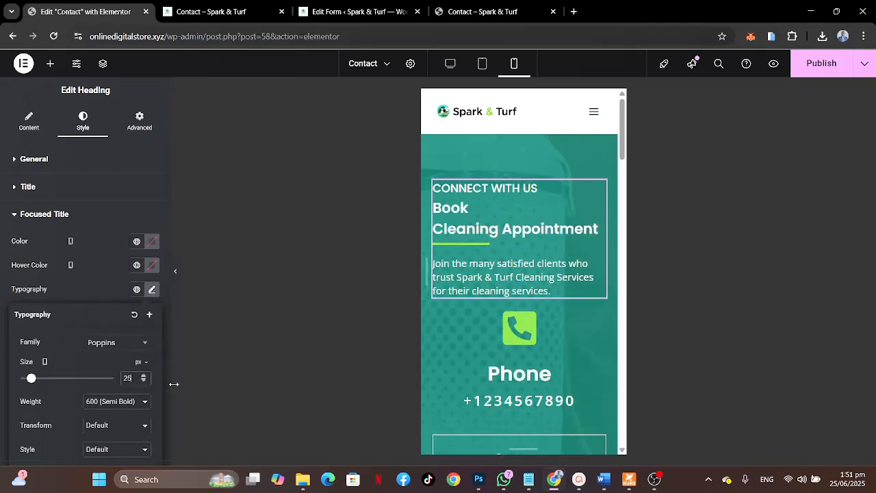
{"action": "left_click", "coordinate": [103, 288]}
Set the mobile font size of the heading's CONNECT WITH US subtitle to 14 px.
{"action": "scroll", "coordinate": [103, 289], "scroll_direction": "down", "scroll_amount": 2}
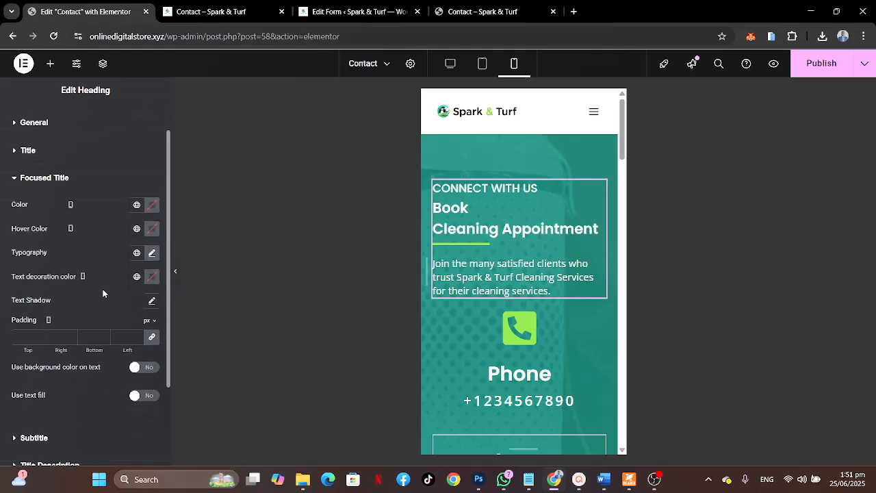
{"action": "left_click", "coordinate": [76, 353]}
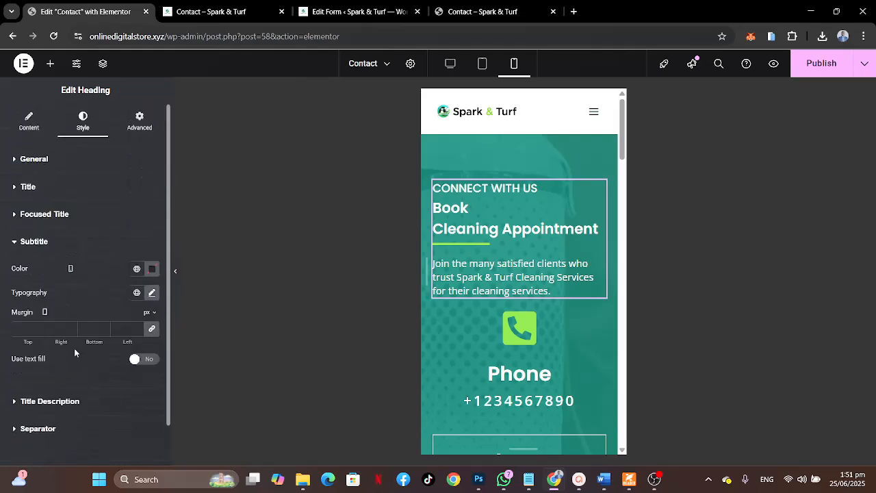
{"action": "left_click", "coordinate": [151, 293]}
{"action": "left_click", "coordinate": [127, 382]}
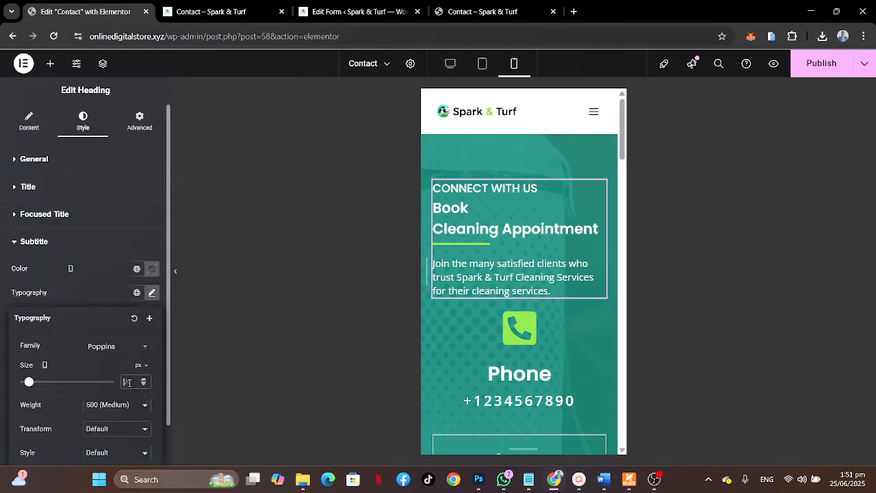
{"action": "type", "text": "16"}
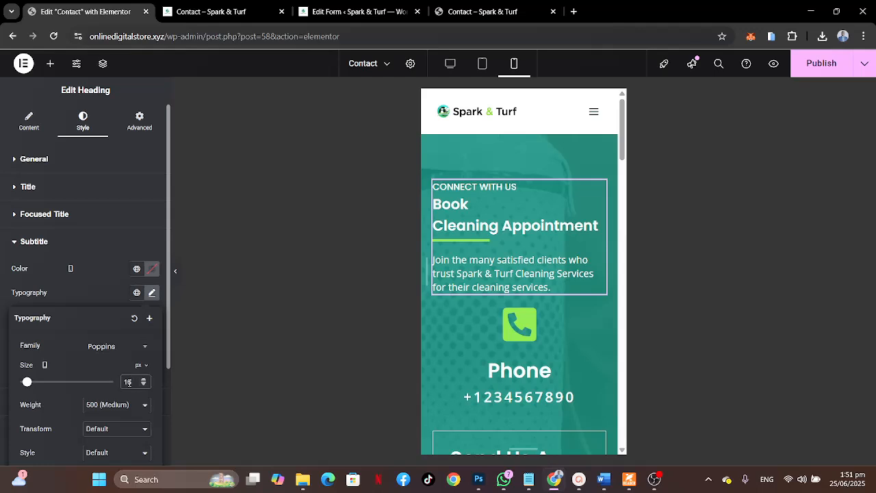
{"action": "key", "text": "BackSpace"}
{"action": "type", "text": "4"}
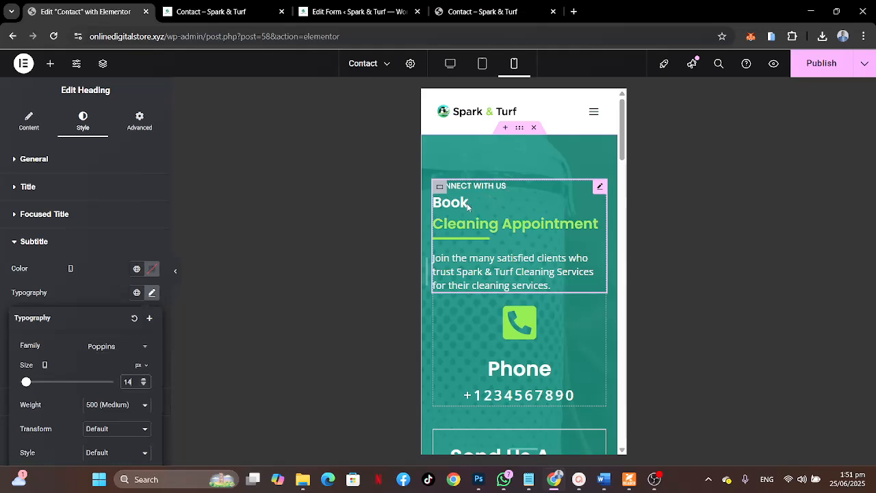
{"action": "left_click", "coordinate": [93, 232]}
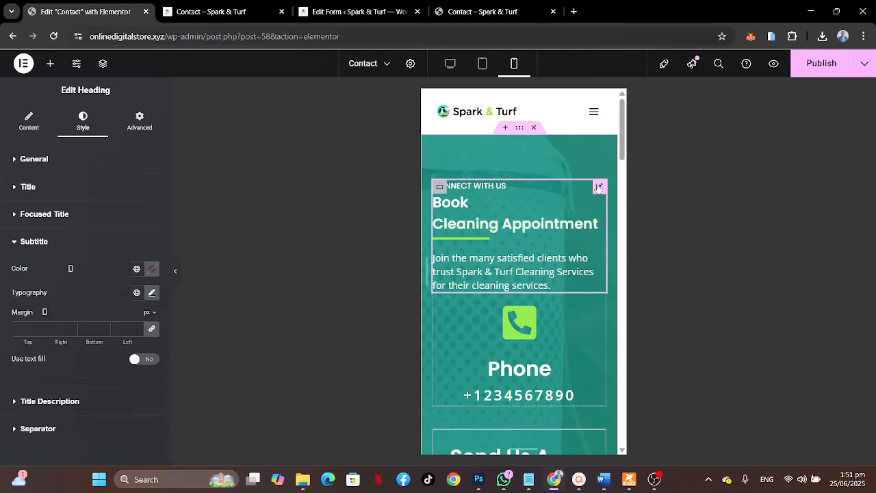
Reset the heading title's text shadow to default and set the title's mobile font size to 20 px.
{"action": "left_click", "coordinate": [122, 197]}
{"action": "left_click", "coordinate": [152, 264]}
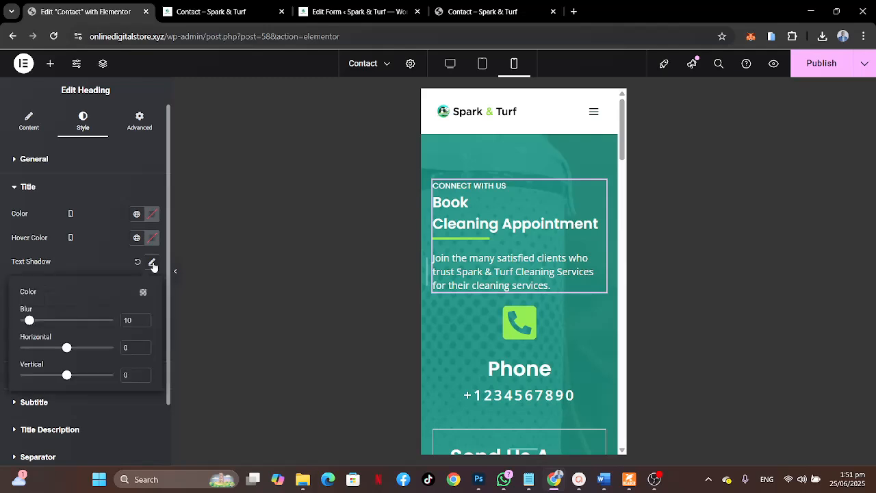
{"action": "left_click", "coordinate": [152, 264]}
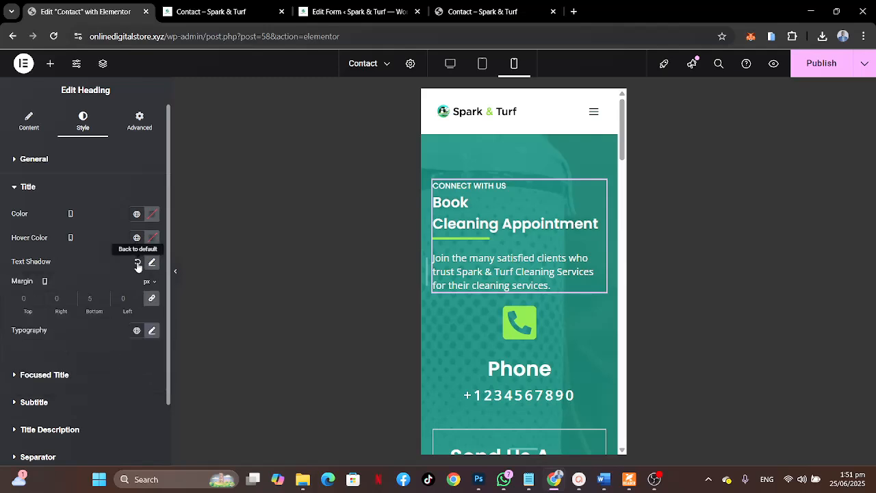
{"action": "left_click", "coordinate": [137, 263]}
{"action": "left_click", "coordinate": [152, 332]}
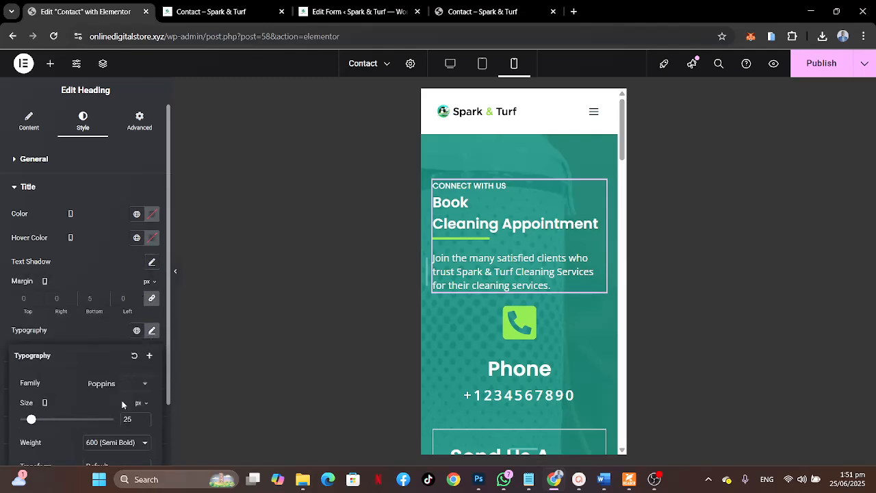
{"action": "left_click_drag", "start_coordinate": [133, 418], "coordinate": [110, 411]}
{"action": "type", "text": "20"}
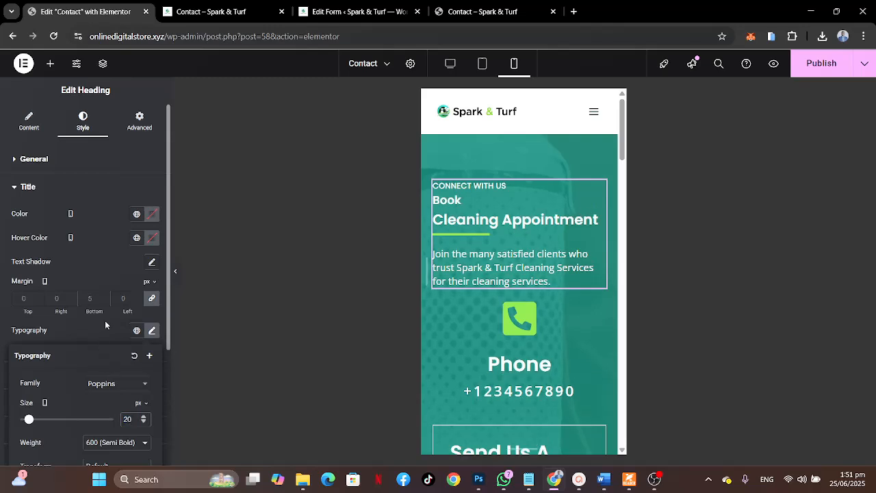
Set the mobile font size of the heading's focused title, Cleaning Appointment, to 20 px.
{"action": "left_click", "coordinate": [110, 273]}
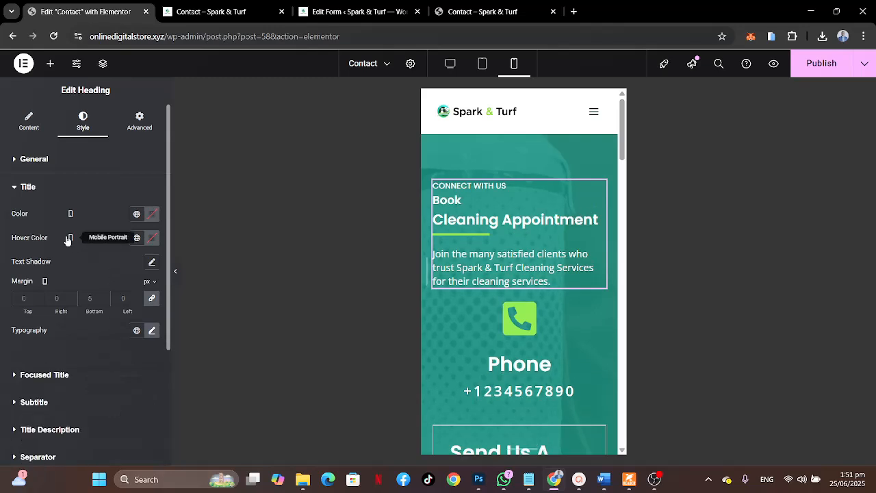
{"action": "left_click", "coordinate": [76, 378]}
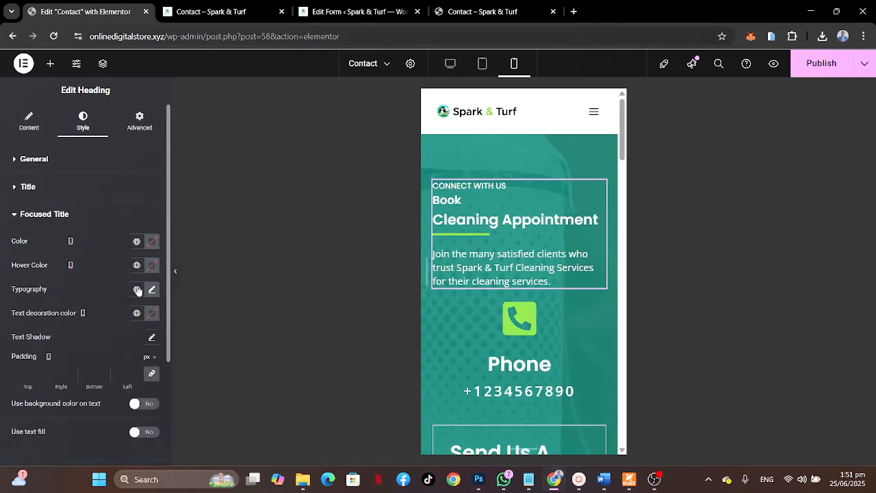
{"action": "left_click", "coordinate": [151, 290]}
{"action": "double_click", "coordinate": [120, 379]}
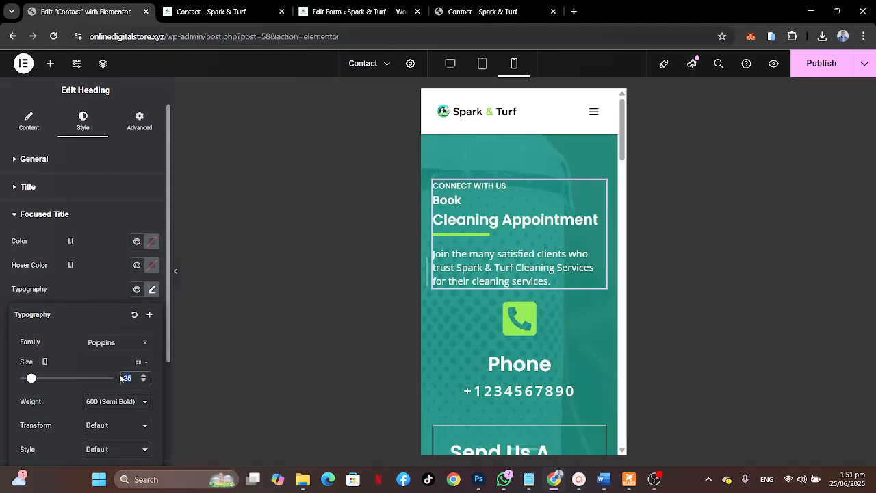
{"action": "type", "text": "20"}
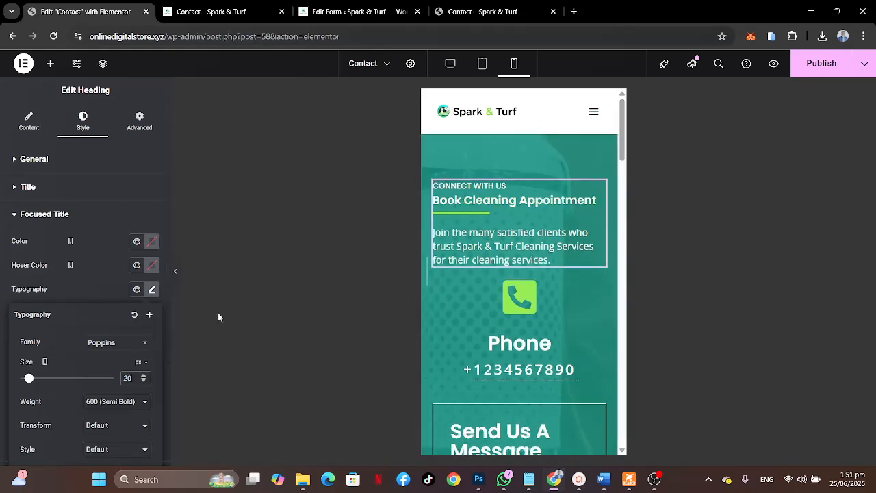
Set the mobile font size of the heading's title description to 14 px.
{"action": "left_click", "coordinate": [82, 290]}
{"action": "scroll", "coordinate": [82, 289], "scroll_direction": "down", "scroll_amount": 3}
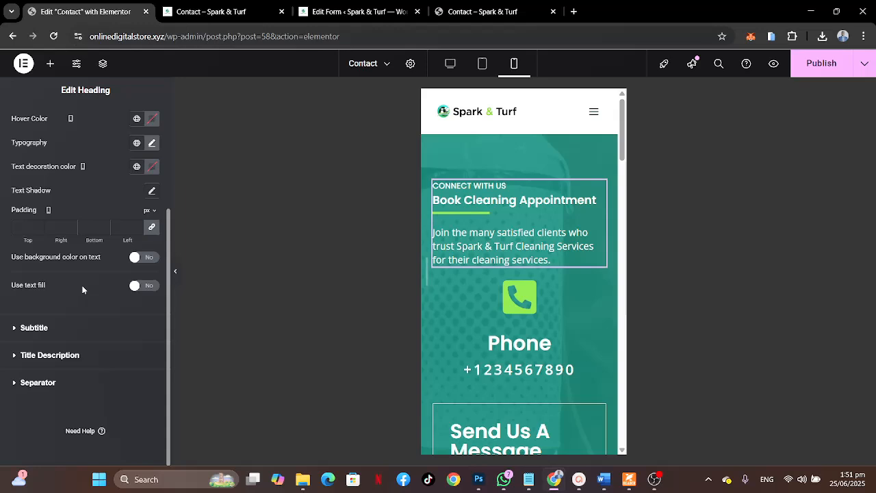
{"action": "left_click", "coordinate": [74, 355]}
{"action": "left_click", "coordinate": [152, 319]}
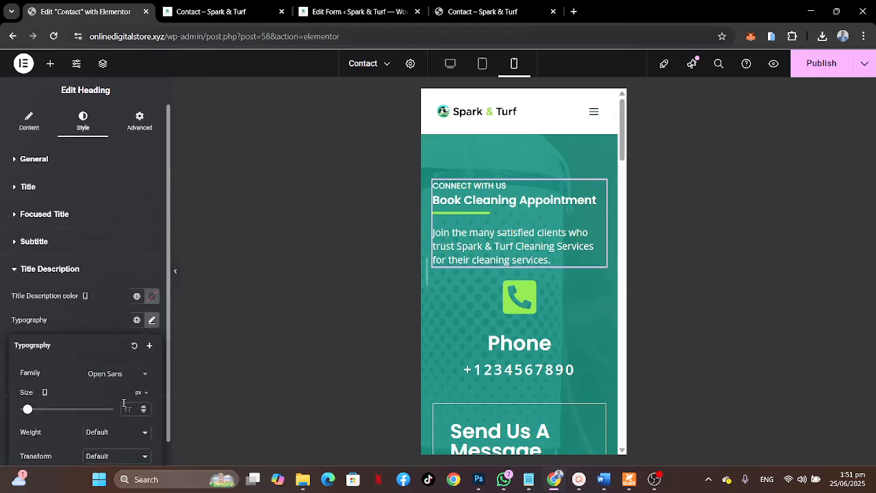
{"action": "type", "text": "14"}
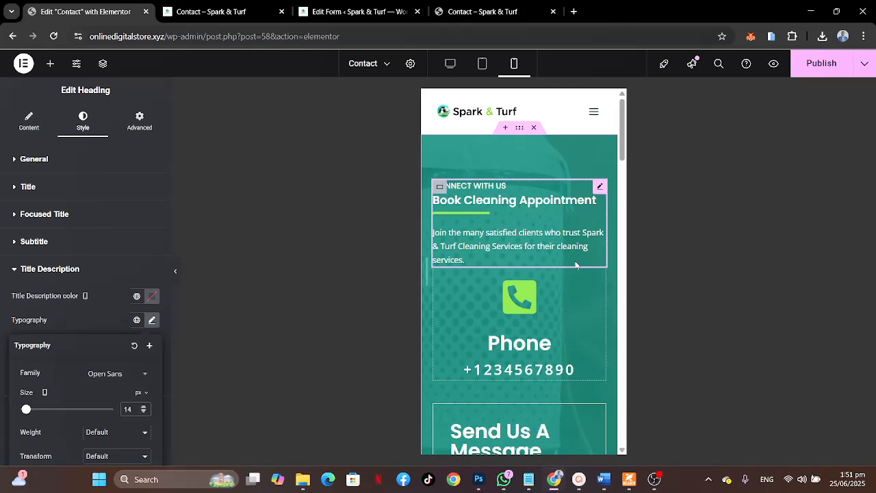
For mobile, place the Phone icon box's icon to the left of its text and set the icon size to 35 px.
{"action": "left_click", "coordinate": [599, 285]}
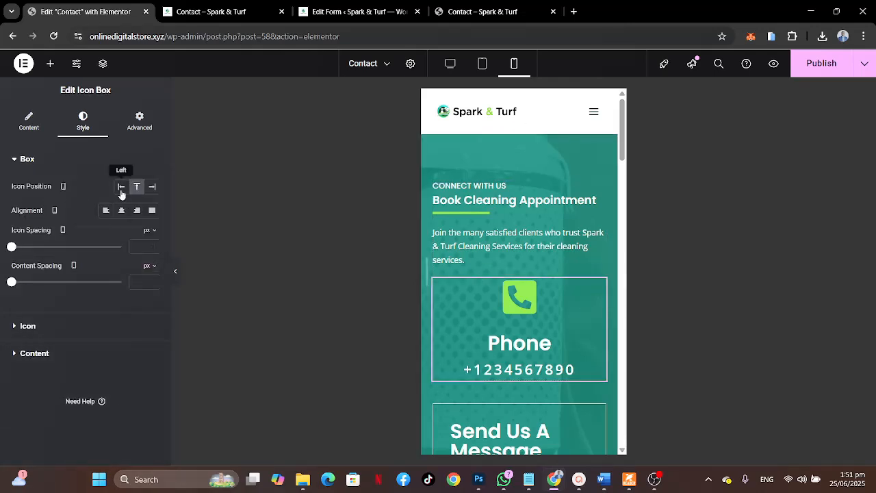
{"action": "left_click", "coordinate": [121, 189]}
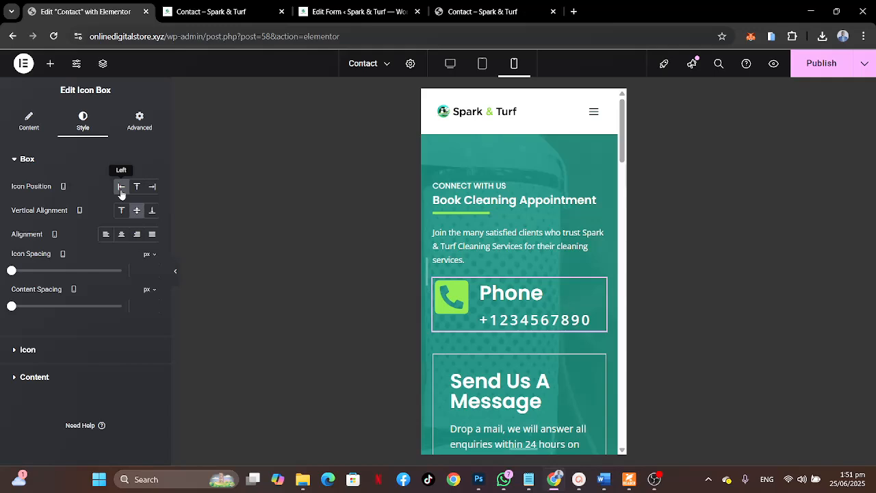
{"action": "left_click", "coordinate": [67, 350]}
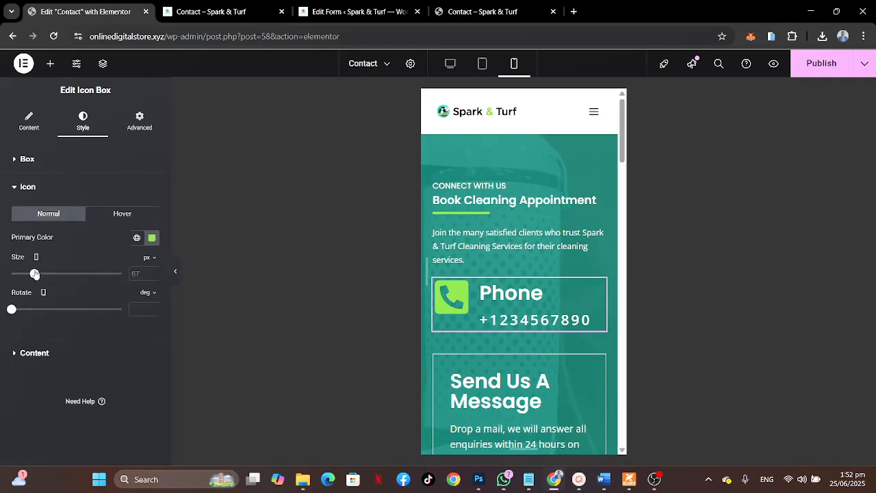
{"action": "left_click_drag", "start_coordinate": [35, 275], "coordinate": [23, 274]}
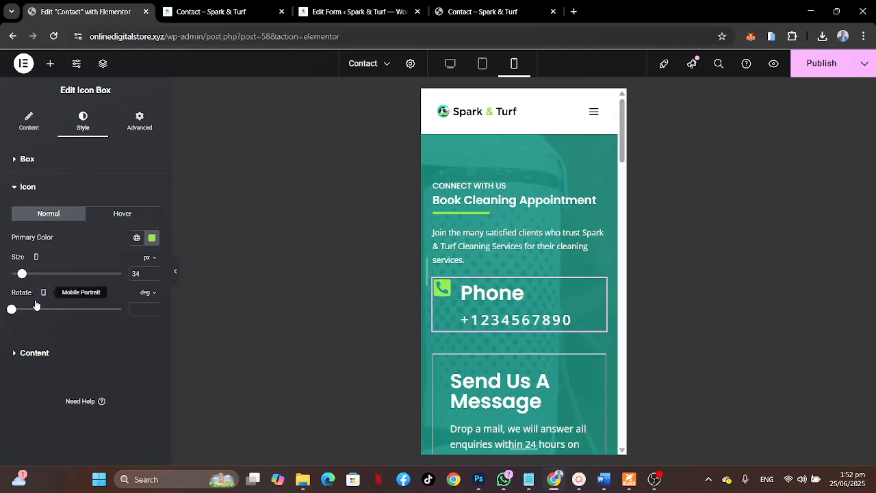
{"action": "double_click", "coordinate": [136, 273]}
{"action": "type", "text": "35"}
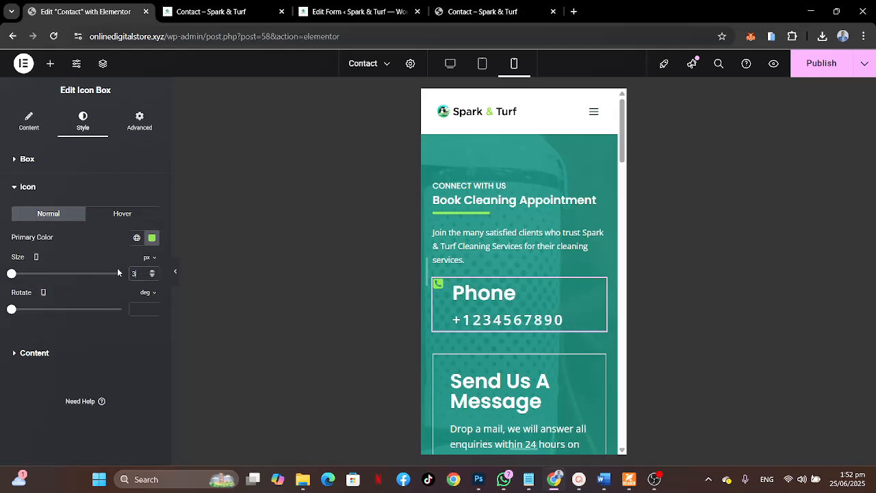
Set the mobile font size of the Phone icon box's title to 25 px.
{"action": "left_click", "coordinate": [63, 358]}
{"action": "left_click", "coordinate": [151, 266]}
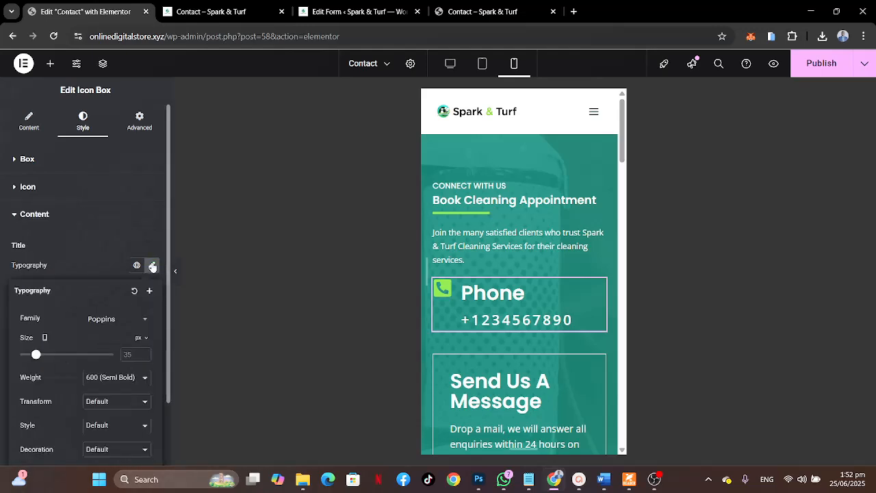
{"action": "left_click", "coordinate": [128, 354]}
{"action": "type", "text": "28"}
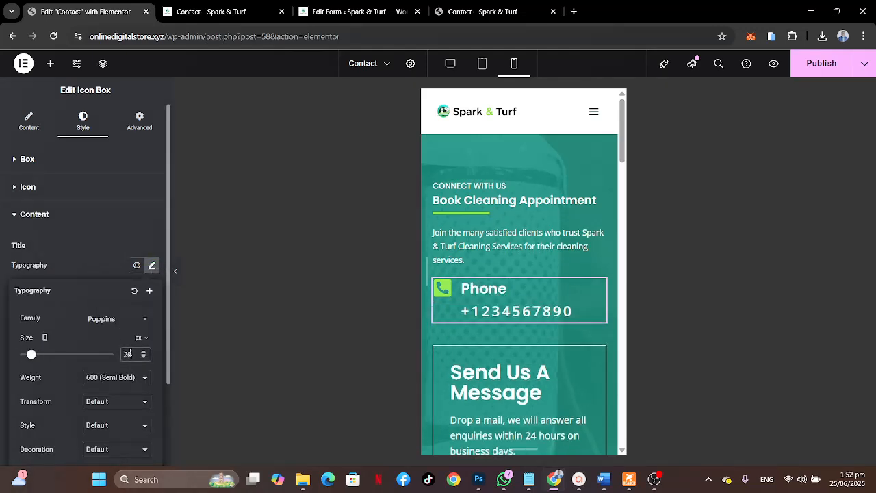
{"action": "left_click", "coordinate": [100, 268]}
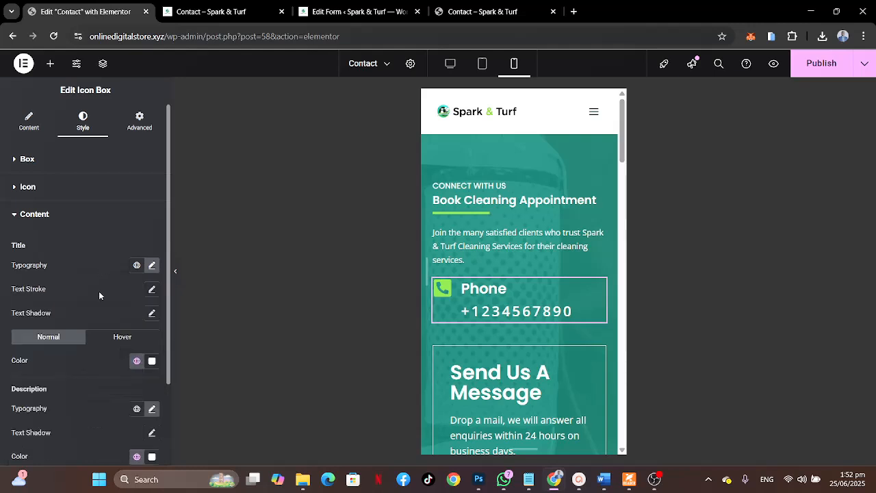
Set the mobile font size of the Phone icon box's description to 16 px.
{"action": "scroll", "coordinate": [130, 417], "scroll_direction": "down", "scroll_amount": 1}
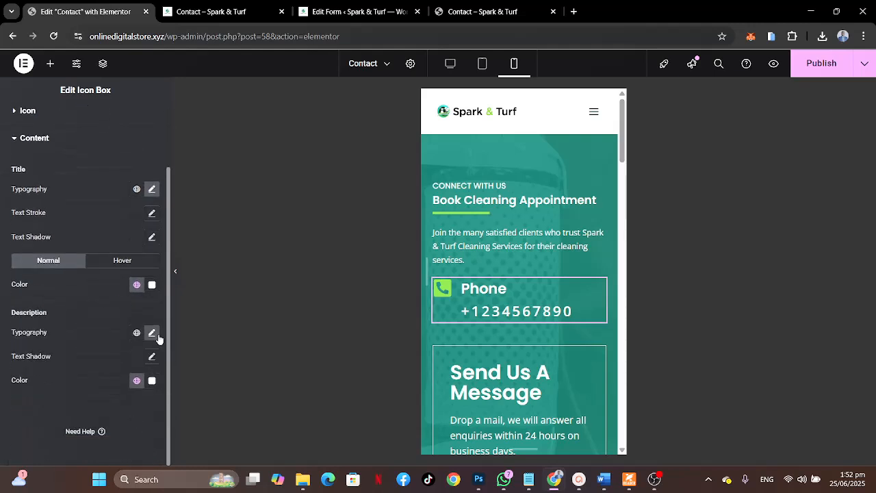
{"action": "left_click", "coordinate": [152, 333]}
{"action": "left_click", "coordinate": [135, 421]}
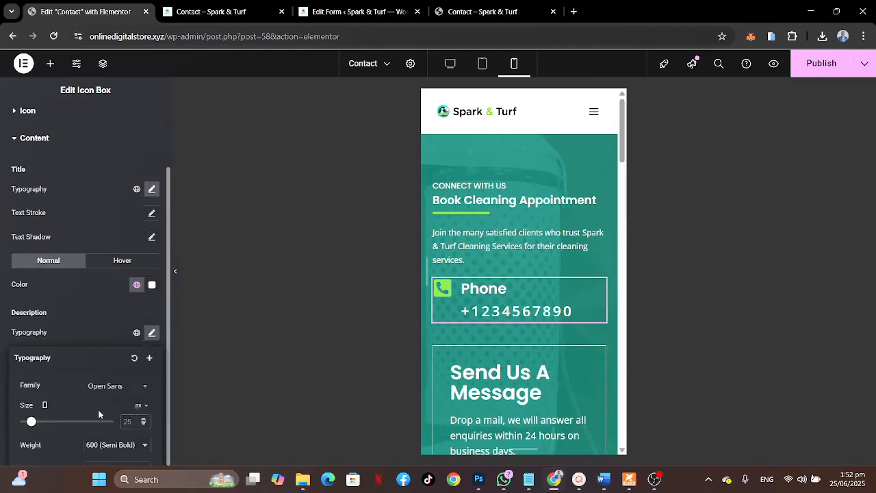
{"action": "type", "text": "16"}
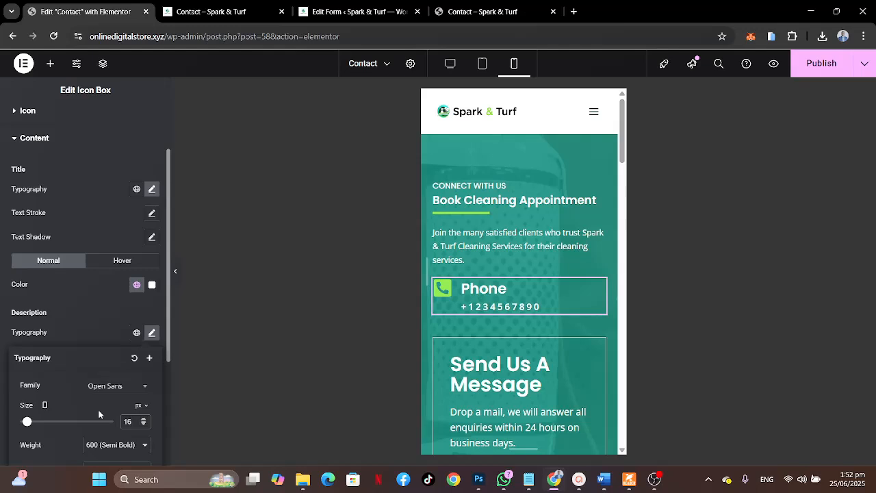
{"action": "left_click", "coordinate": [106, 115]}
Try top vertical alignment, centered text and a top icon position on the Phone icon box, restoring the original settings each time.
{"action": "left_click", "coordinate": [96, 158]}
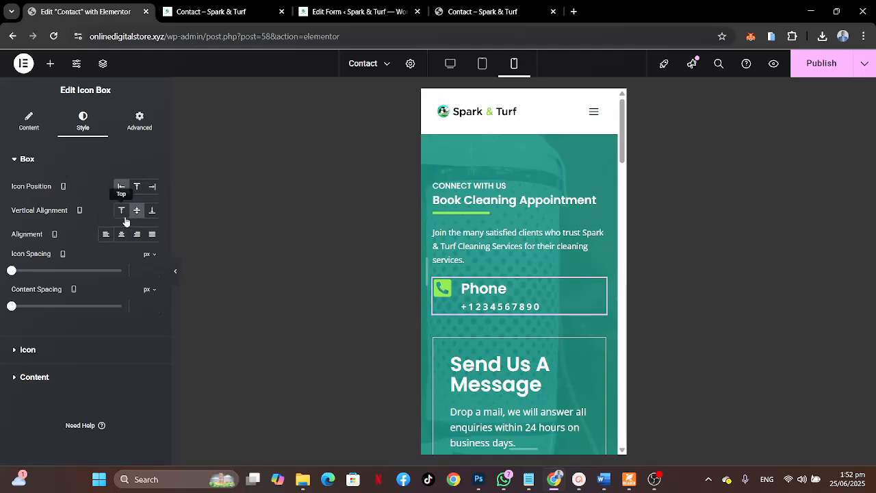
{"action": "left_click", "coordinate": [121, 210]}
{"action": "left_click", "coordinate": [136, 211]}
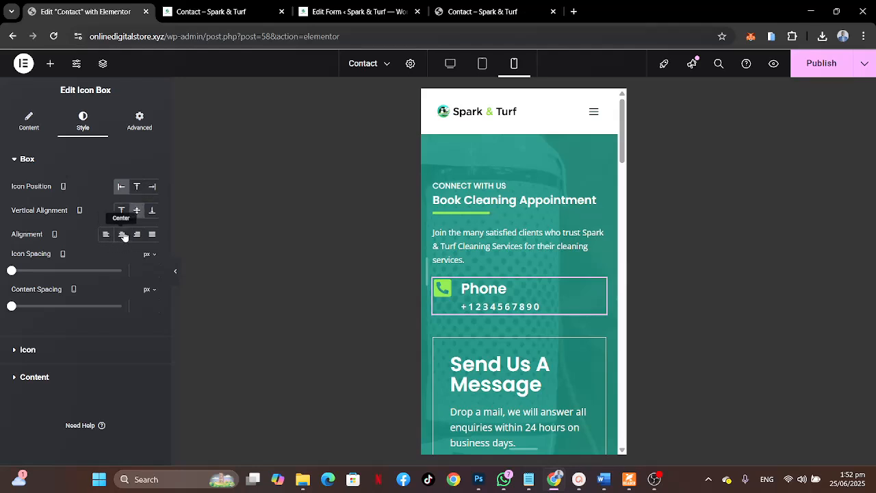
{"action": "left_click", "coordinate": [121, 235]}
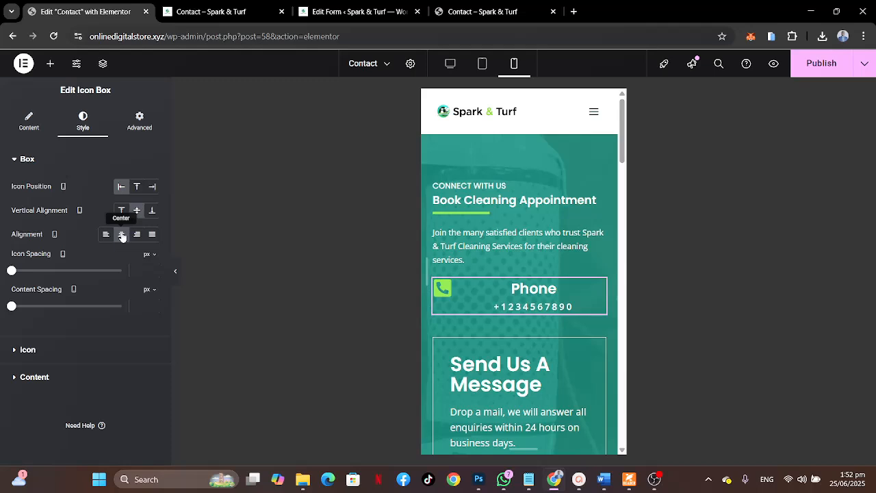
{"action": "left_click", "coordinate": [122, 235]}
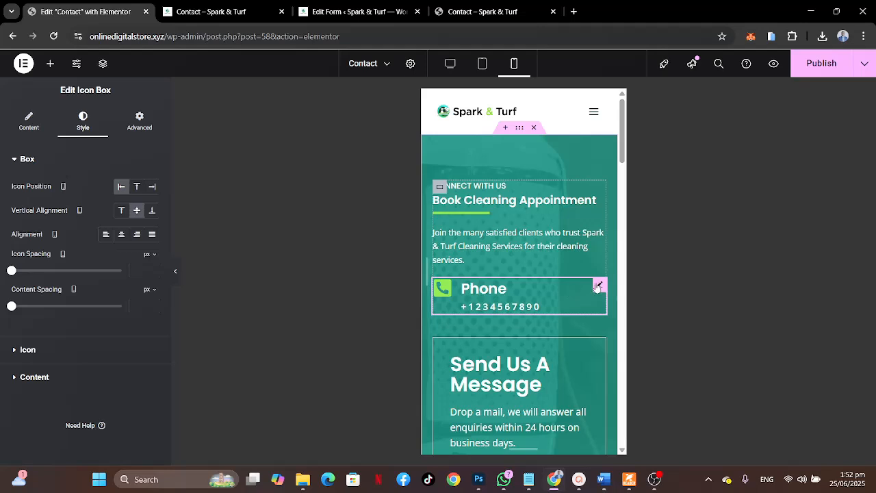
{"action": "left_click", "coordinate": [137, 189]}
{"action": "left_click", "coordinate": [121, 186]}
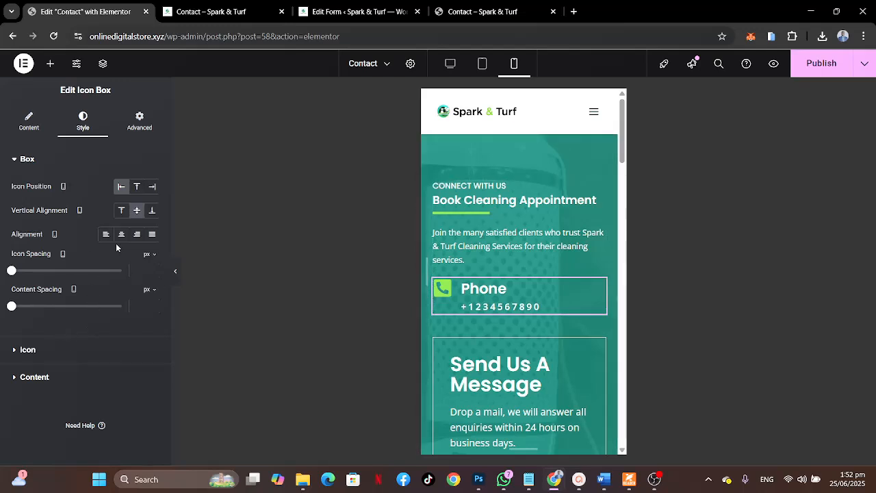
Set the mobile size of the Phone icon box's icon to 40 px.
{"action": "left_click", "coordinate": [49, 350]}
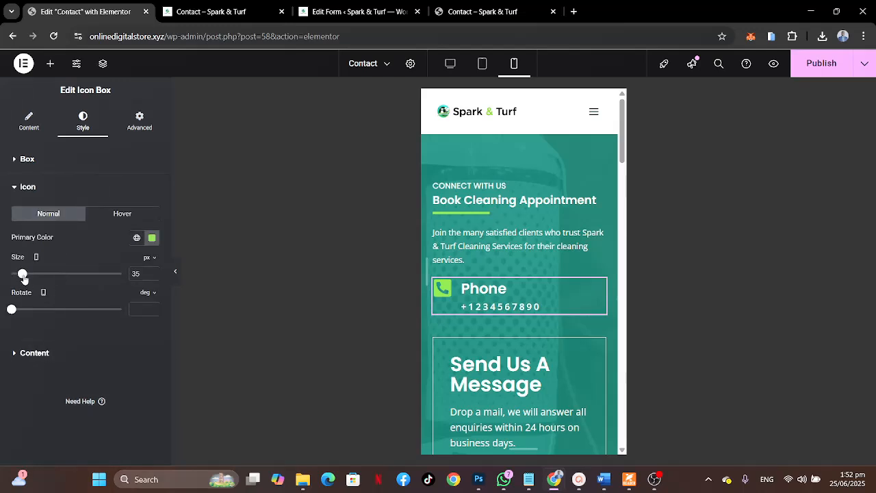
{"action": "double_click", "coordinate": [134, 273]}
{"action": "type", "text": "4"}
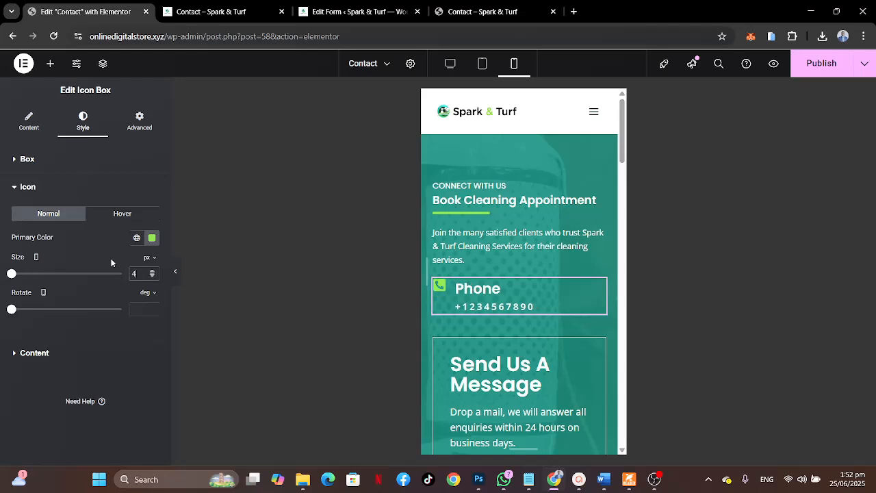
{"action": "type", "text": "0"}
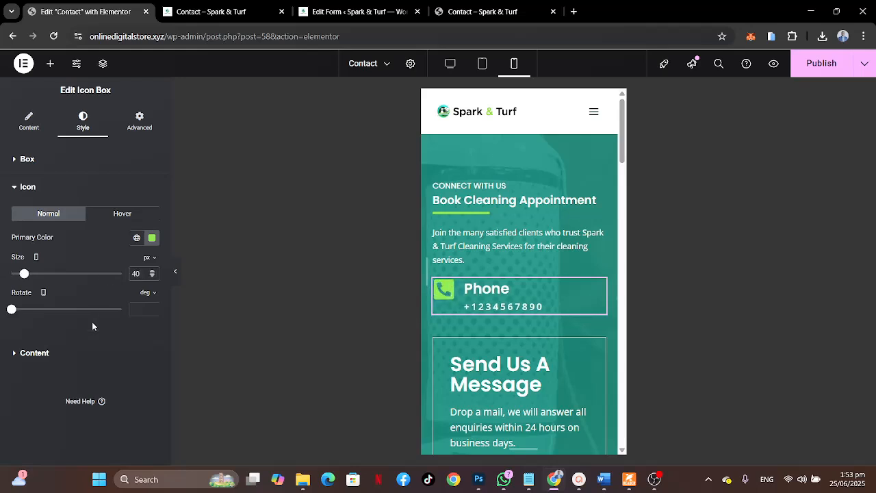
Set the mobile font size of the Phone icon box's title to 20 px.
{"action": "left_click", "coordinate": [67, 352]}
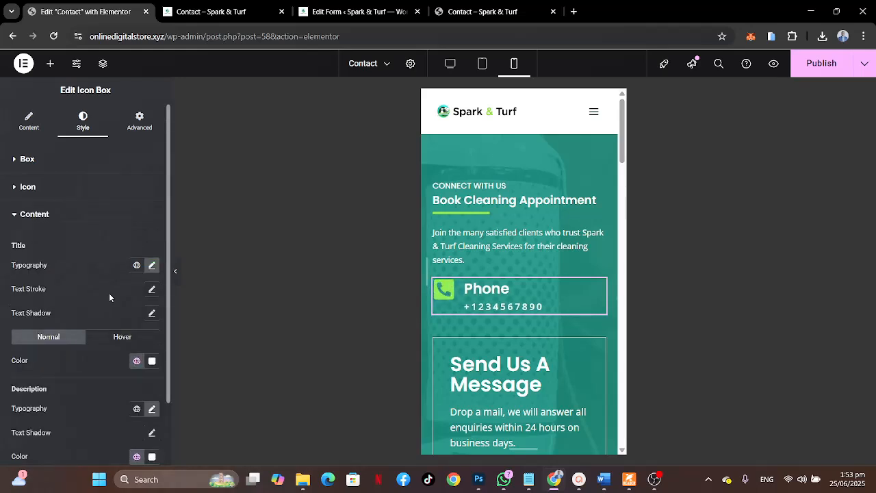
{"action": "left_click", "coordinate": [152, 264]}
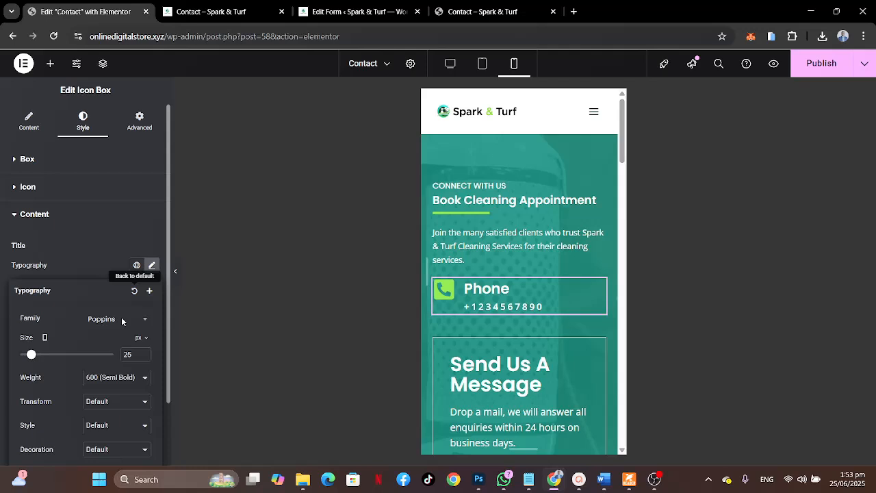
{"action": "double_click", "coordinate": [123, 352]}
{"action": "type", "text": "20"}
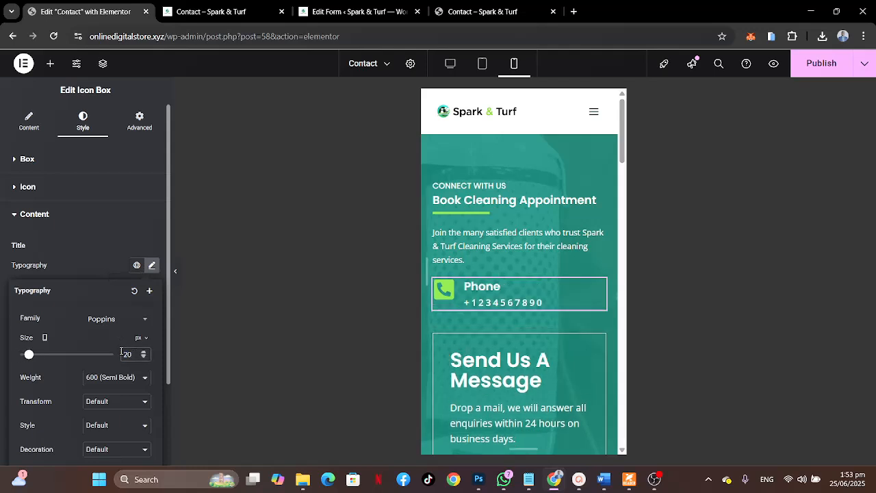
{"action": "left_click", "coordinate": [94, 265]}
Set the mobile letter spacing of the Phone icon box's description to 2 px.
{"action": "scroll", "coordinate": [76, 350], "scroll_direction": "down", "scroll_amount": 2}
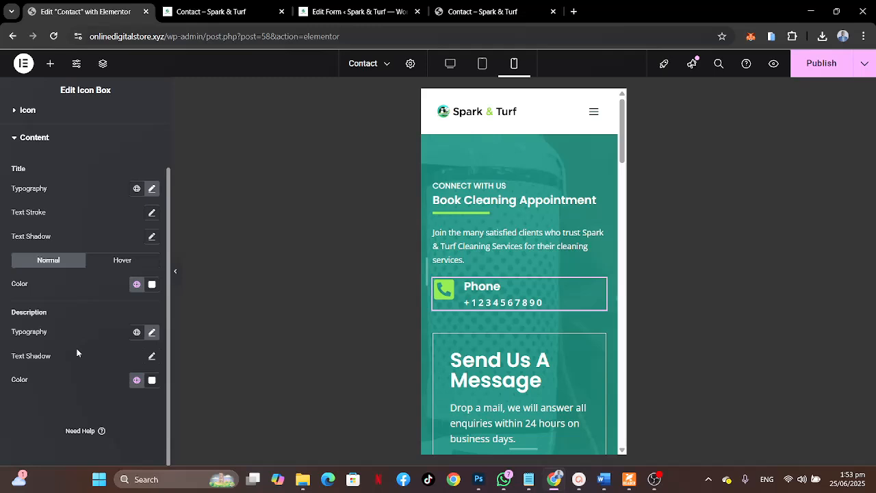
{"action": "left_click", "coordinate": [152, 333]}
{"action": "scroll", "coordinate": [93, 410], "scroll_direction": "down", "scroll_amount": 4}
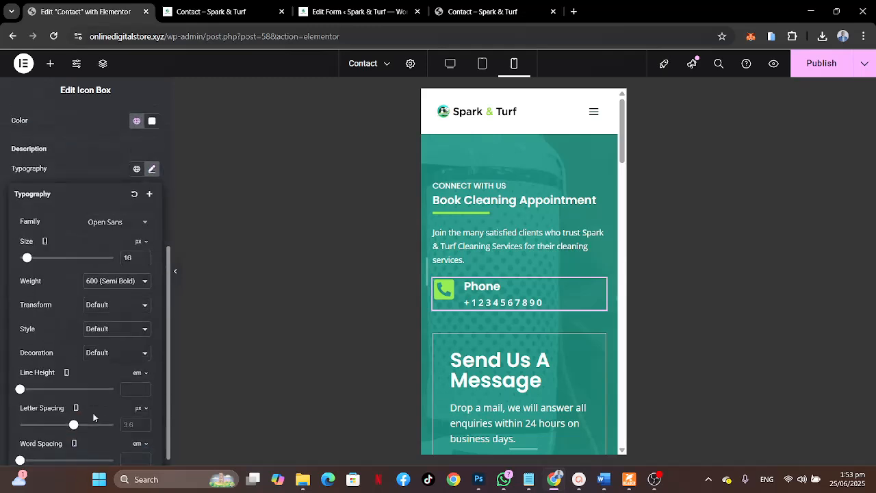
{"action": "left_click_drag", "start_coordinate": [73, 425], "coordinate": [55, 426]}
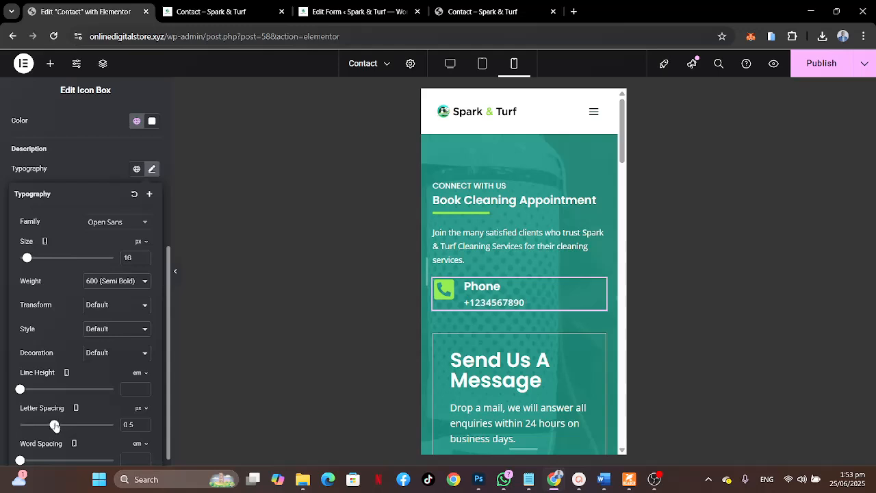
{"action": "double_click", "coordinate": [134, 424]}
{"action": "type", "text": "0"}
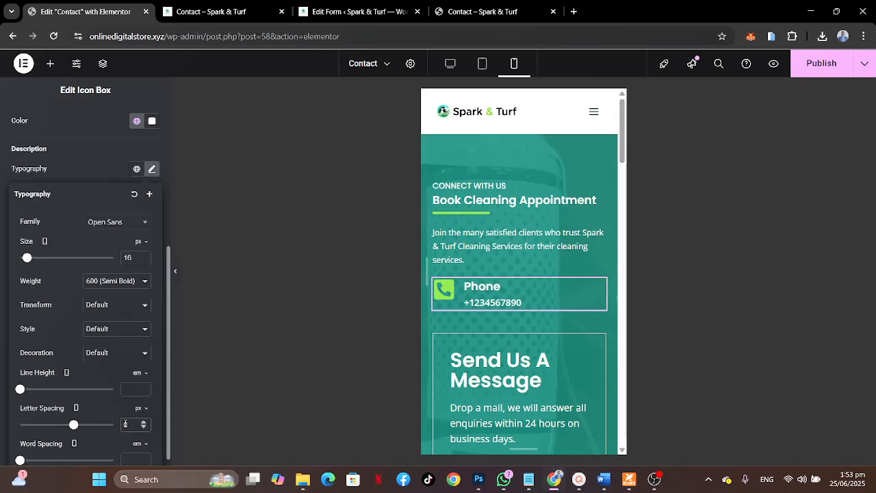
{"action": "key", "text": "Up"}
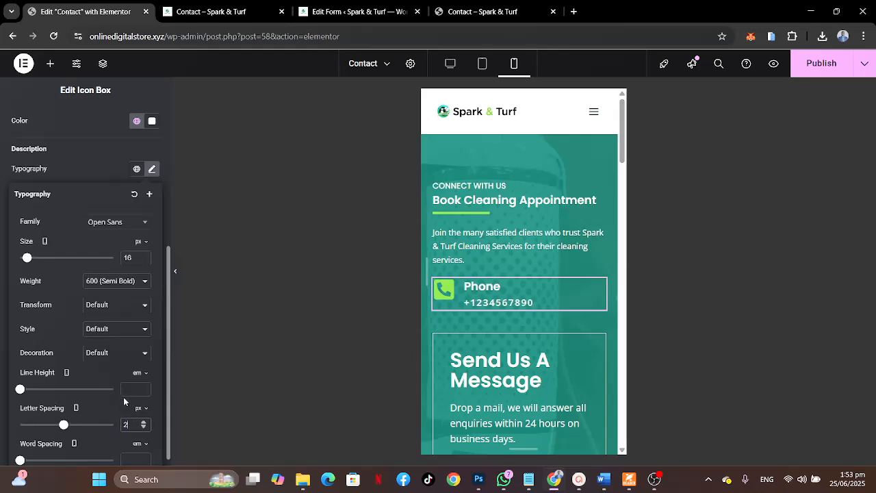
{"action": "scroll", "coordinate": [84, 370], "scroll_direction": "down", "scroll_amount": 1}
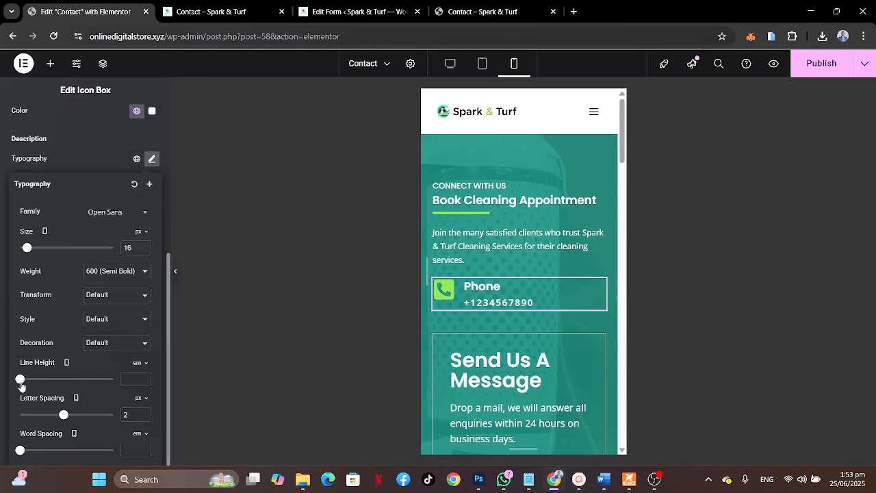
Set the mobile line height of the Phone icon box's description to 0.8 em.
{"action": "left_click_drag", "start_coordinate": [20, 380], "coordinate": [27, 382]}
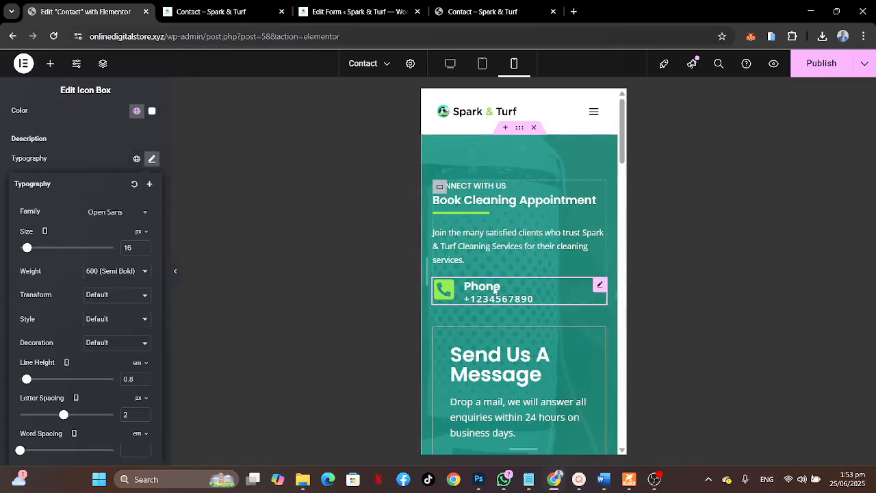
{"action": "left_click", "coordinate": [70, 149]}
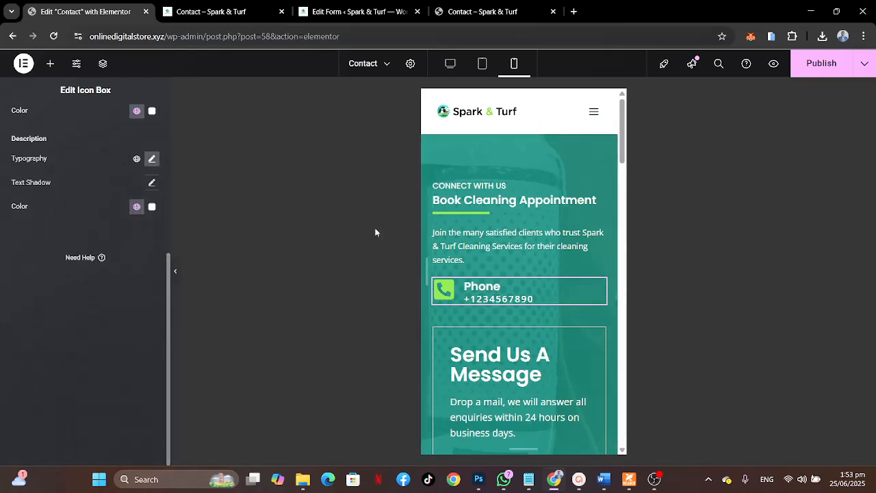
Set the mobile padding of the container around the Send Us A Message form to 15 px on all sides.
{"action": "scroll", "coordinate": [520, 306], "scroll_direction": "down", "scroll_amount": 2}
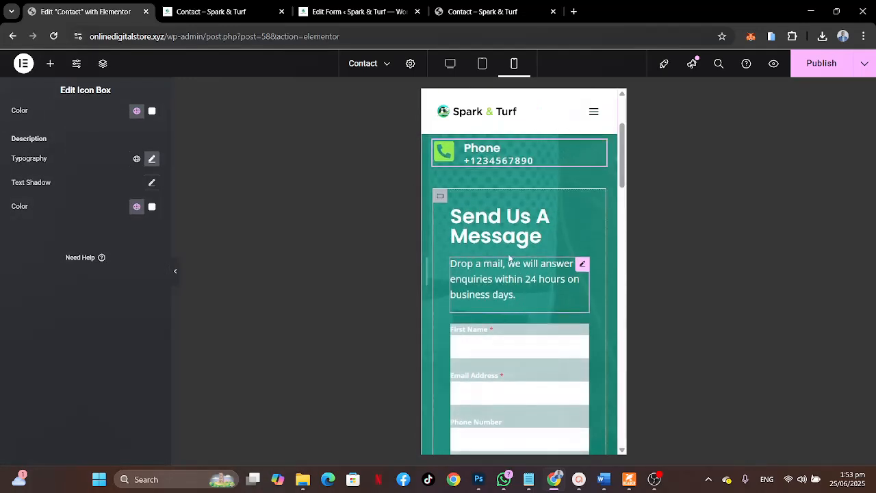
{"action": "left_click", "coordinate": [440, 197]}
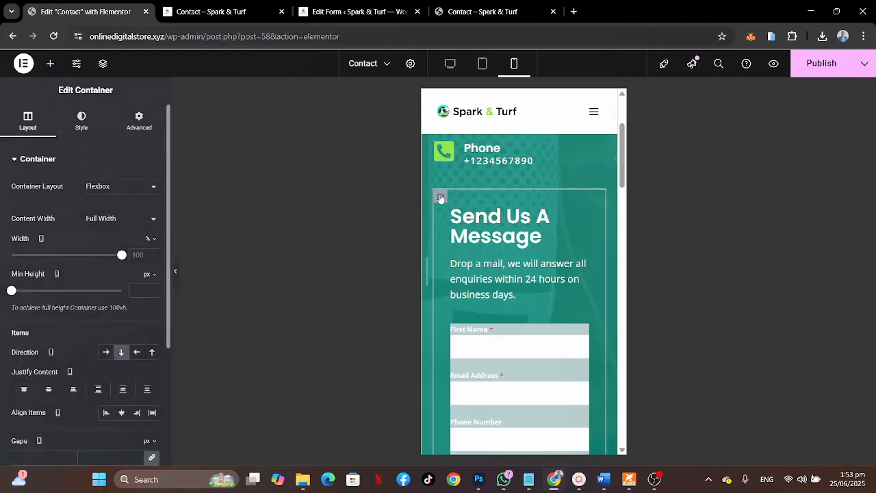
{"action": "left_click", "coordinate": [138, 121]}
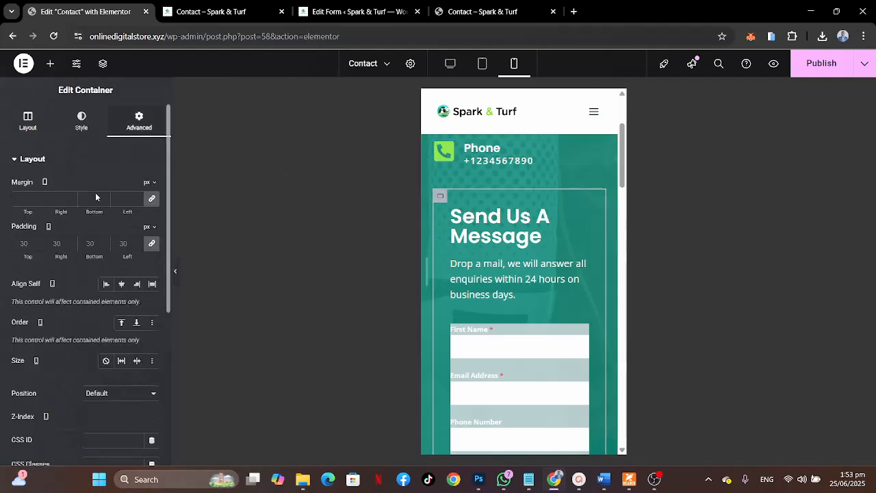
{"action": "double_click", "coordinate": [23, 243]}
{"action": "type", "text": "15"}
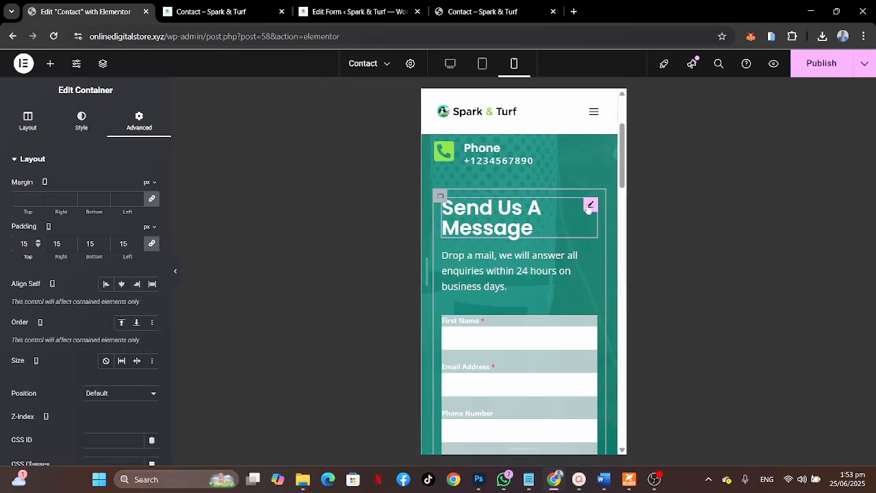
Set the mobile font size of the "Send Us A Message" heading to 20 px.
{"action": "left_click", "coordinate": [589, 205]}
{"action": "left_click", "coordinate": [151, 218]}
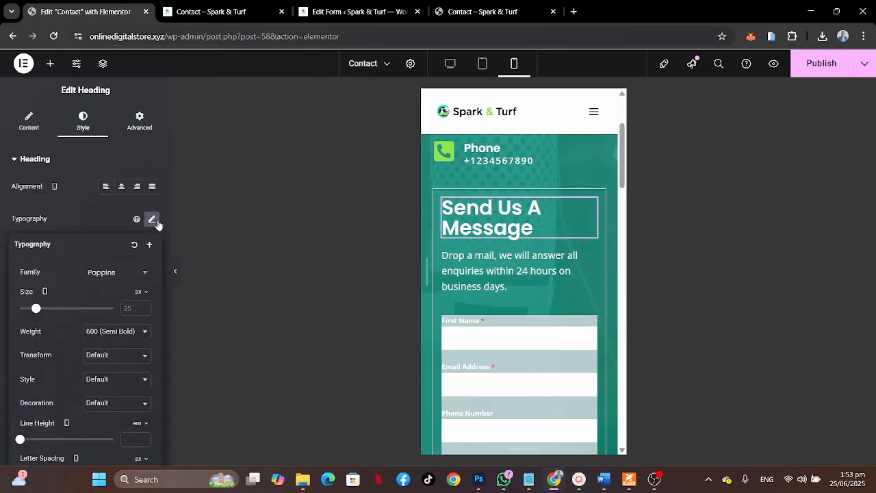
{"action": "left_click", "coordinate": [128, 308]}
{"action": "type", "text": "20"}
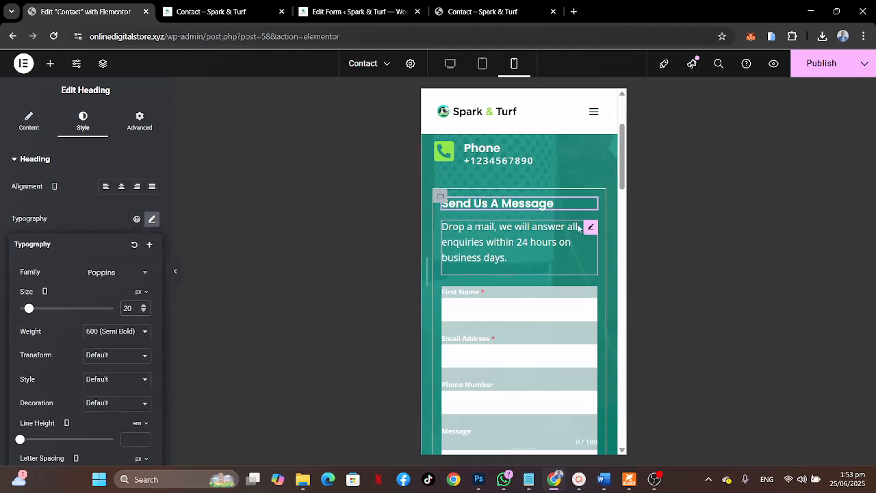
Set the mobile font size of the "Drop a mail" text below the form heading to 14 px.
{"action": "left_click", "coordinate": [589, 226]}
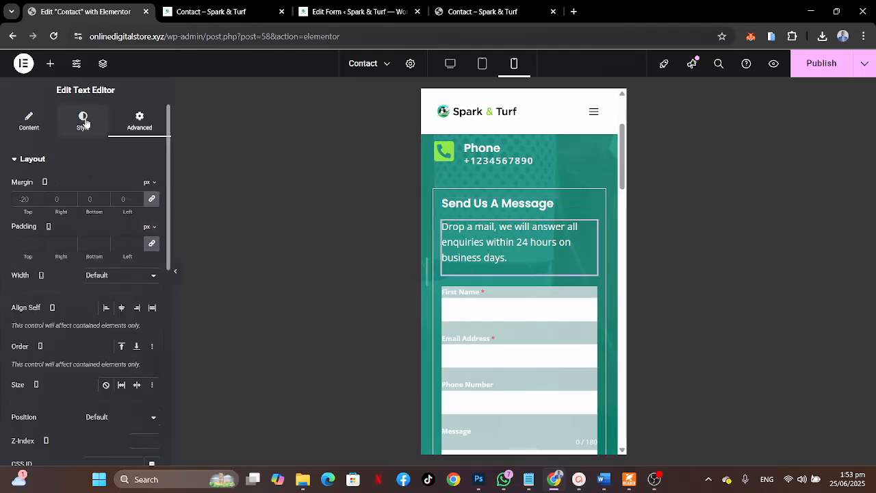
{"action": "left_click", "coordinate": [82, 119]}
{"action": "left_click", "coordinate": [150, 222]}
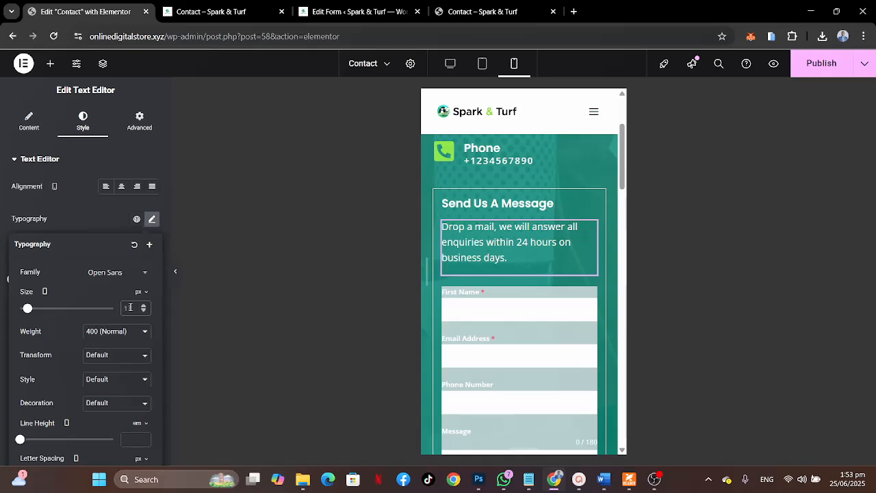
{"action": "type", "text": "13"}
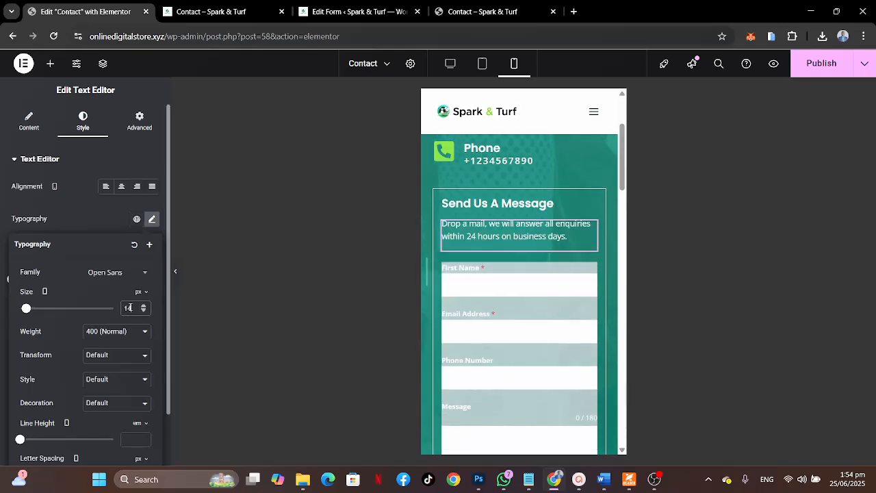
Publish the Contact page changes and review the reloaded live page at desktop width down to the footer.
{"action": "scroll", "coordinate": [528, 279], "scroll_direction": "down", "scroll_amount": 5}
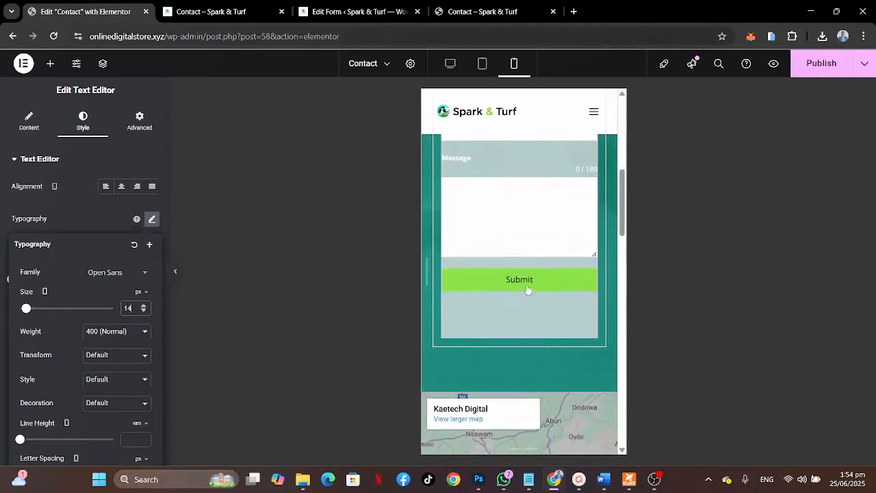
{"action": "scroll", "coordinate": [528, 289], "scroll_direction": "up", "scroll_amount": 5}
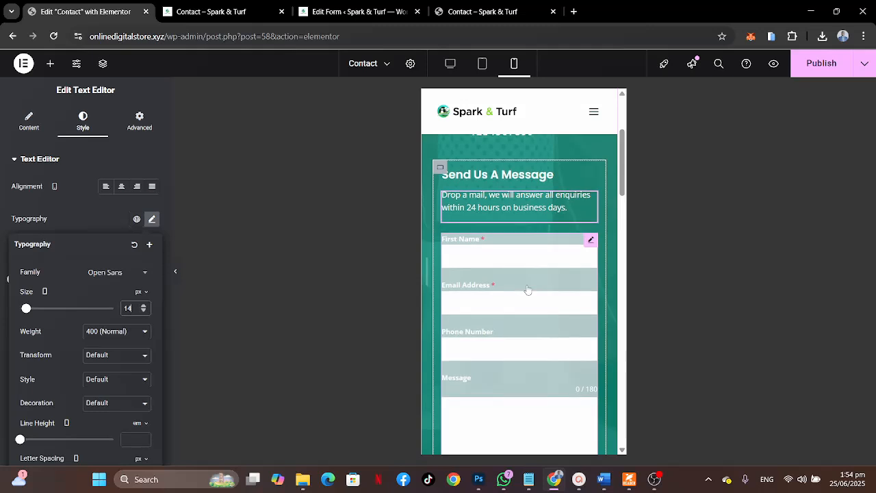
{"action": "left_click", "coordinate": [821, 63]}
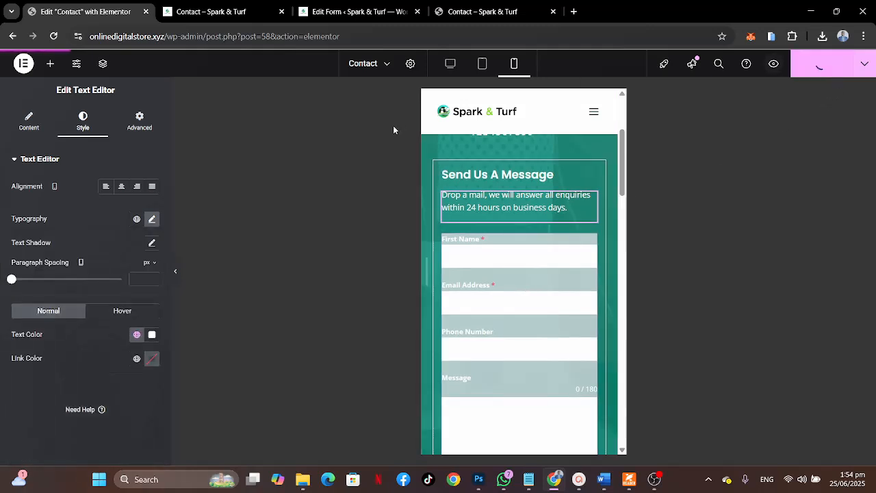
{"action": "left_click", "coordinate": [205, 13]}
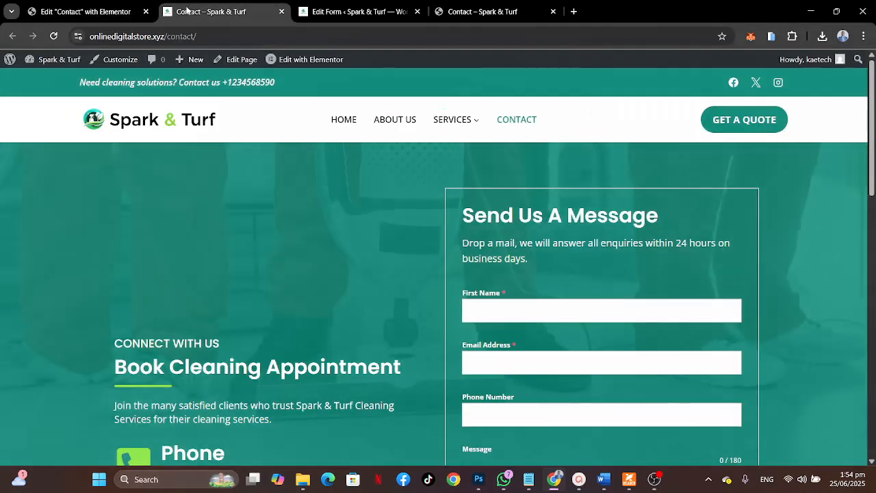
{"action": "left_click", "coordinate": [53, 37]}
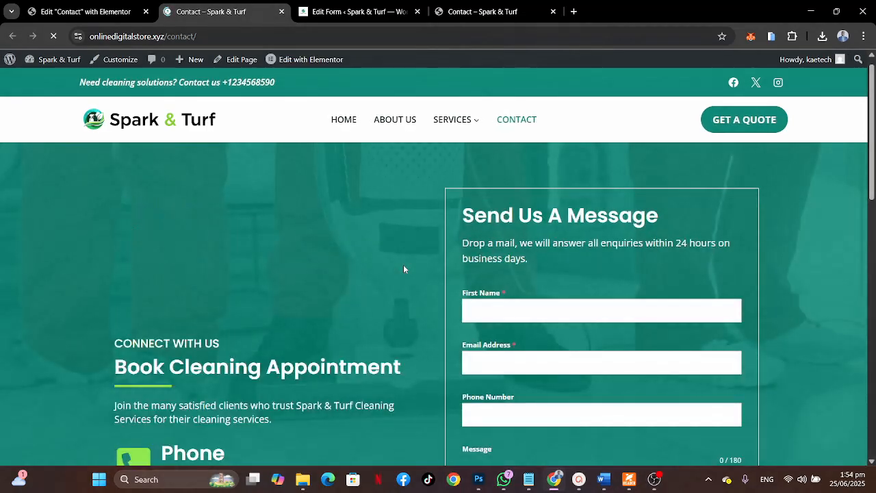
{"action": "scroll", "coordinate": [403, 269], "scroll_direction": "down", "scroll_amount": 5}
{"action": "scroll", "coordinate": [403, 269], "scroll_direction": "down", "scroll_amount": 3}
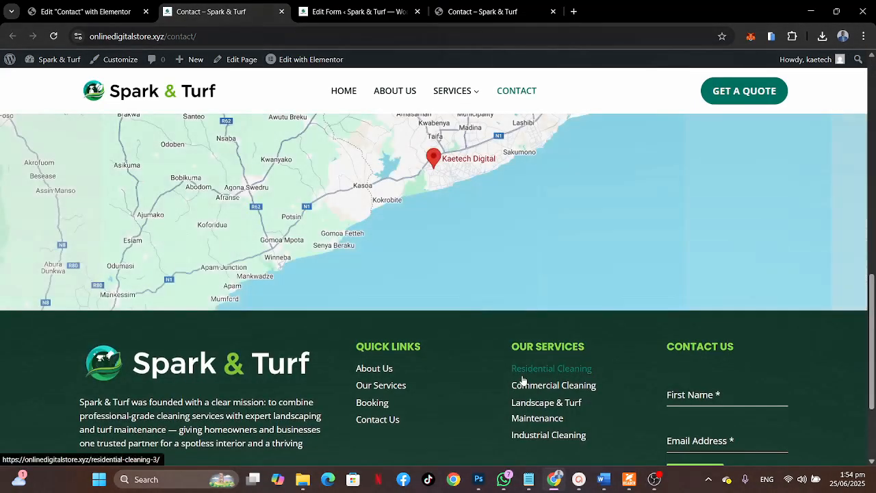
{"action": "scroll", "coordinate": [522, 379], "scroll_direction": "up", "scroll_amount": 10}
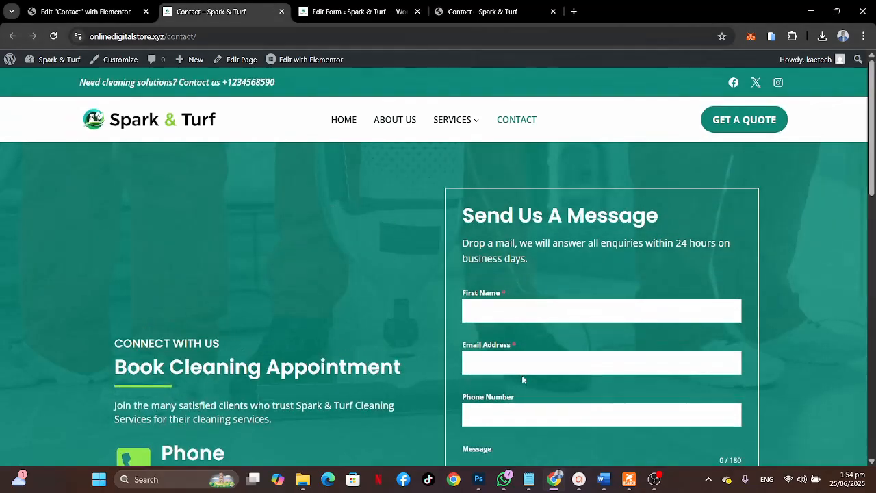
Preview the live Contact page in the phone simulator and check the hero section, form and map.
{"action": "left_click", "coordinate": [771, 36]}
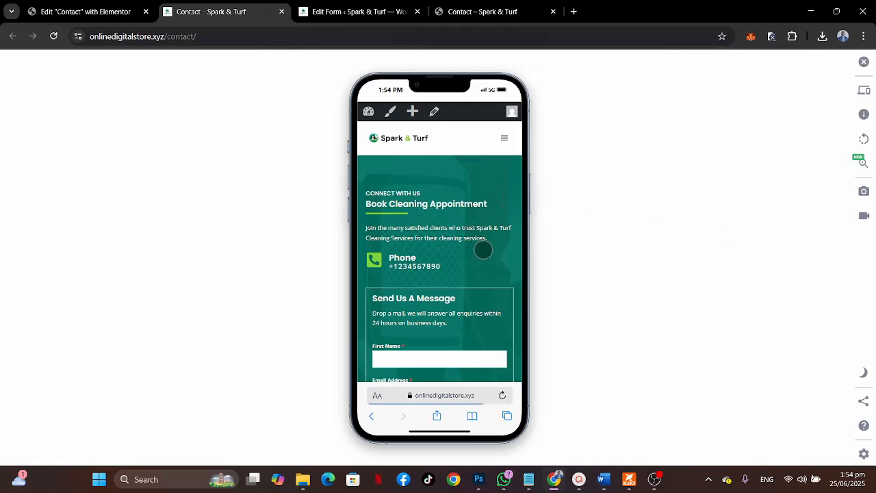
{"action": "scroll", "coordinate": [484, 251], "scroll_direction": "down", "scroll_amount": 5}
{"action": "scroll", "coordinate": [484, 251], "scroll_direction": "up", "scroll_amount": 5}
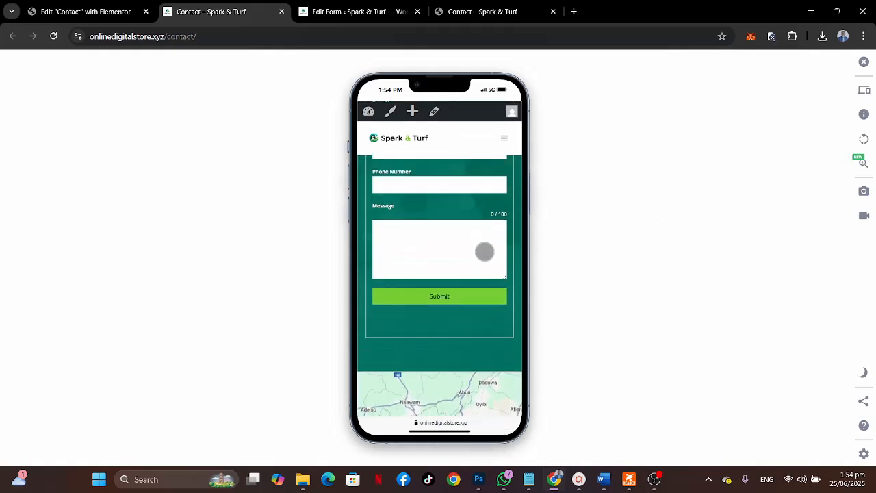
{"action": "scroll", "coordinate": [484, 251], "scroll_direction": "down", "scroll_amount": 4}
{"action": "scroll", "coordinate": [484, 251], "scroll_direction": "down", "scroll_amount": 3}
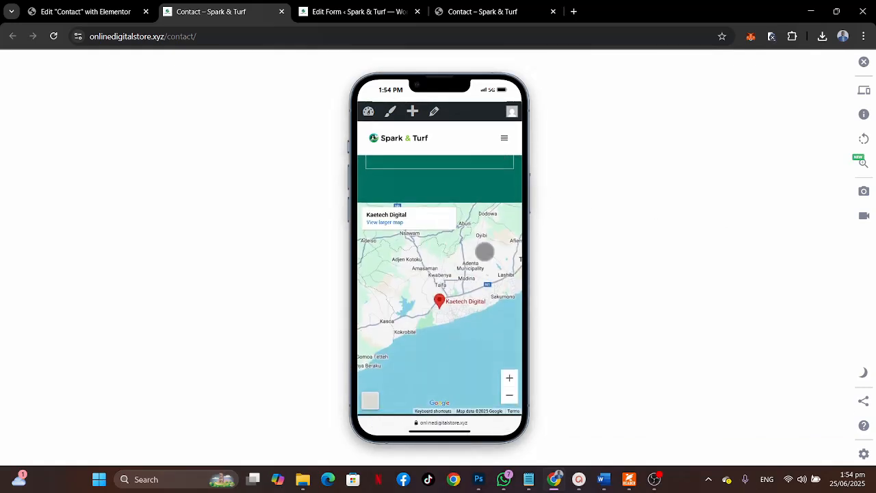
{"action": "scroll", "coordinate": [485, 251], "scroll_direction": "up", "scroll_amount": 6}
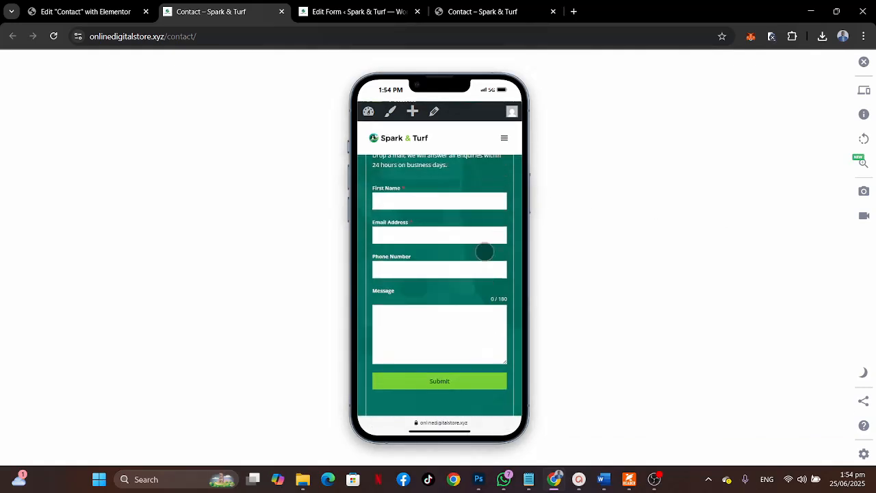
Switch the simulator to iPad Air 4 and check the Contact page's form and map at tablet size.
{"action": "left_click", "coordinate": [863, 90]}
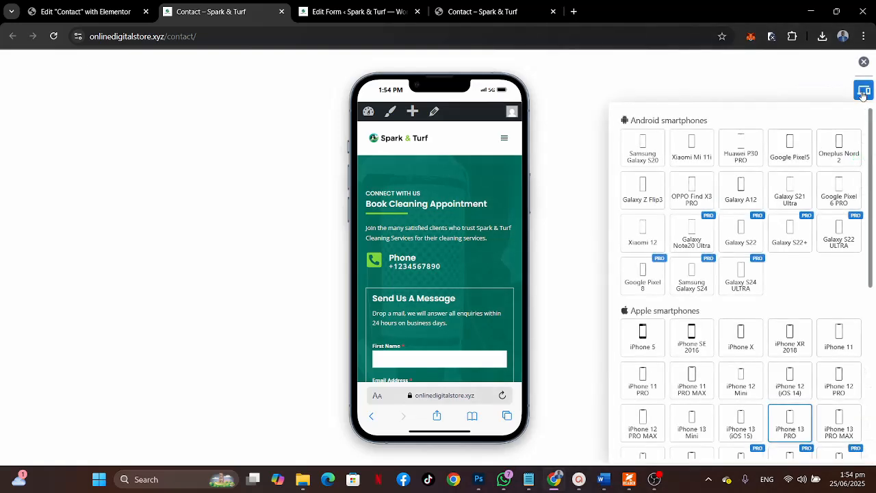
{"action": "scroll", "coordinate": [691, 383], "scroll_direction": "down", "scroll_amount": 3}
{"action": "left_click", "coordinate": [689, 399]}
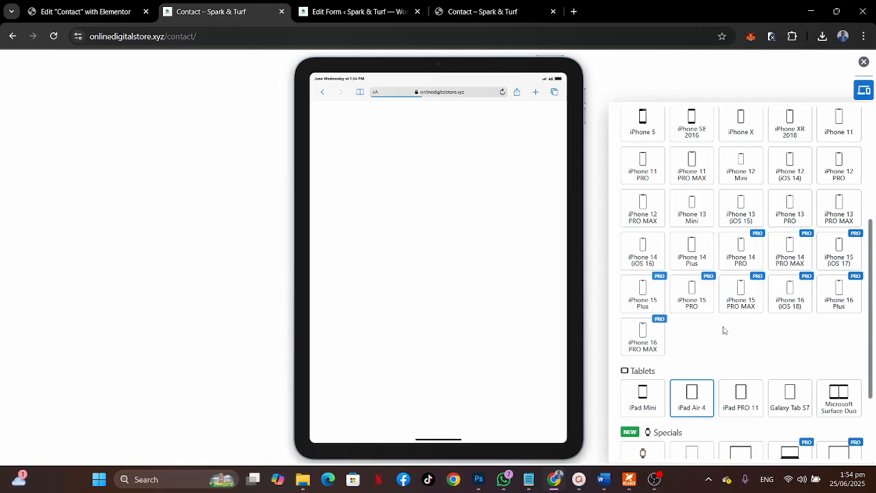
{"action": "scroll", "coordinate": [542, 336], "scroll_direction": "down", "scroll_amount": 3}
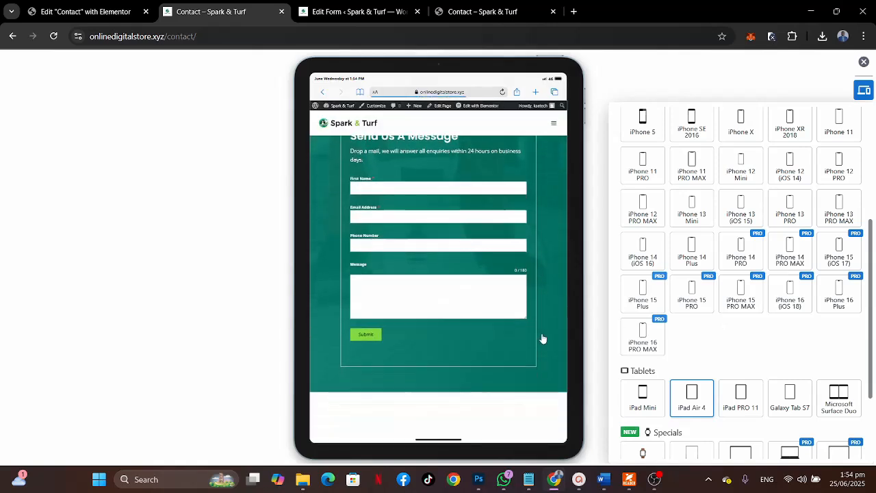
{"action": "scroll", "coordinate": [541, 337], "scroll_direction": "down", "scroll_amount": 1}
{"action": "scroll", "coordinate": [541, 338], "scroll_direction": "up", "scroll_amount": 3}
{"action": "scroll", "coordinate": [541, 338], "scroll_direction": "down", "scroll_amount": 5}
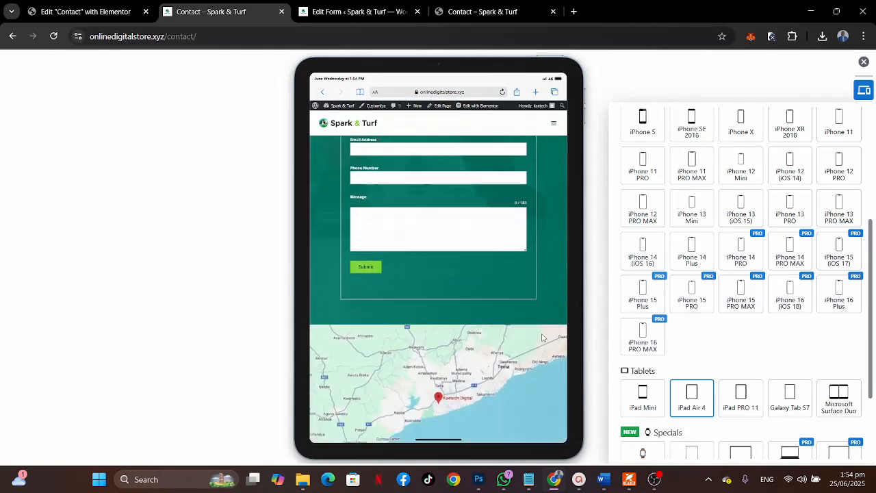
{"action": "scroll", "coordinate": [541, 338], "scroll_direction": "up", "scroll_amount": 5}
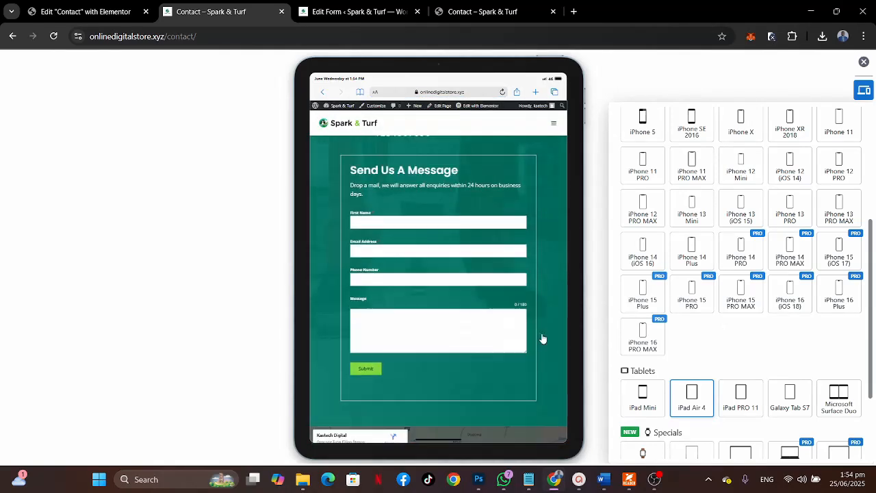
Close the device simulator and review the full live Contact page at desktop width.
{"action": "left_click", "coordinate": [863, 62]}
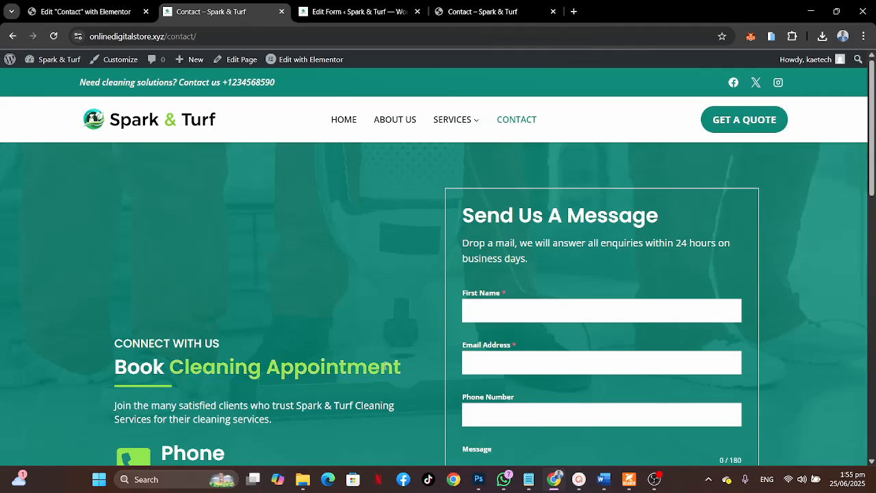
{"action": "scroll", "coordinate": [384, 367], "scroll_direction": "down", "scroll_amount": 7}
{"action": "scroll", "coordinate": [384, 369], "scroll_direction": "up", "scroll_amount": 8}
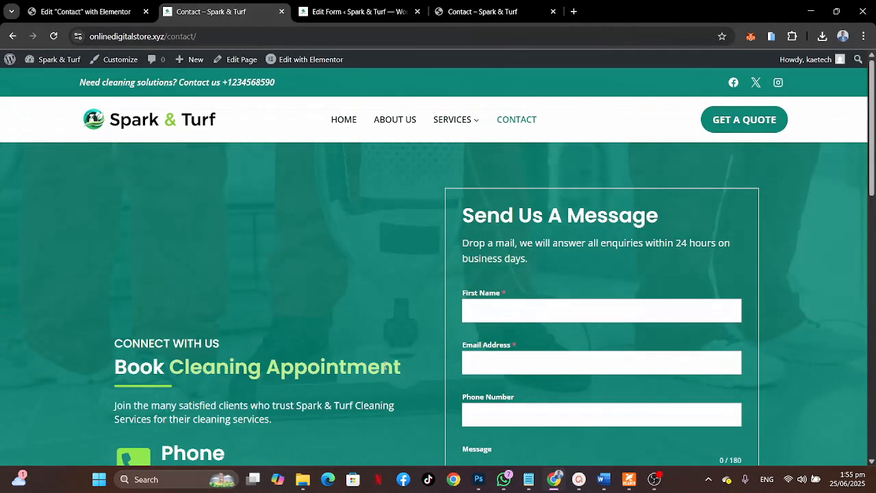